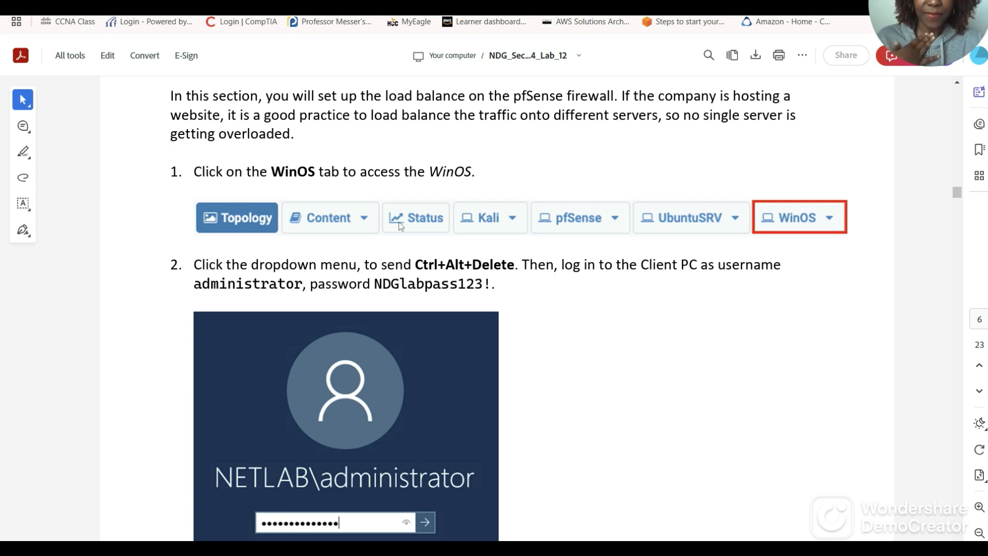
# Scroll the guide past the WinOS login steps and switch to the NETLAB Lab 12 page.
pyautogui.scroll(-2, 598, 317)
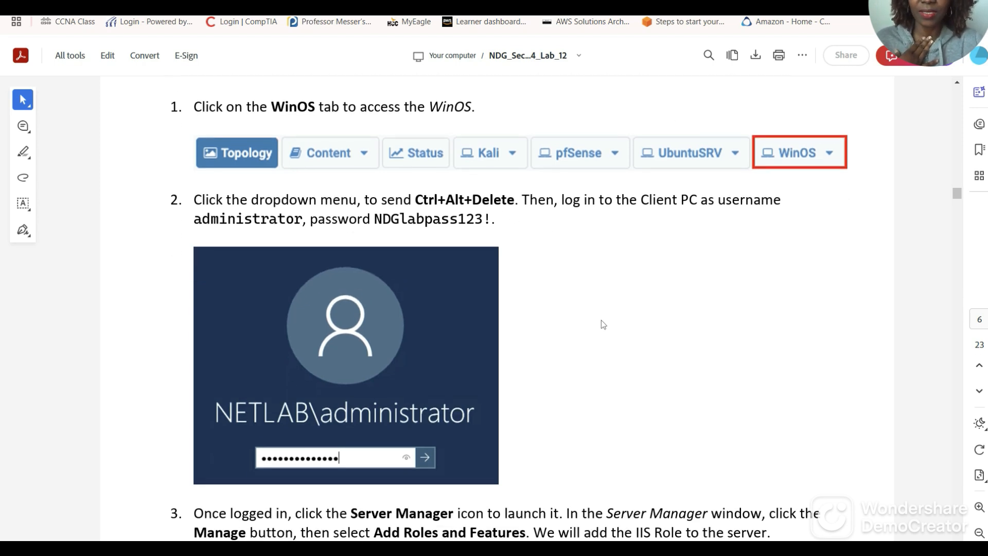
pyautogui.scroll(-4, 618, 336)
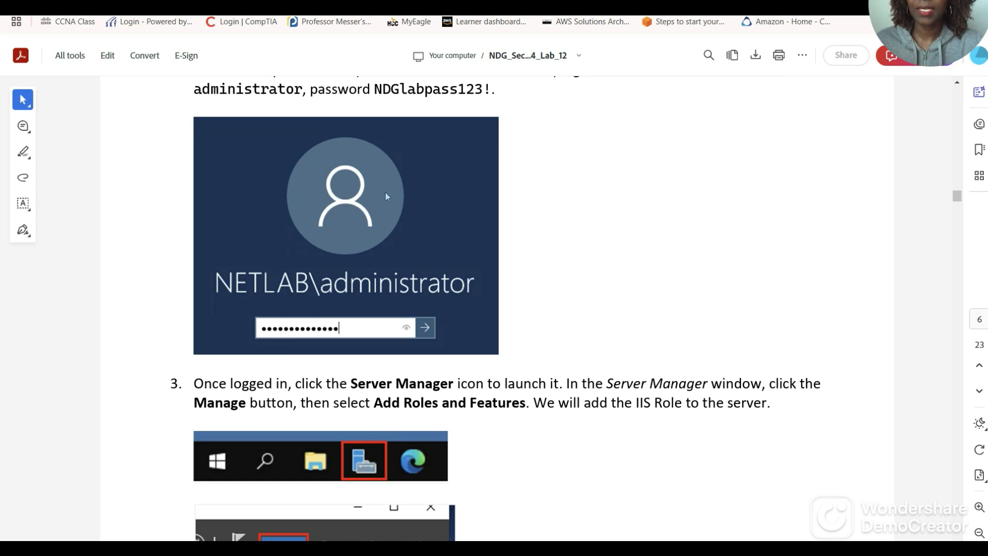
pyautogui.click(360, 4)
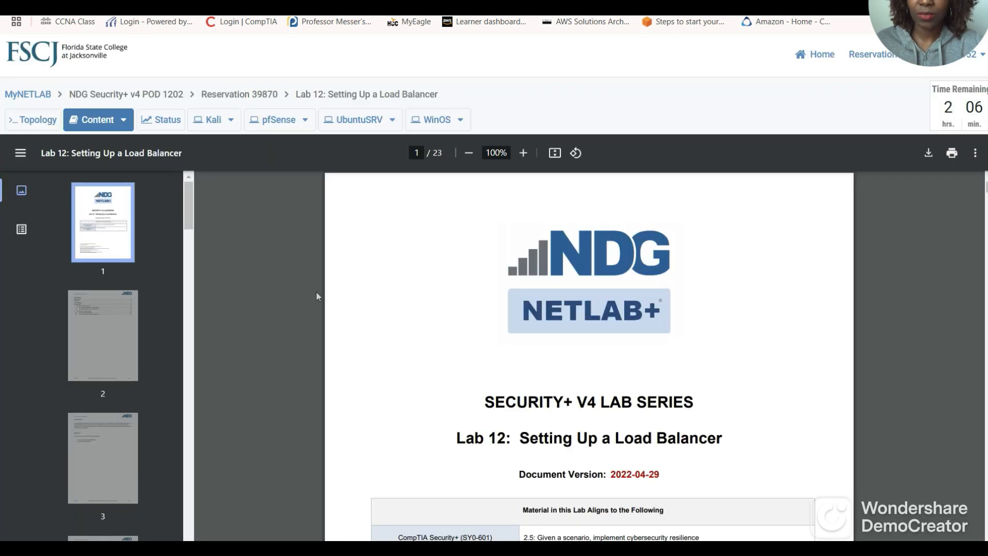
# Sign in to WinOS as administrator via Send CTRL+ALT+DEL and the password, then return to the guide.
pyautogui.click(430, 120)
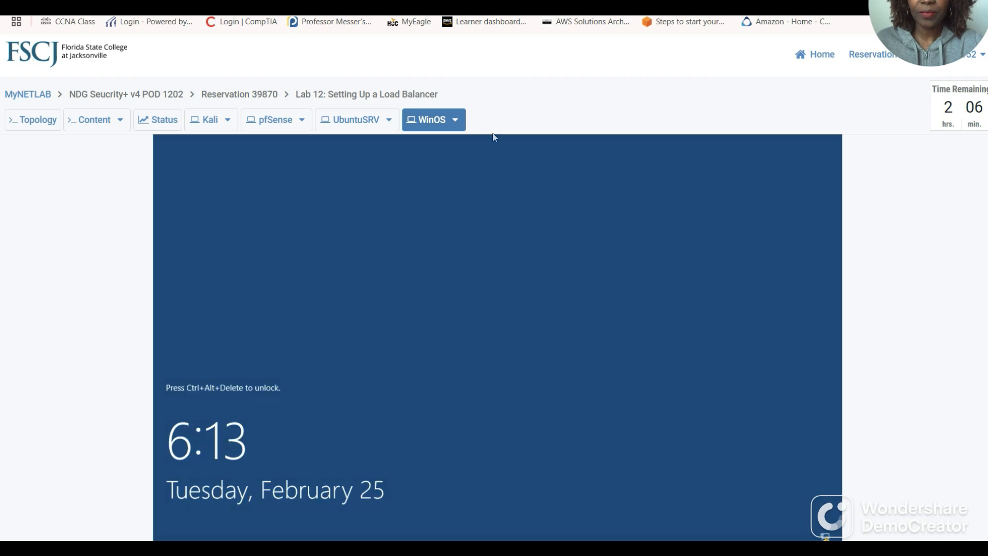
pyautogui.click(455, 119)
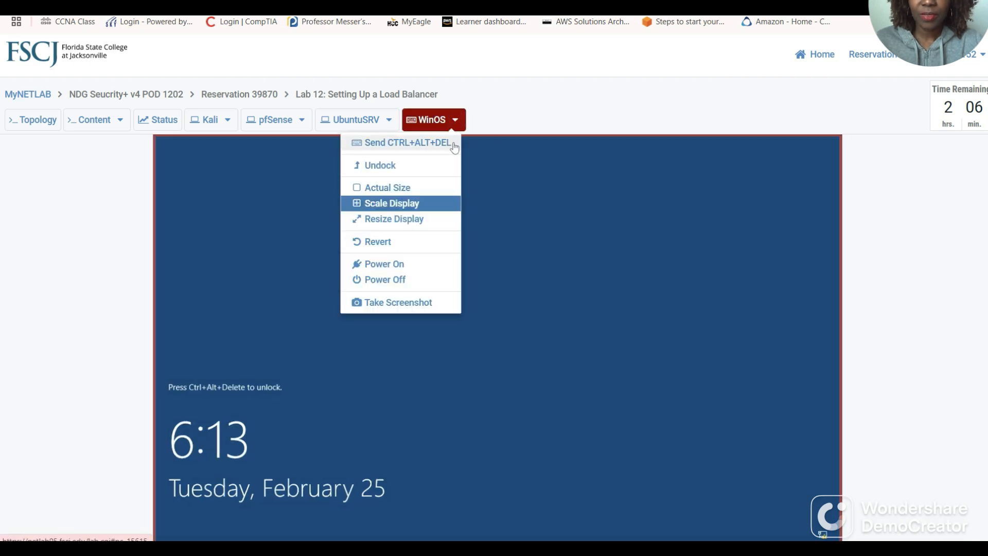
pyautogui.click(427, 147)
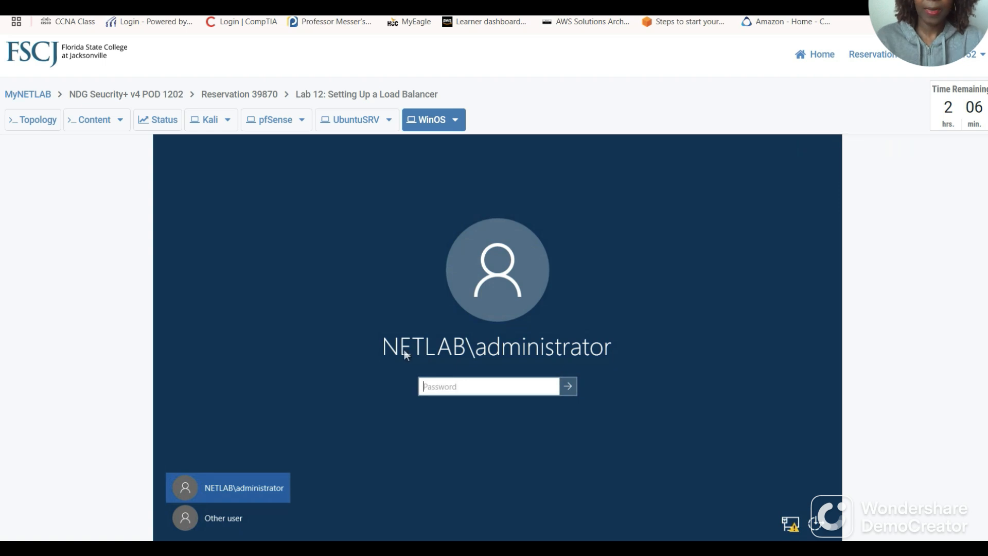
pyautogui.write('T')
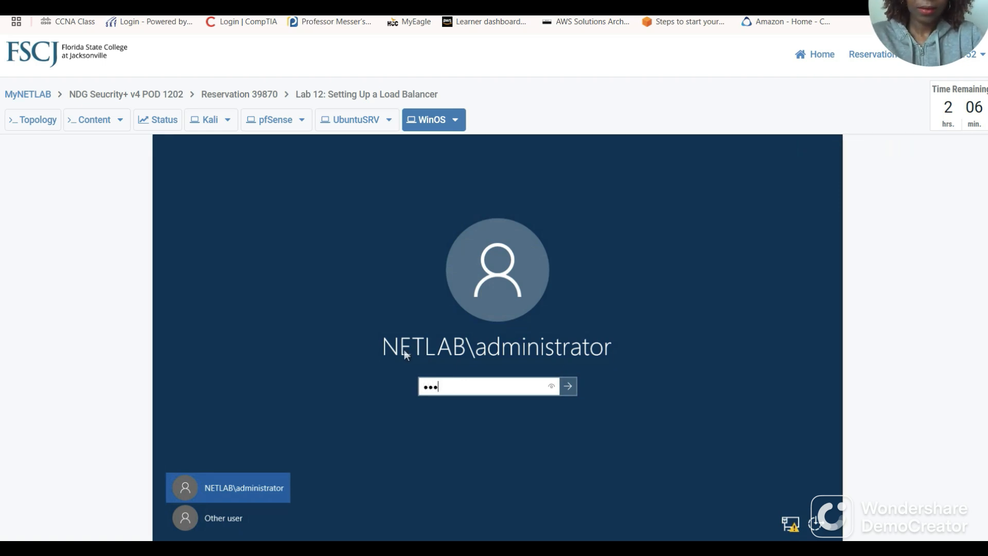
pyautogui.write('•••••••••••••')
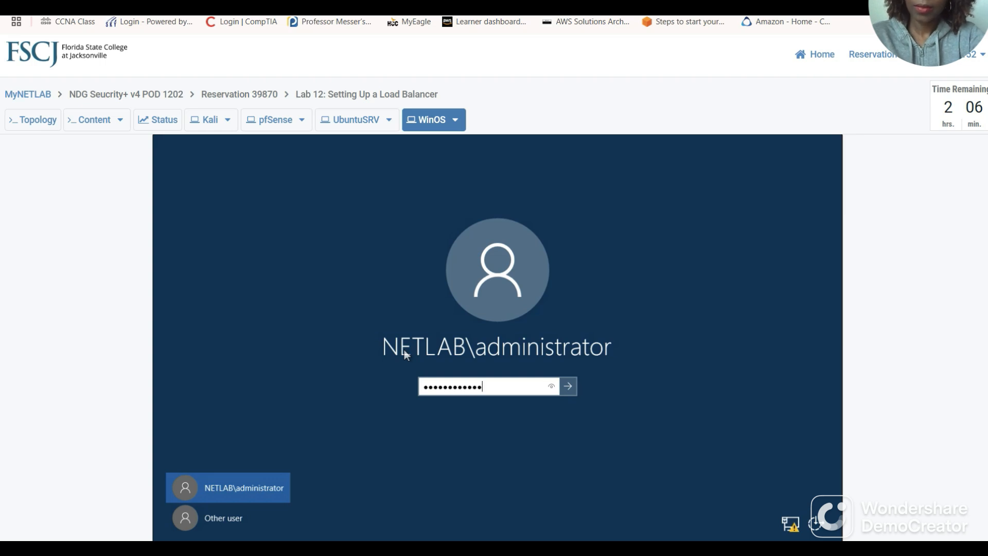
pyautogui.press('Return')
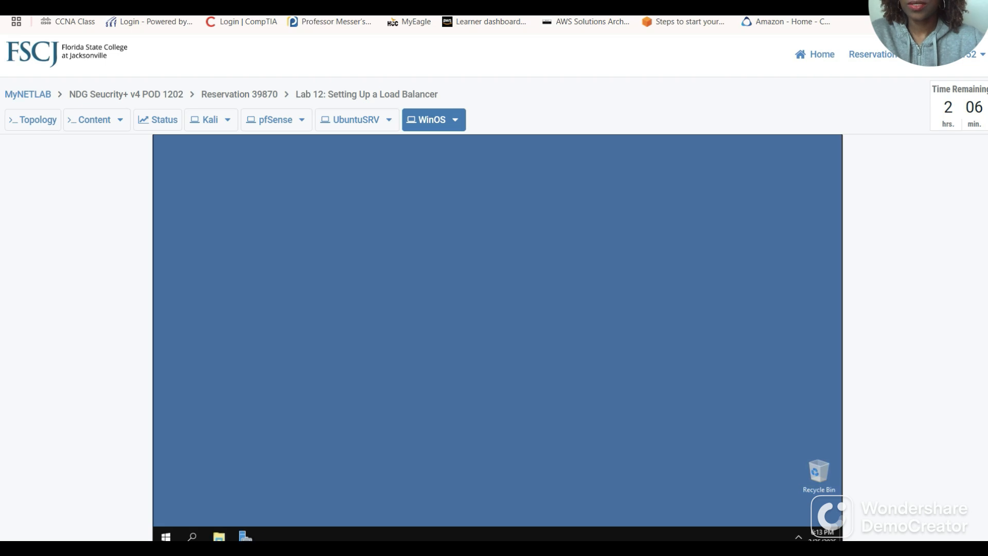
pyautogui.hotkey('ctrl', 'Tab')
pyautogui.scroll(-3, 545, 360)
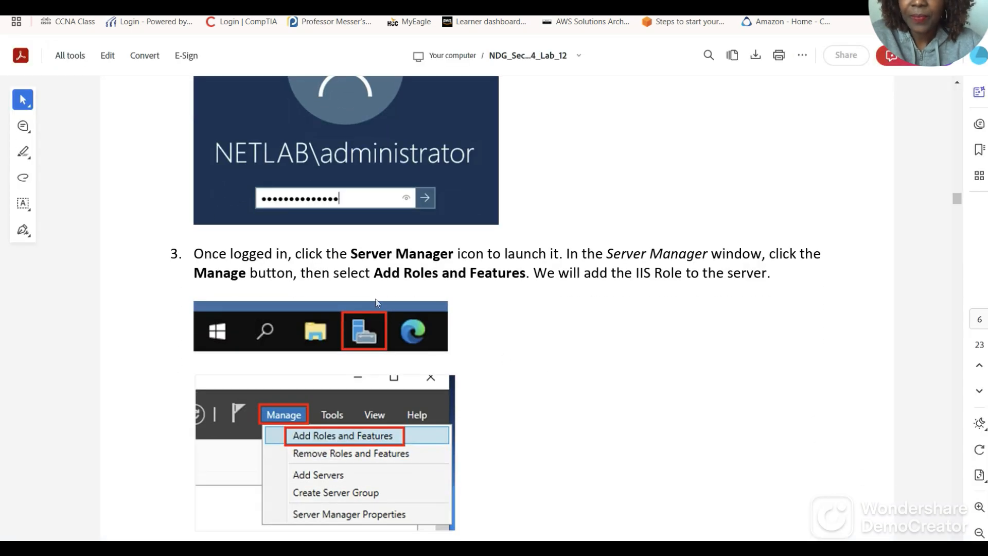
# Scroll the guide to page 7 on choosing the installation type, then return to the WinOS desktop.
pyautogui.scroll(-2, 426, 257)
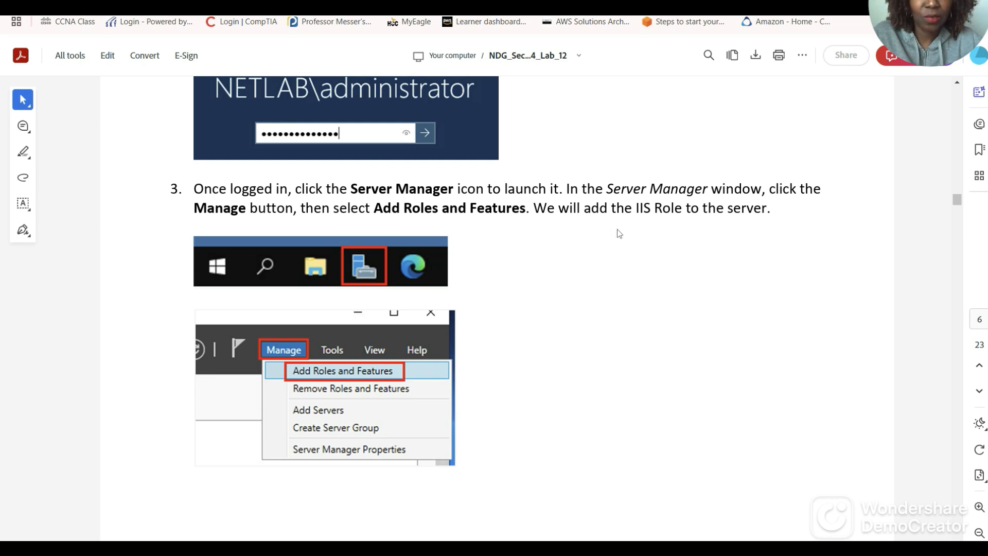
pyautogui.scroll(-1, 702, 269)
pyautogui.scroll(-1, 701, 268)
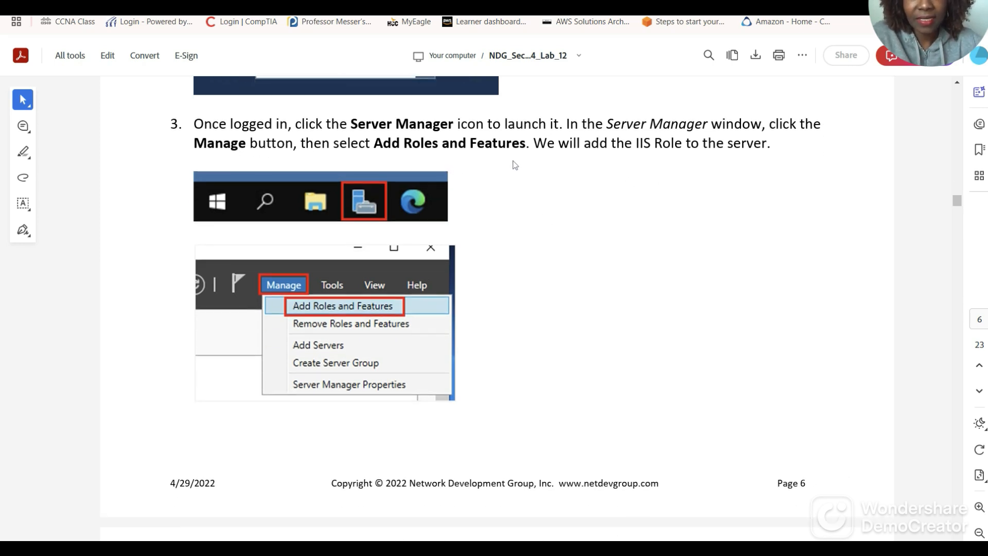
pyautogui.scroll(-4, 625, 237)
pyautogui.scroll(-12, 628, 237)
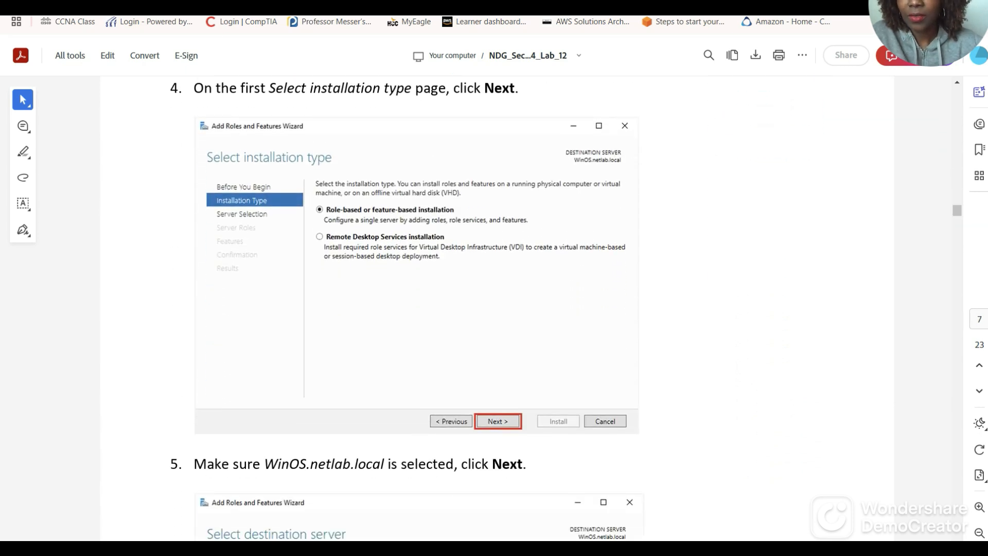
pyautogui.click(309, 5)
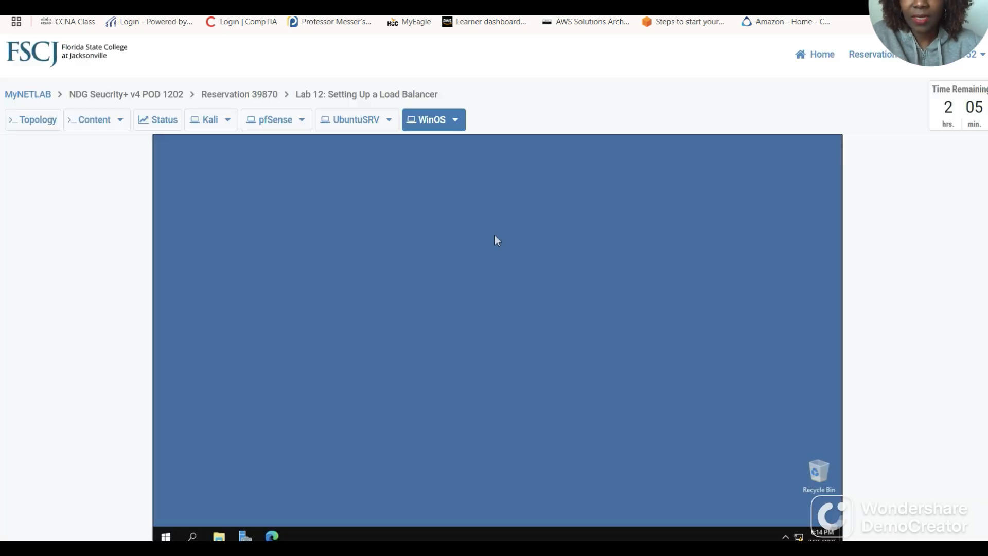
# Launch Server Manager, try Manage > Add Roles and Features, and dismiss the still-collecting-data notice.
pyautogui.click(246, 537)
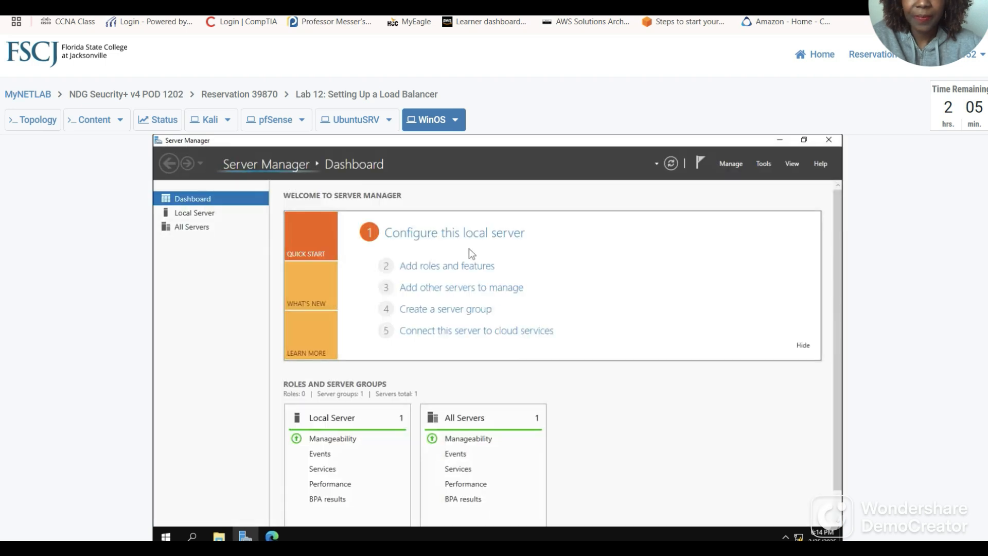
pyautogui.click(731, 165)
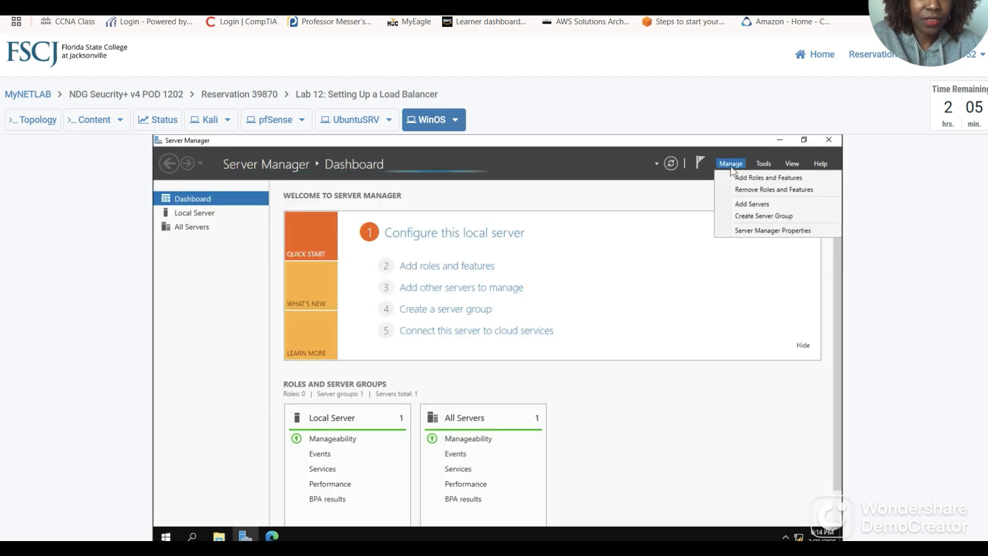
pyautogui.click(774, 177)
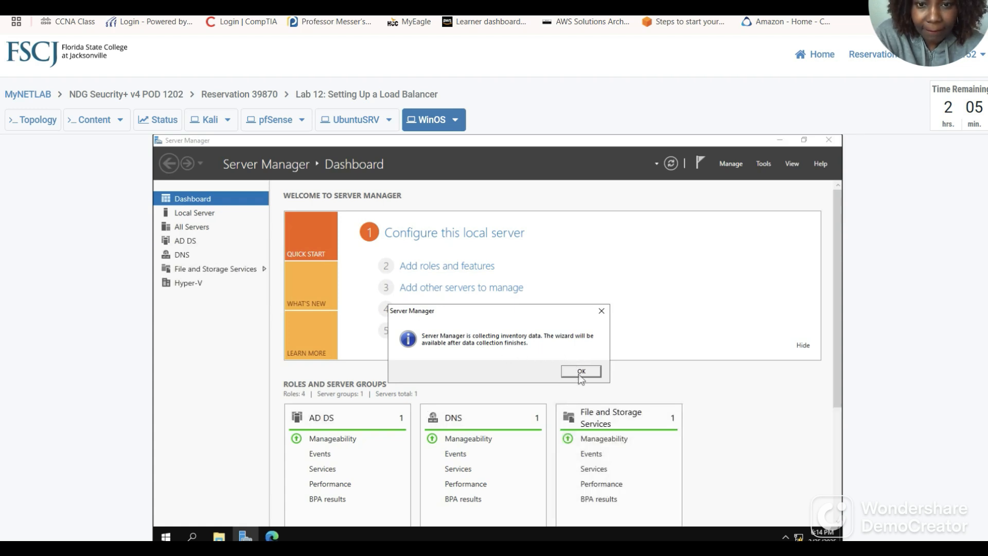
pyautogui.click(580, 372)
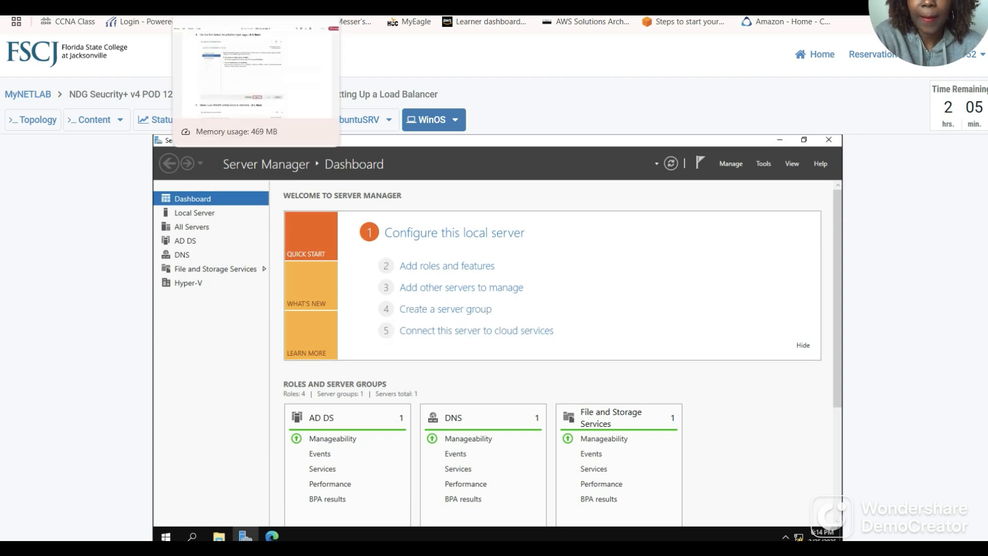
pyautogui.click(222, 8)
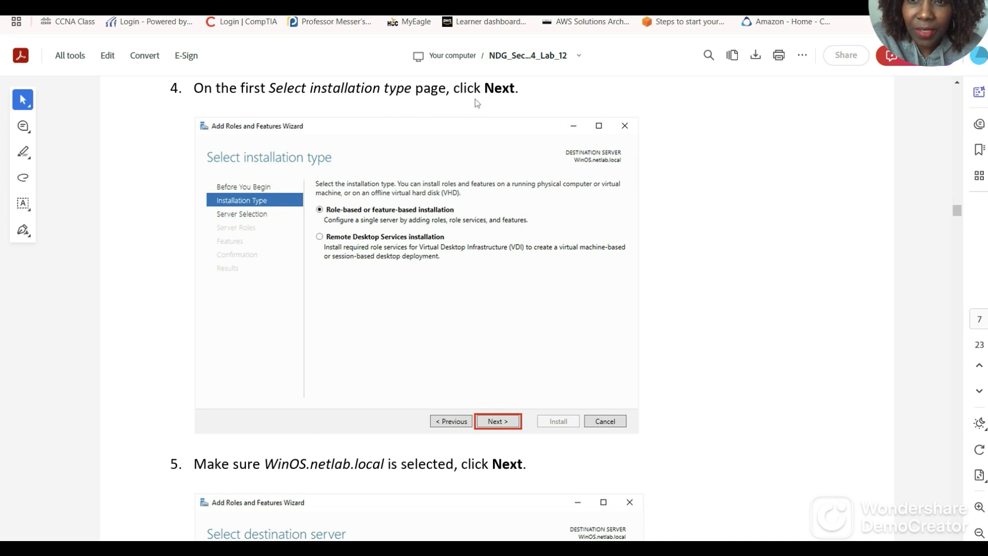
# Read the guide's step 5 on the destination server, then return to the Server Manager dashboard.
pyautogui.scroll(1, 433, 208)
pyautogui.scroll(-3, 435, 211)
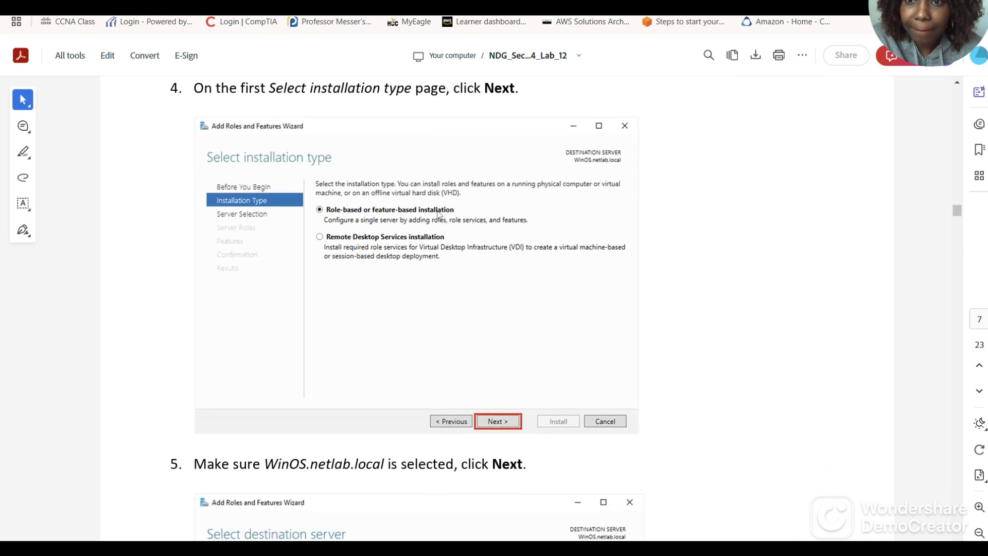
pyautogui.scroll(2, 440, 226)
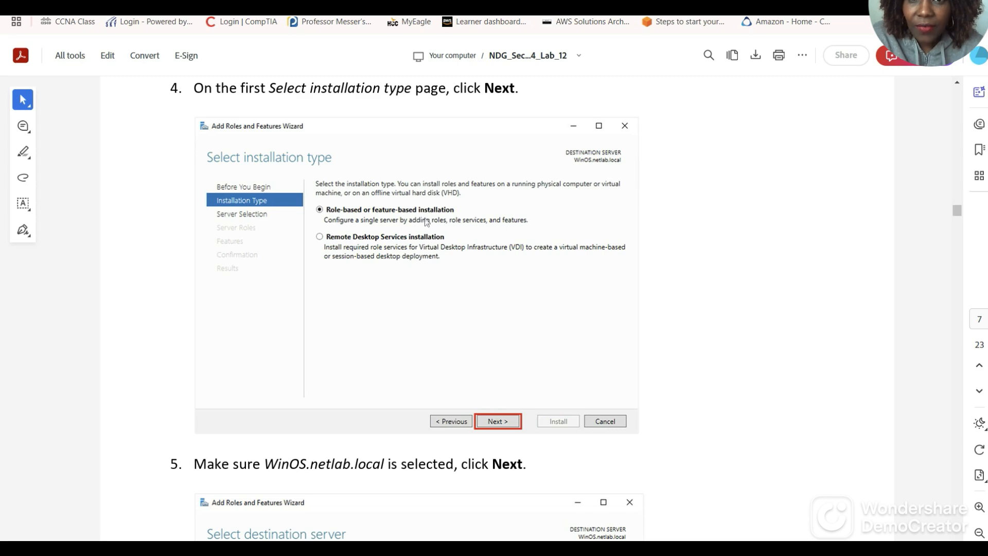
pyautogui.scroll(-4, 448, 223)
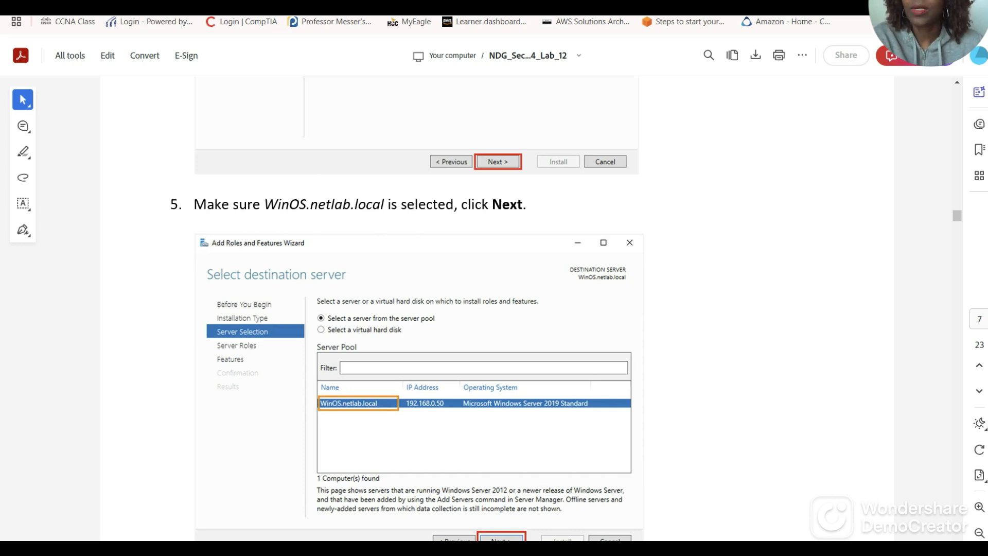
pyautogui.click(267, 4)
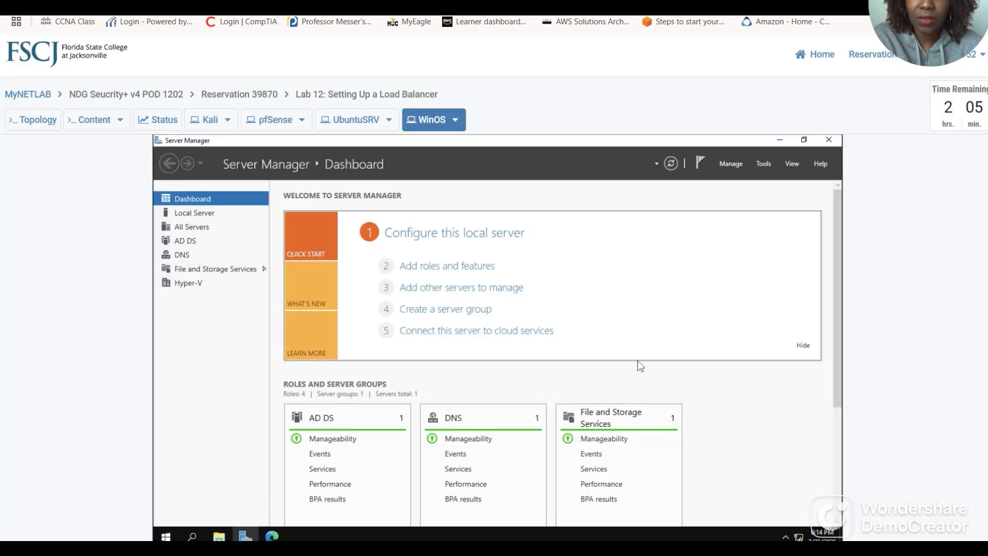
# Open Add Roles and Features and keep role-based installation and WinOS.netlab.local to reach Server Roles.
pyautogui.click(733, 164)
pyautogui.click(764, 178)
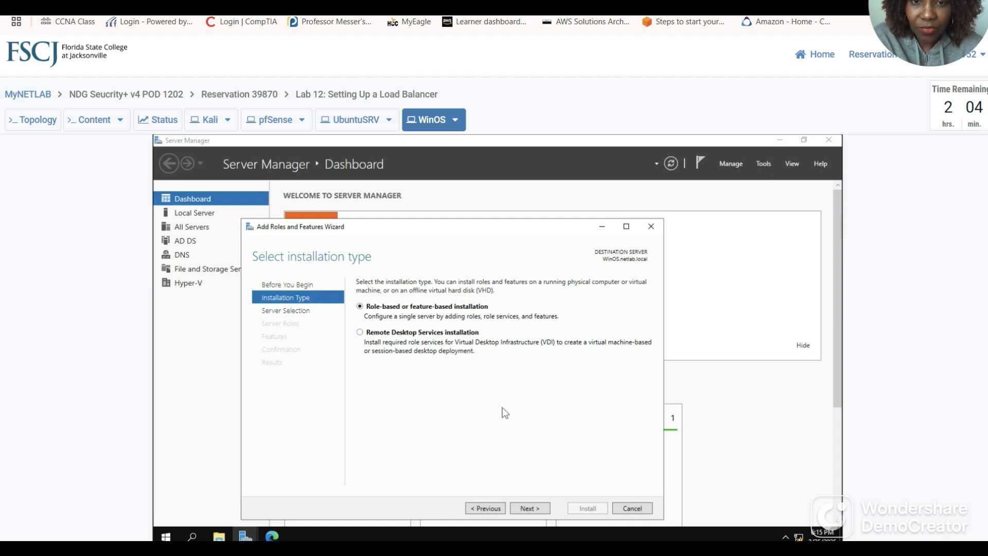
pyautogui.click(529, 509)
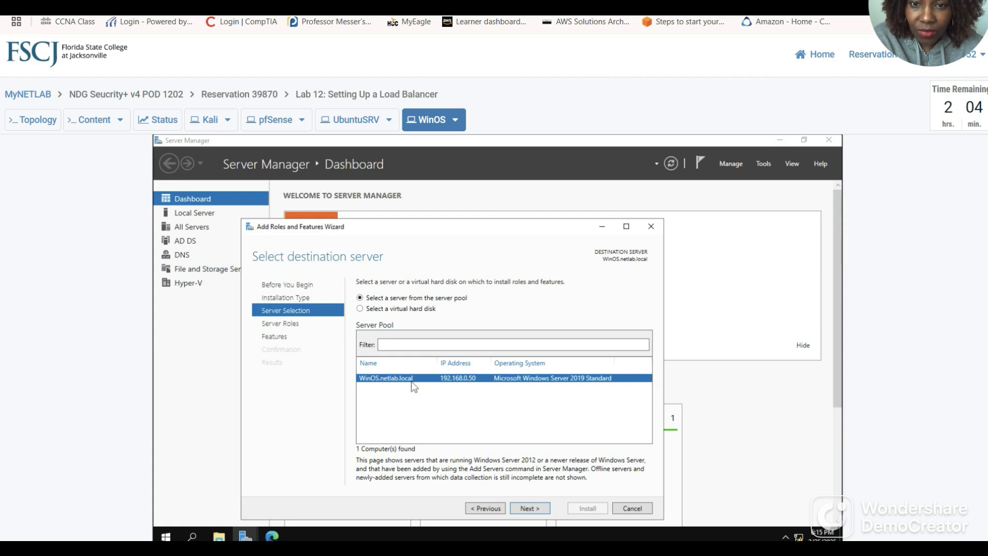
pyautogui.click(530, 508)
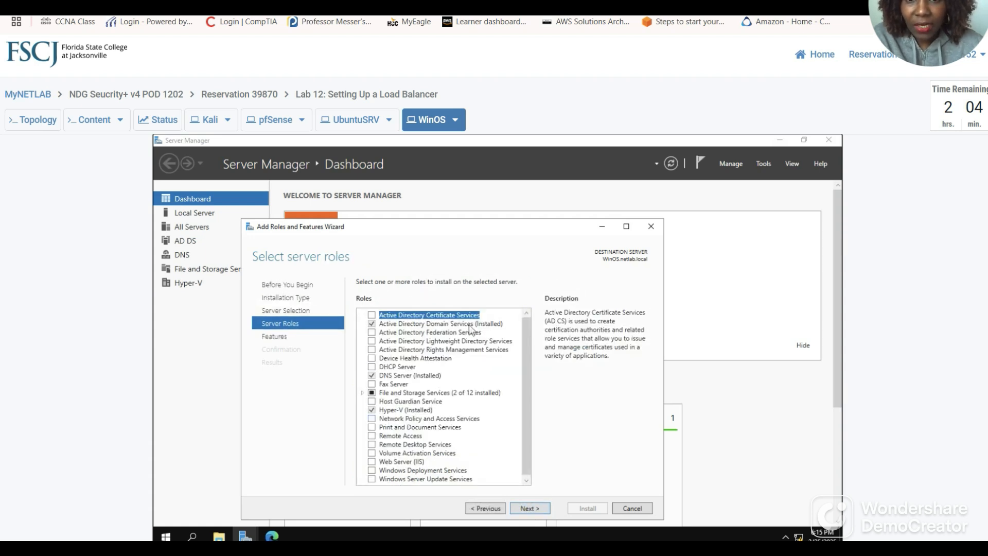
# Read guide step 6 on selecting the Web Server (IIS) role, then return to the wizard.
pyautogui.click(453, 2)
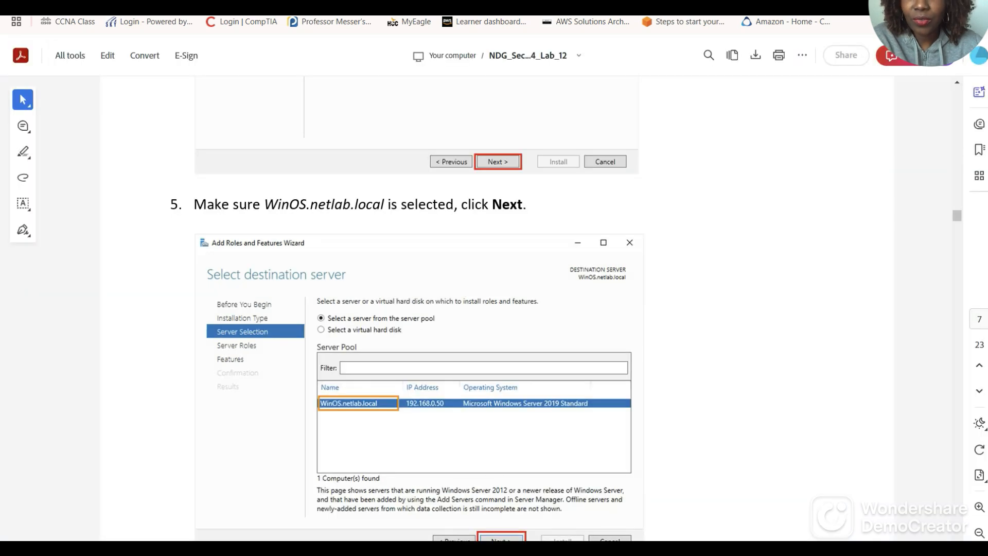
pyautogui.scroll(-14, 450, 310)
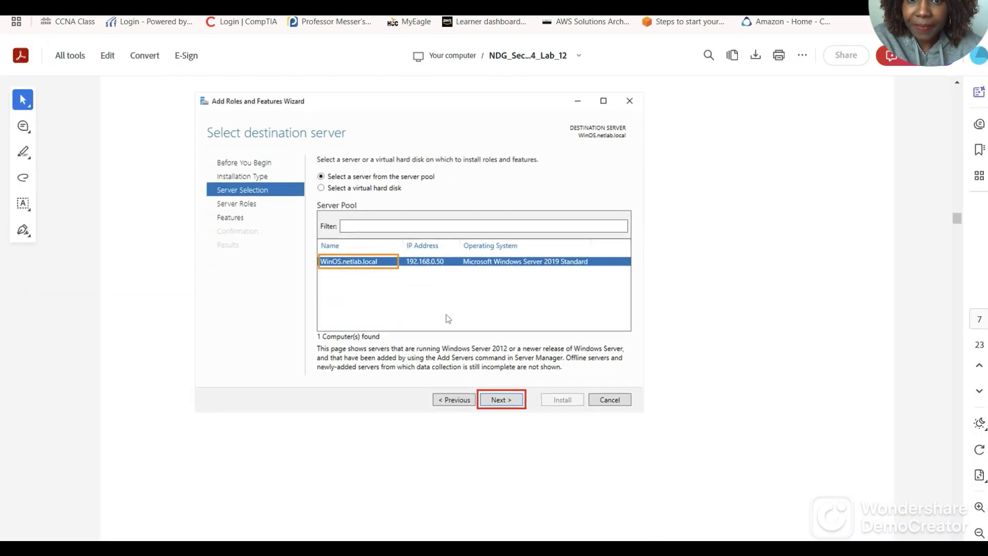
pyautogui.scroll(-3, 296, 328)
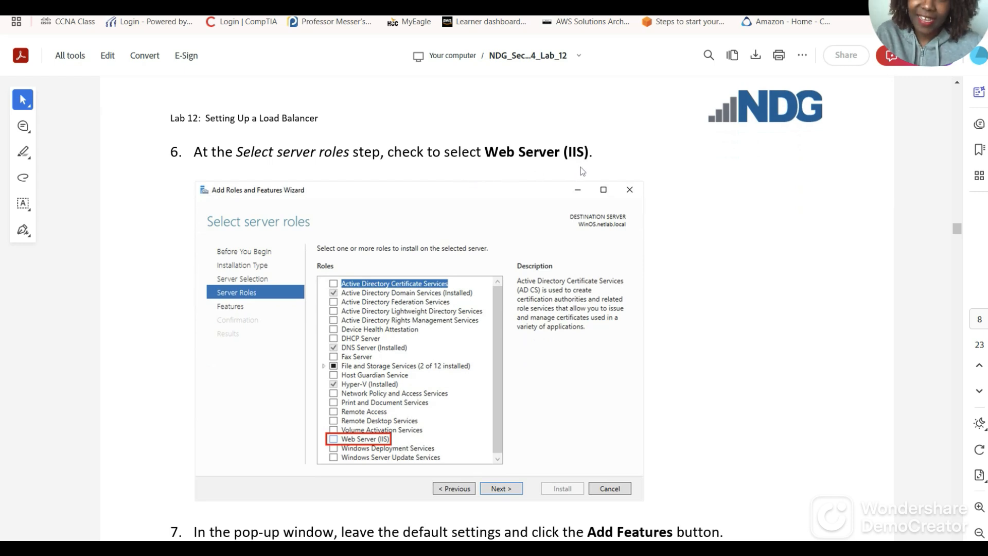
pyautogui.scroll(-1, 463, 189)
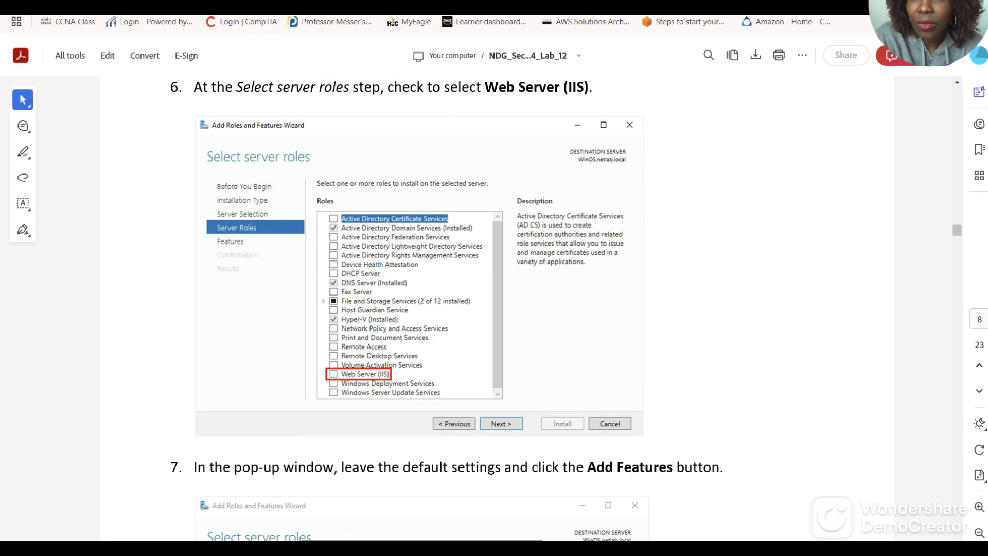
pyautogui.hotkey('ctrl', 'Tab')
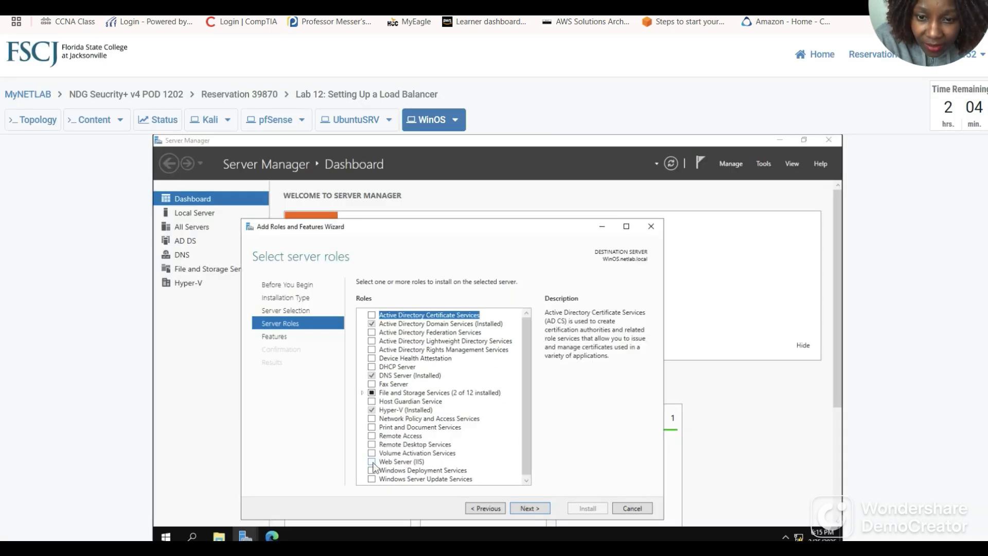
# Check Web Server (IIS) and accept its required management tools with Add Features.
pyautogui.click(372, 462)
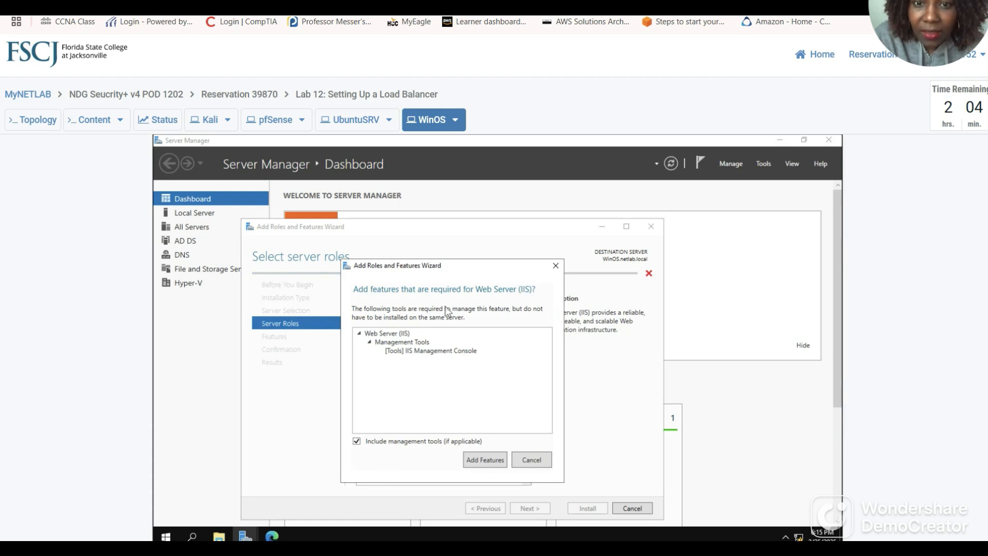
pyautogui.hotkey('ctrl', 'shift', 'Tab')
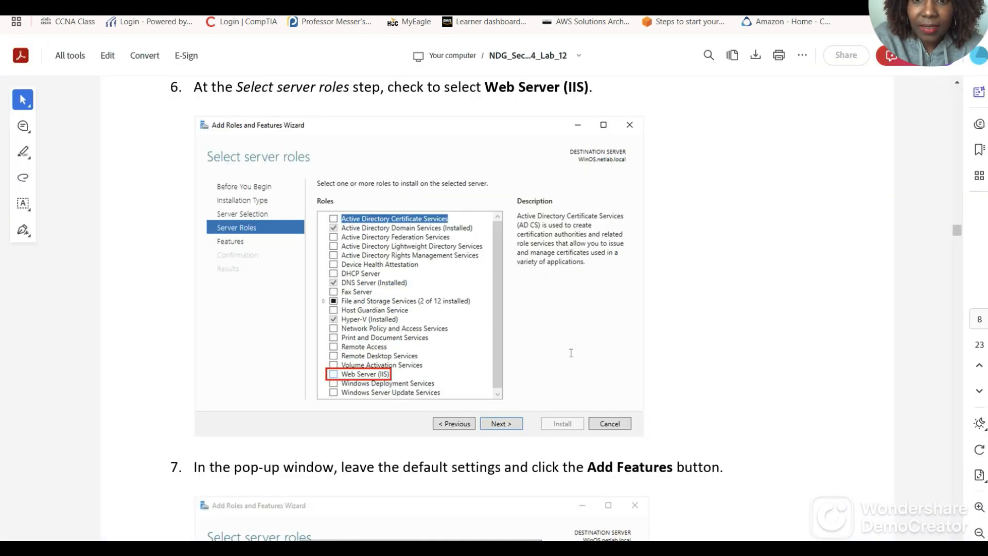
pyautogui.scroll(-6, 571, 353)
pyautogui.scroll(1, 435, 191)
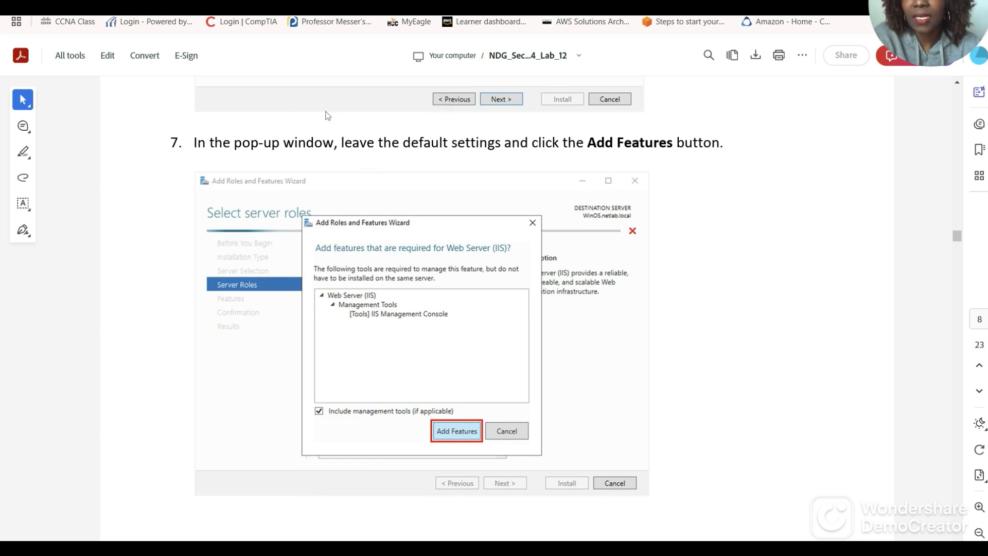
pyautogui.hotkey('ctrl', 'Tab')
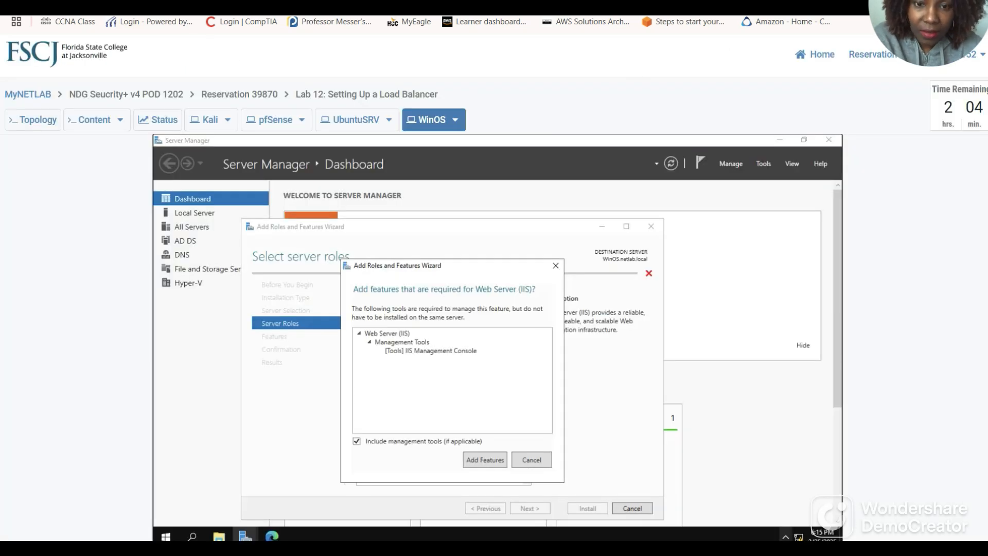
pyautogui.click(485, 460)
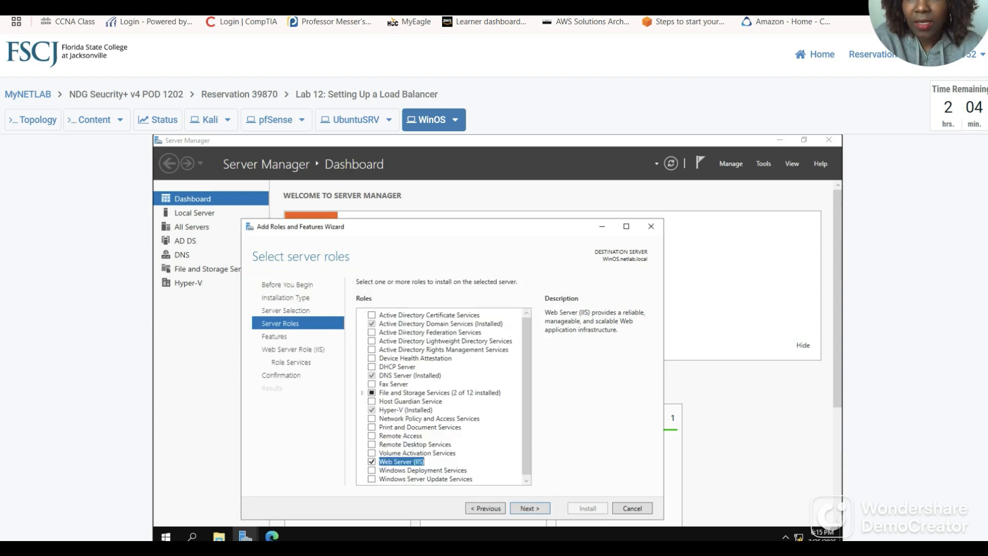
pyautogui.hotkey('ctrl', 'Tab')
pyautogui.scroll(-10, 486, 265)
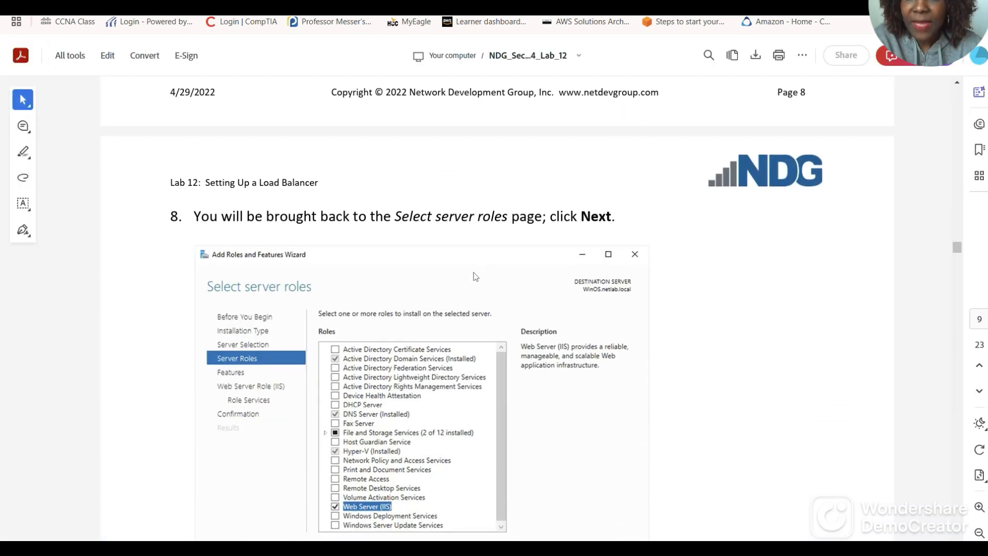
# Read the guide through steps 9–11, then return to the wizard's Server Roles page.
pyautogui.scroll(-2, 474, 277)
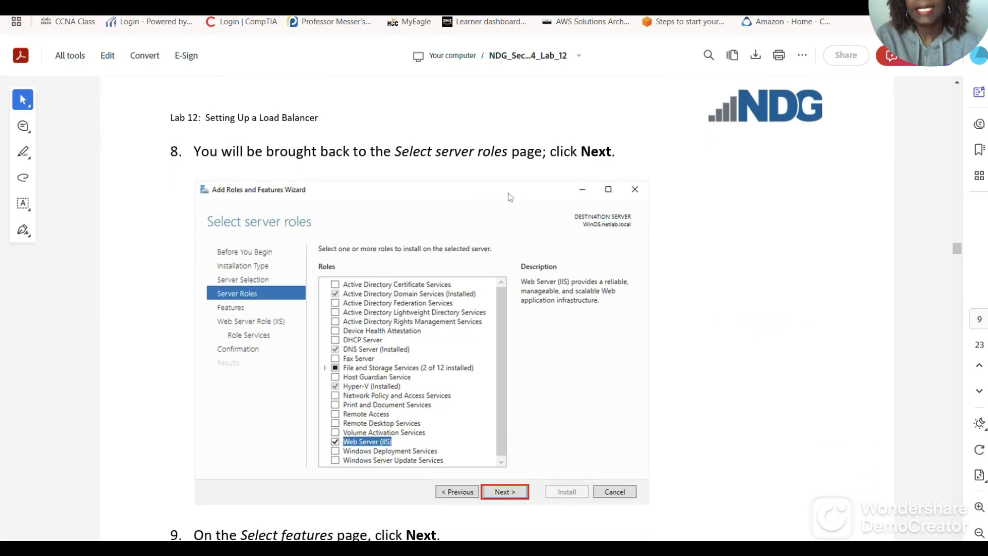
pyautogui.scroll(-2, 510, 198)
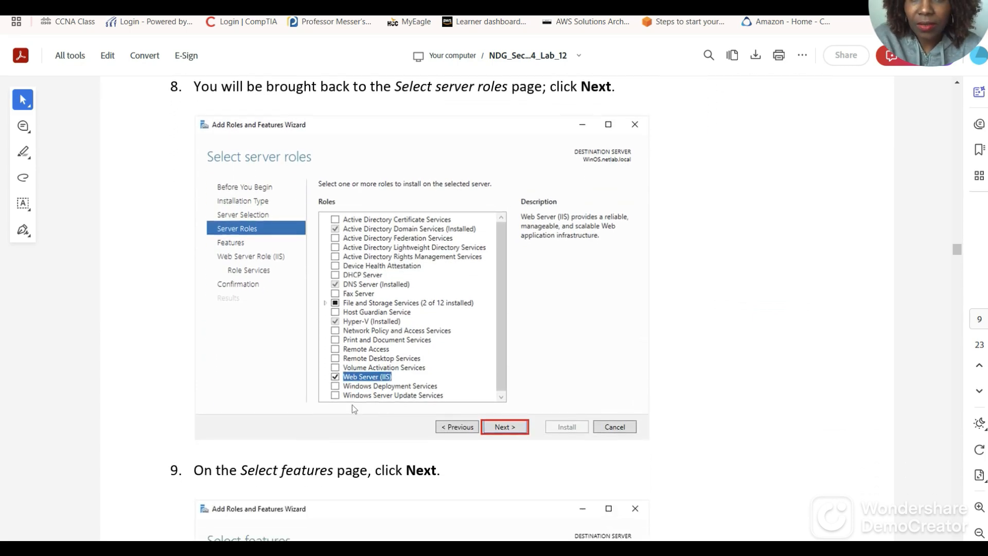
pyautogui.scroll(-10, 352, 406)
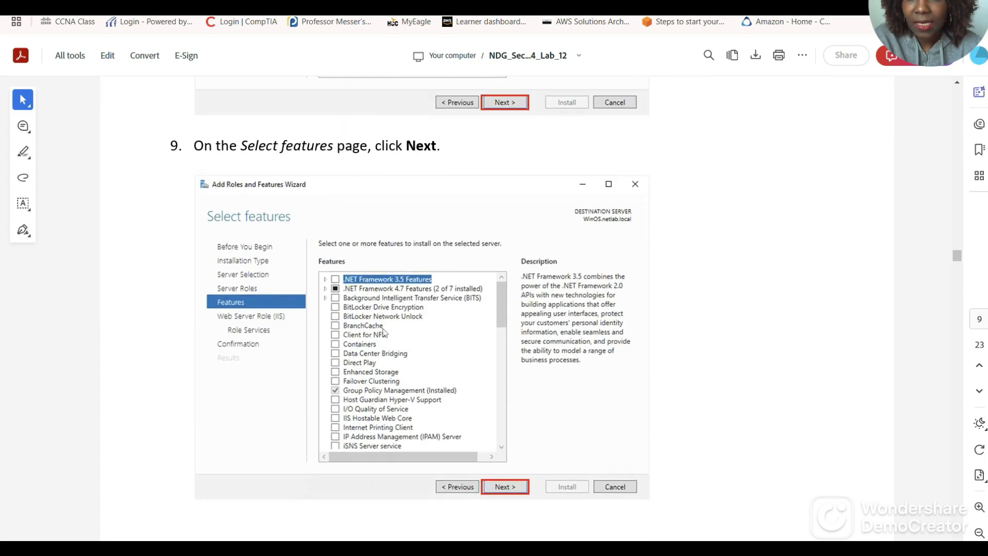
pyautogui.scroll(-6, 418, 347)
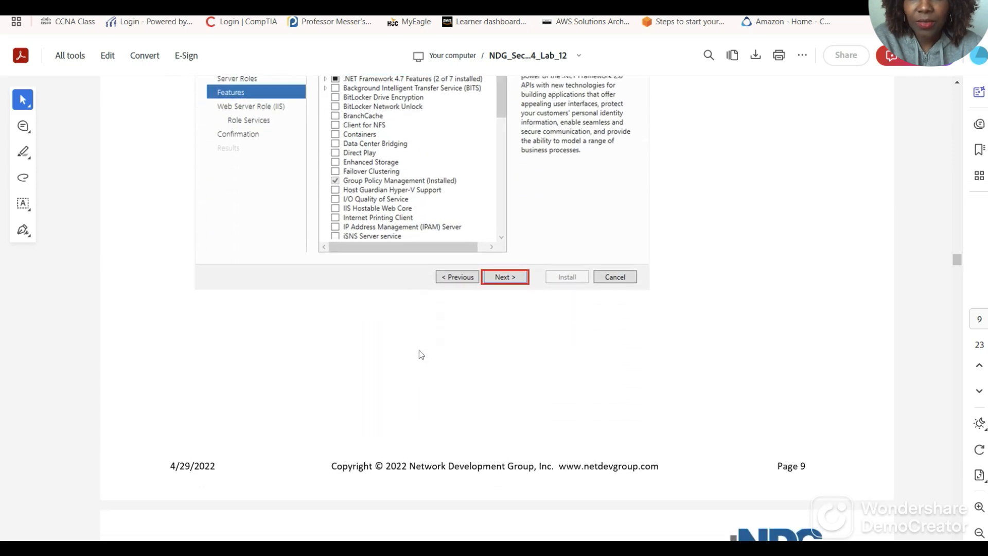
pyautogui.scroll(-13, 419, 352)
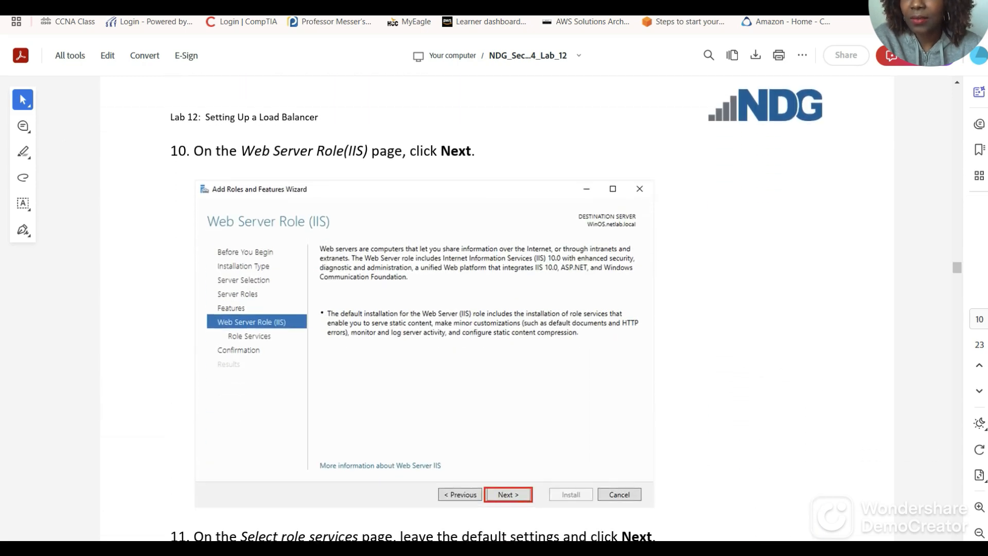
pyautogui.click(175, 12)
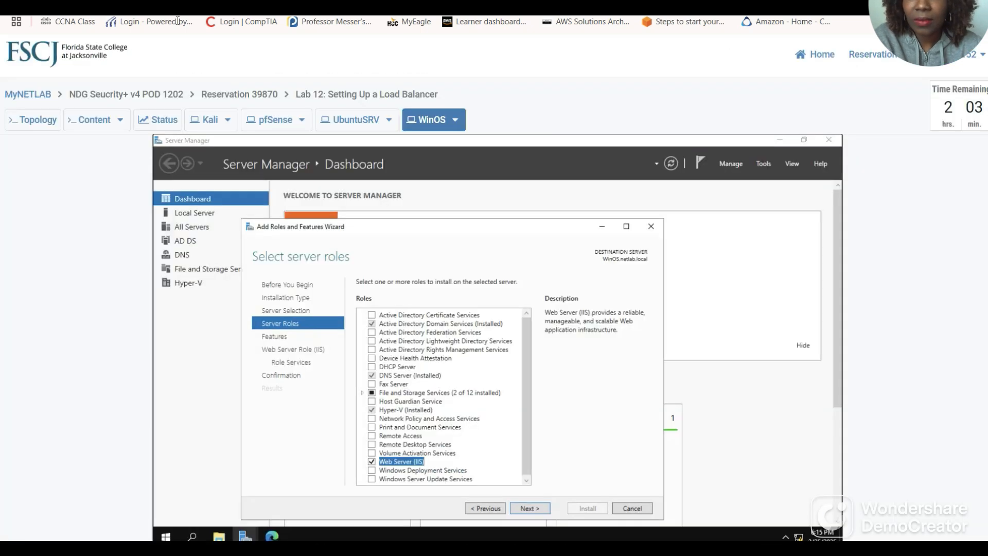
# Advance past Server Roles and the default Features page, then read the guide's next steps.
pyautogui.click(534, 507)
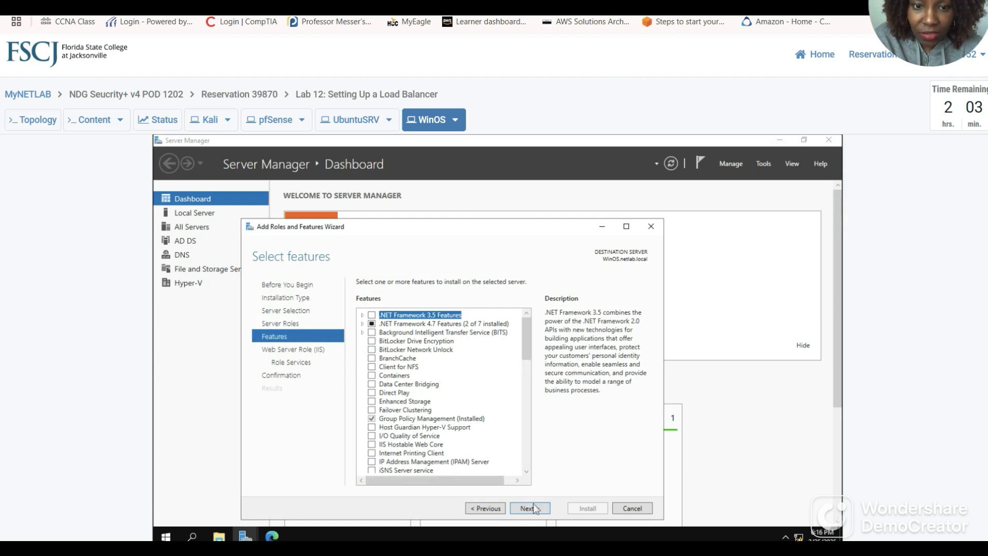
pyautogui.click(534, 508)
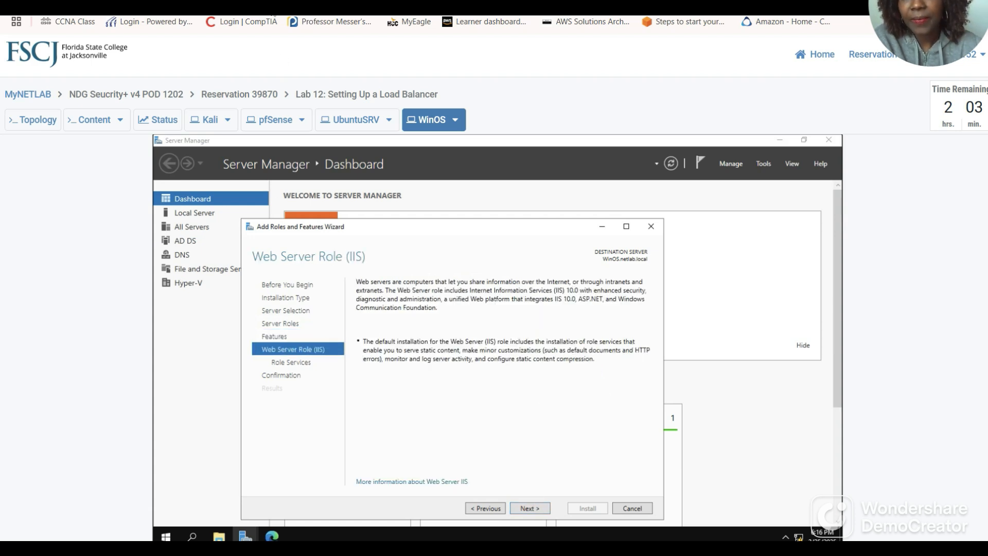
pyautogui.click(314, 11)
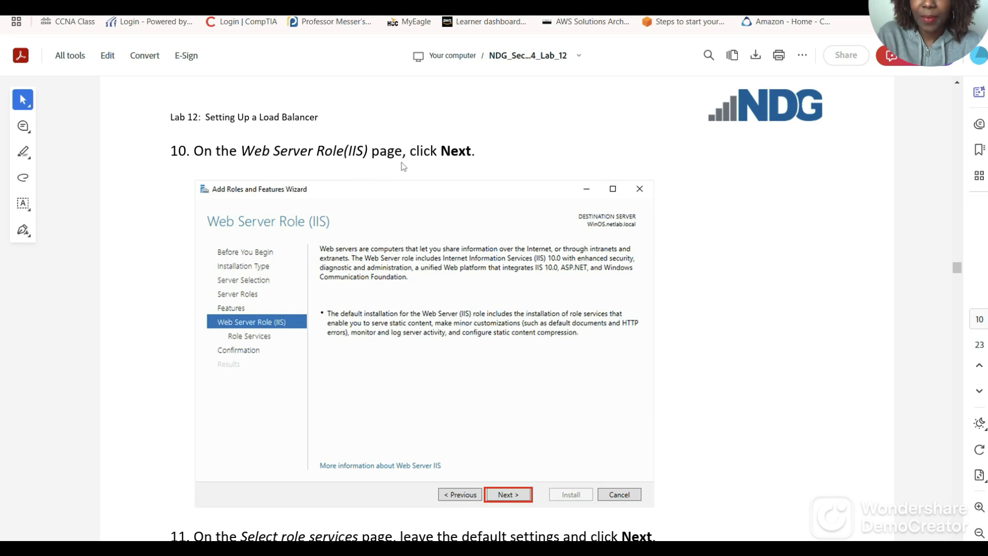
pyautogui.scroll(-2, 478, 323)
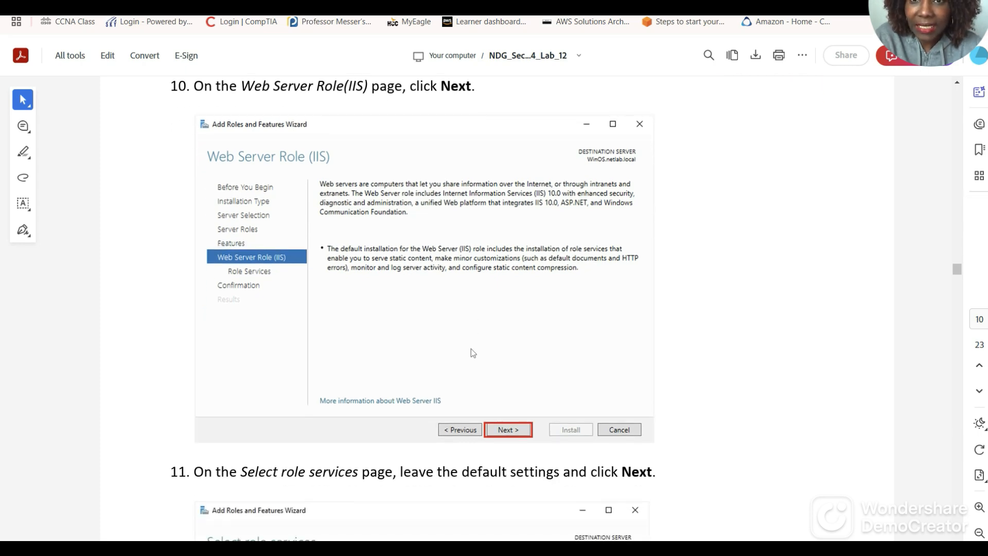
pyautogui.scroll(-6, 471, 348)
pyautogui.scroll(-4, 477, 350)
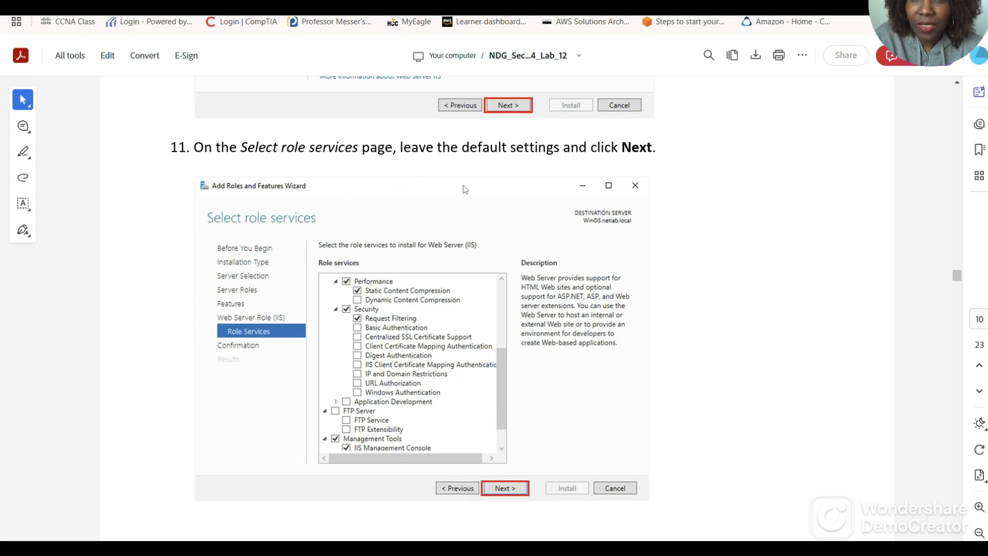
pyautogui.scroll(-16, 546, 246)
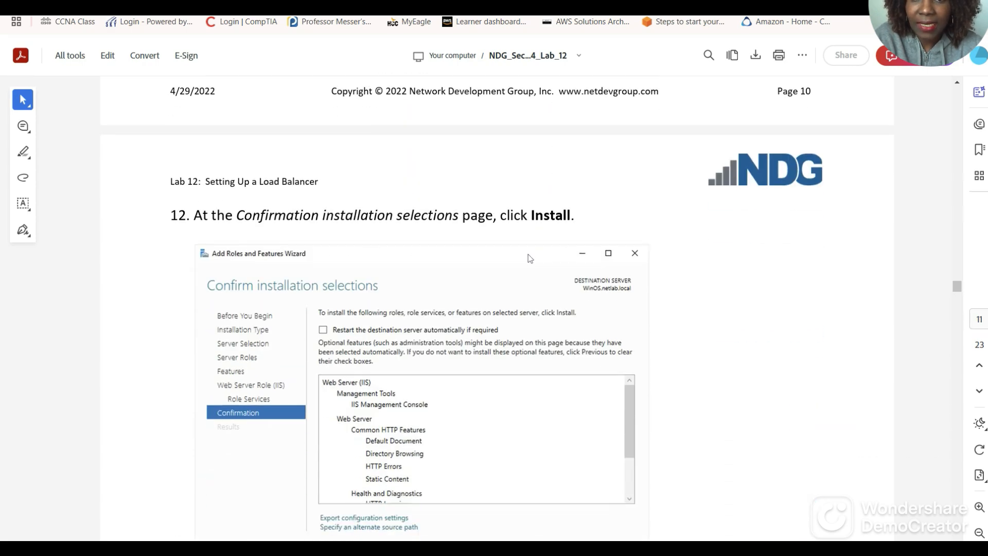
pyautogui.scroll(-10, 523, 255)
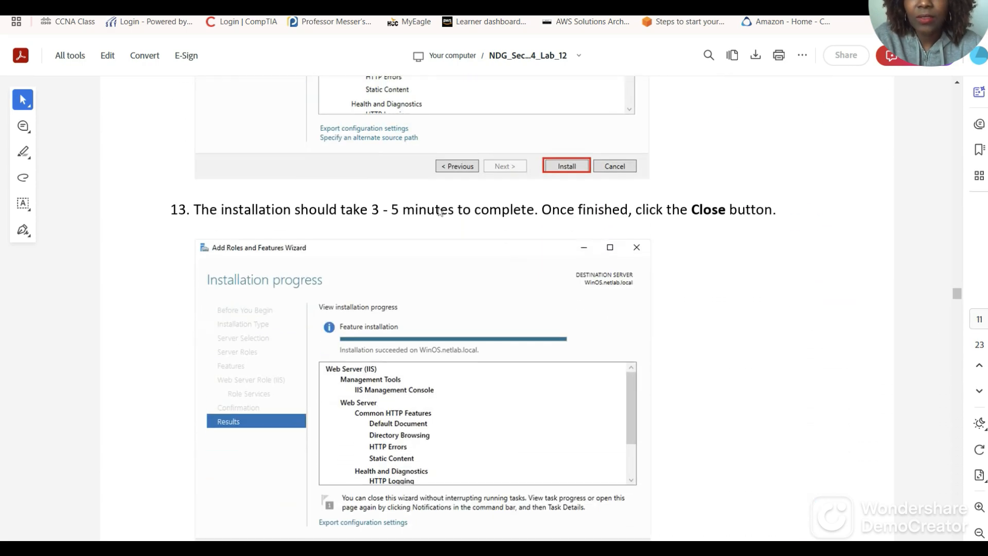
pyautogui.hotkey('ctrl', 'Tab')
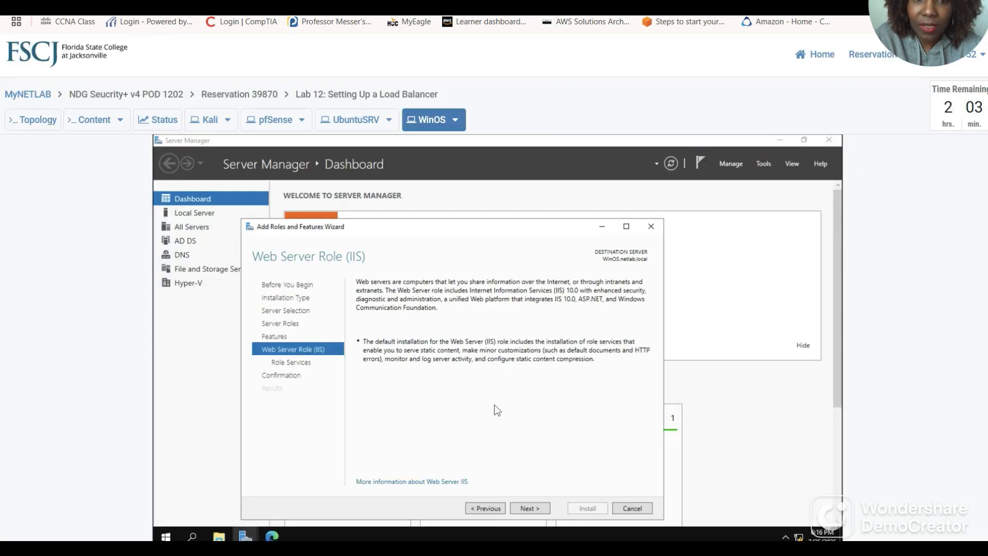
# Keep default role services and install Web Server (IIS), then read guide steps 14–16.
pyautogui.click(530, 508)
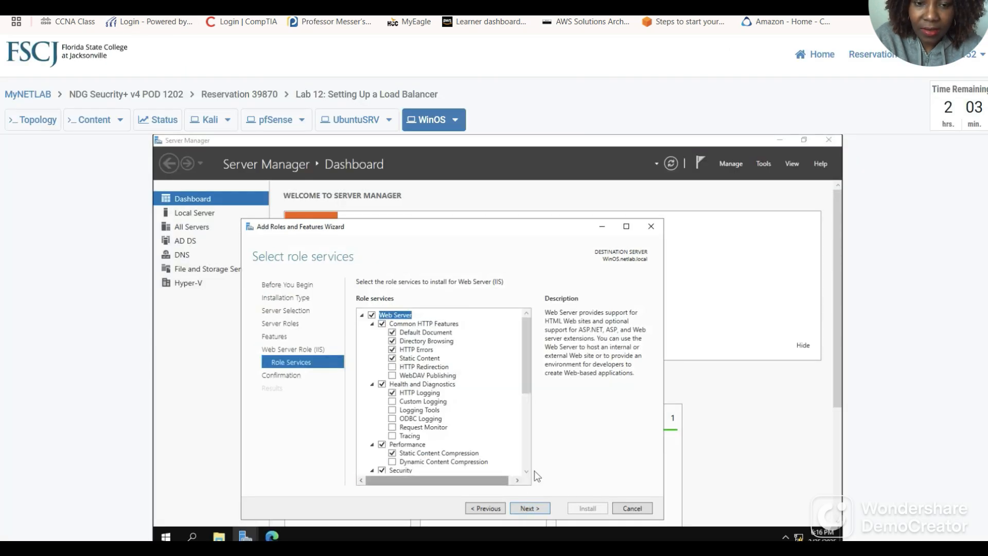
pyautogui.click(536, 509)
pyautogui.click(588, 509)
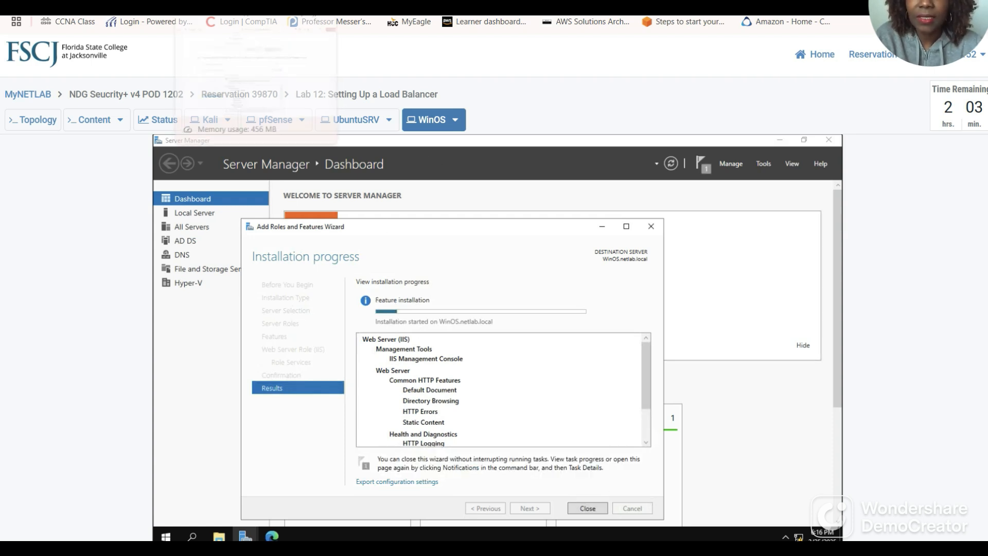
pyautogui.click(226, 3)
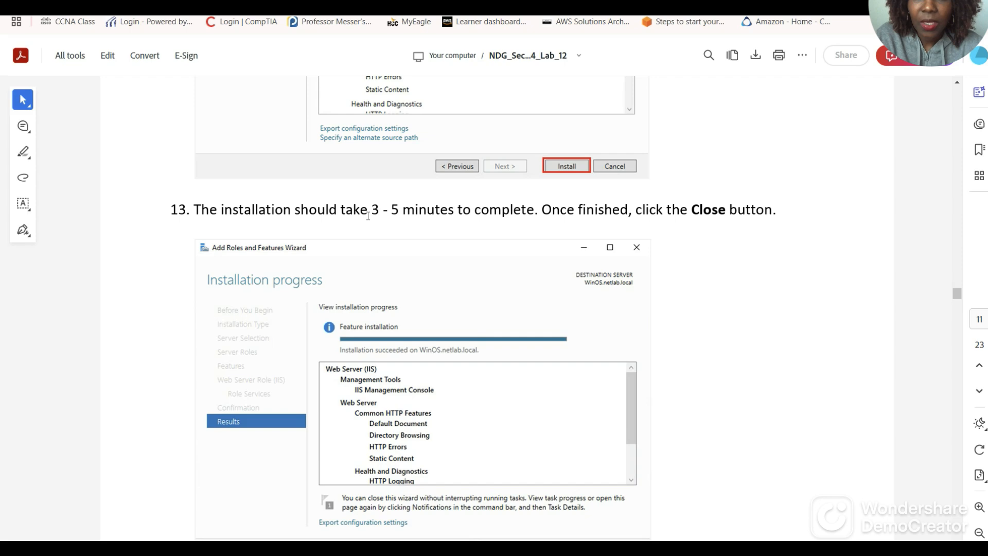
pyautogui.scroll(-1, 514, 260)
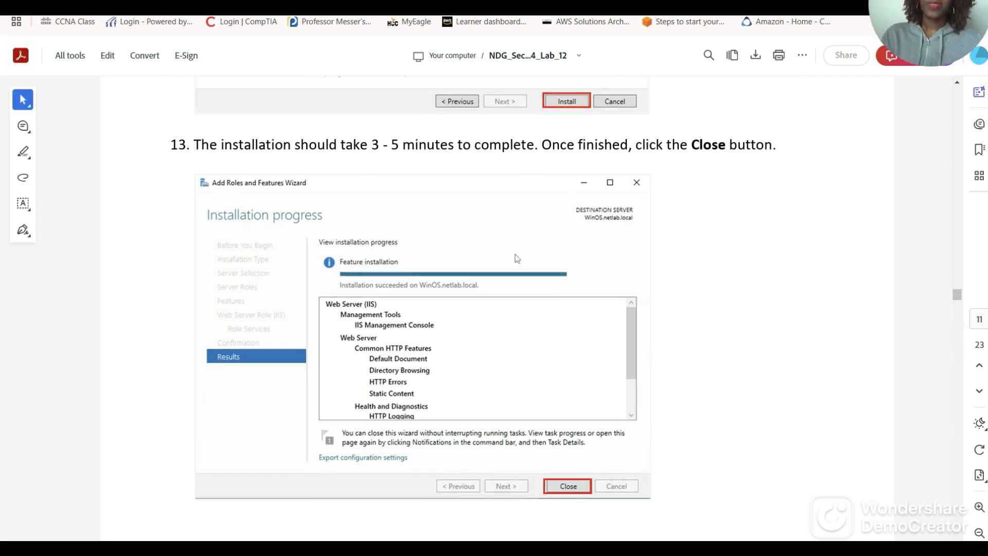
pyautogui.scroll(-4, 598, 283)
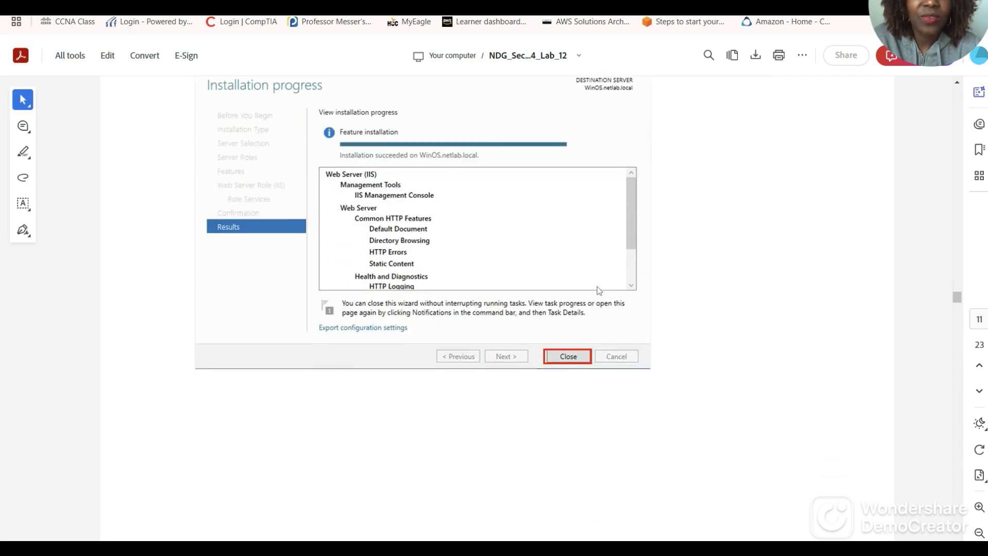
pyautogui.scroll(4, 592, 288)
pyautogui.scroll(-4, 586, 296)
pyautogui.scroll(-8, 585, 298)
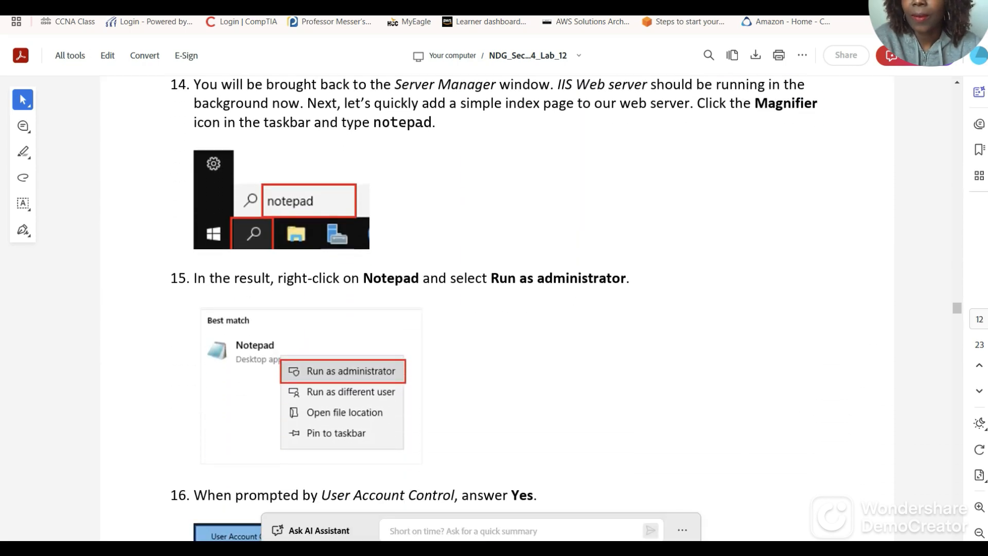
# Close the finished Web Server (IIS) installation wizard so Server Manager lists IIS among 5 roles.
pyautogui.click(181, 4)
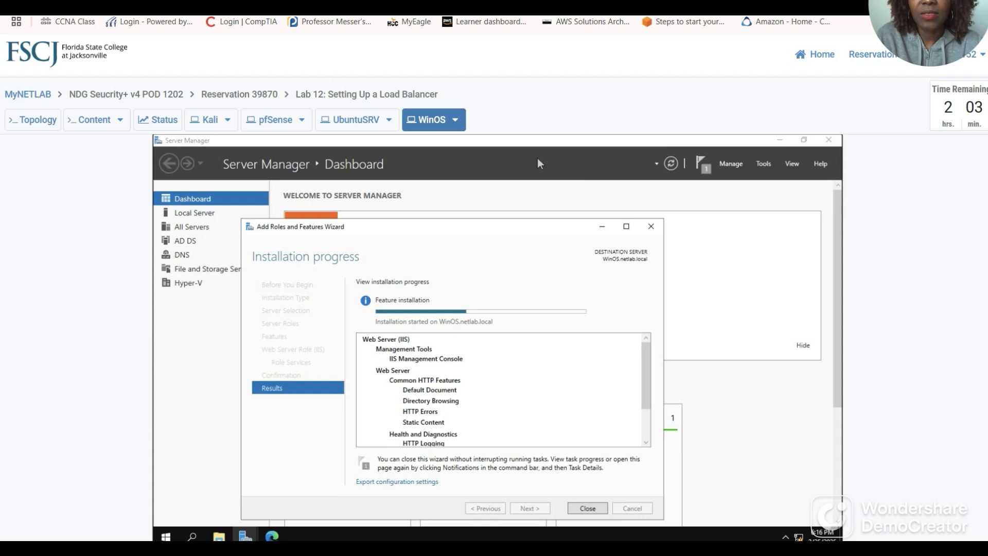
pyautogui.click(309, 4)
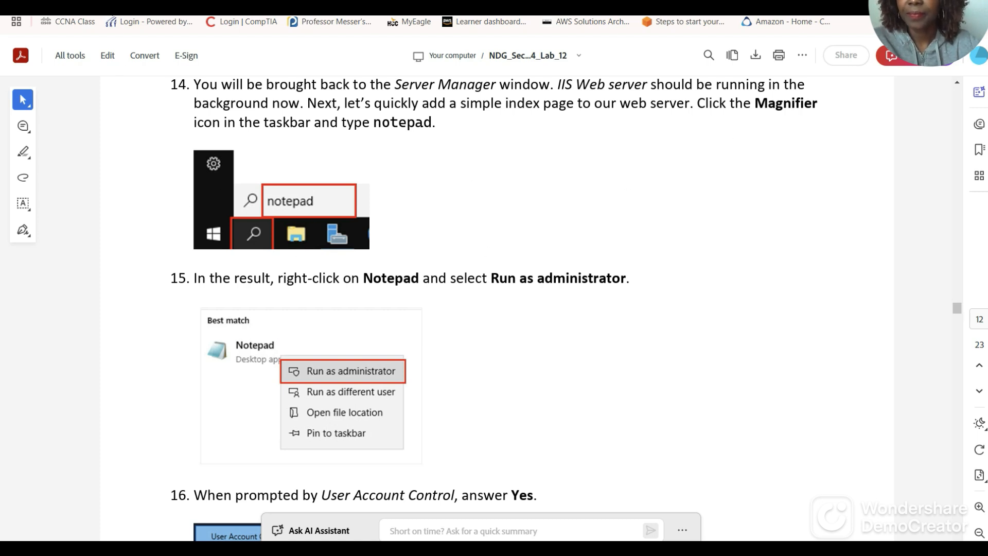
pyautogui.click(288, 6)
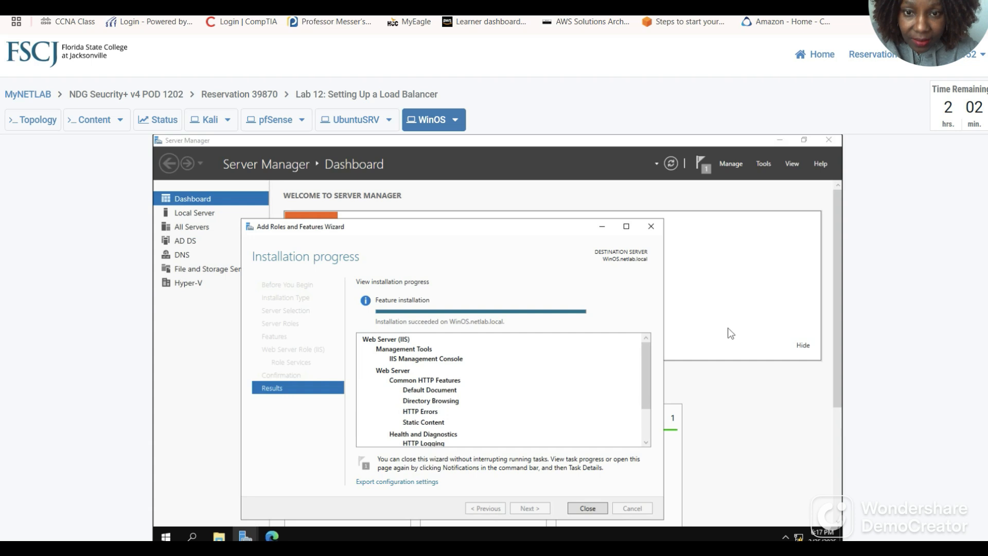
pyautogui.click(588, 510)
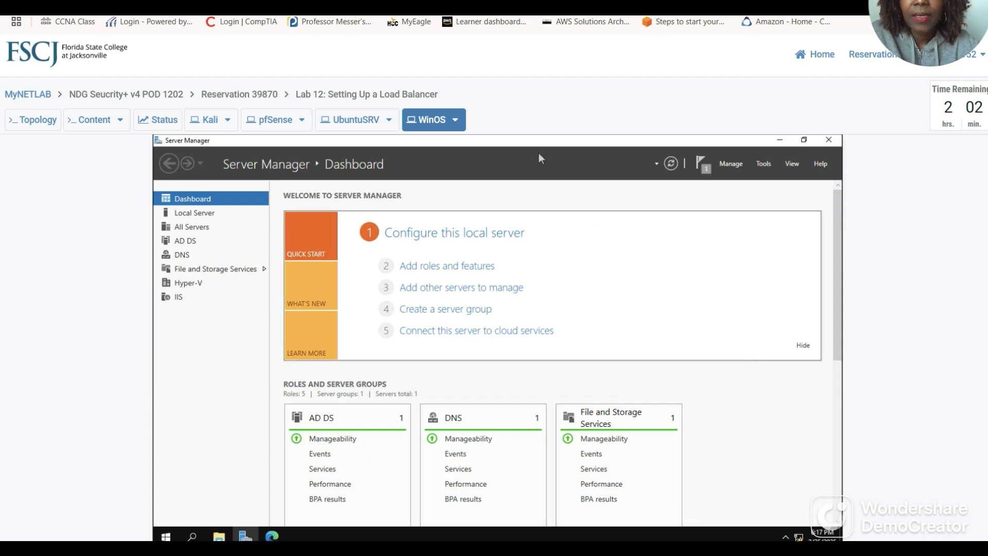
pyautogui.click(309, 2)
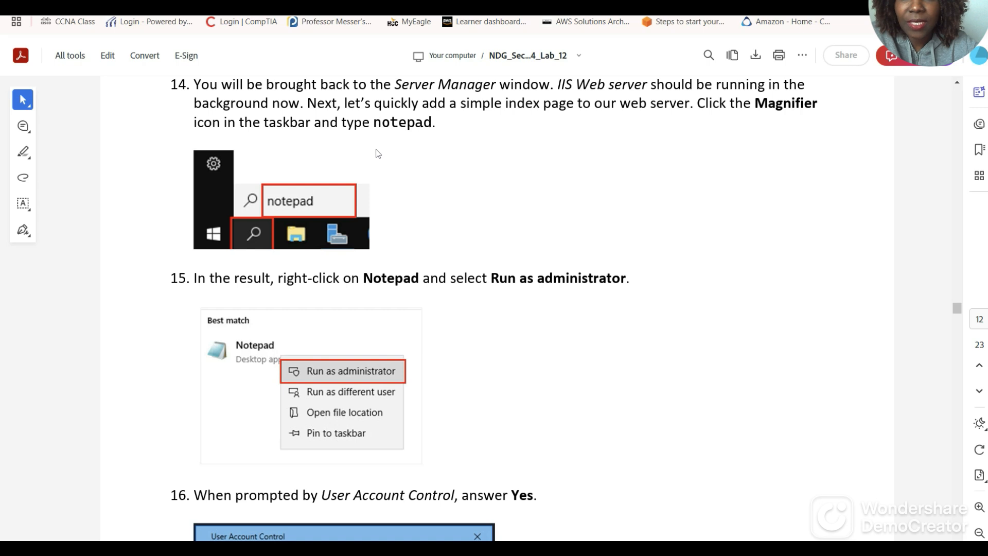
pyautogui.scroll(-4, 379, 170)
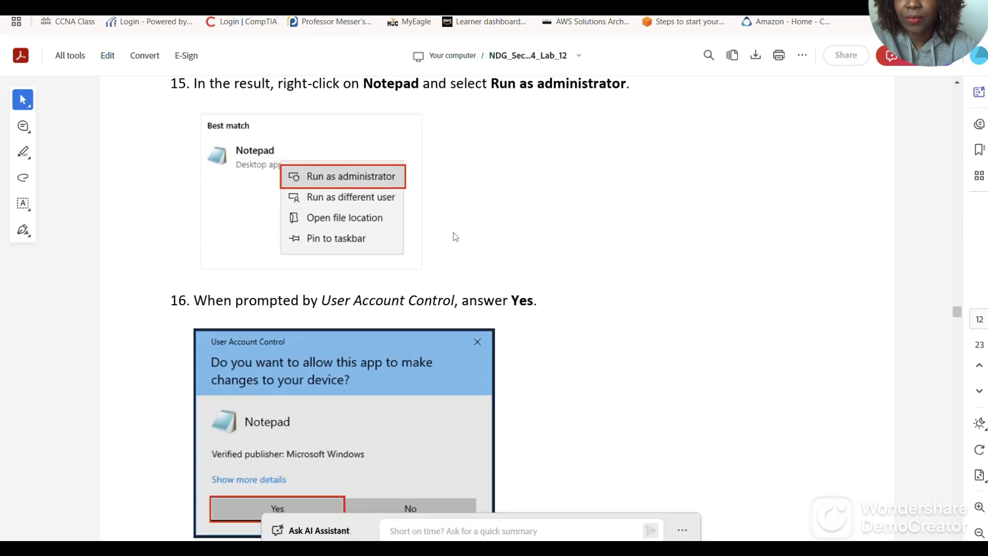
pyautogui.hotkey('ctrl', 'Tab')
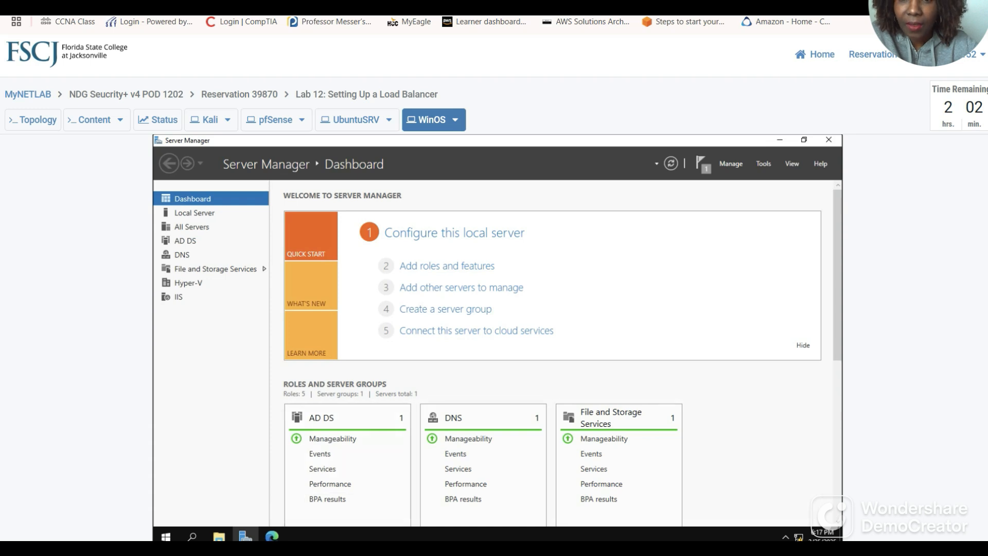
# Launch Notepad as administrator on WinOS and approve the UAC prompt.
pyautogui.click(192, 536)
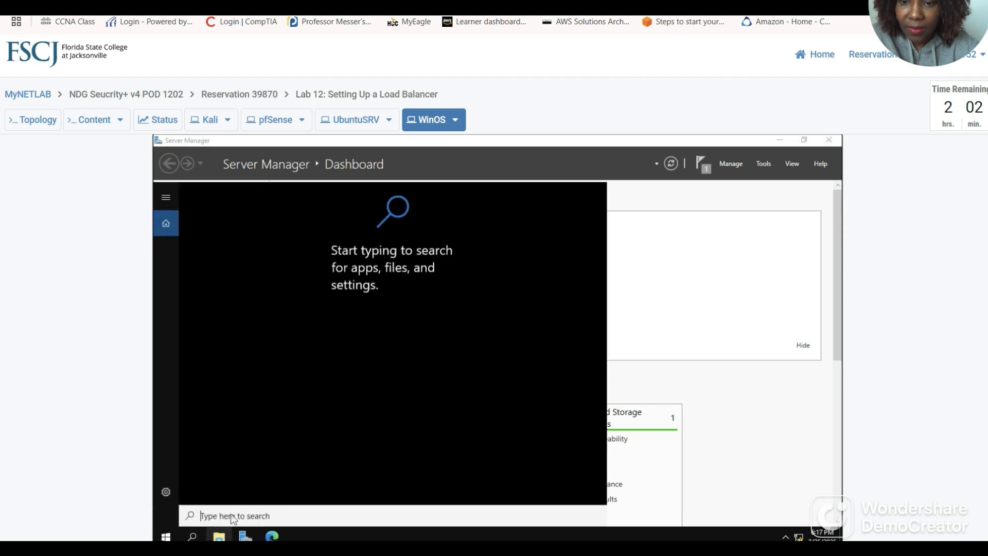
pyautogui.write('no')
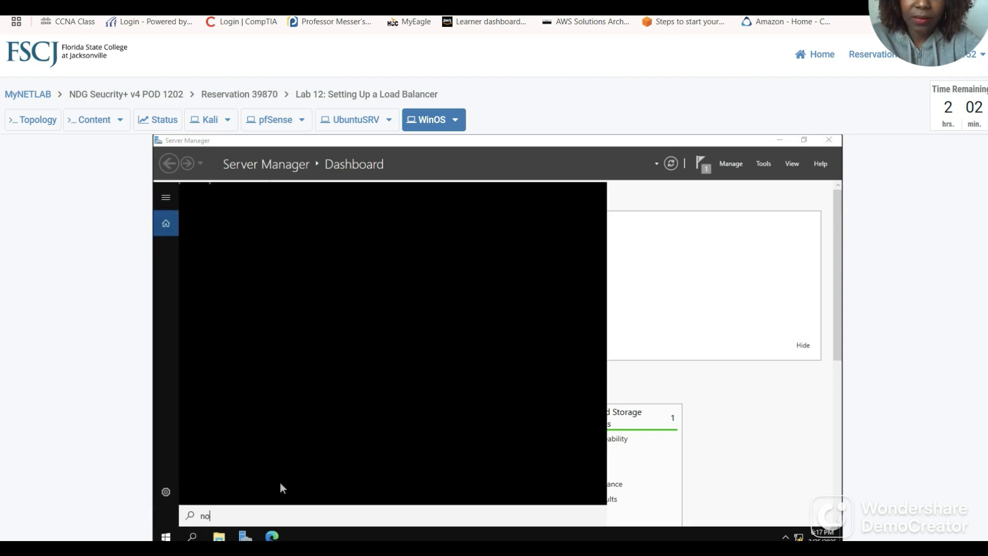
pyautogui.write('tepad')
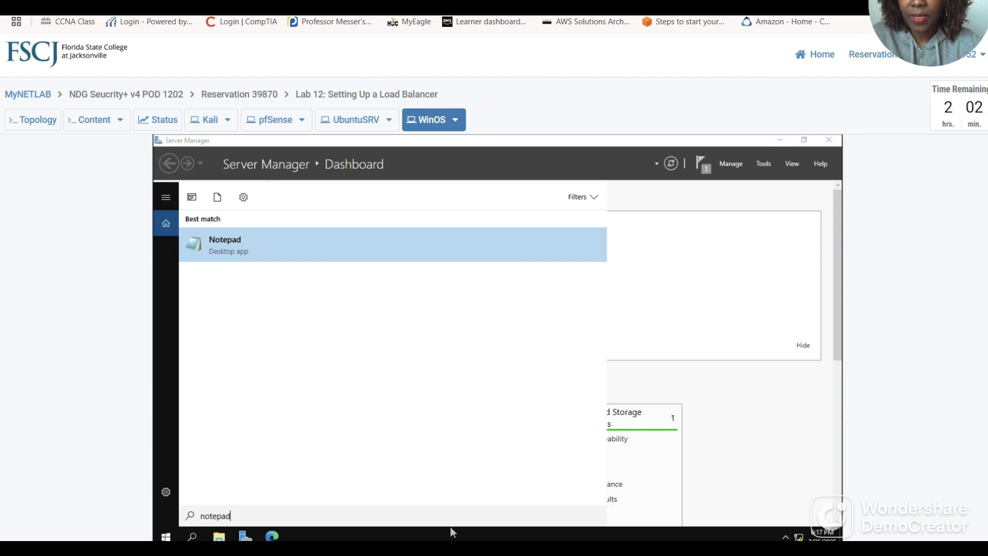
pyautogui.rightClick(233, 244)
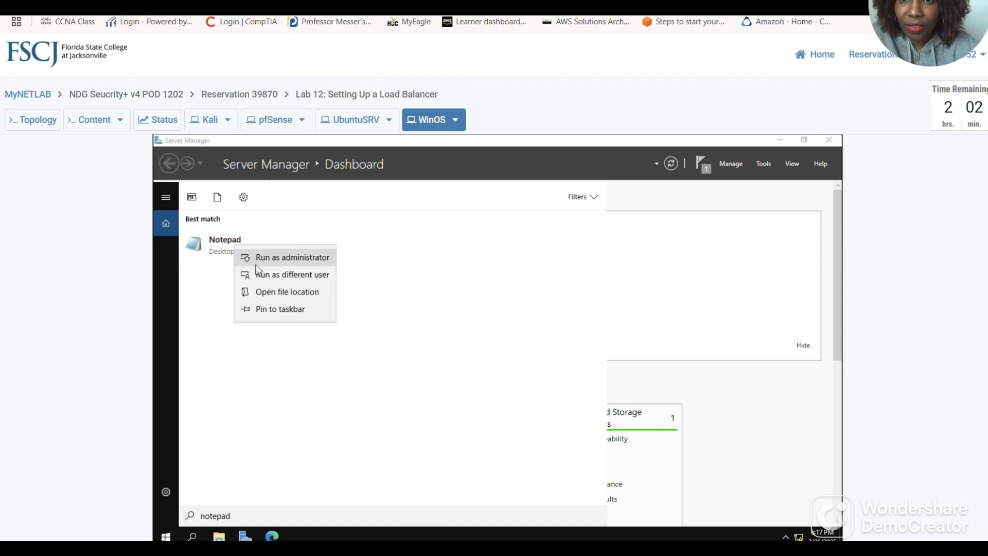
pyautogui.click(269, 259)
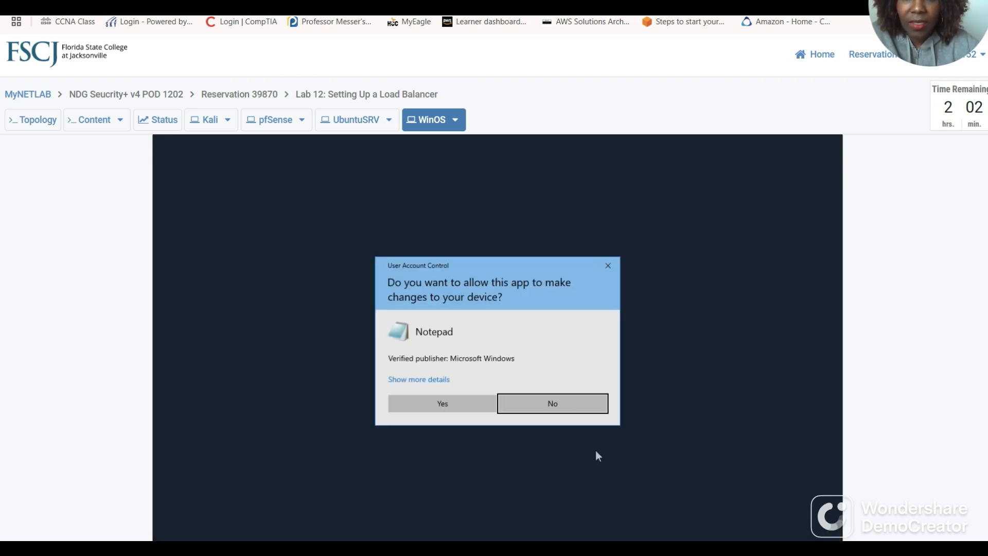
pyautogui.click(426, 404)
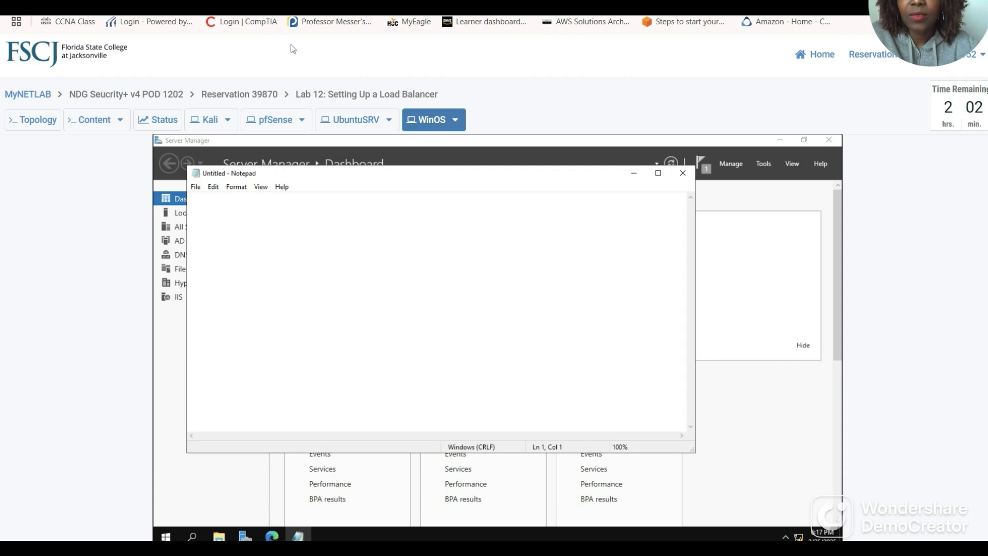
# Type 'Hello, This is a WinOS Server' into the new Notepad document.
pyautogui.hotkey('ctrl', 'Tab')
pyautogui.scroll(-6, 436, 228)
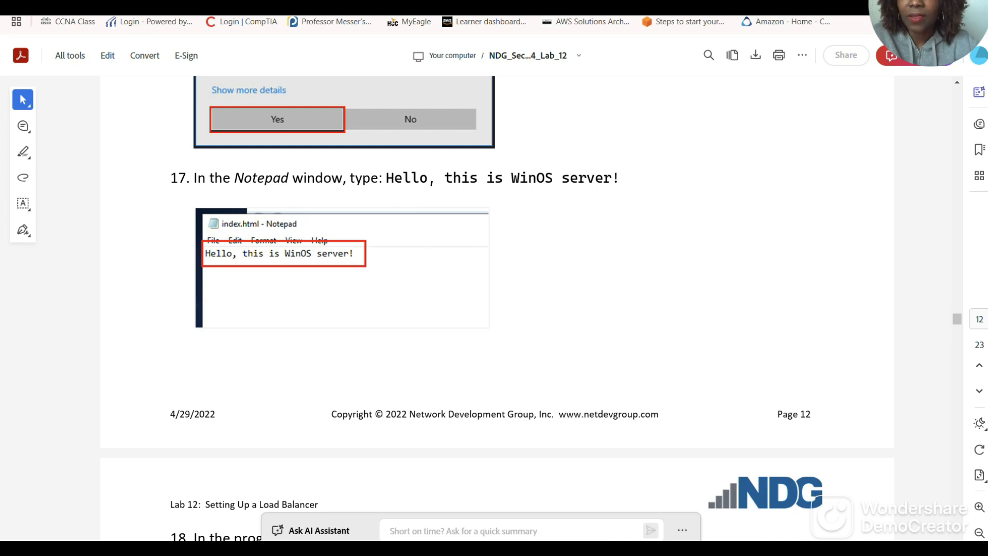
pyautogui.click(72, 5)
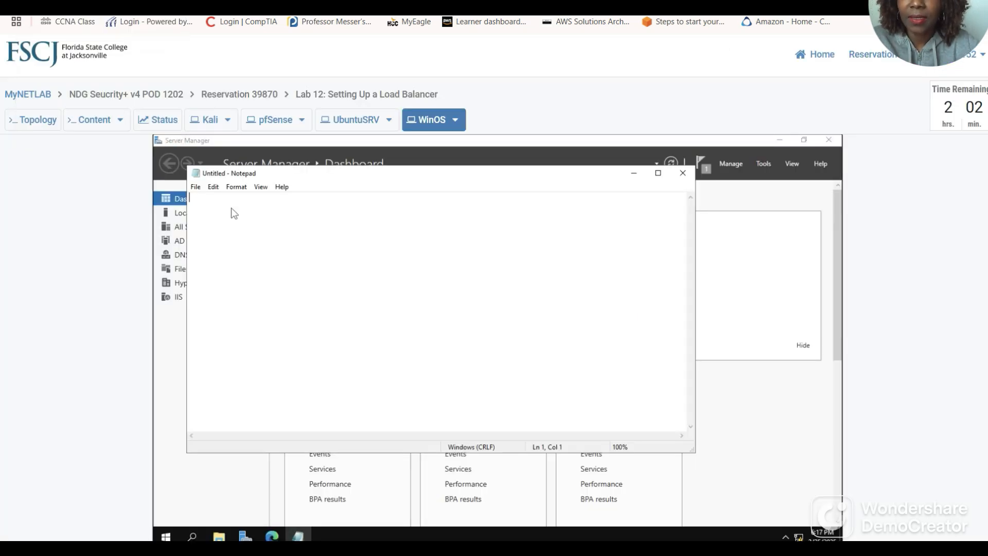
pyautogui.write('He')
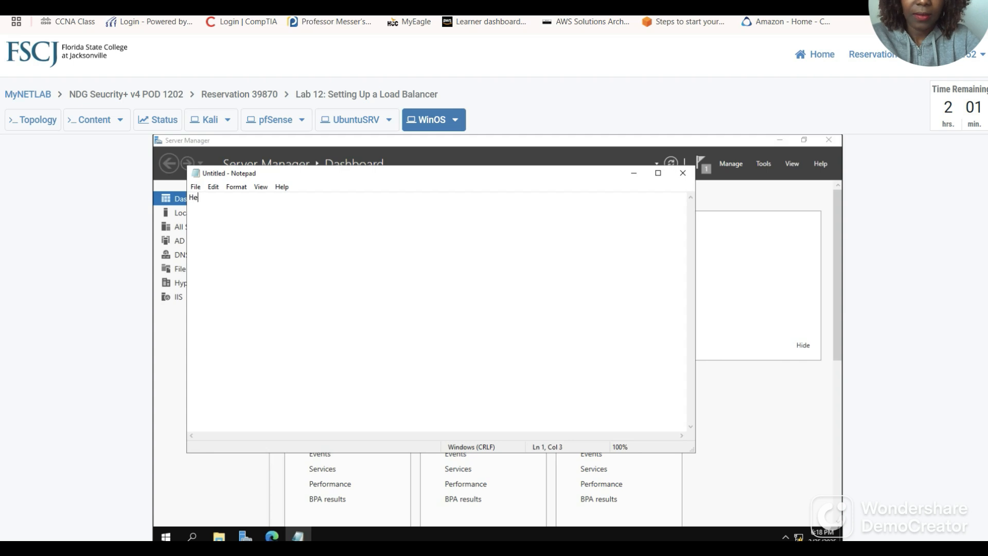
pyautogui.write('llo, Thi')
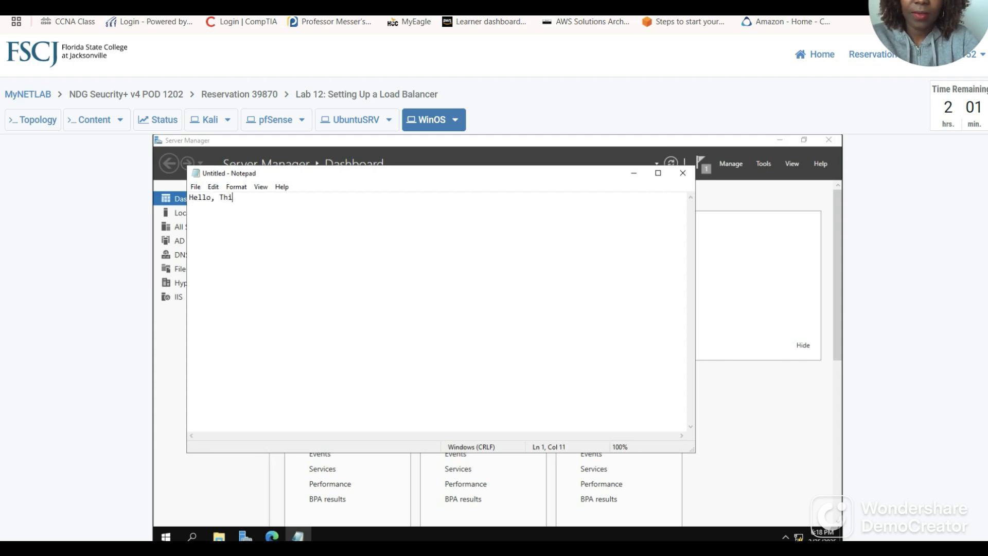
pyautogui.write('s is a W')
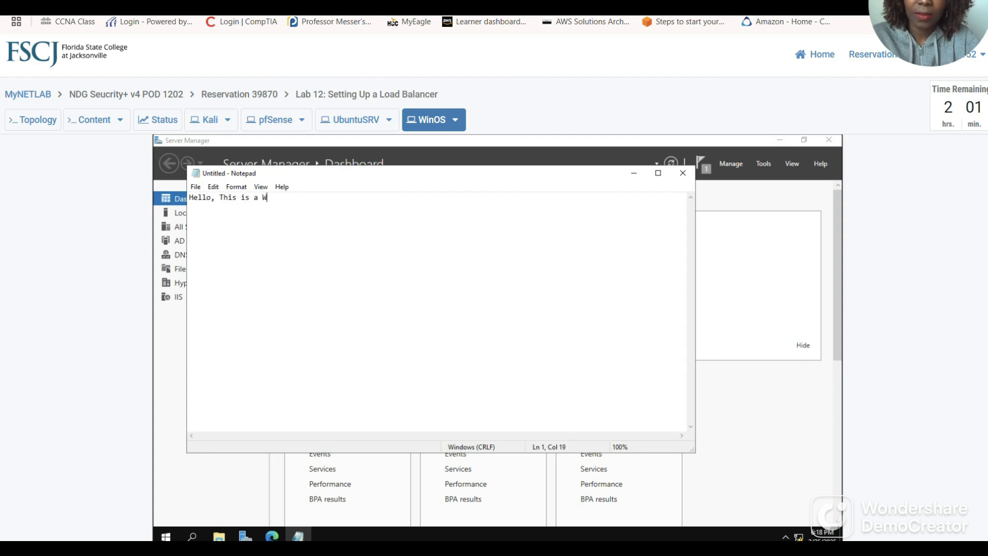
pyautogui.write('inOS')
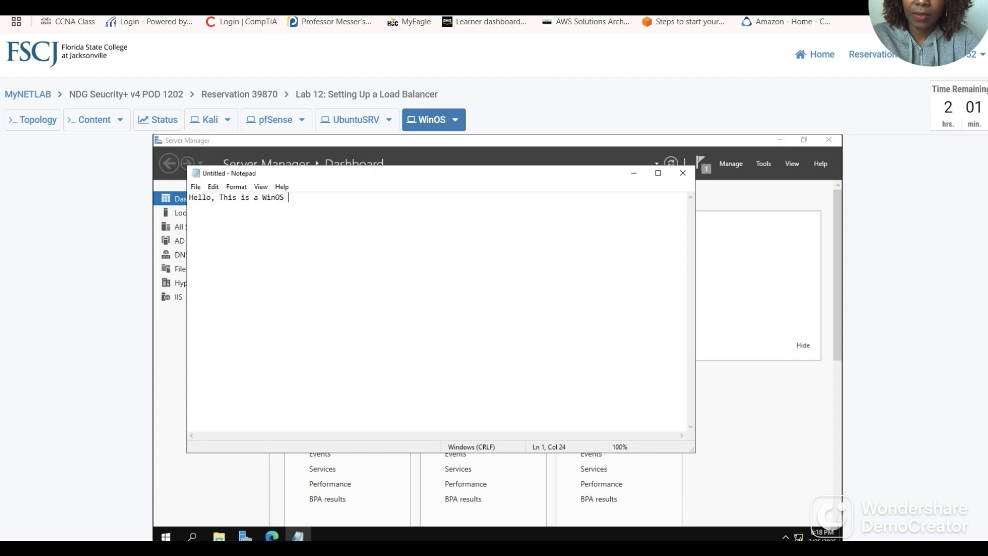
pyautogui.write(' Server!')
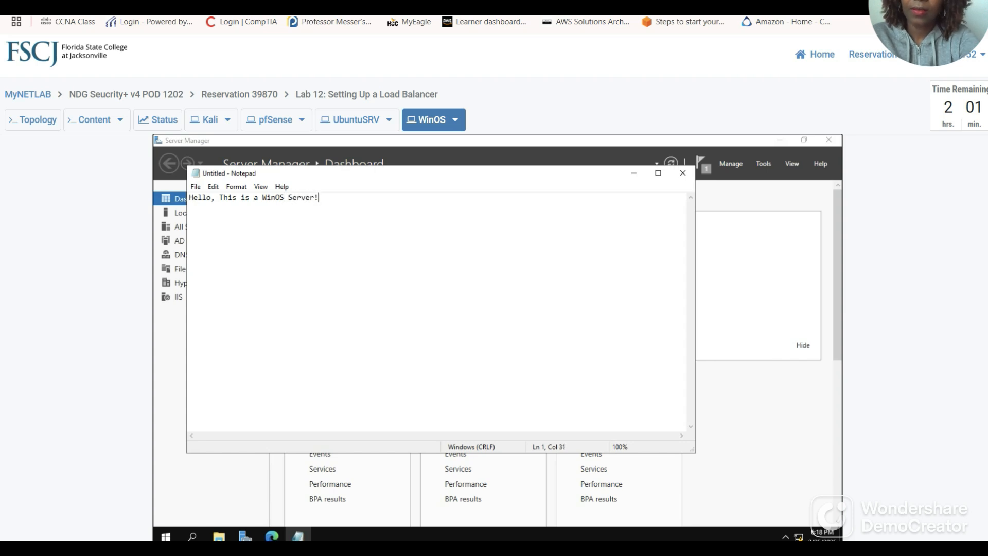
pyautogui.click(319, 4)
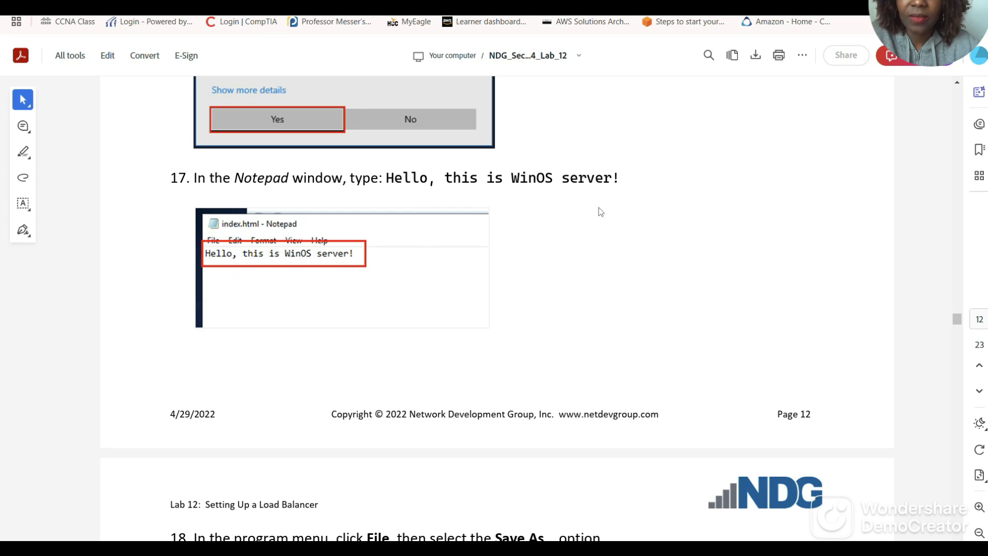
# Open Save As in Notepad and browse to the C:\inetpub\wwwroot folder.
pyautogui.scroll(-2, 538, 294)
pyautogui.scroll(-4, 537, 294)
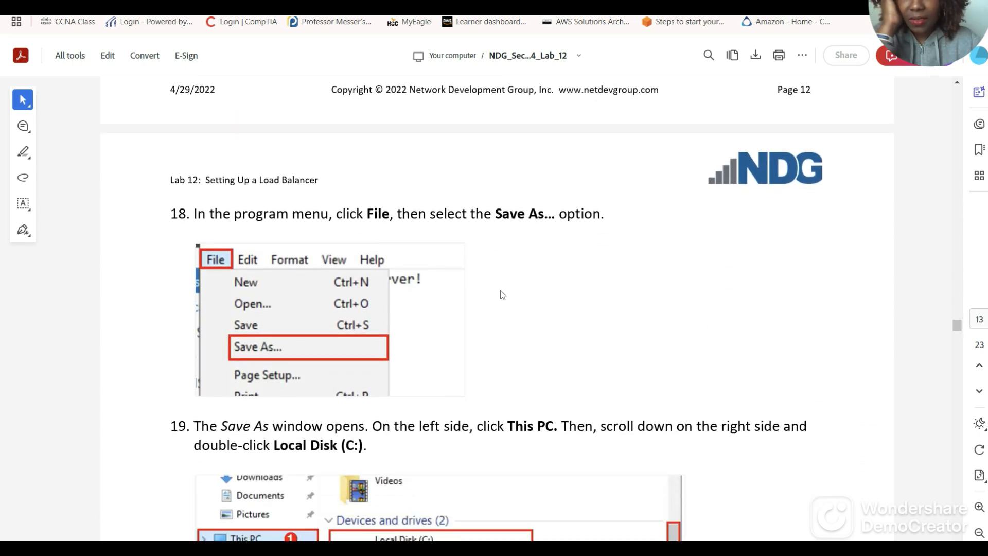
pyautogui.scroll(-5, 515, 291)
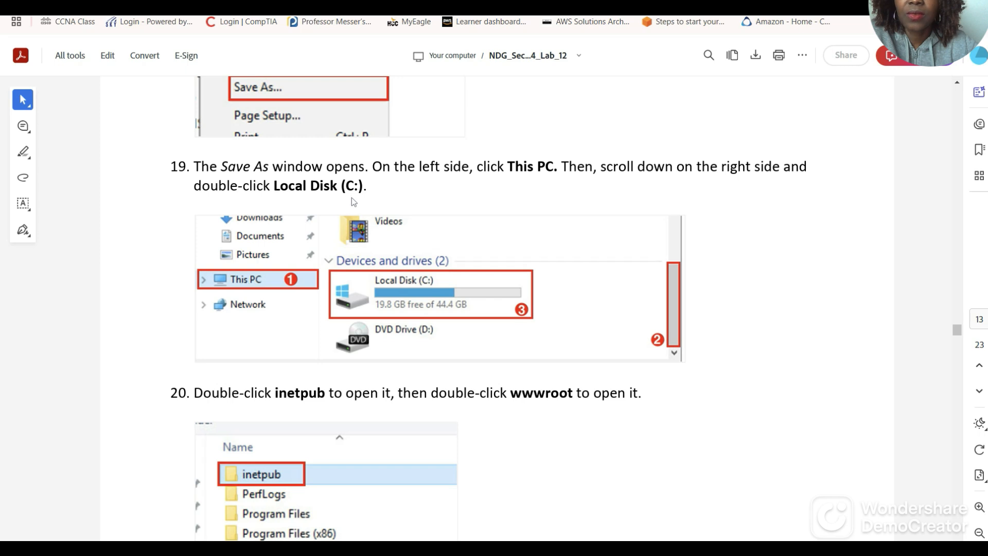
pyautogui.click(360, 4)
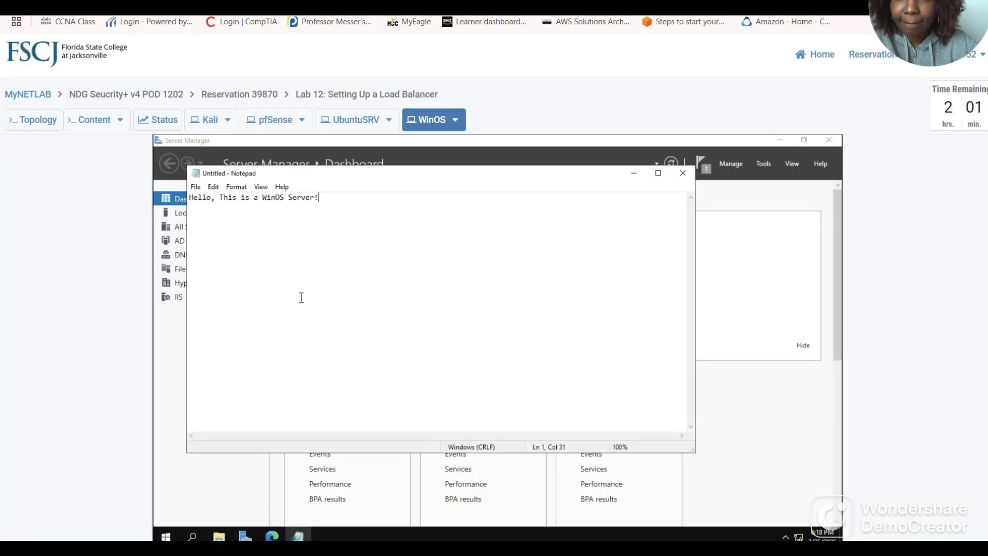
pyautogui.click(196, 187)
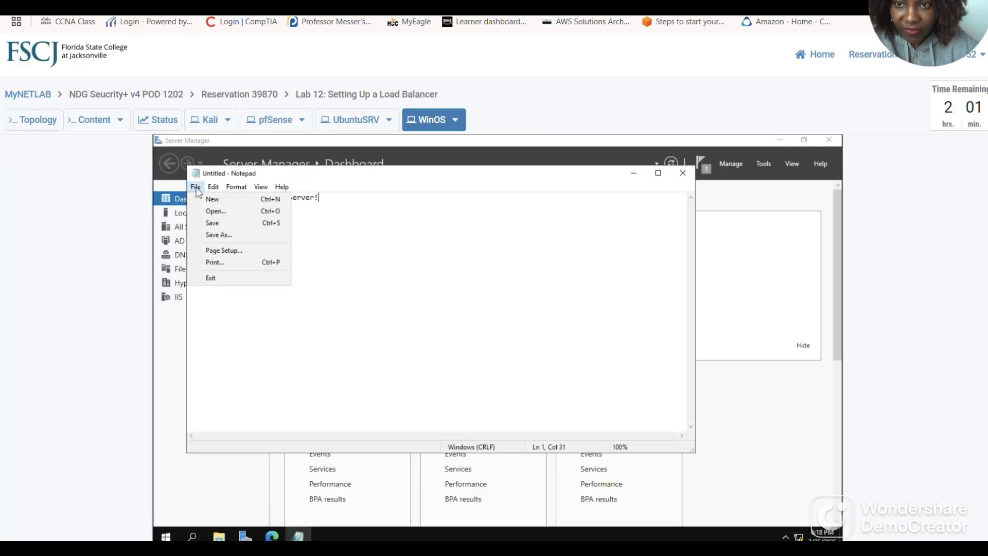
pyautogui.click(223, 237)
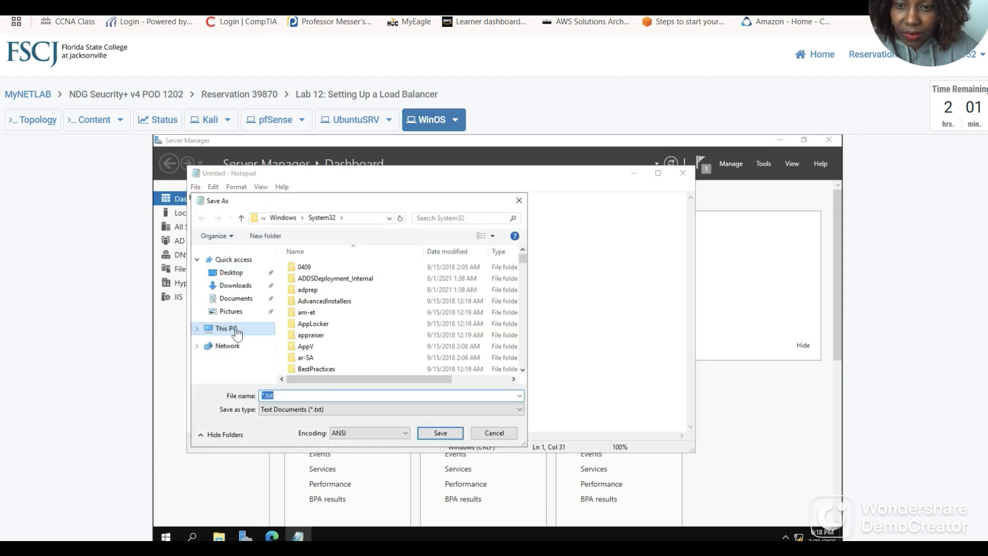
pyautogui.click(198, 328)
pyautogui.click(234, 359)
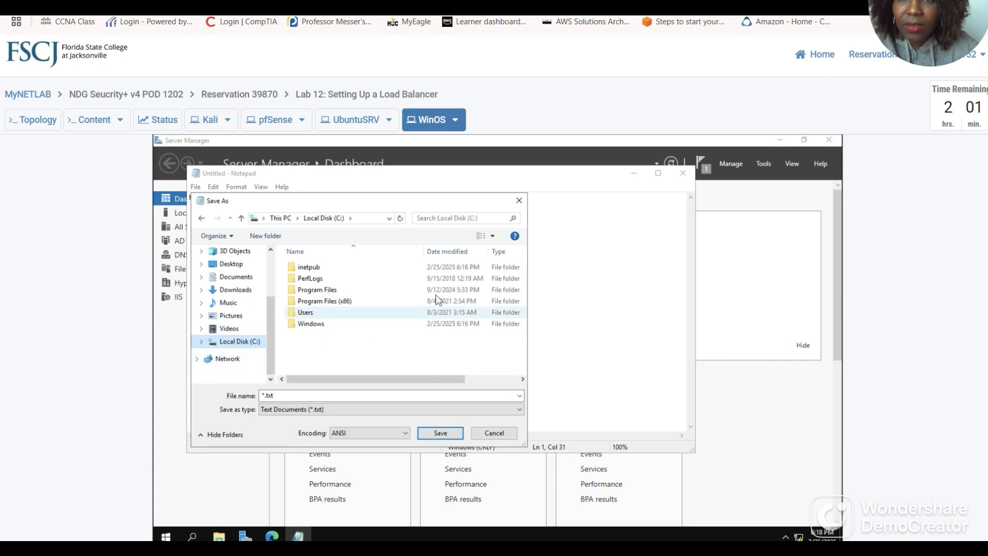
pyautogui.click(196, 4)
pyautogui.scroll(-3, 471, 285)
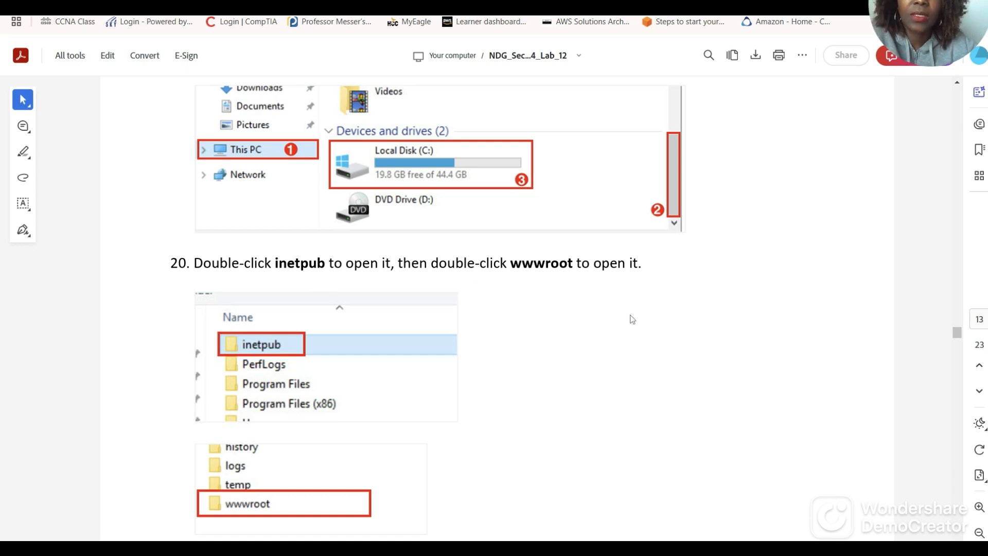
pyautogui.click(206, 4)
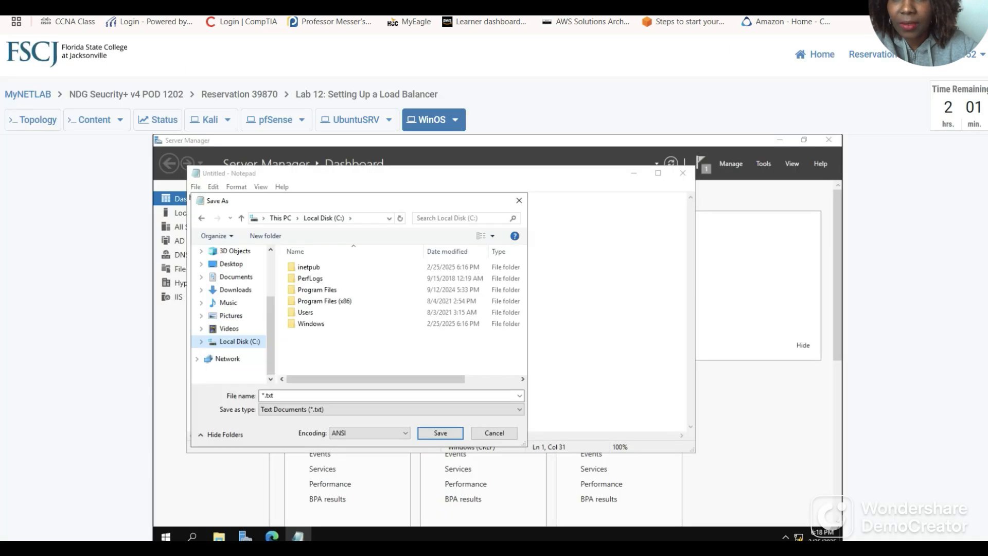
pyautogui.doubleClick(309, 266)
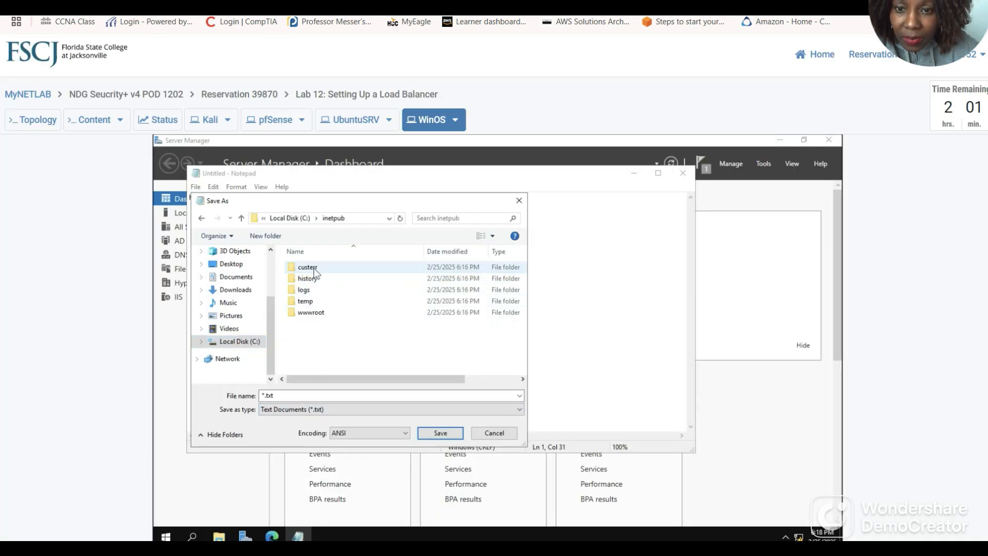
pyautogui.doubleClick(312, 313)
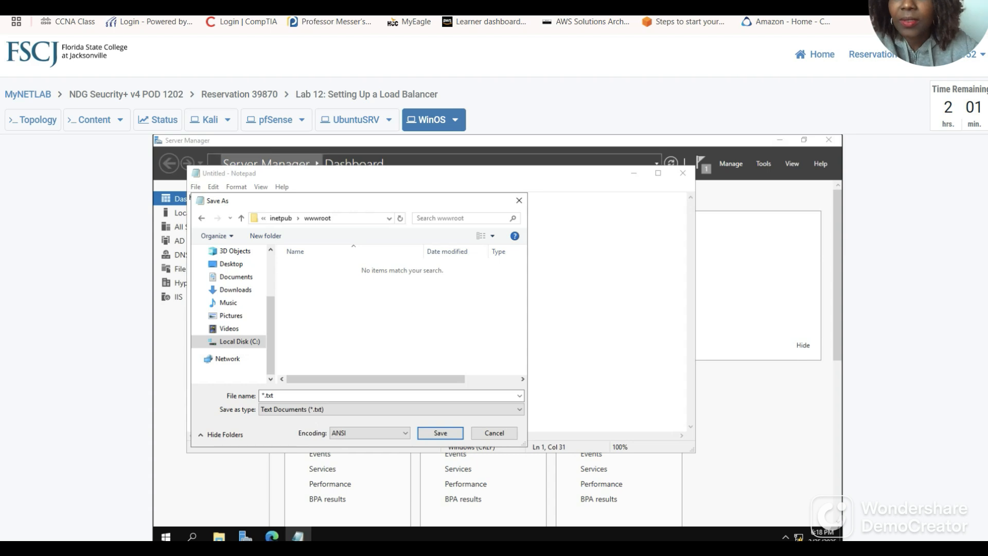
# Save the file as index.html with Save as type set to All Files (*.*).
pyautogui.click(325, 2)
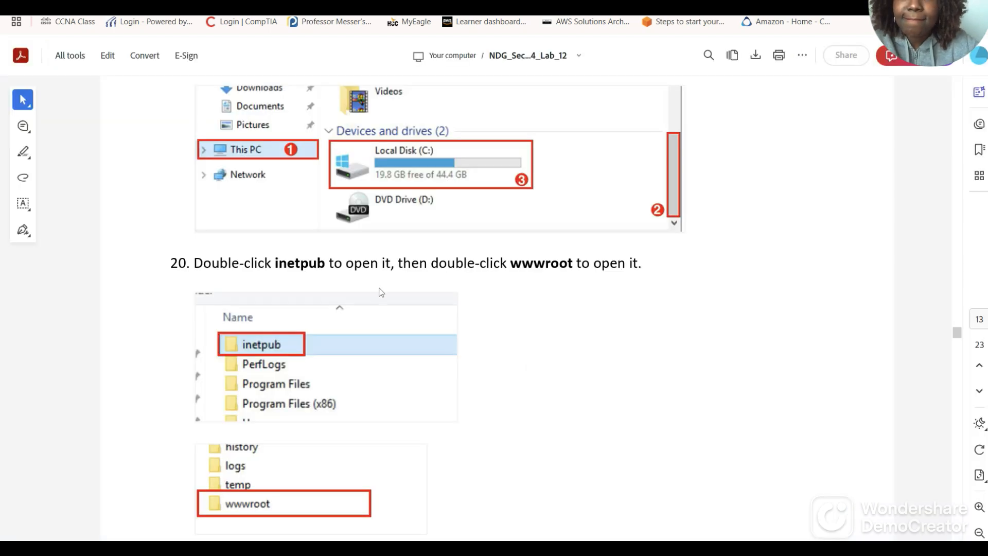
pyautogui.scroll(-3, 362, 317)
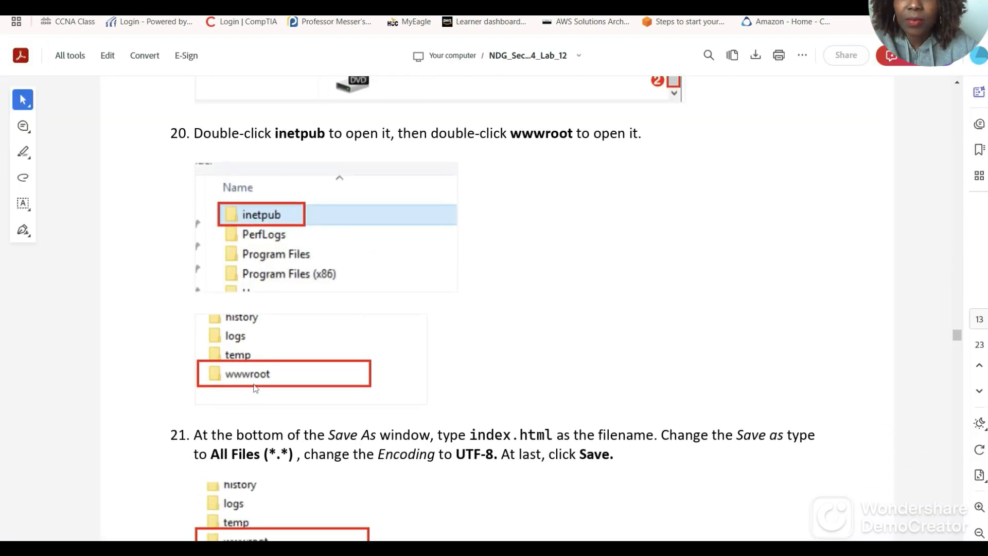
pyautogui.scroll(-3, 256, 387)
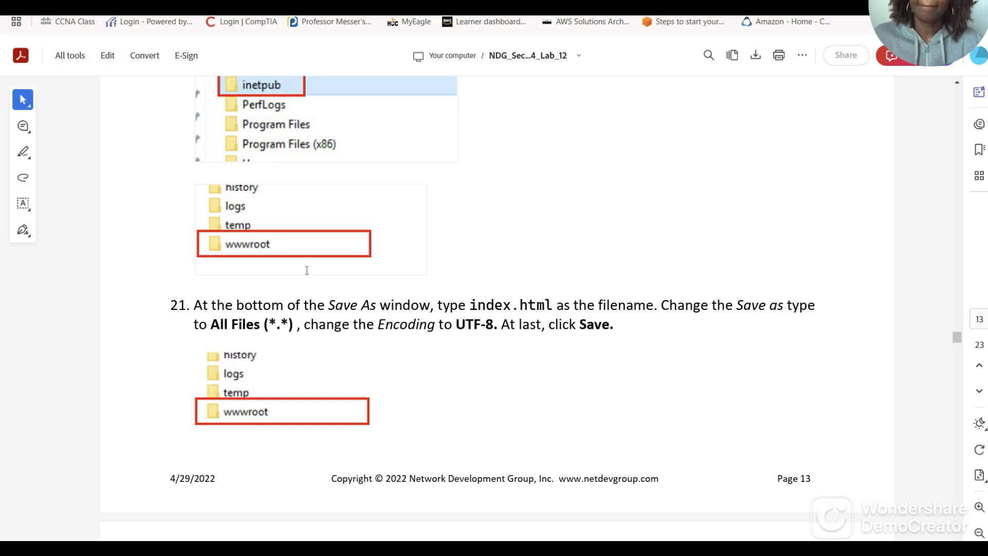
pyautogui.hotkey('ctrl', 'Tab')
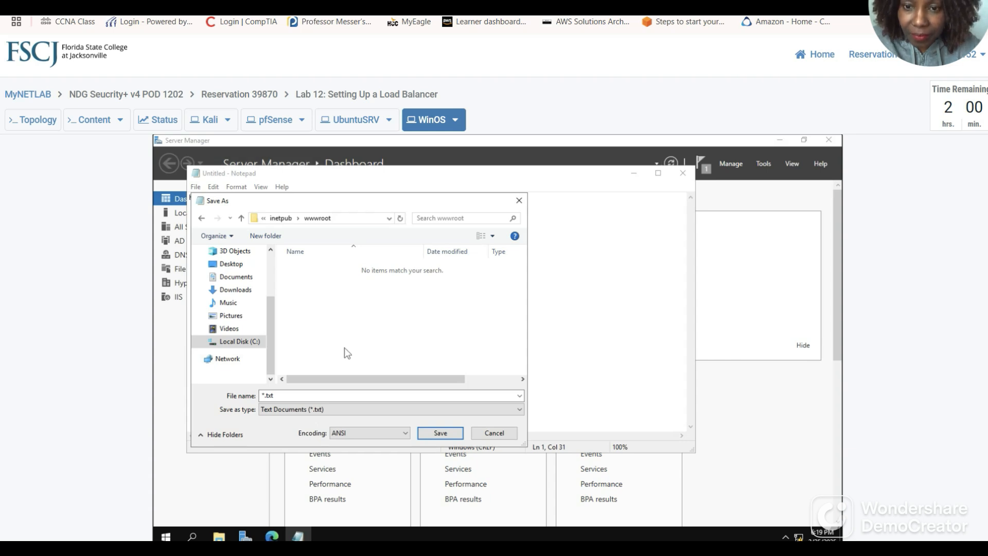
pyautogui.doubleClick(278, 396)
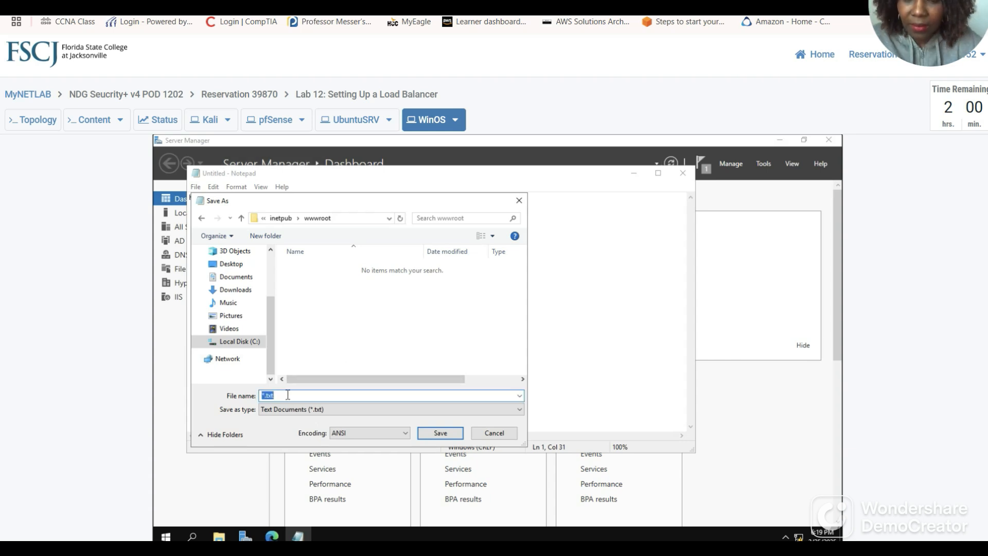
pyautogui.write('in')
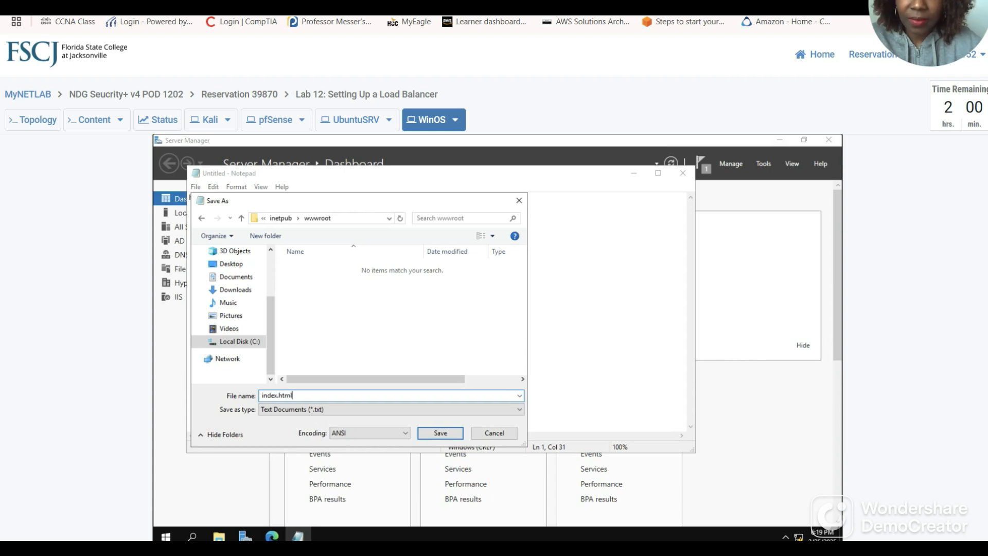
pyautogui.write('dex.html')
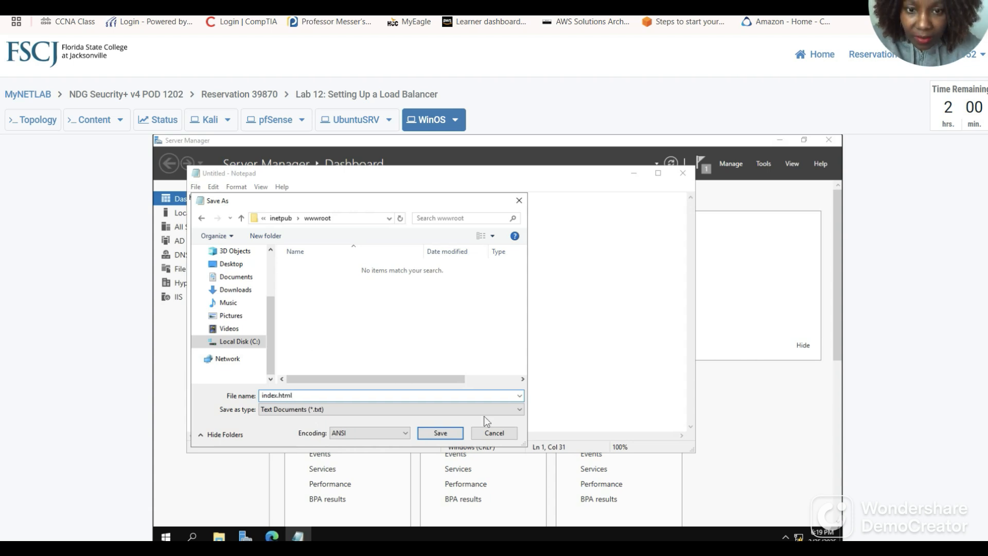
pyautogui.click(520, 409)
pyautogui.click(278, 428)
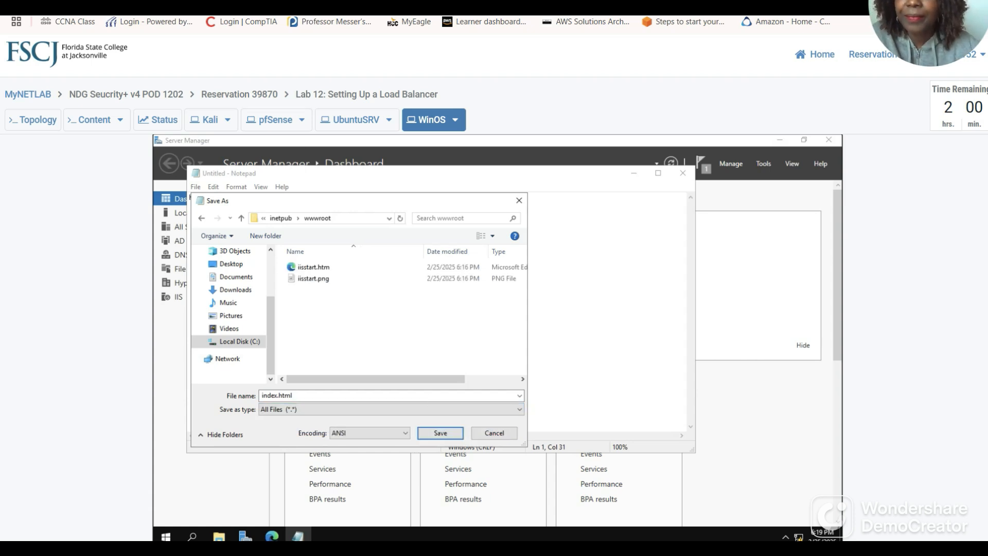
pyautogui.click(276, 4)
pyautogui.scroll(-5, 517, 371)
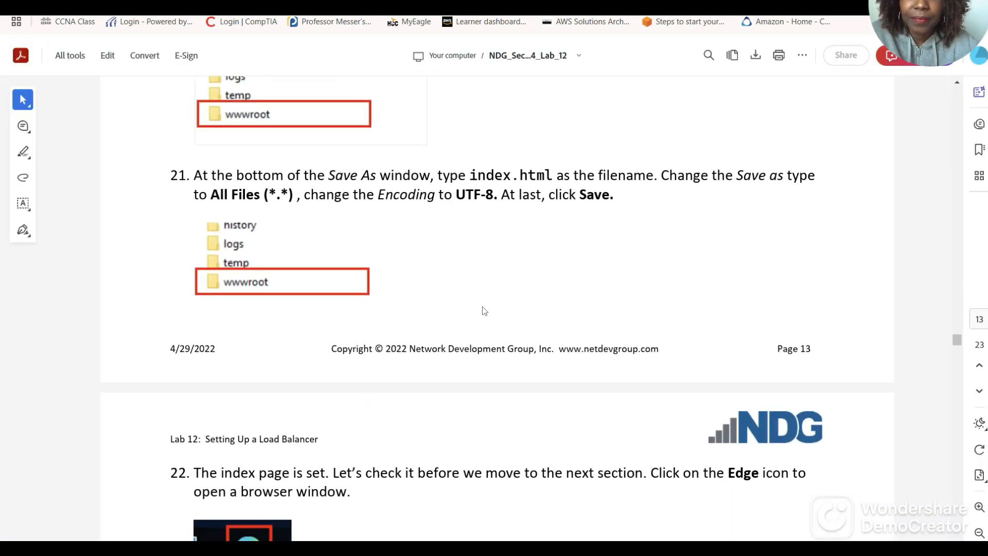
pyautogui.scroll(-3, 474, 314)
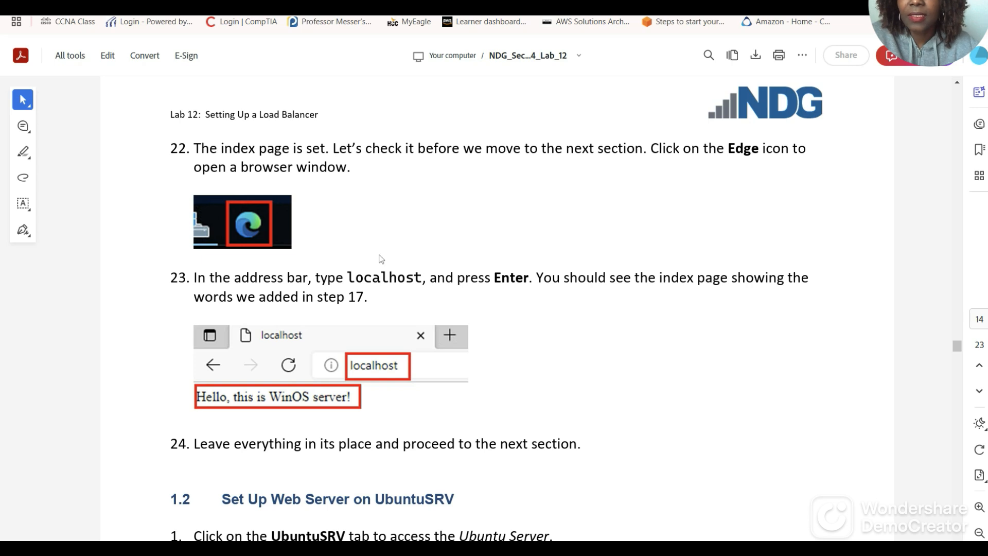
pyautogui.click(159, 7)
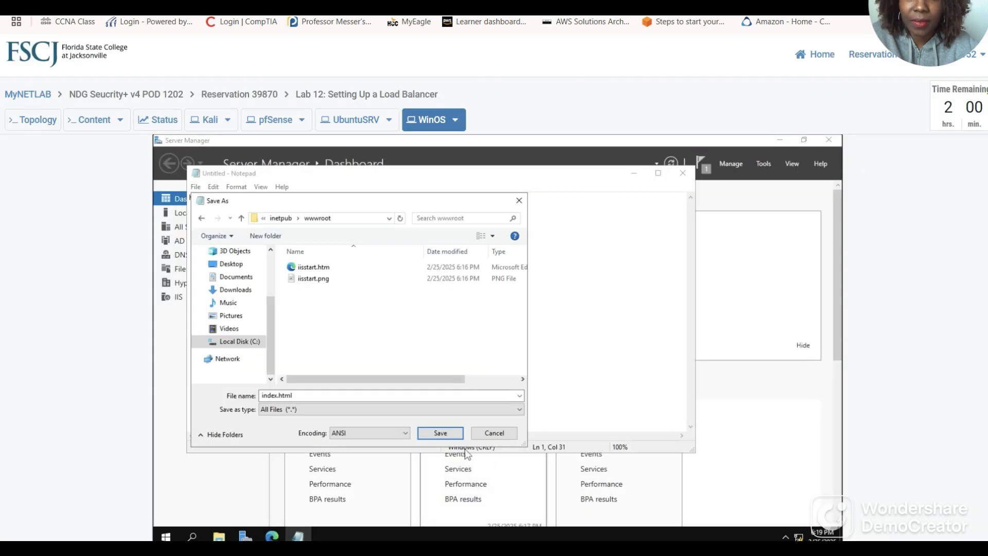
pyautogui.click(442, 437)
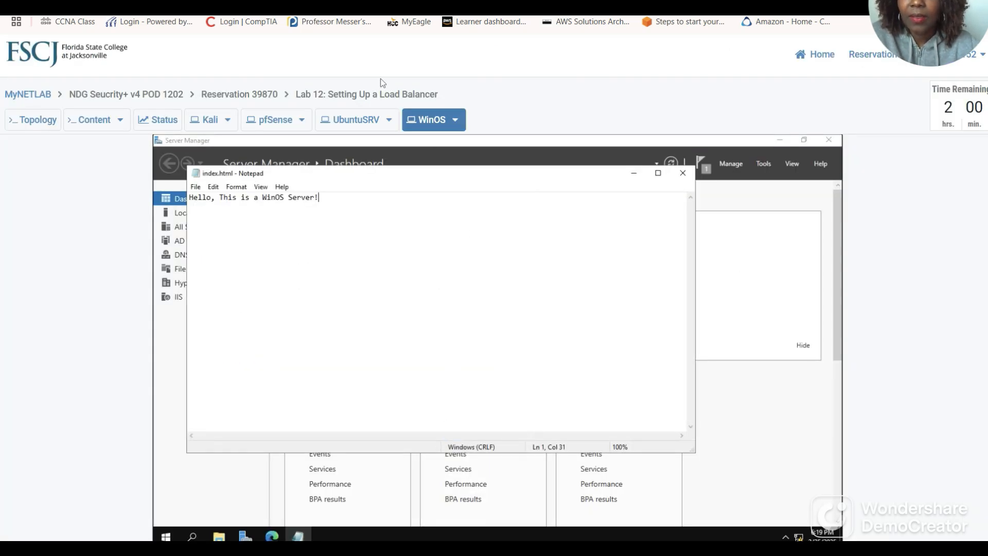
# Close the saved index.html Notepad window, returning to the Server Manager dashboard.
pyautogui.click(288, 6)
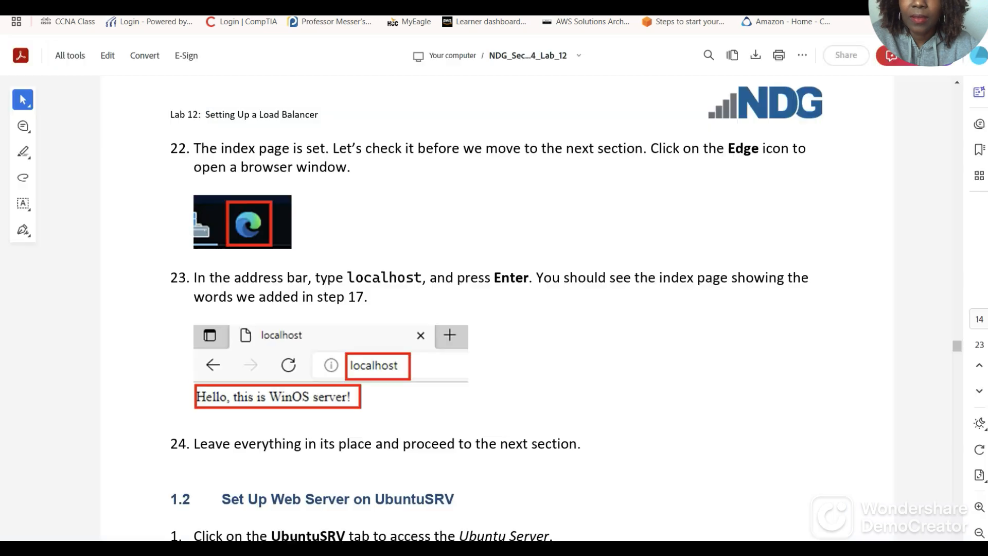
pyautogui.scroll(1, 355, 216)
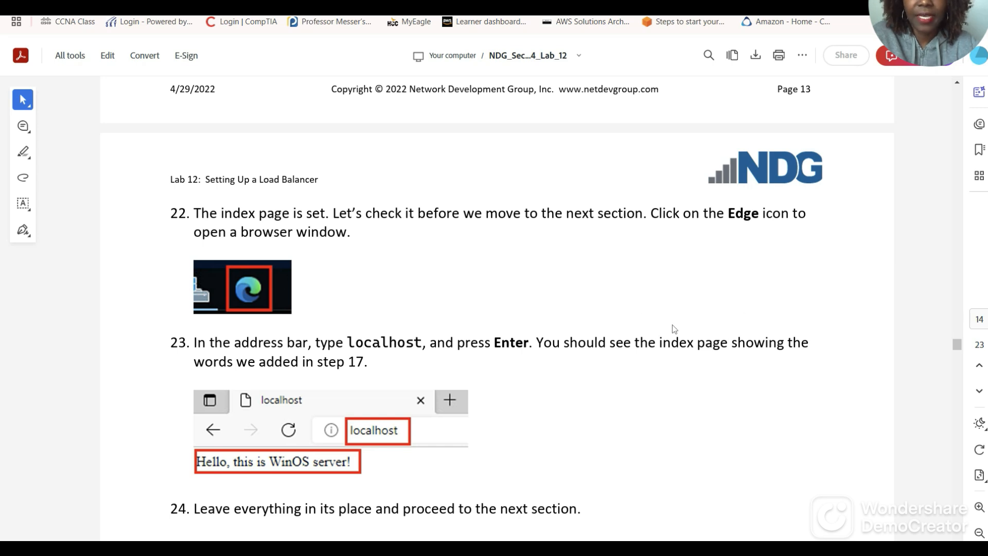
pyautogui.scroll(-1, 514, 334)
pyautogui.scroll(-2, 528, 329)
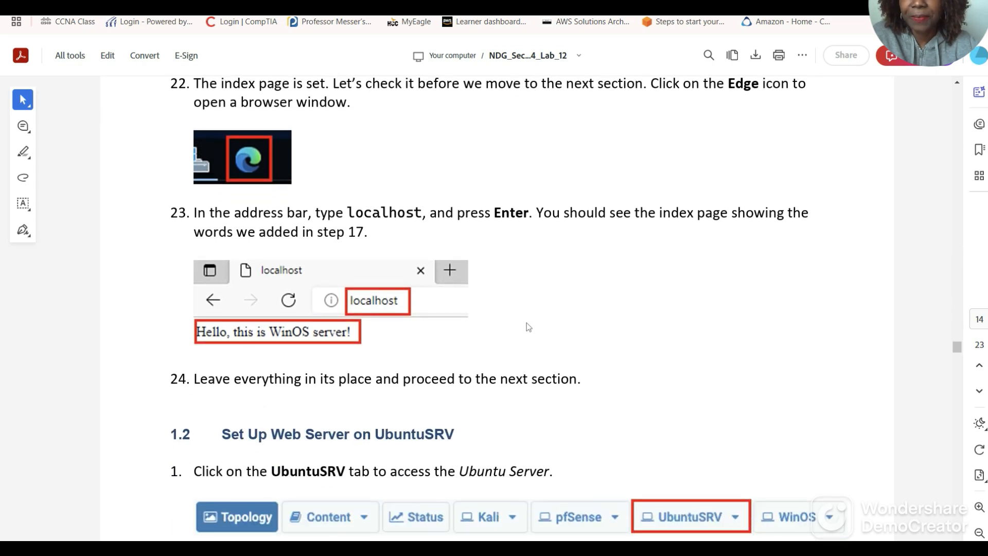
pyautogui.scroll(-1, 516, 286)
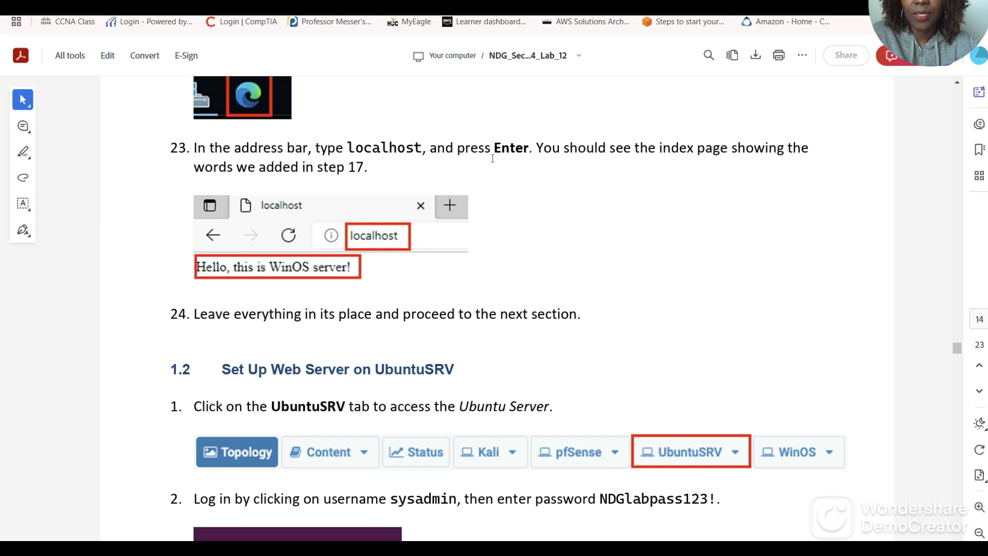
pyautogui.scroll(-2, 631, 221)
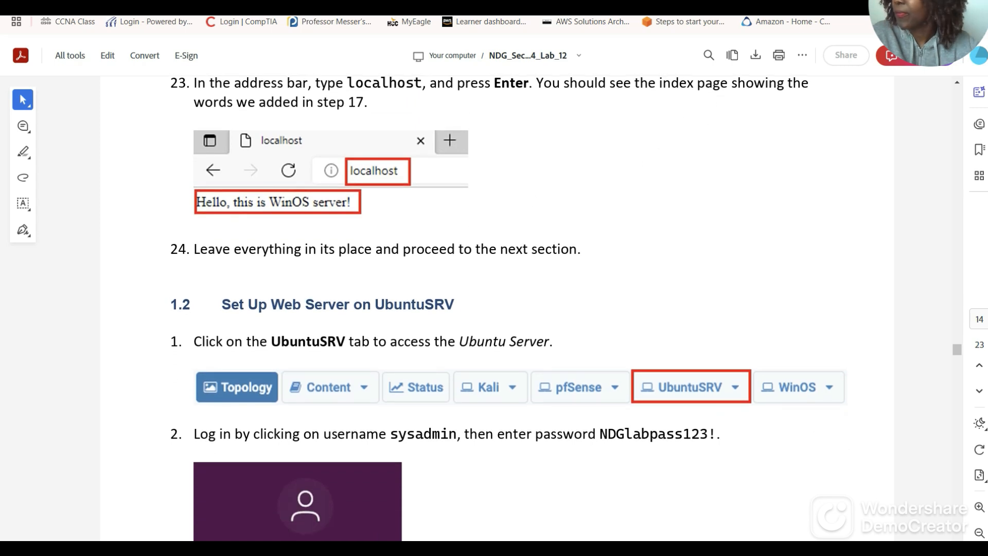
pyautogui.click(82, 2)
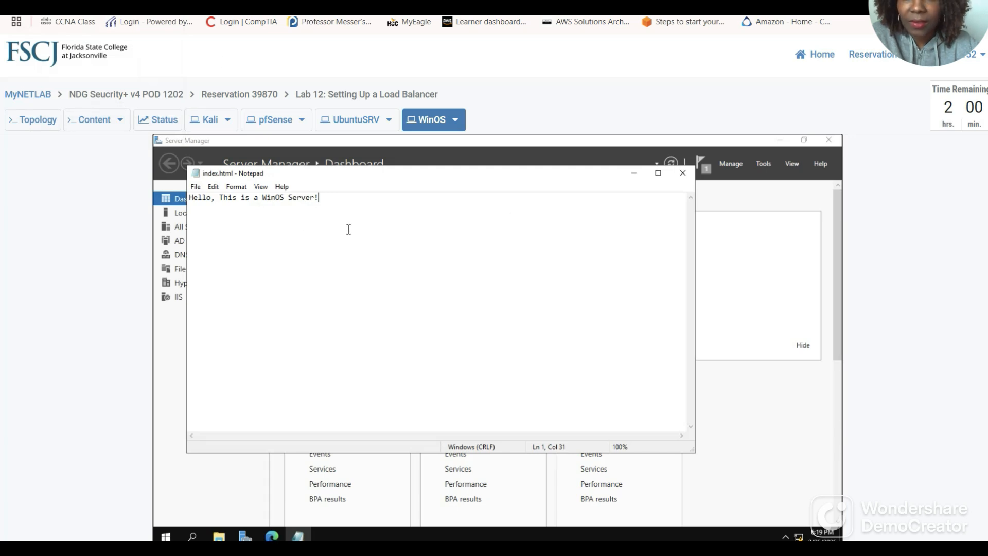
pyautogui.click(683, 174)
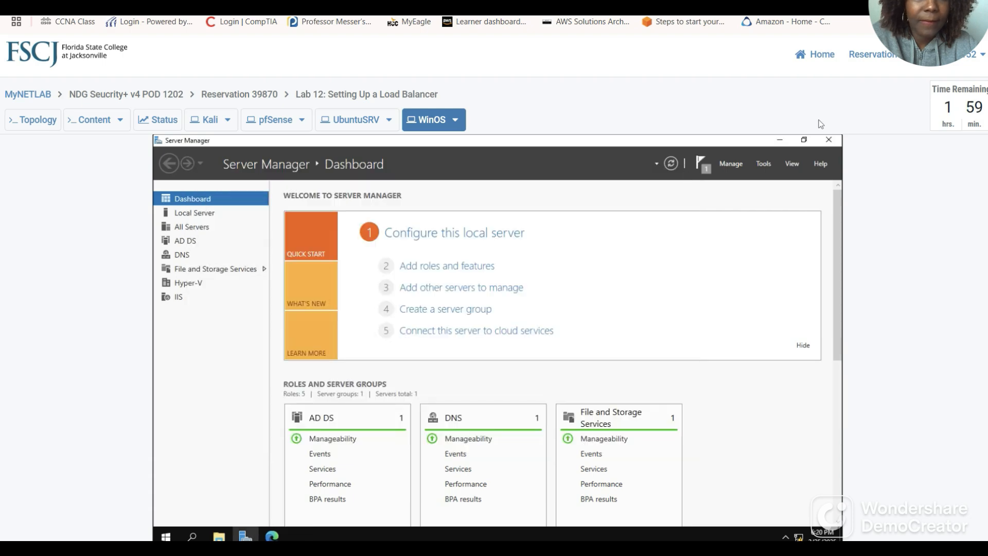
# Load localhost in Edge to see 'Hello, This is a WinOS Server!'.
pyautogui.hotkey('ctrl', 'Tab')
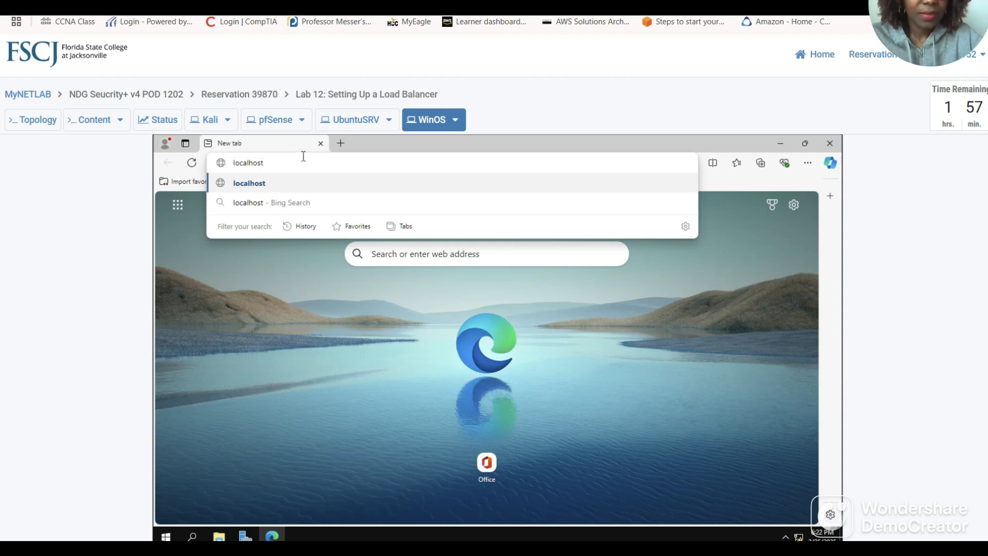
pyautogui.press('Return')
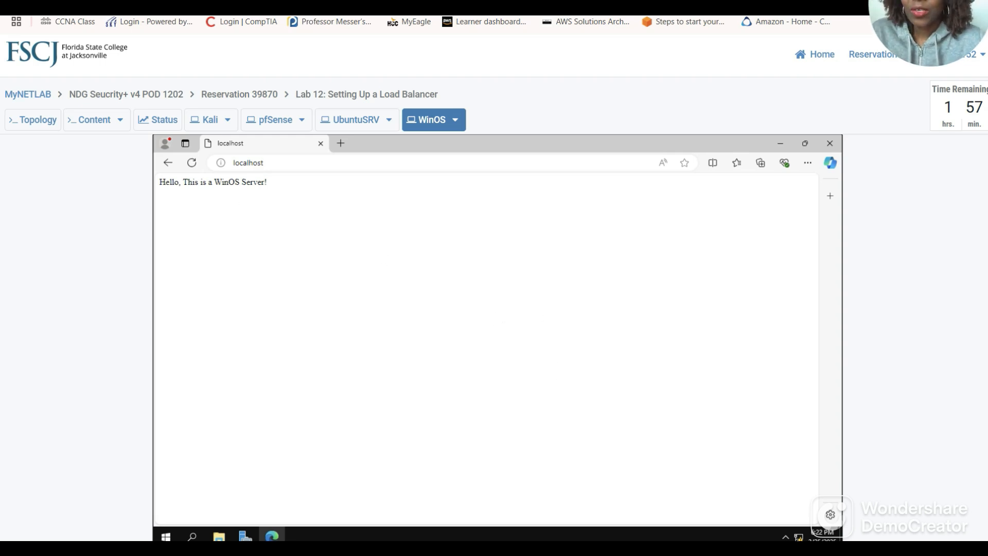
pyautogui.click(292, 2)
pyautogui.scroll(-1, 407, 253)
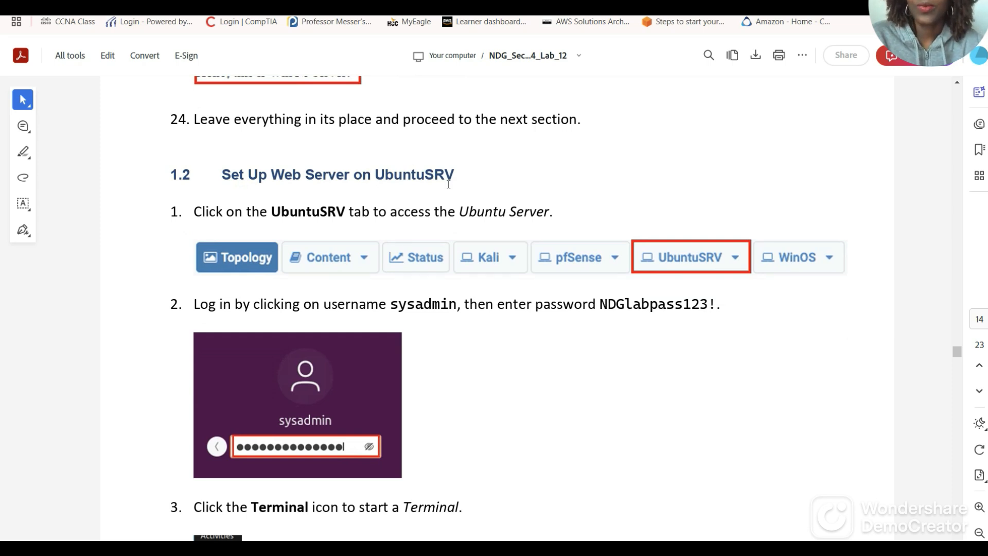
pyautogui.scroll(-1, 422, 231)
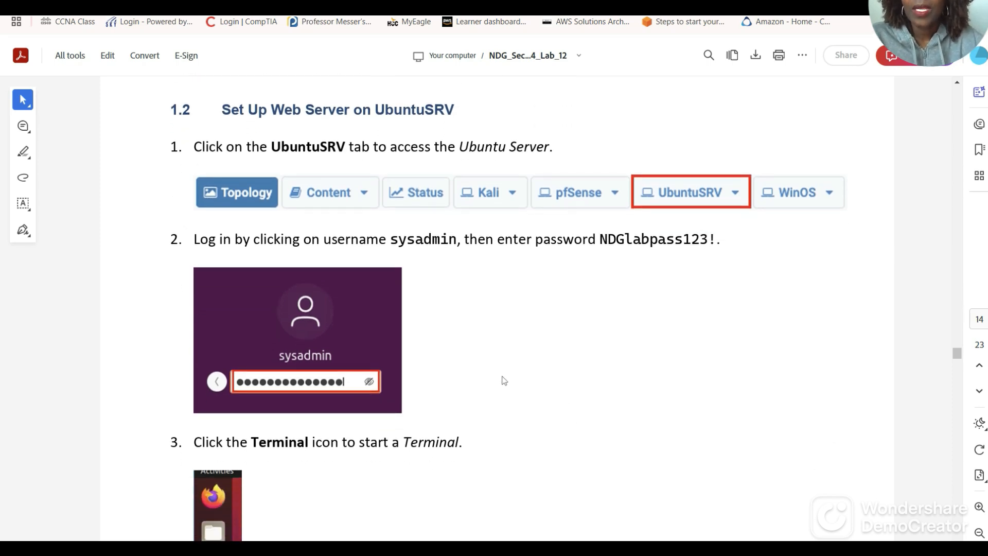
pyautogui.scroll(-1, 504, 381)
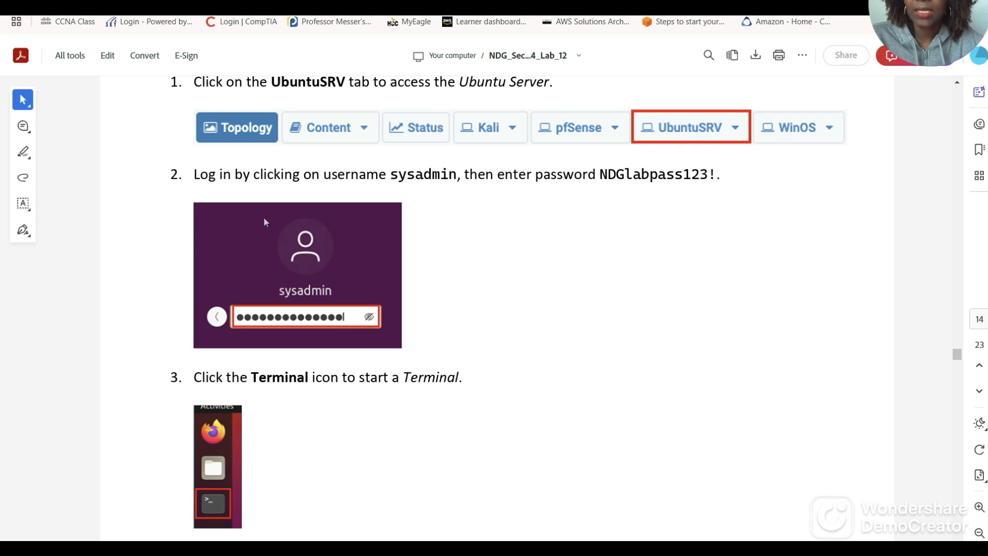
pyautogui.click(102, 4)
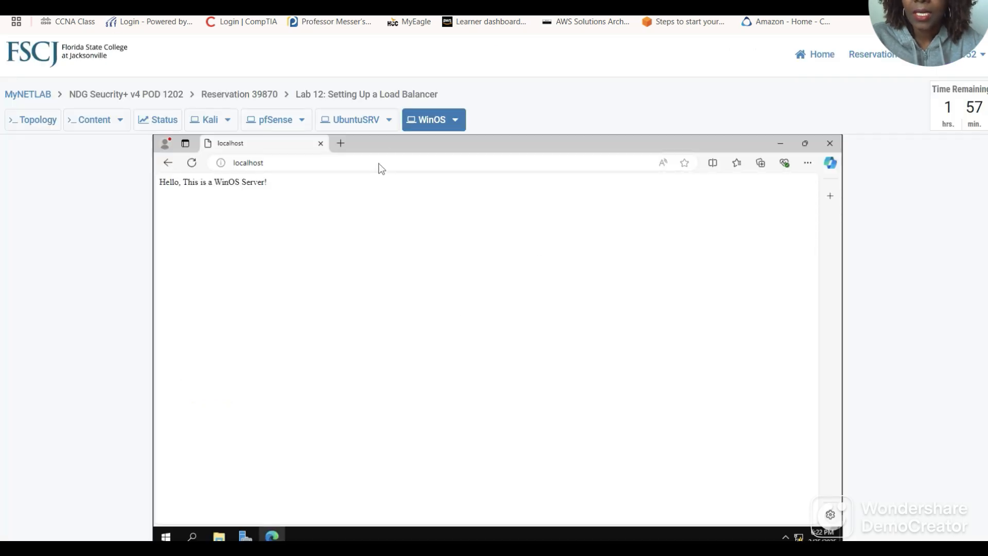
# Sign in to the UbuntuSRV console as sysadmin using the account password.
pyautogui.click(353, 122)
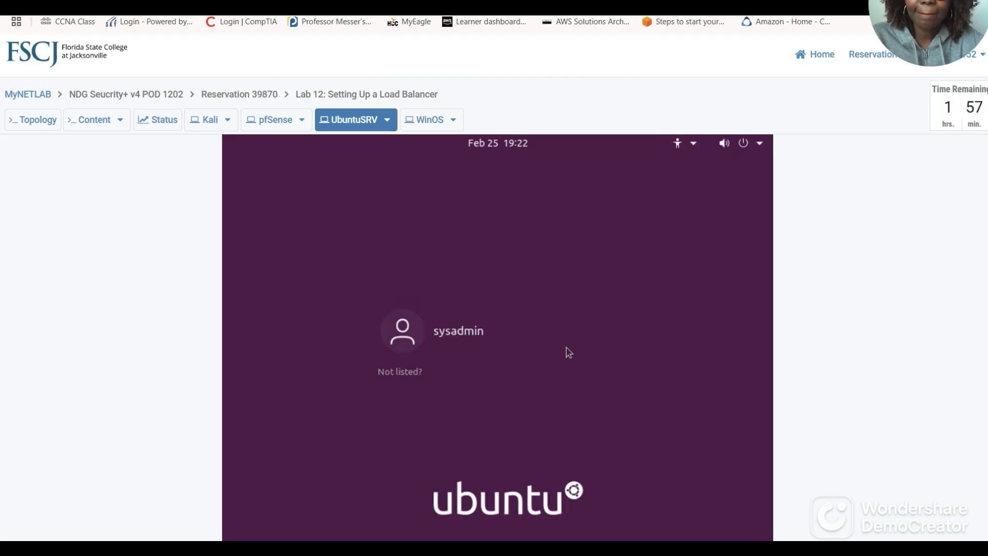
pyautogui.click(507, 346)
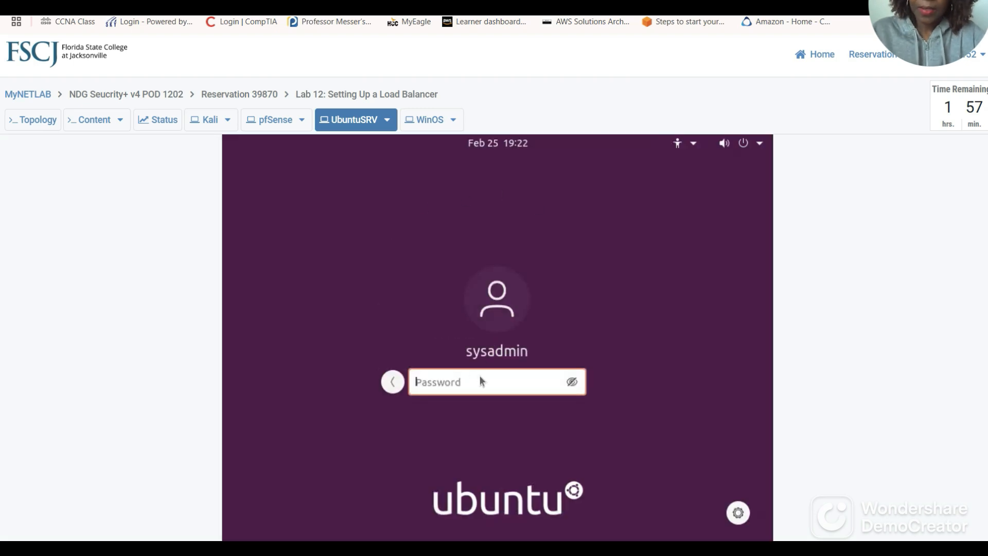
pyautogui.write('net')
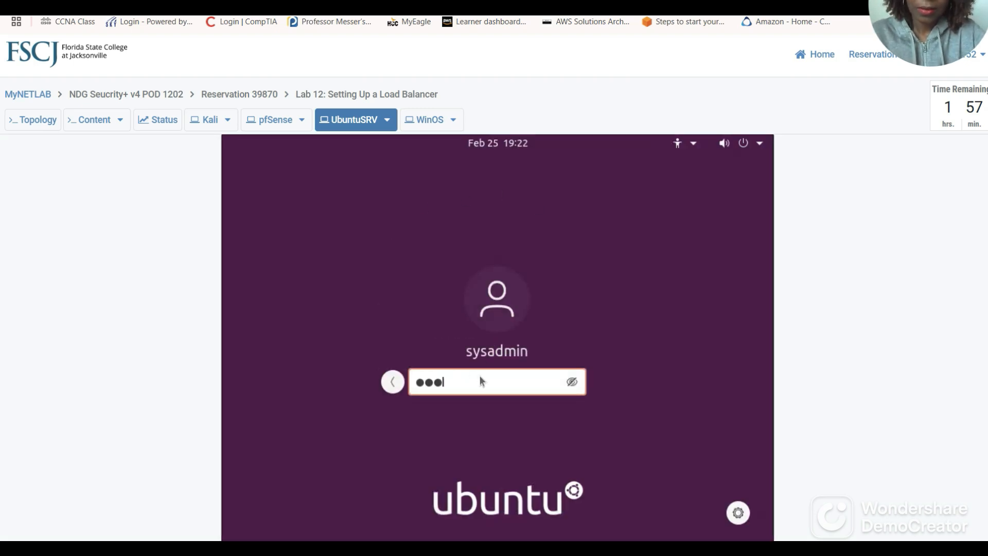
pyautogui.write('la●●●●●●')
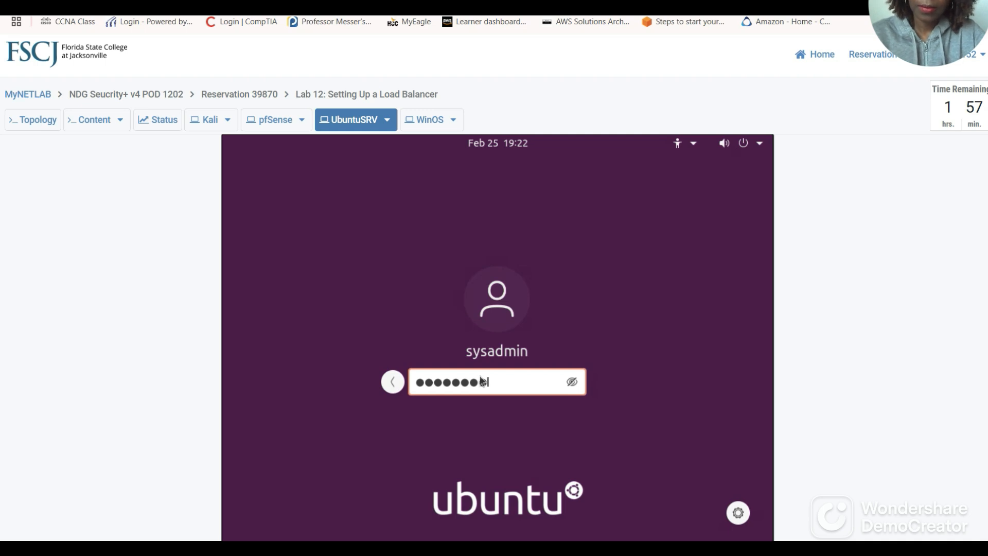
pyautogui.write('●●')
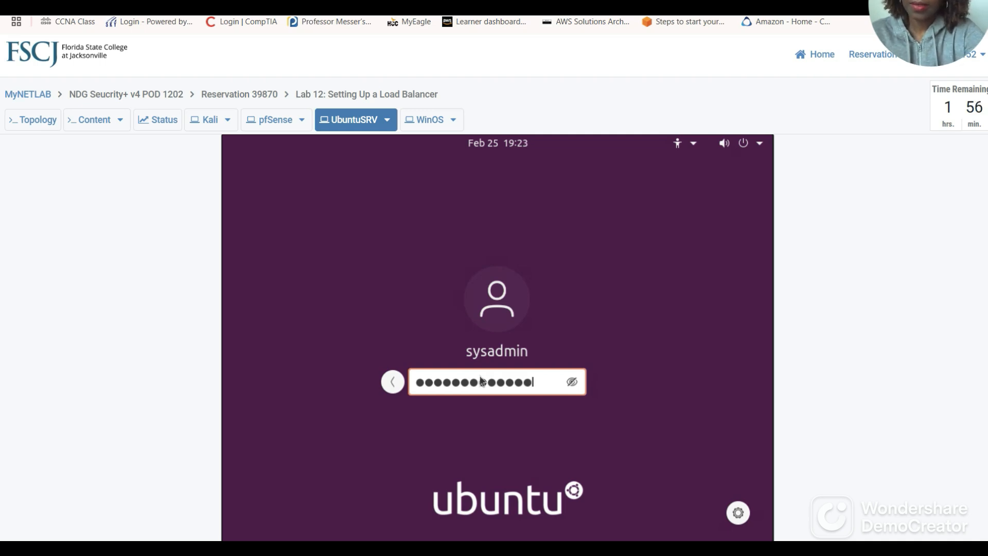
pyautogui.write('●')
pyautogui.press('Return')
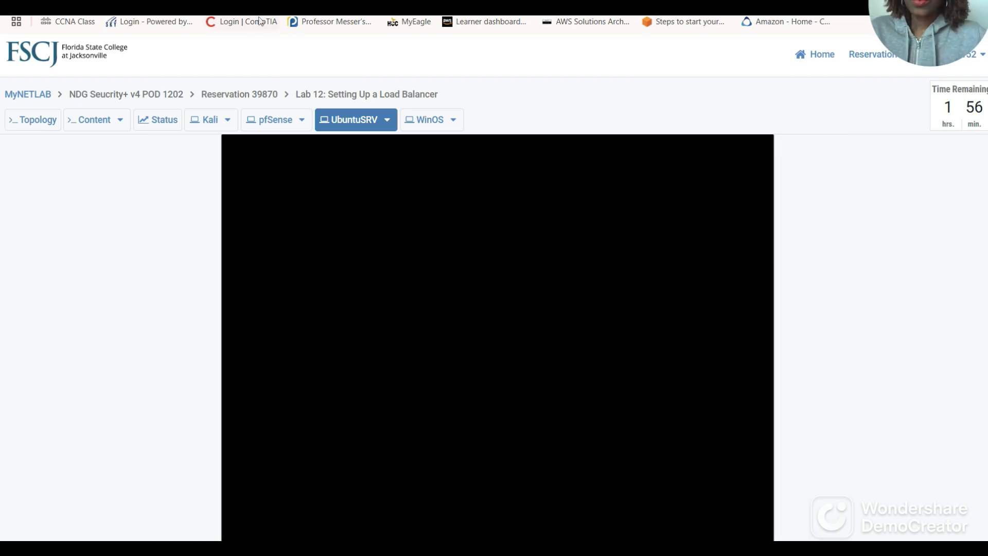
pyautogui.click(242, 7)
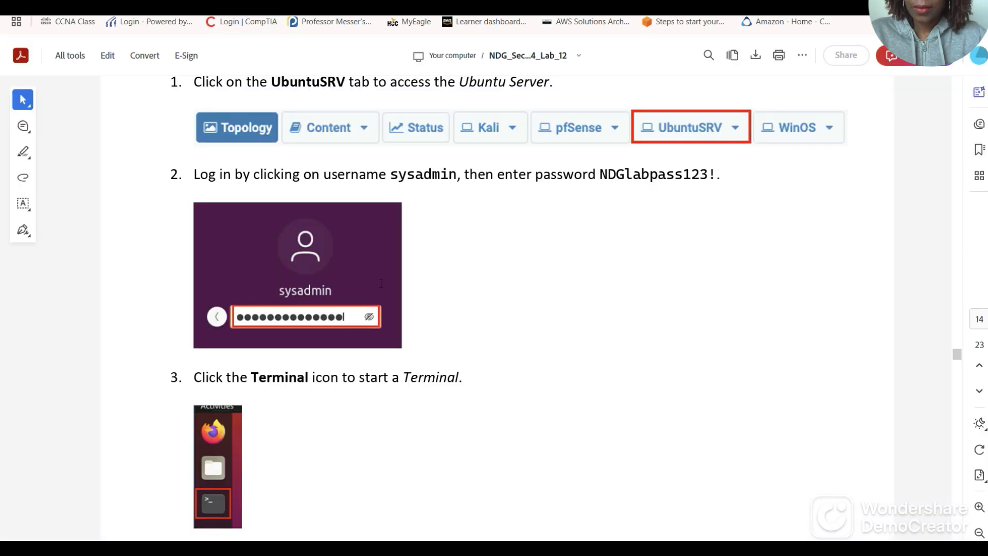
pyautogui.scroll(-10, 381, 283)
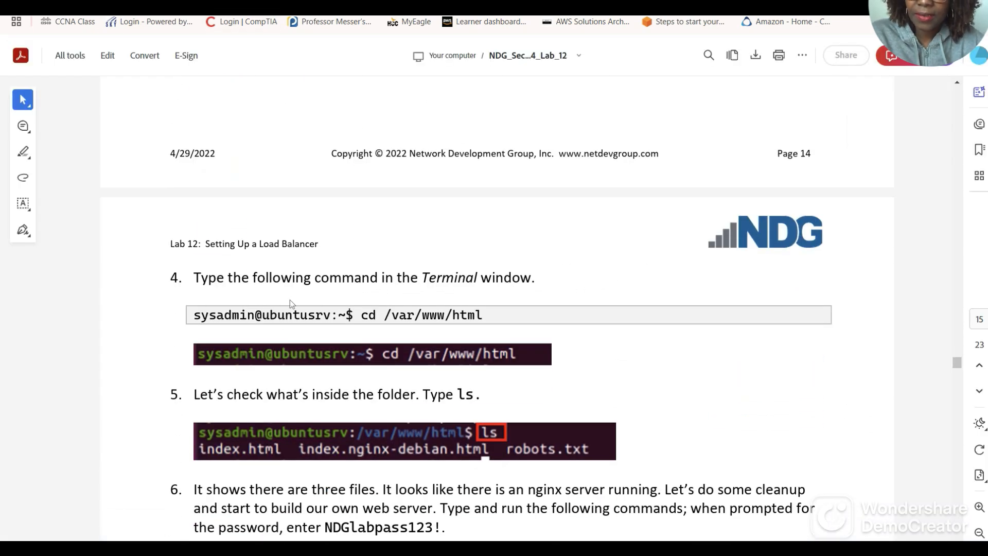
pyautogui.scroll(-3, 517, 286)
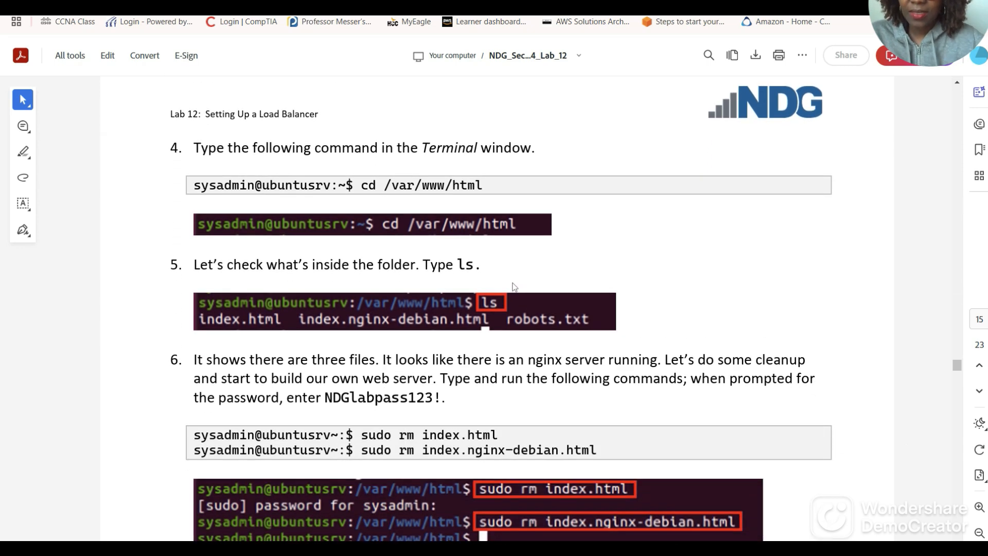
pyautogui.scroll(-2, 513, 286)
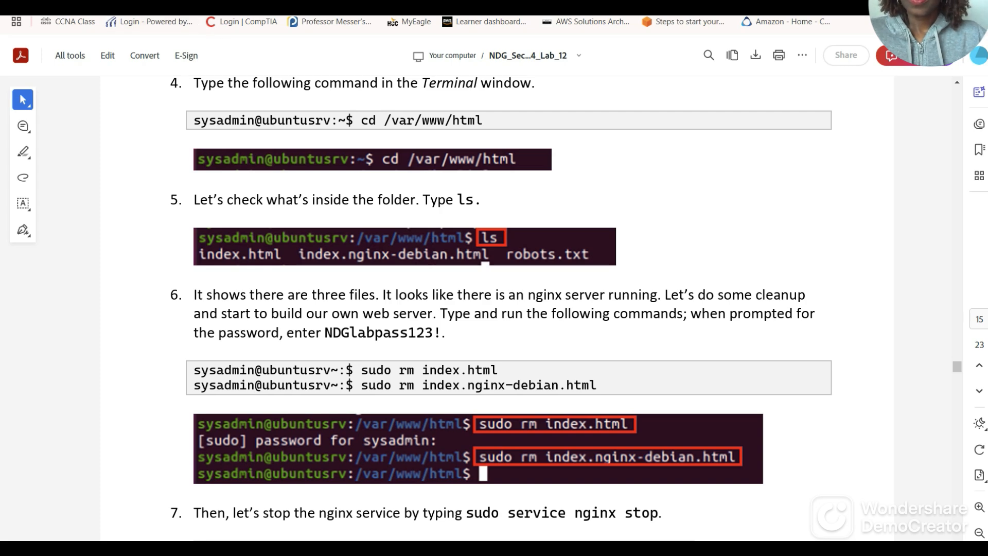
pyautogui.click(153, 7)
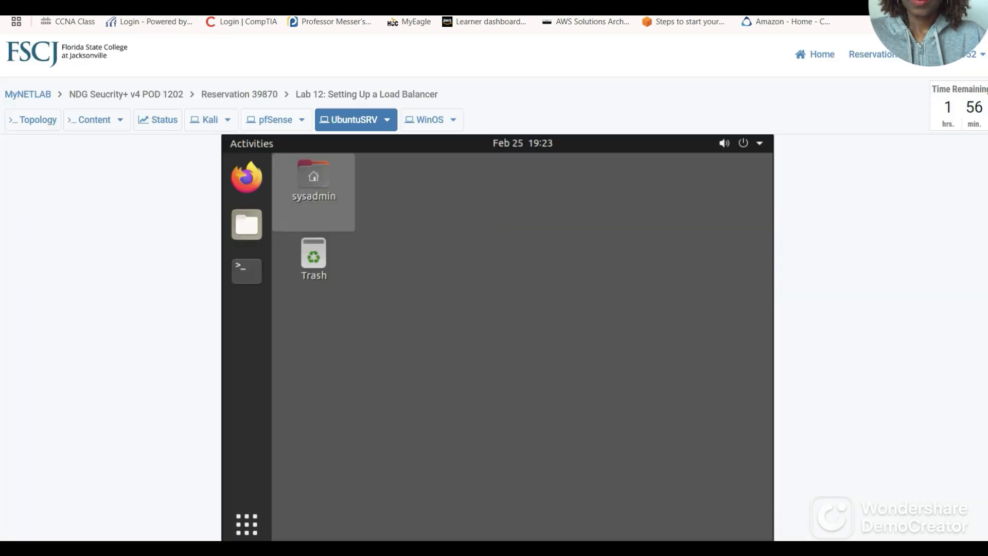
# Open a terminal on UbuntuSRV and change into /var/www/html.
pyautogui.click(247, 272)
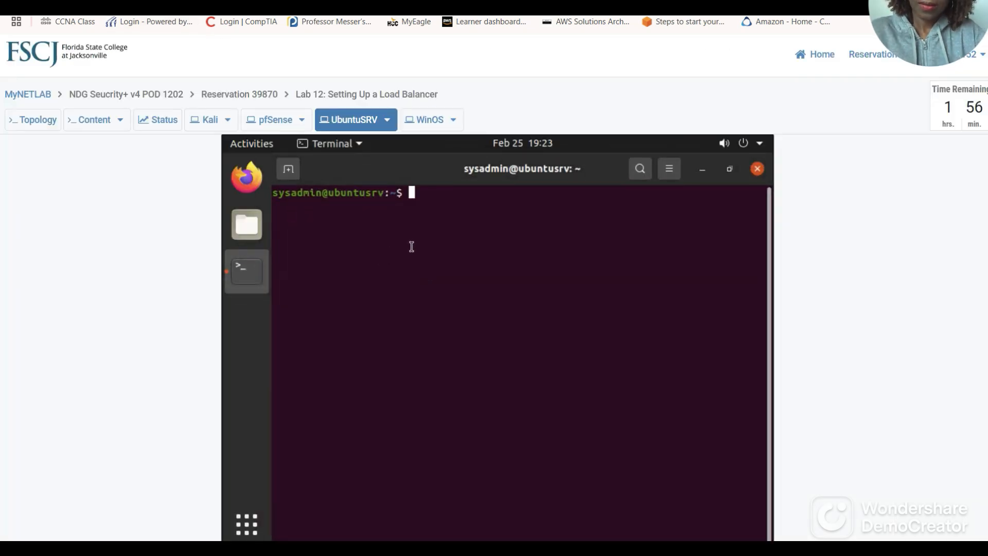
pyautogui.write('cd v')
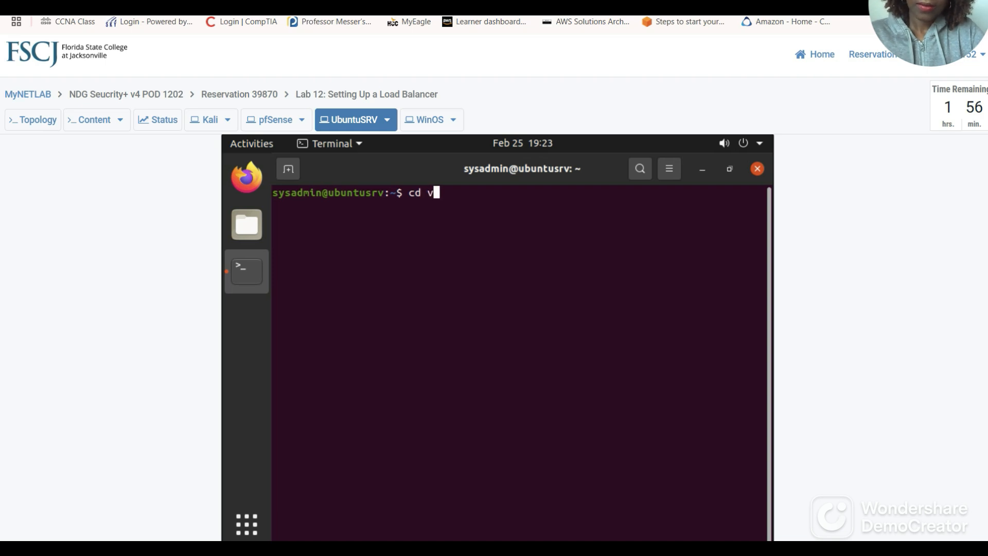
pyautogui.write('ar/')
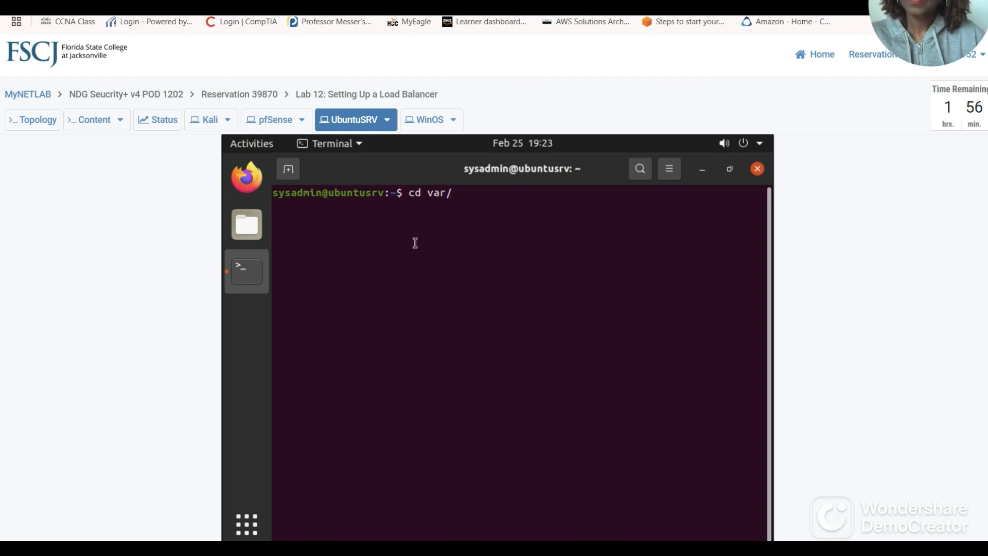
pyautogui.click(292, 4)
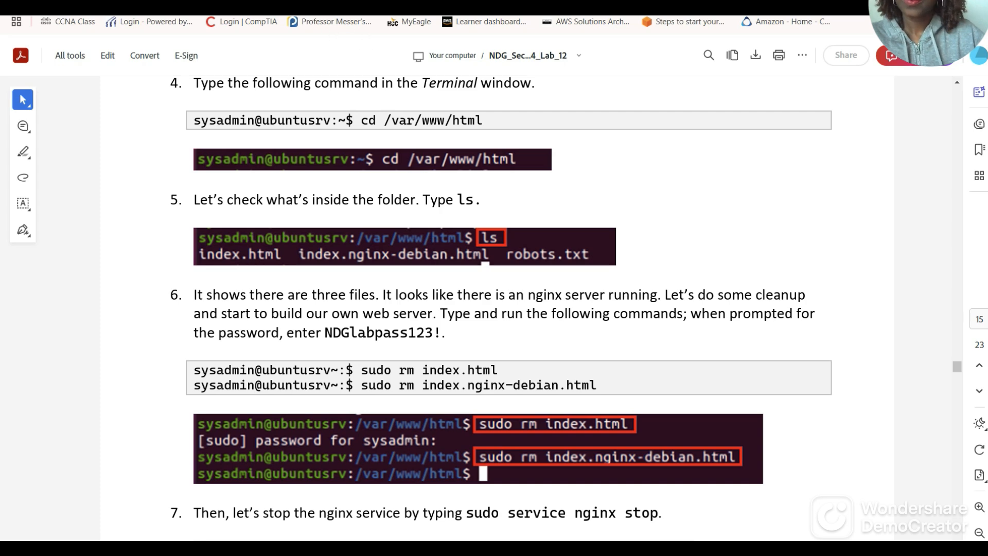
pyautogui.click(288, 5)
pyautogui.click(588, 199)
pyautogui.press('Left')
pyautogui.press('Left')
pyautogui.press('Left')
pyautogui.press('Left')
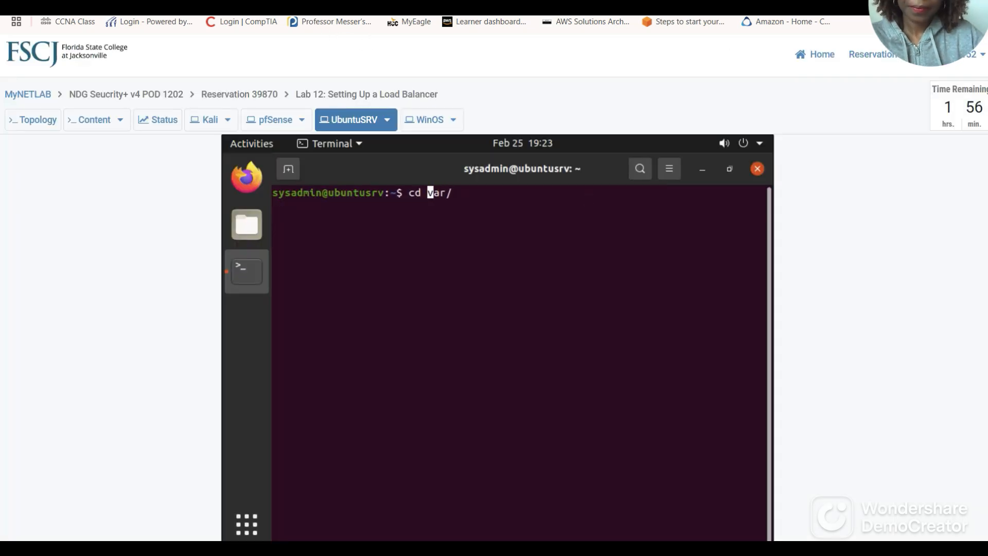
pyautogui.write('/')
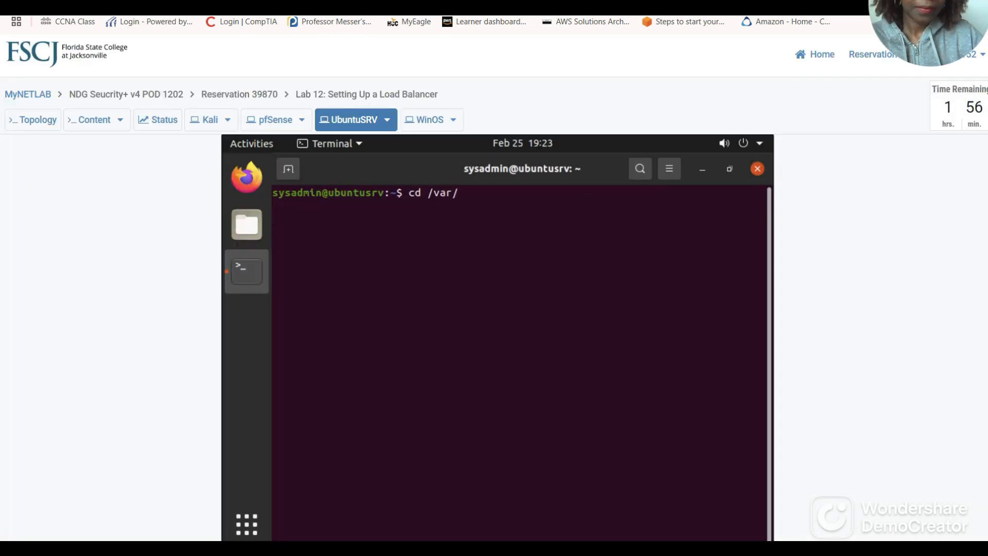
pyautogui.press('Right')
pyautogui.press('Right')
pyautogui.press('Right')
pyautogui.press('Right')
pyautogui.write('www')
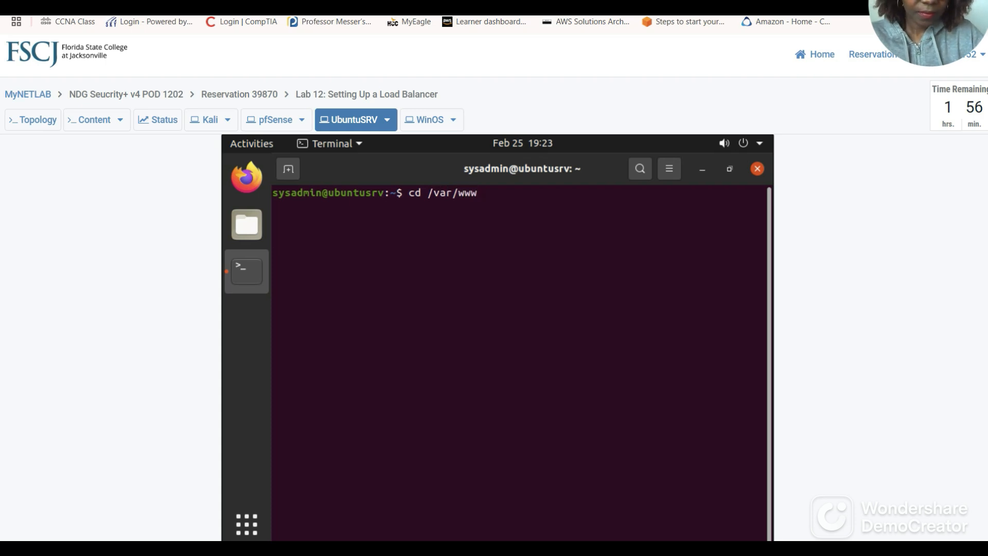
pyautogui.write('/html')
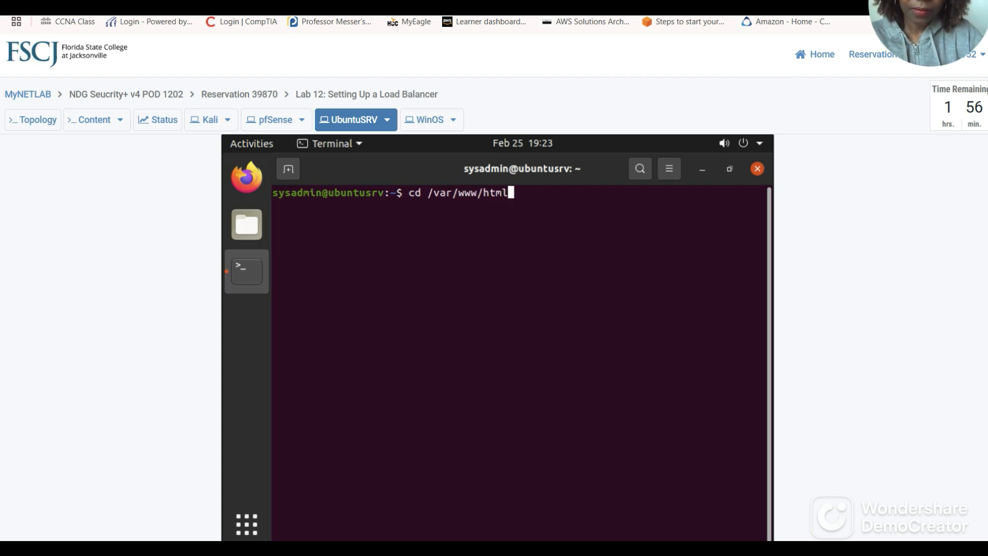
pyautogui.click(582, 4)
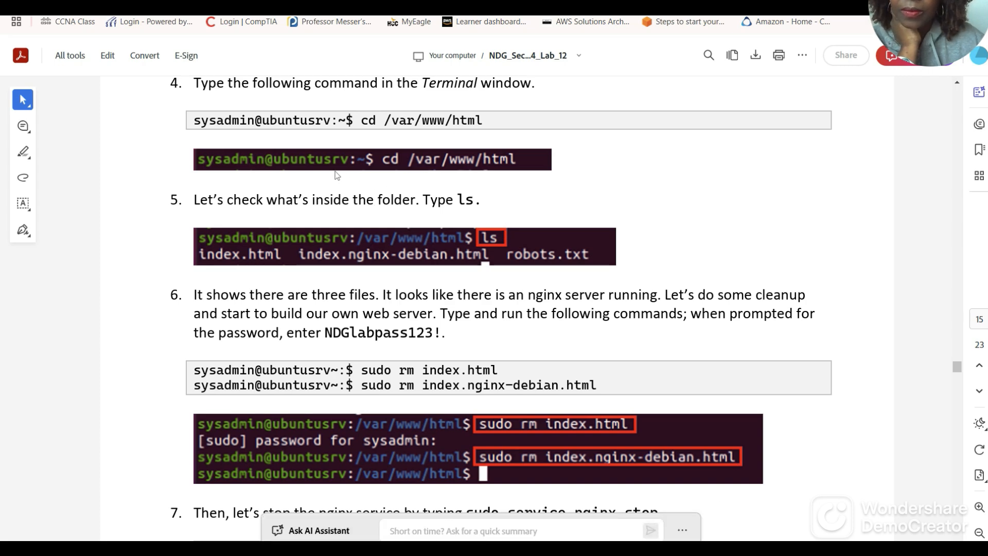
pyautogui.click(123, 5)
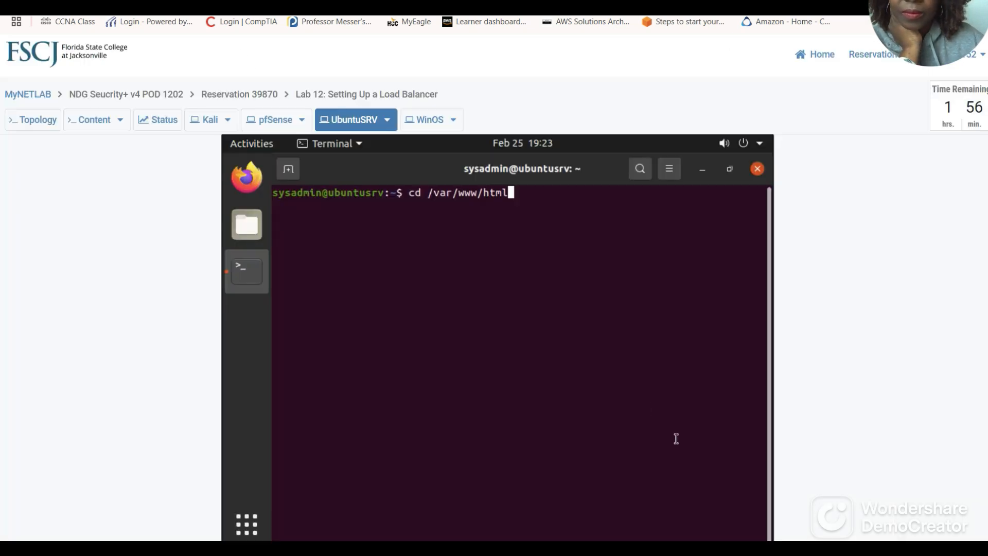
pyautogui.press('Return')
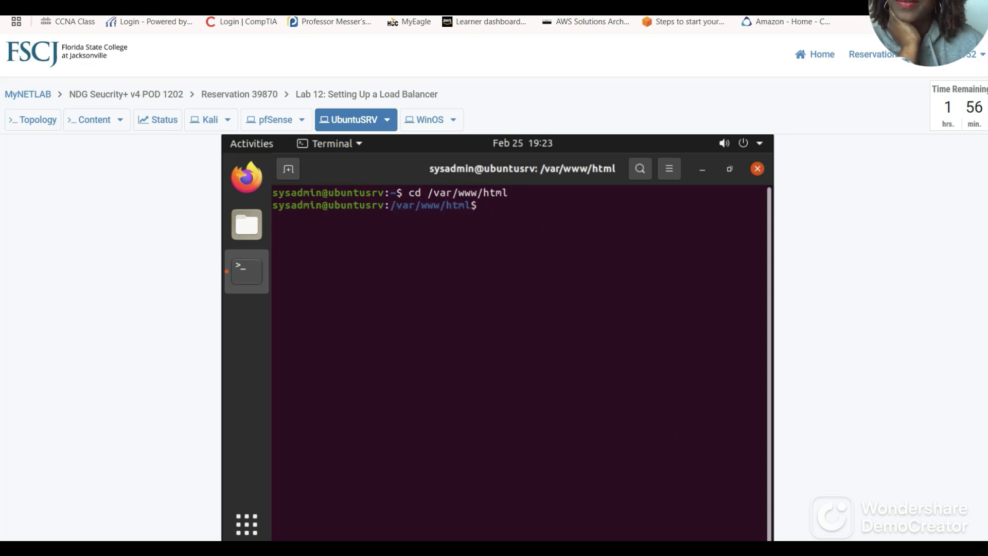
# Run ls to list the three files in /var/www/html.
pyautogui.click(227, 4)
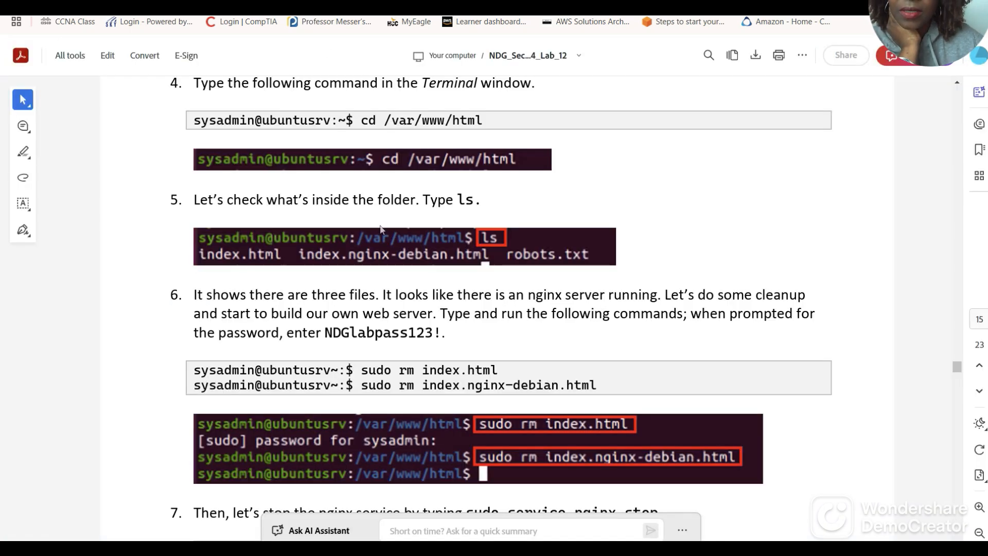
pyautogui.scroll(-1, 379, 229)
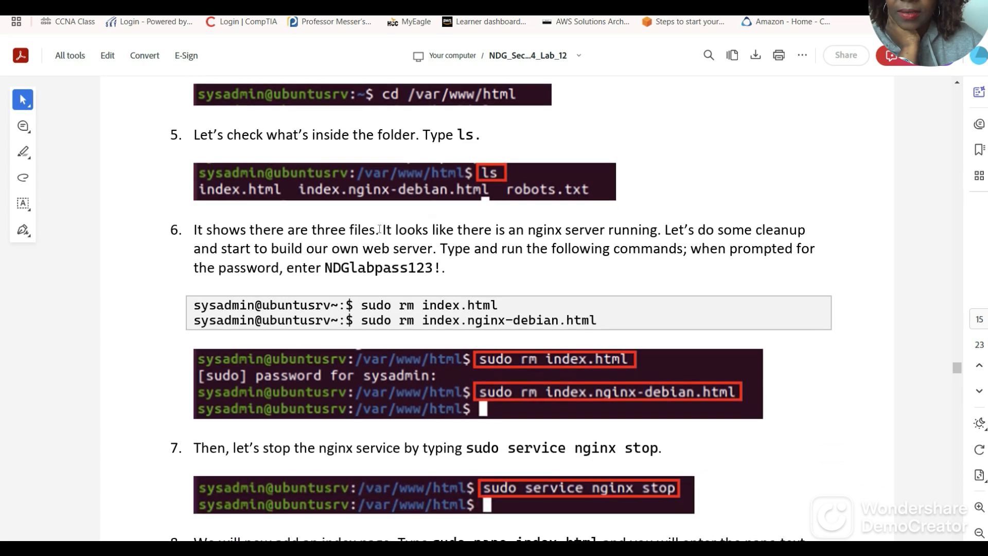
pyautogui.scroll(-1, 380, 229)
pyautogui.click(329, 7)
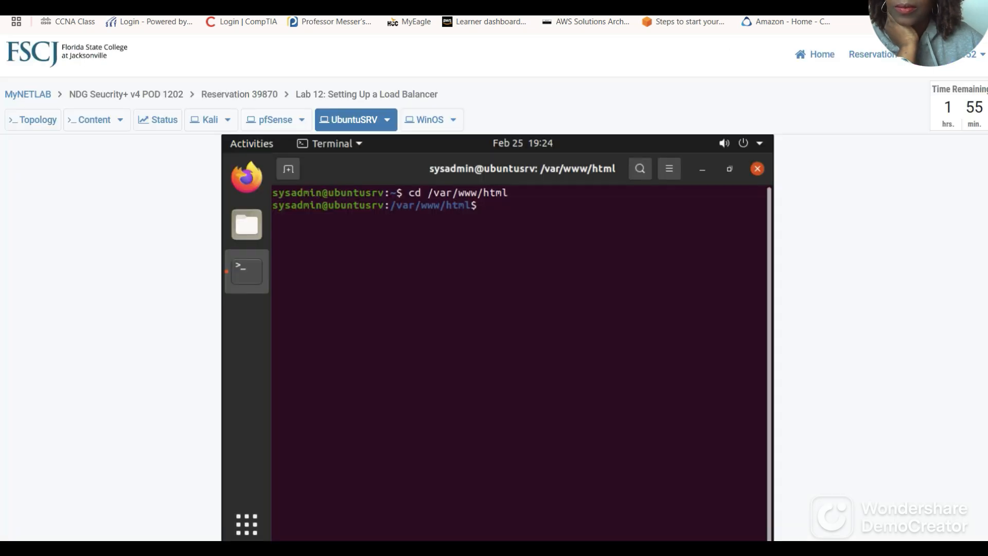
pyautogui.write('ls')
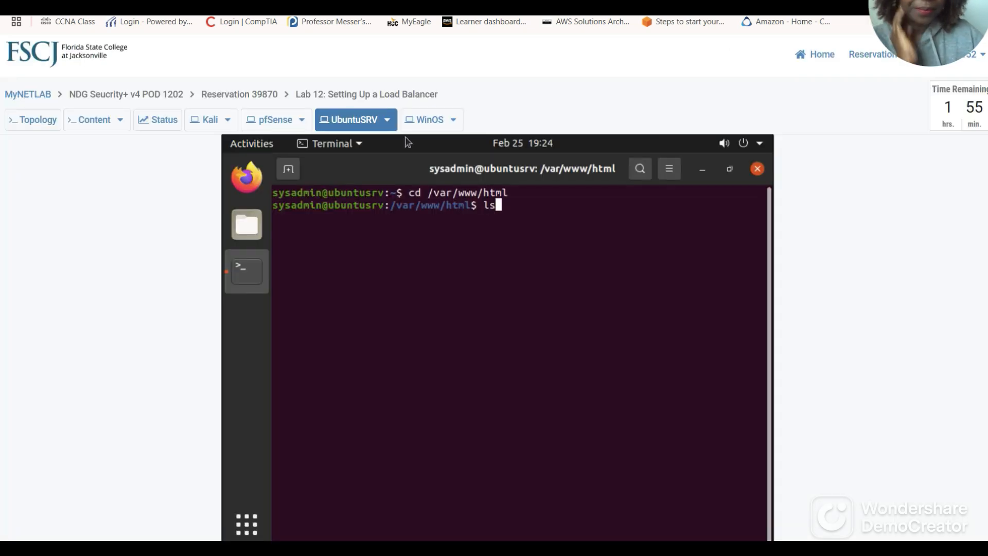
pyautogui.press('Return')
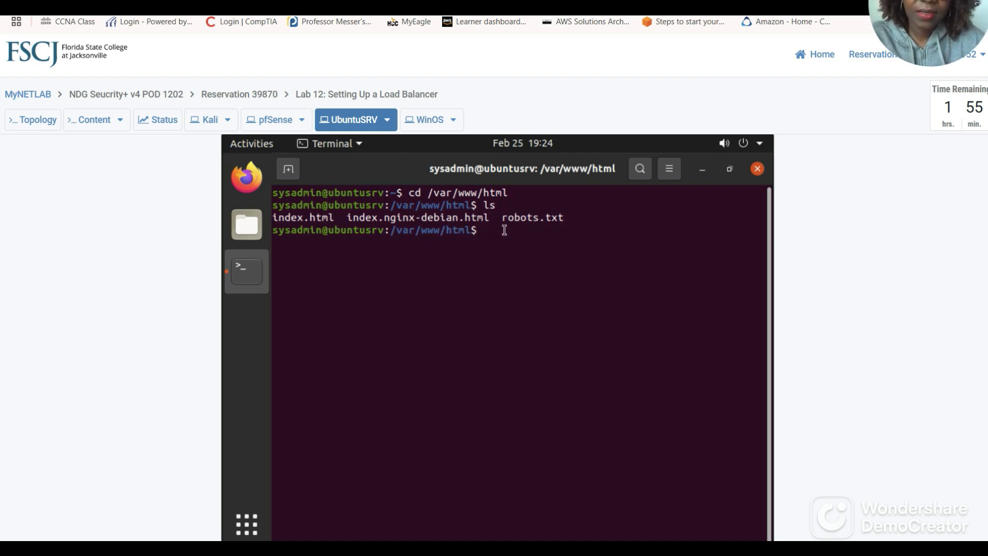
pyautogui.click(195, 4)
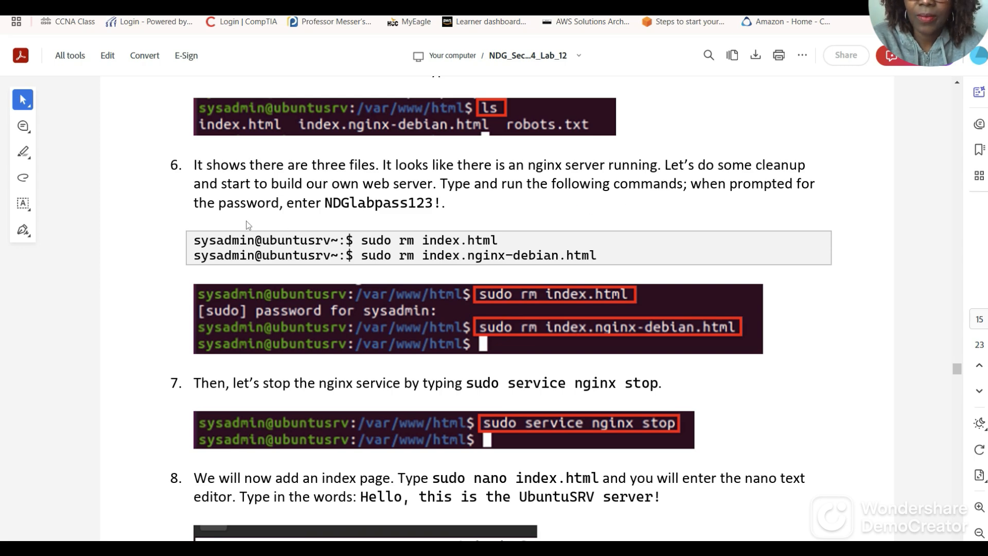
# Delete index.html with sudo rm, entering the sudo password.
pyautogui.scroll(-1, 246, 223)
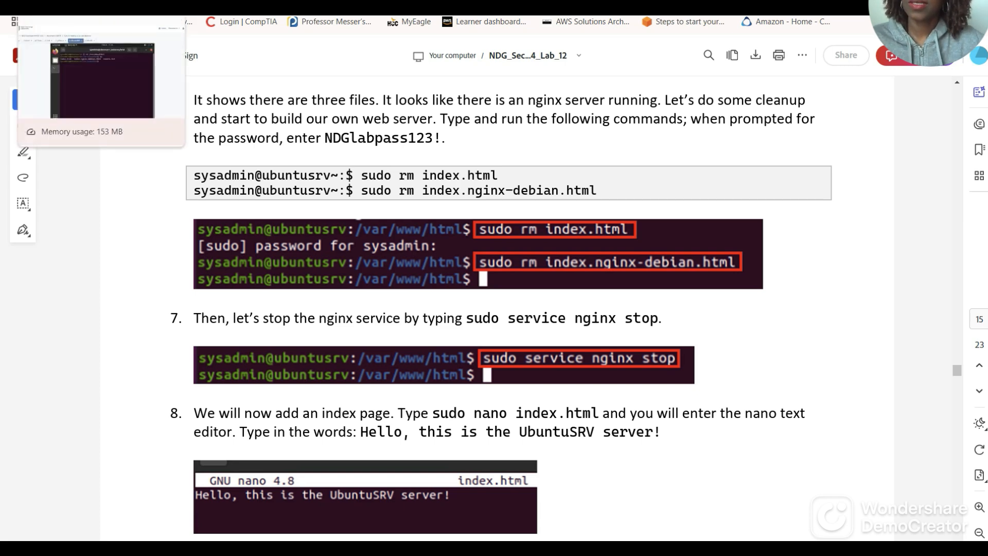
pyautogui.click(77, 4)
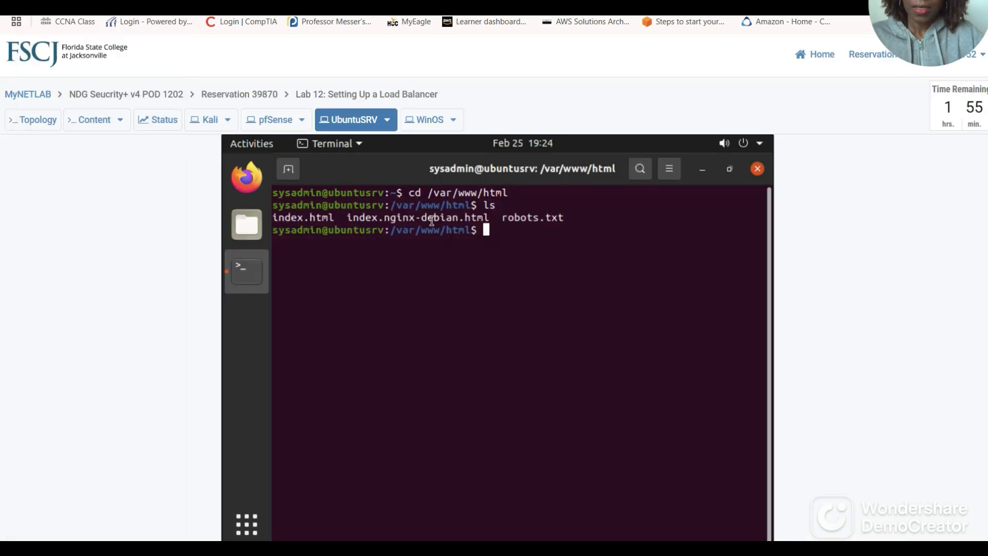
pyautogui.write('sudo')
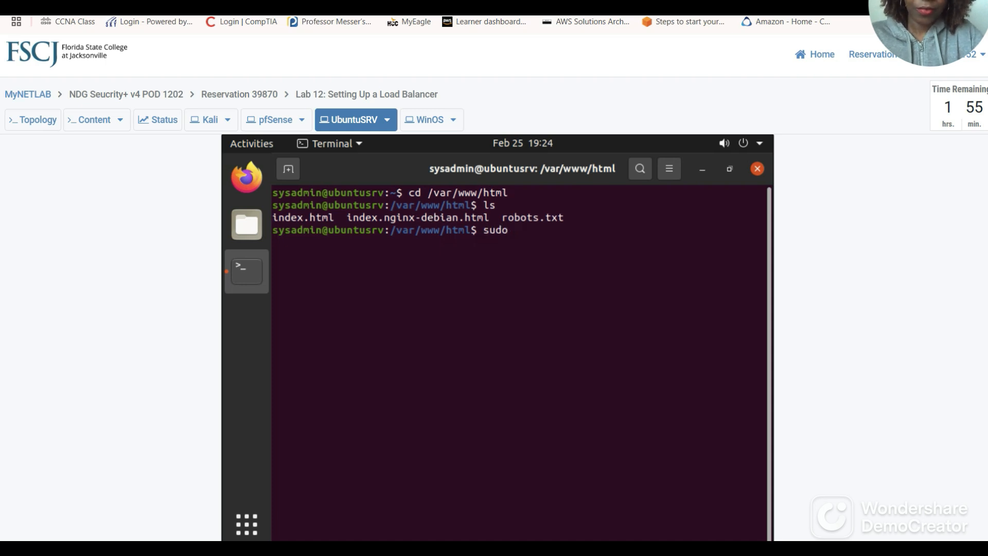
pyautogui.write(' rm inde')
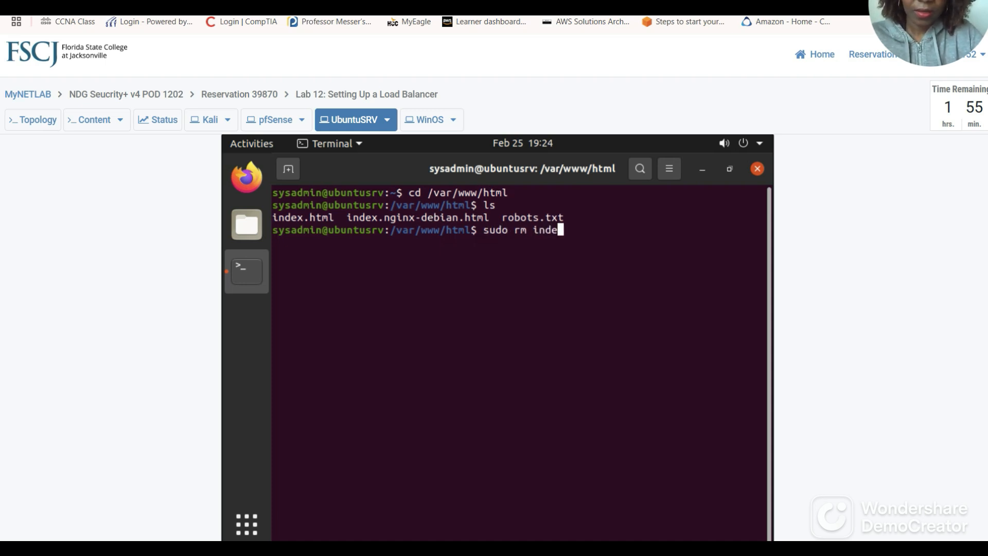
pyautogui.write('x.html')
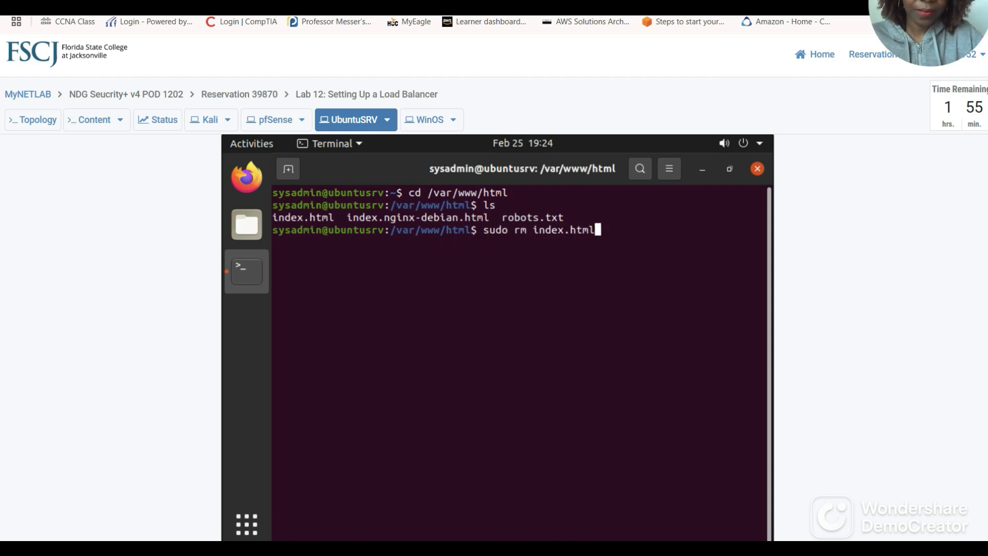
pyautogui.press('Return')
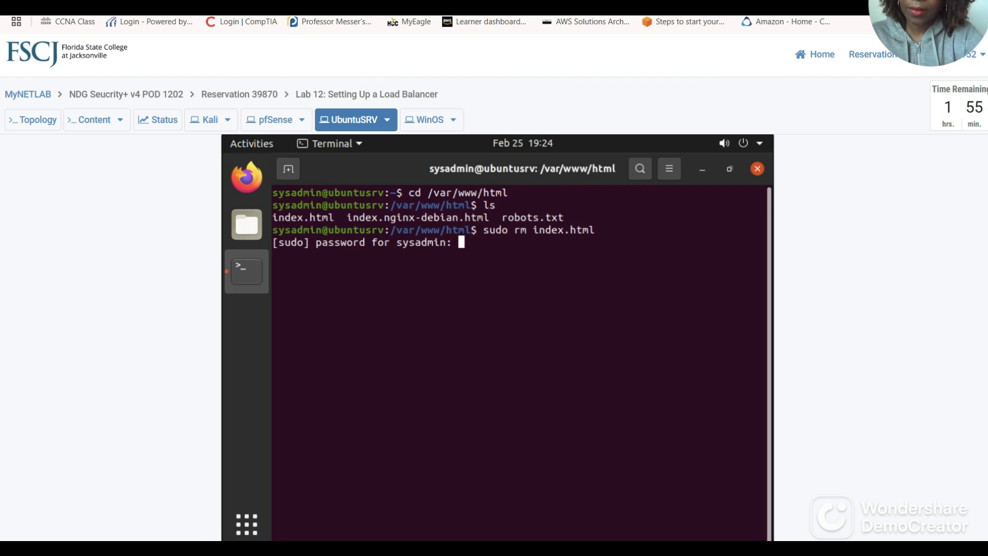
pyautogui.press('Return')
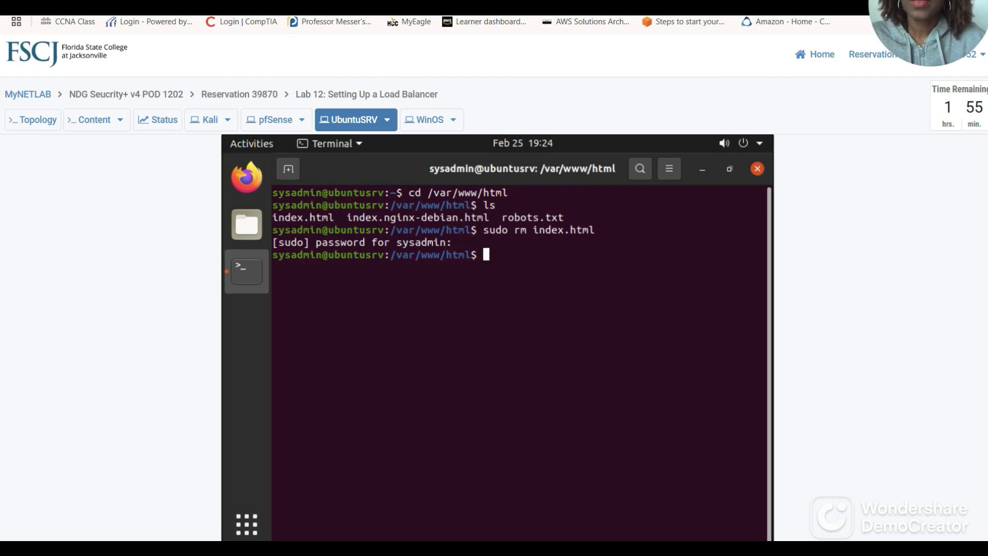
# Delete index.nginx-debian.html with sudo rm.
pyautogui.click(271, 4)
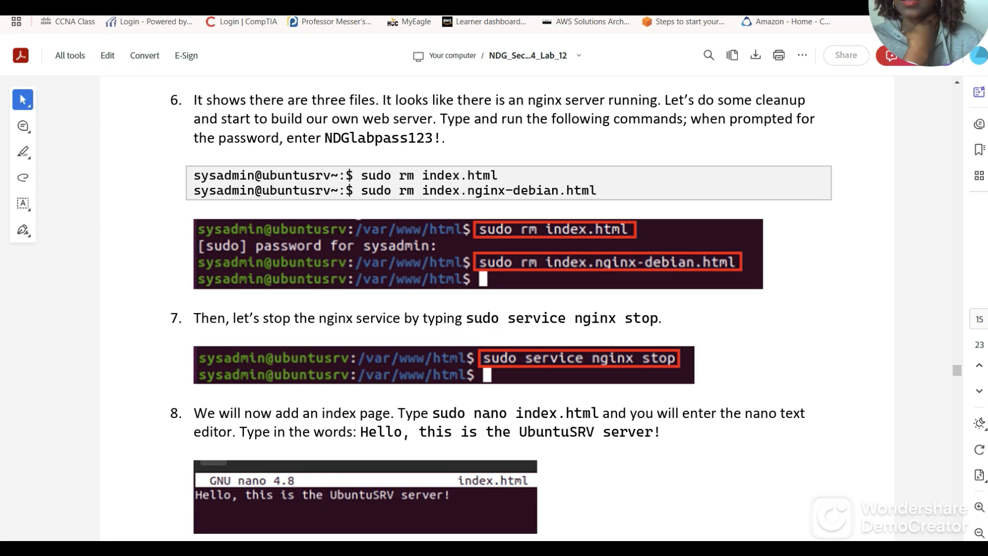
pyautogui.click(193, 5)
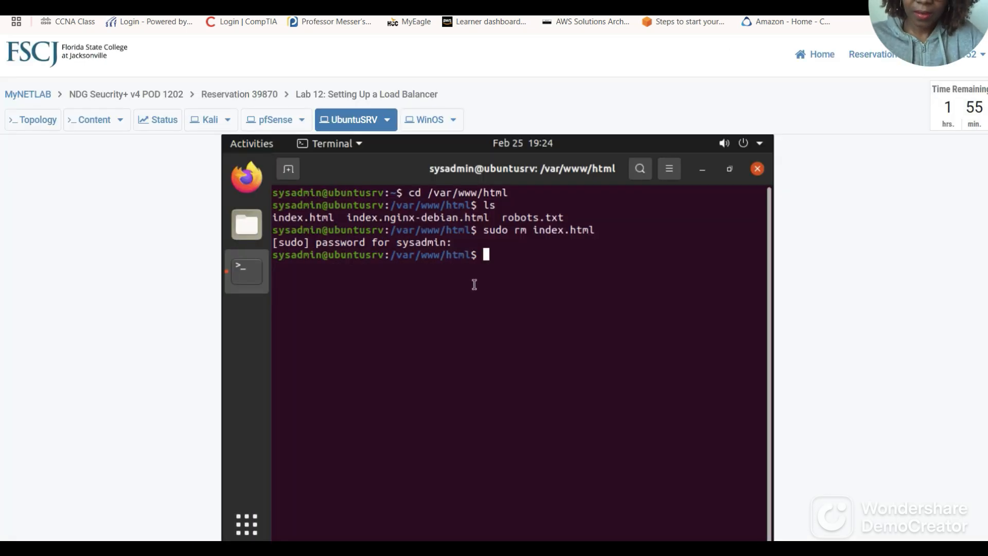
pyautogui.write('sudo ')
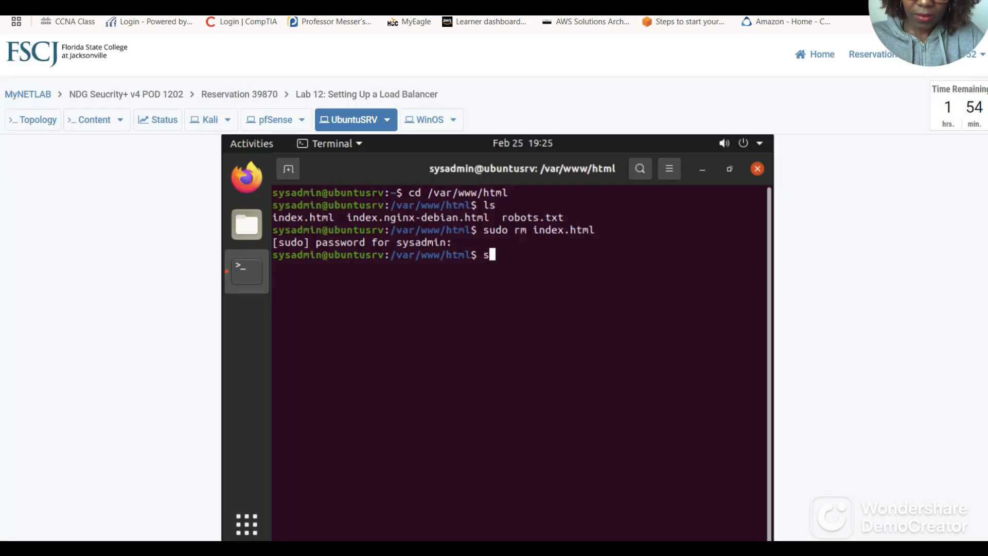
pyautogui.write('rm')
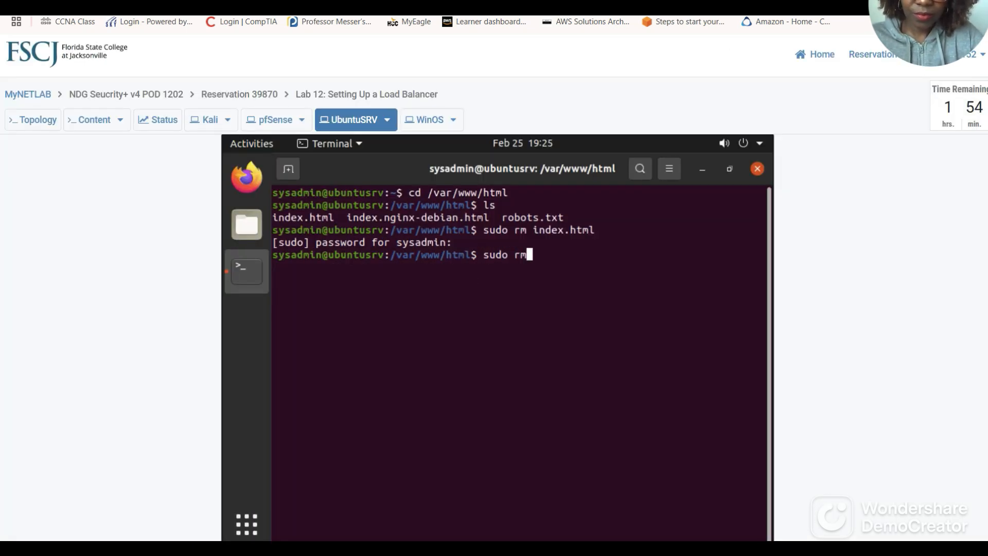
pyautogui.write(' index.')
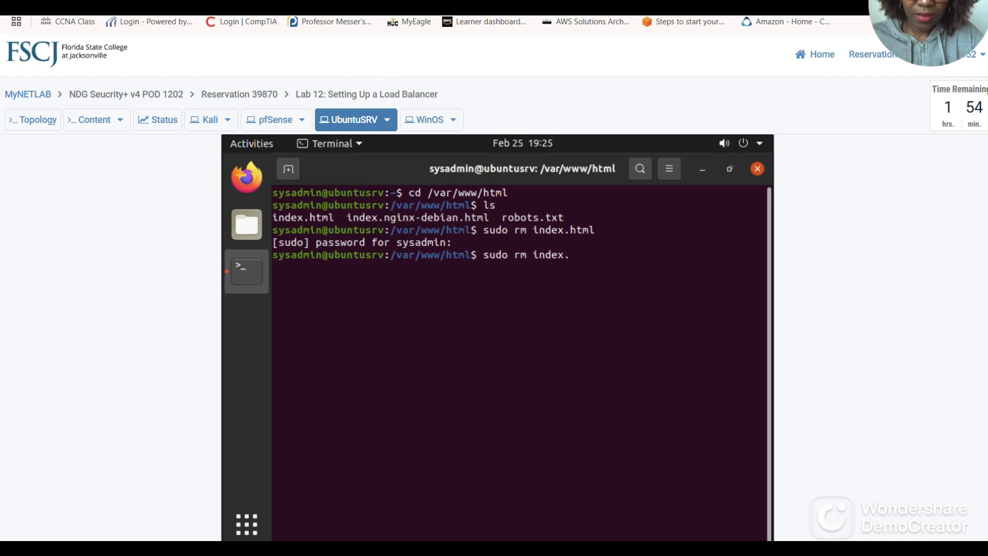
pyautogui.write('ngix')
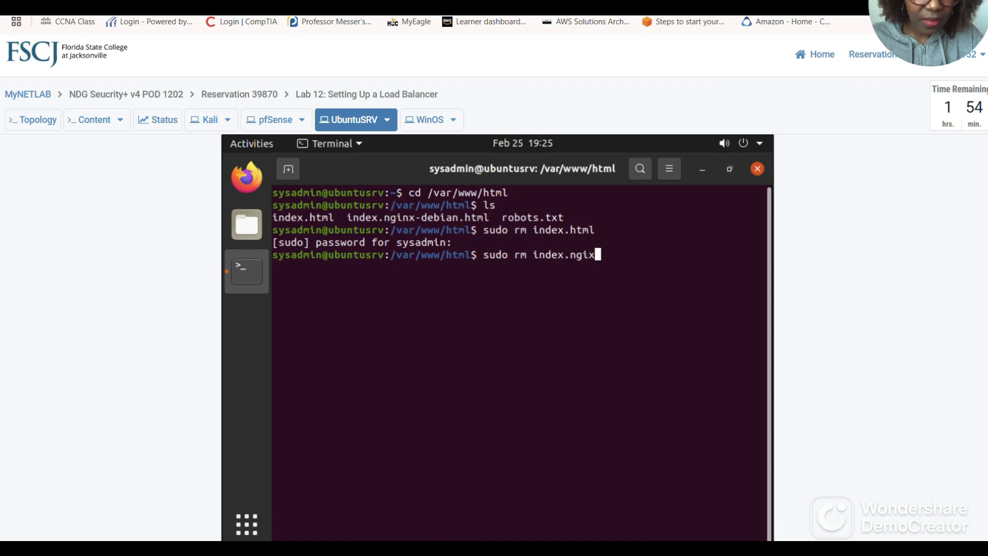
pyautogui.press('BackSpace')
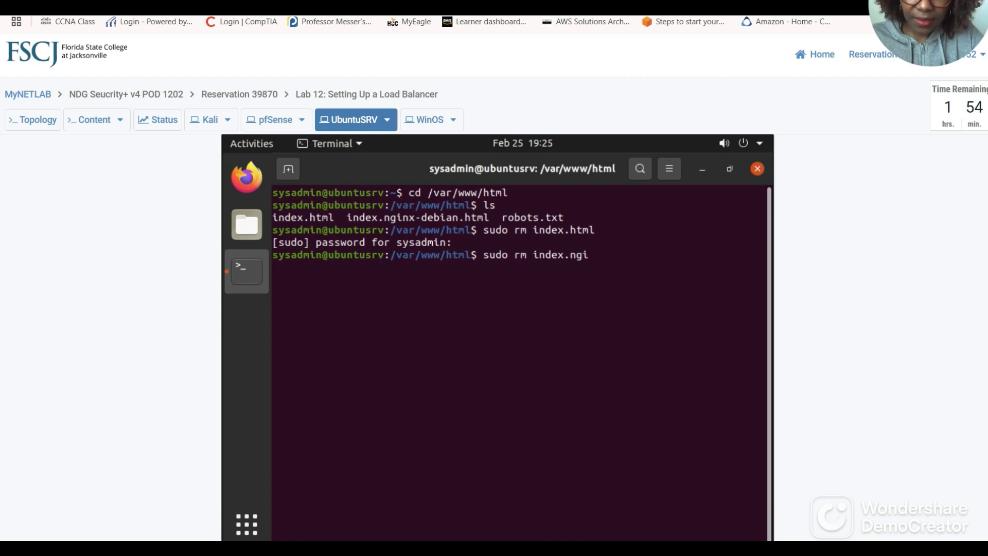
pyautogui.write('nx')
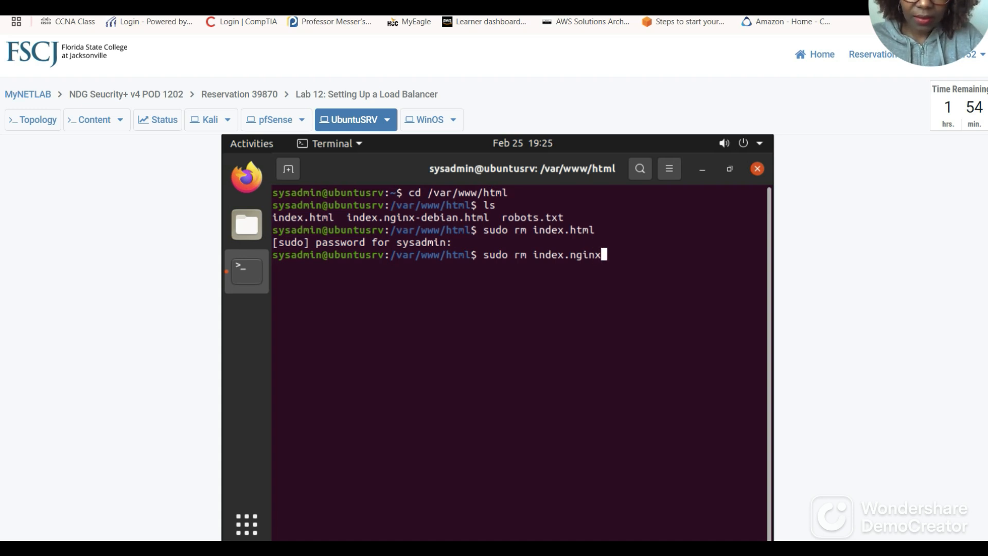
pyautogui.write('-de')
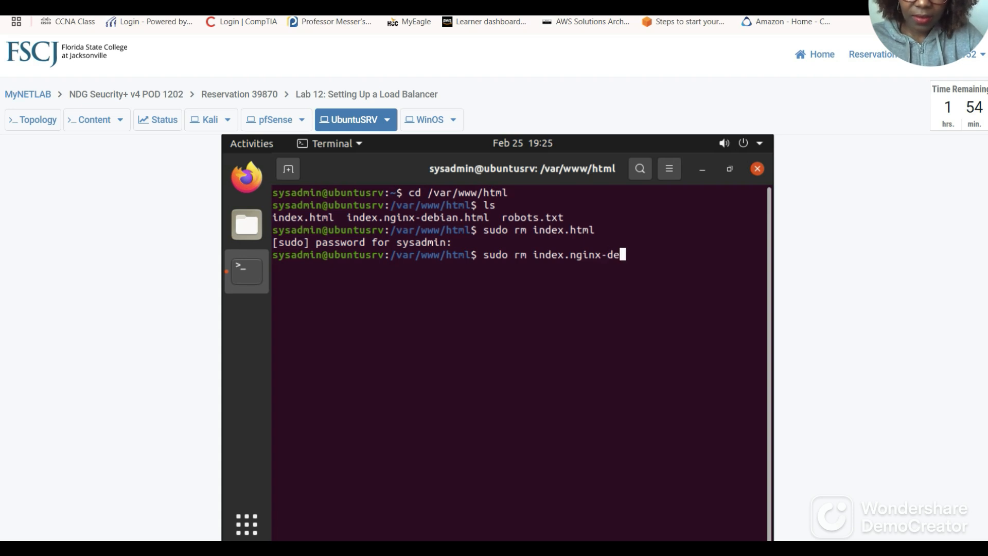
pyautogui.write('bian.')
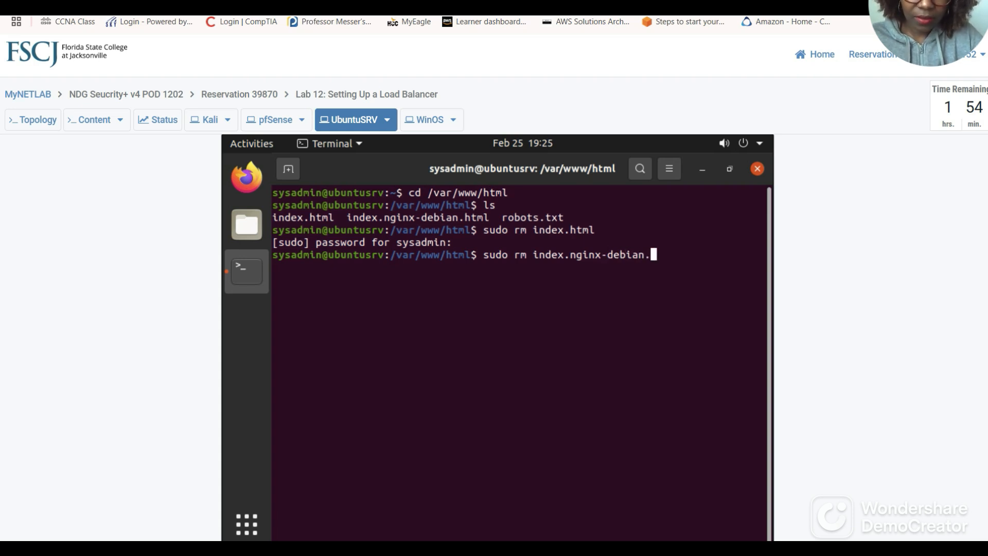
pyautogui.write('html')
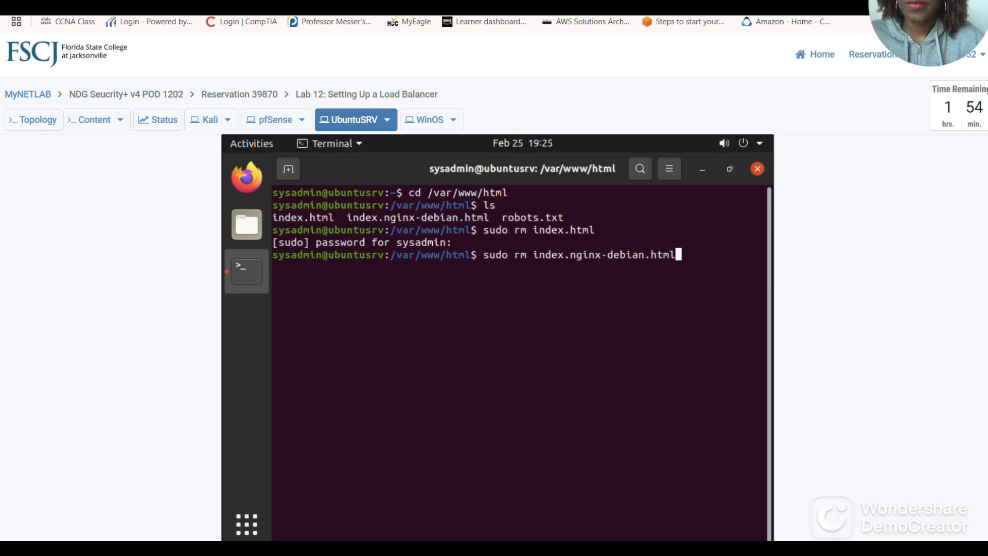
pyautogui.click(435, 4)
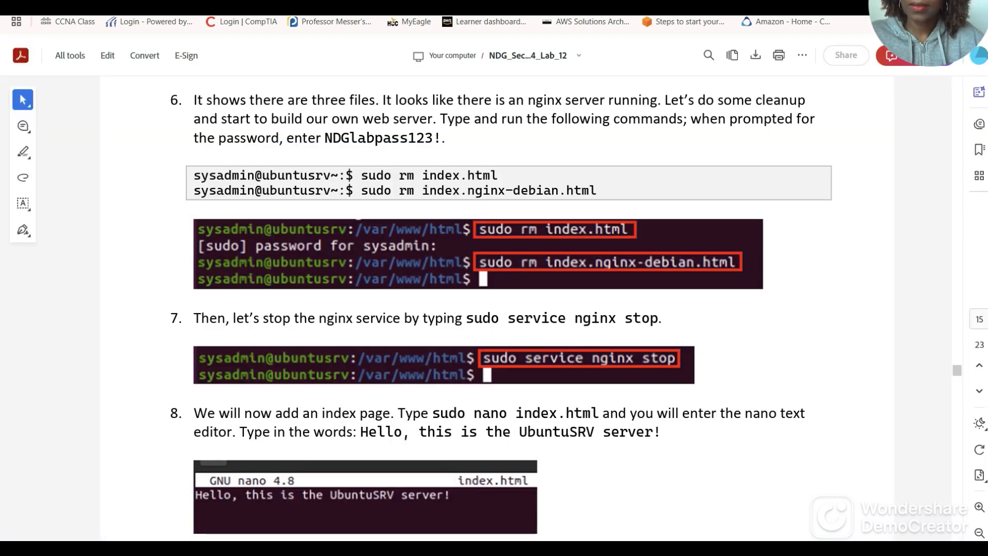
pyautogui.click(350, 3)
pyautogui.press('Return')
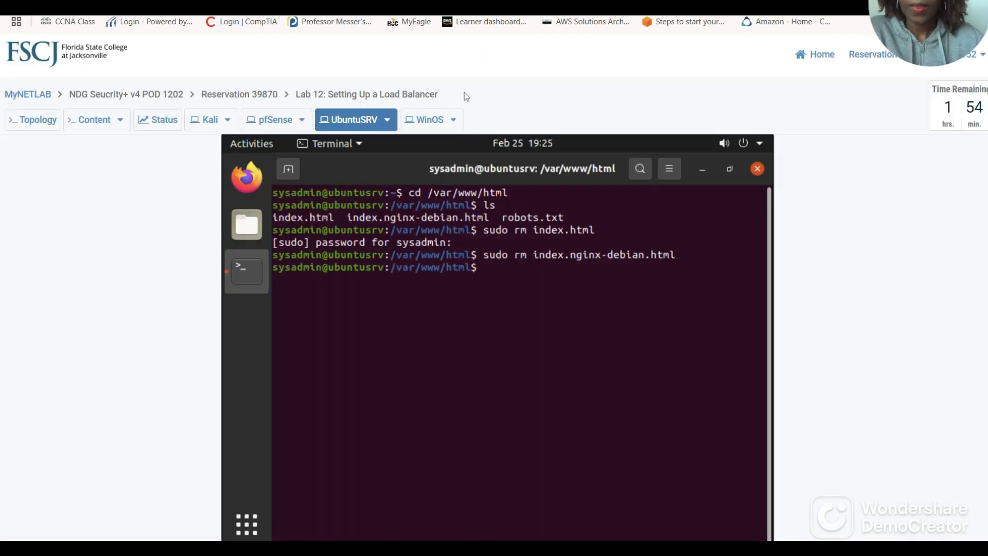
# Run sudo service nginx stop in the UbuntuSRV terminal.
pyautogui.click(435, 3)
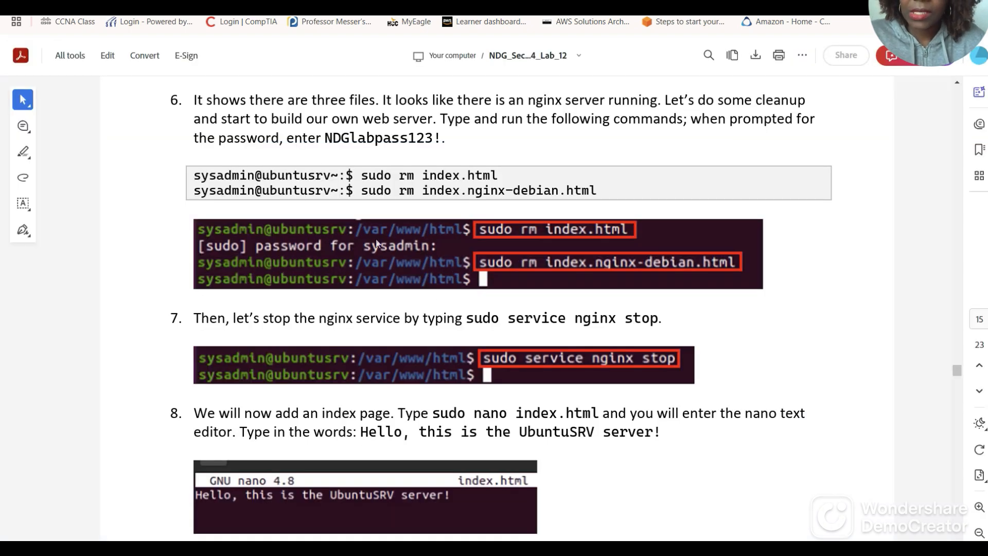
pyautogui.scroll(-1, 519, 298)
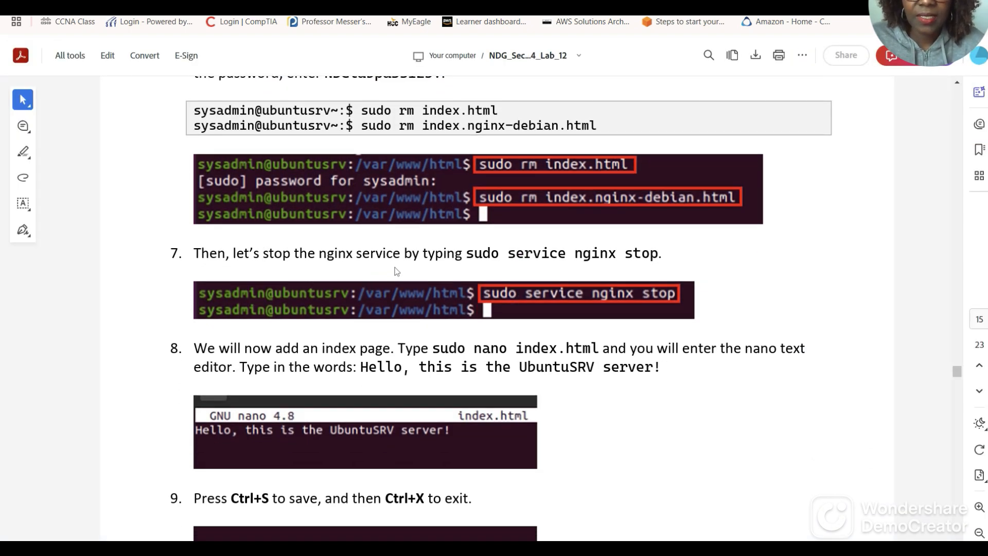
pyautogui.scroll(-1, 484, 265)
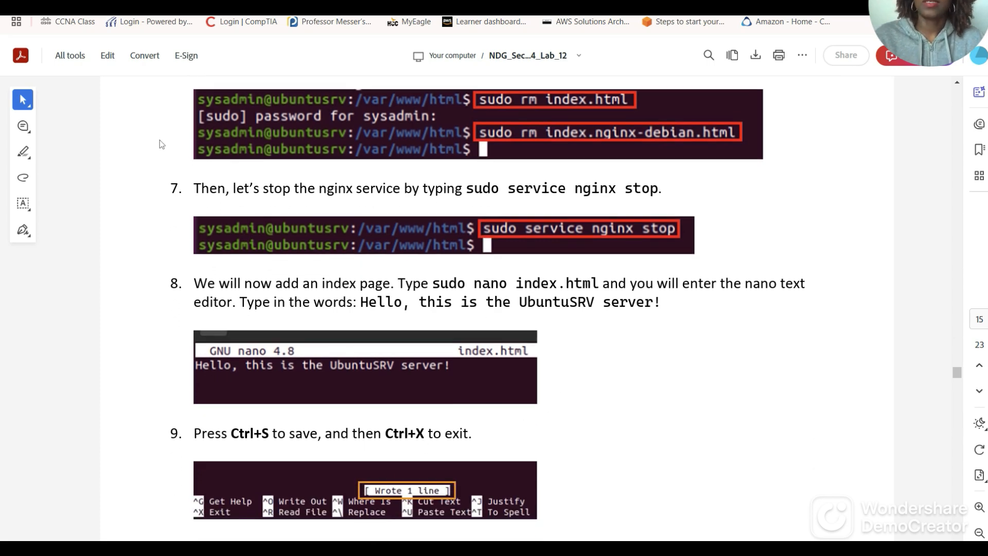
pyautogui.click(222, 6)
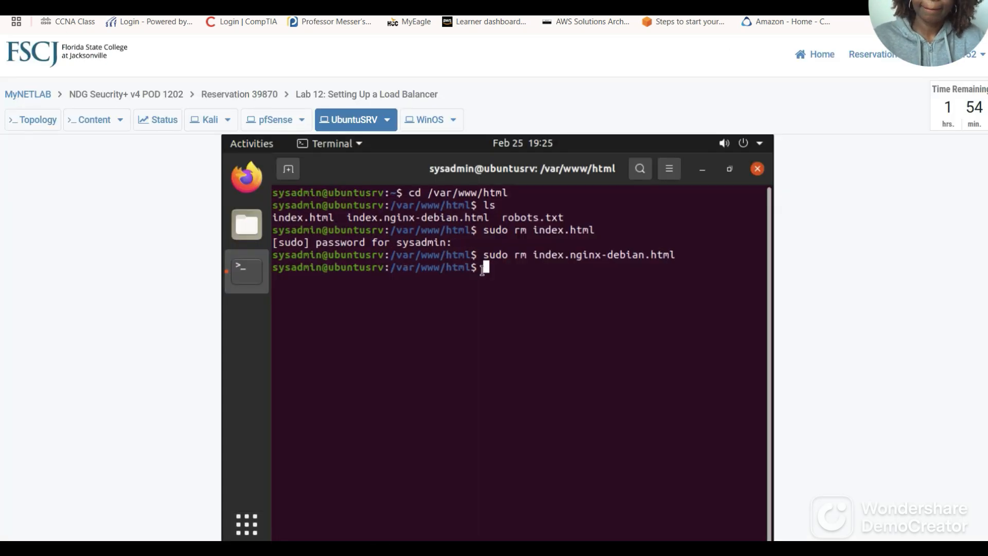
pyautogui.write('sudo s')
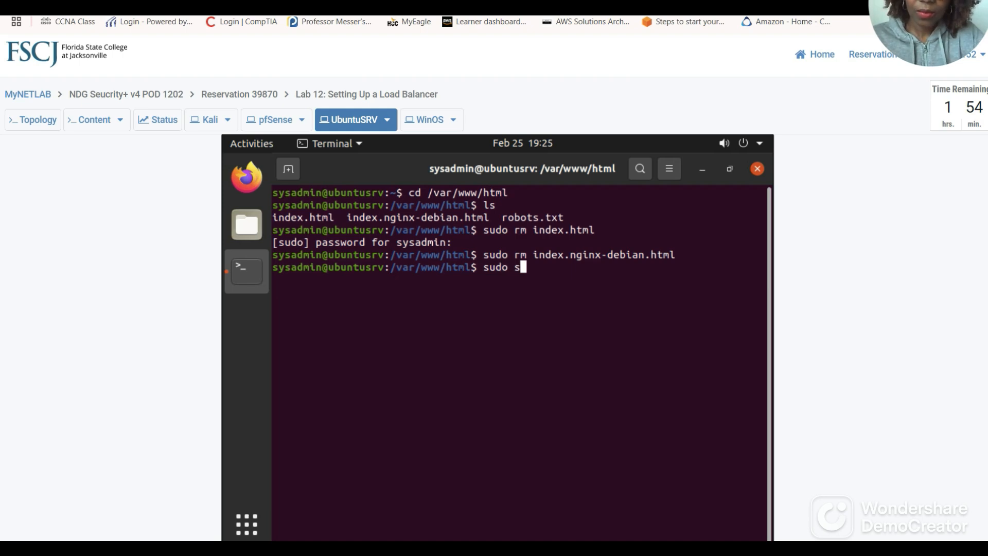
pyautogui.write('ervice ')
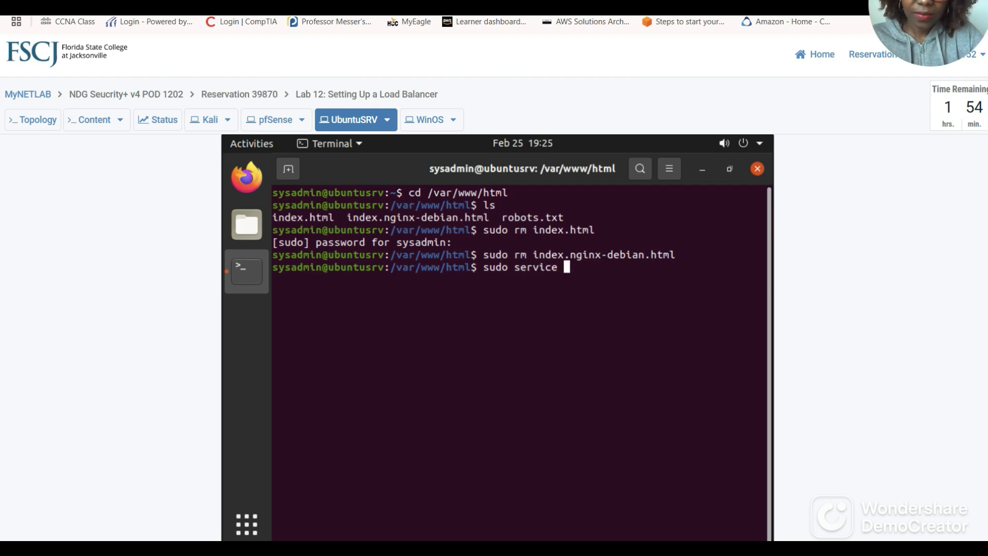
pyautogui.write('nginx')
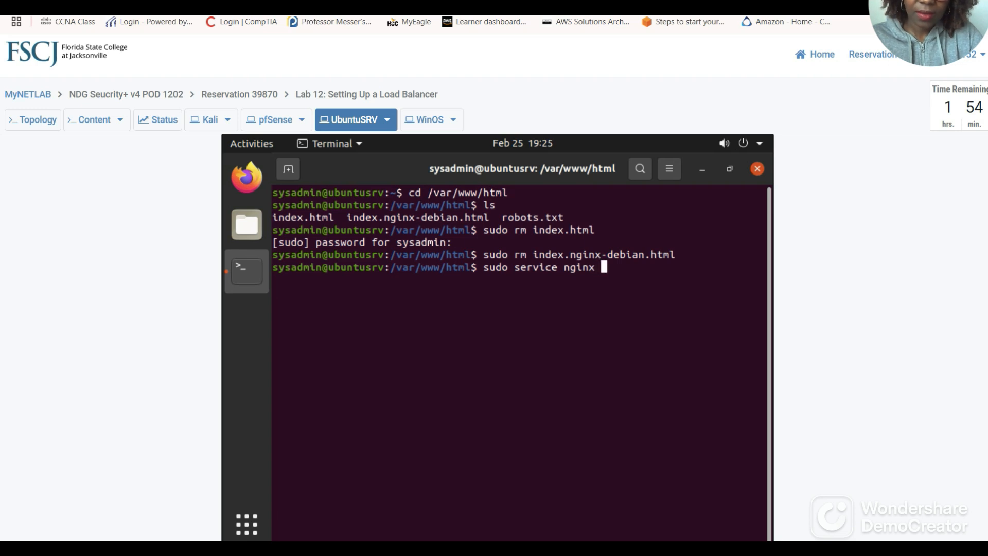
pyautogui.write(' stop')
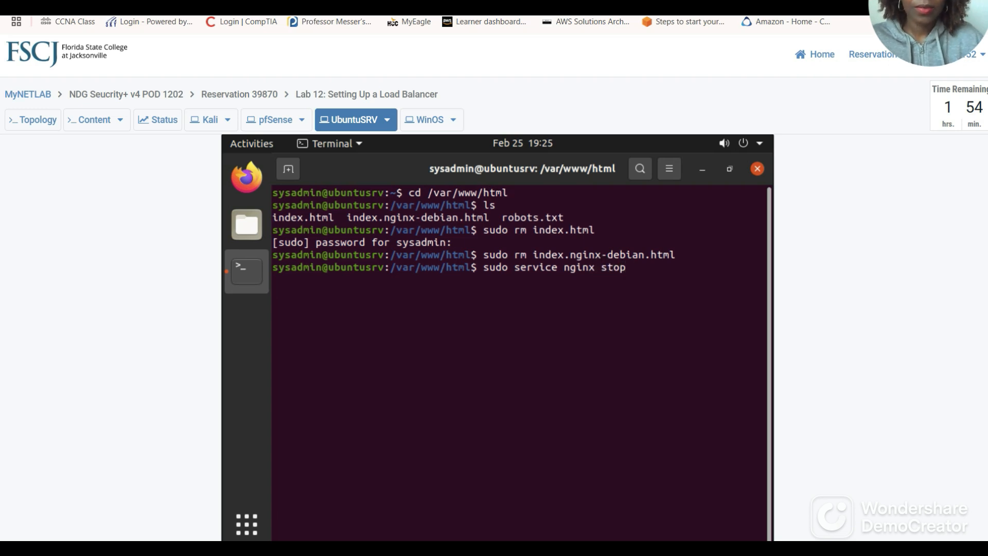
pyautogui.press('Return')
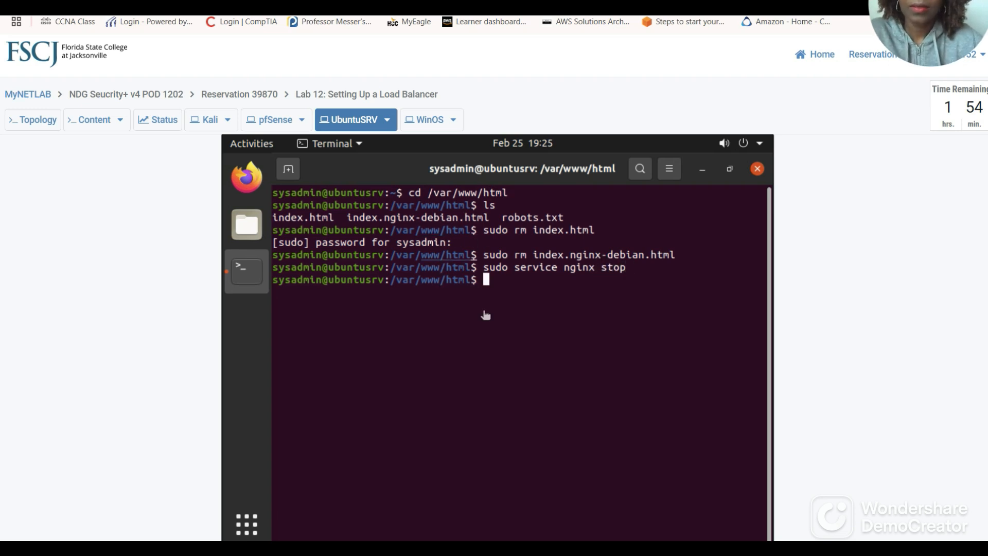
pyautogui.click(242, 4)
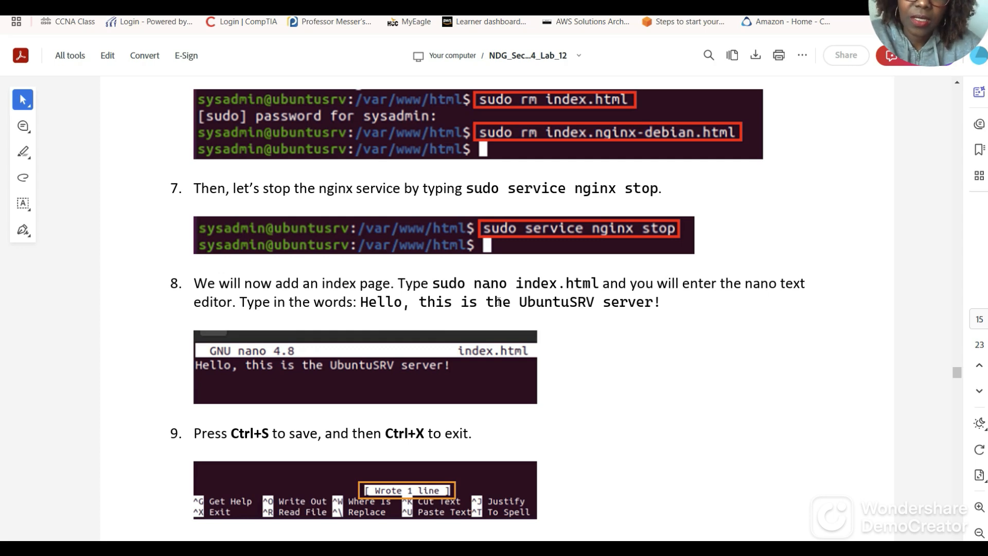
pyautogui.scroll(-1, 515, 315)
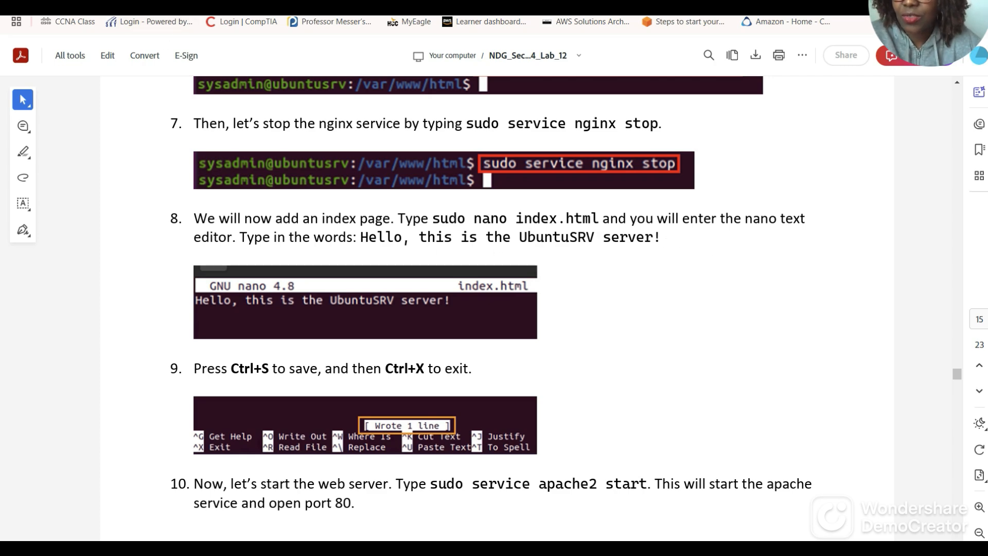
pyautogui.click(150, 5)
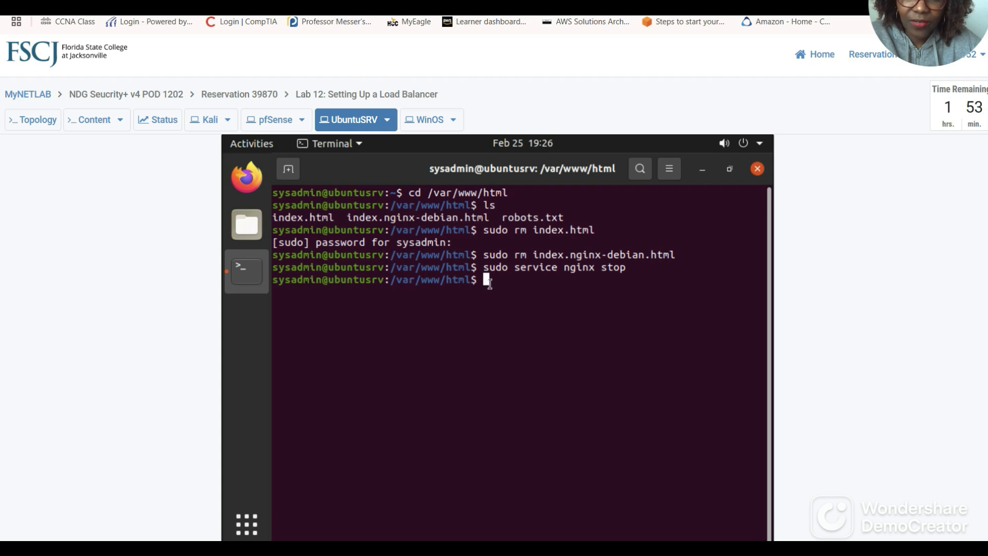
# List the remaining files, then open a new index.html with sudo nano.
pyautogui.write('ls')
pyautogui.press('Return')
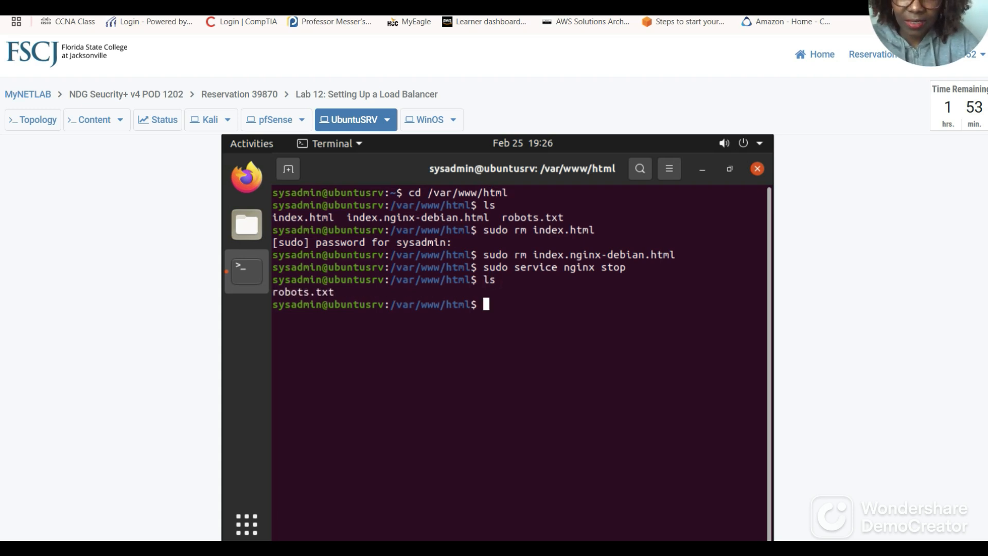
pyautogui.write('sud')
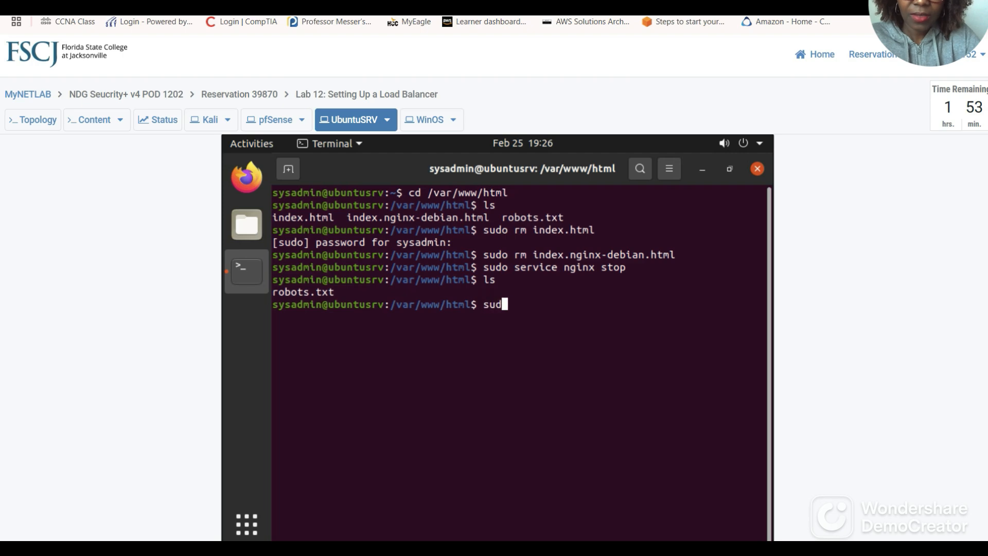
pyautogui.write('o nano')
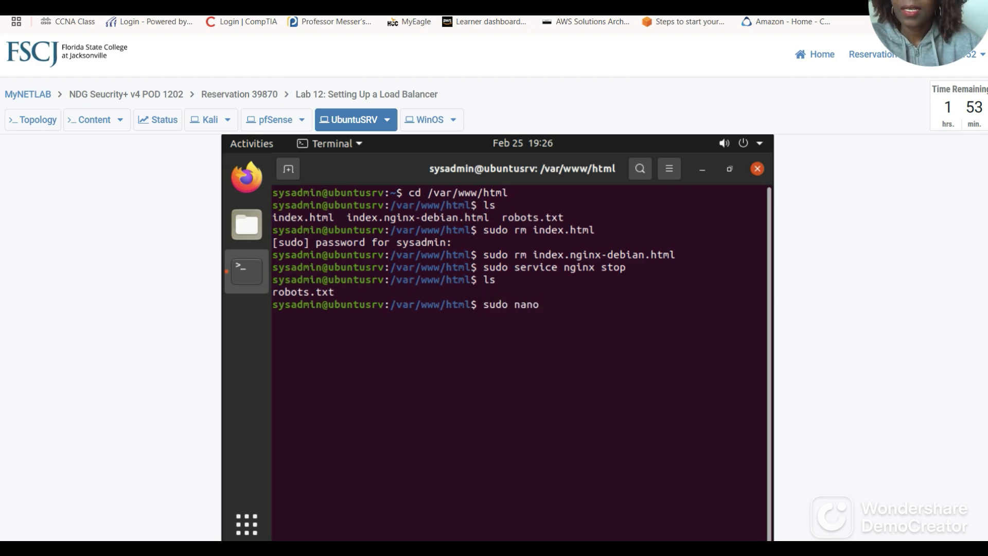
pyautogui.click(282, 5)
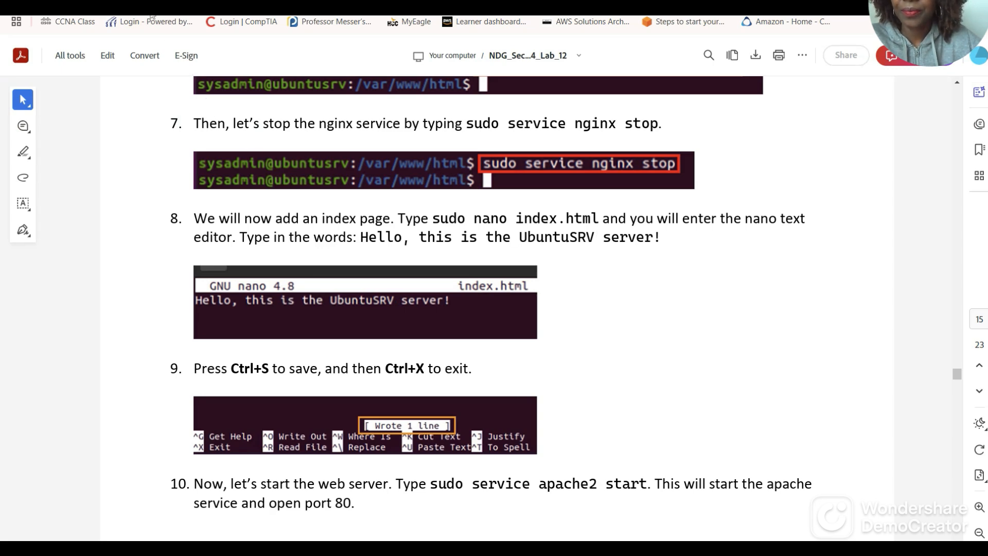
pyautogui.click(187, 6)
pyautogui.write('i')
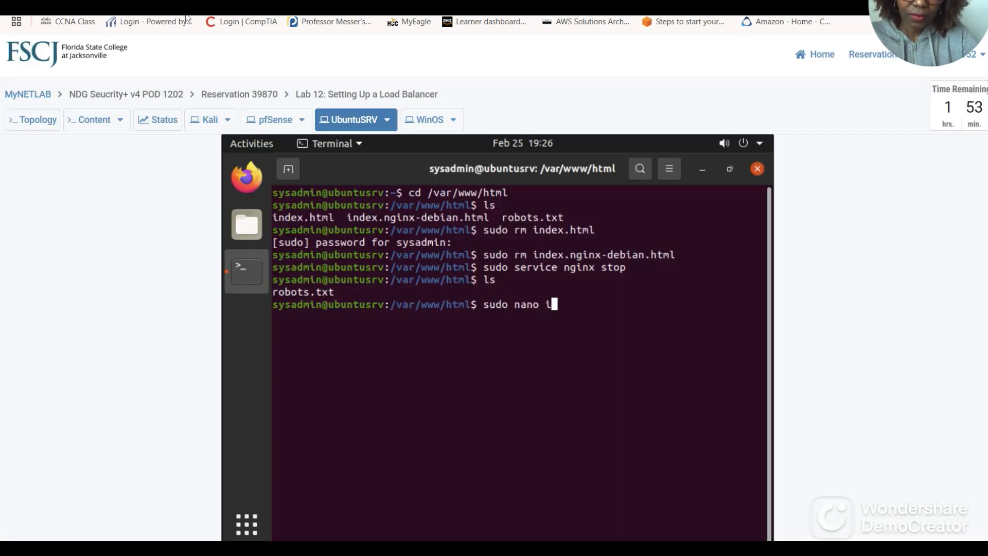
pyautogui.write('ndex.h')
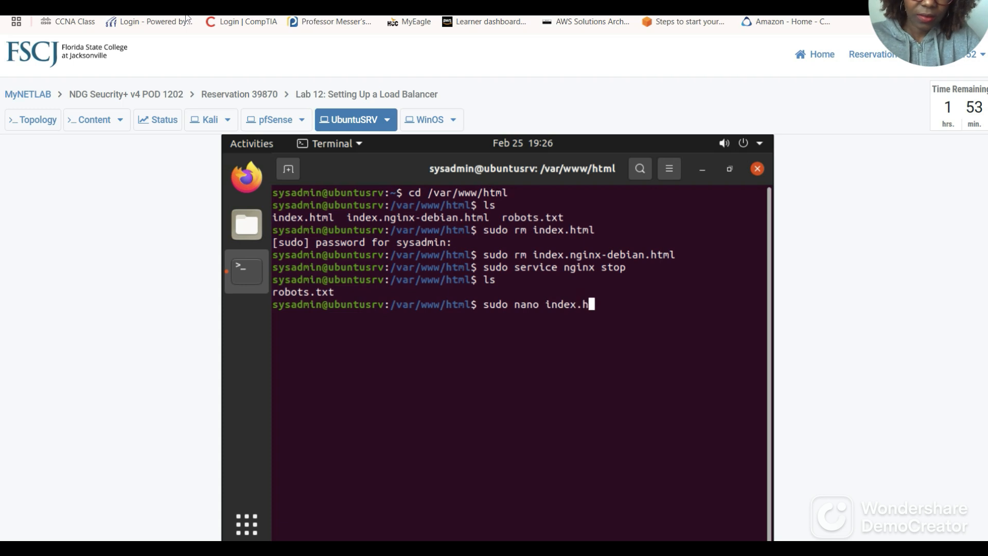
pyautogui.write('tml')
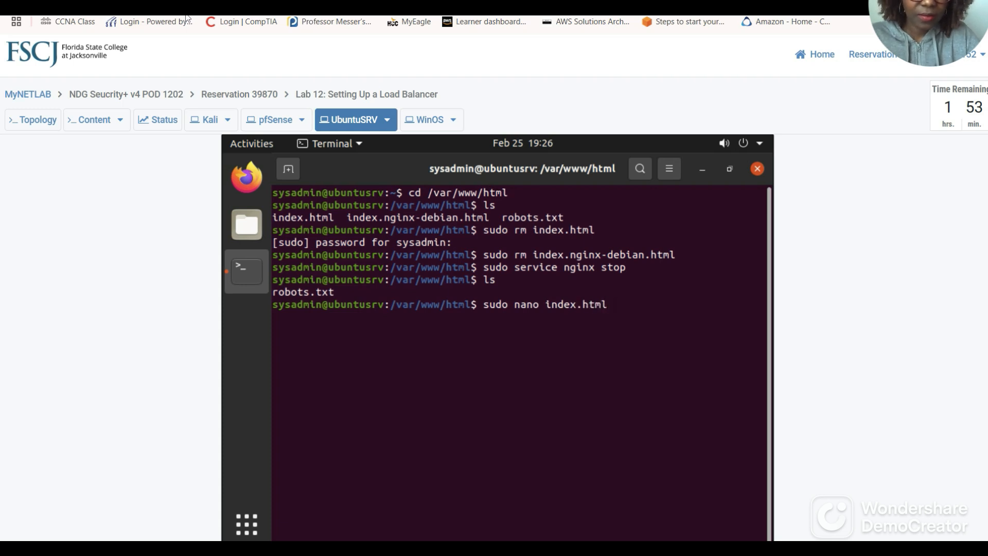
pyautogui.press('Return')
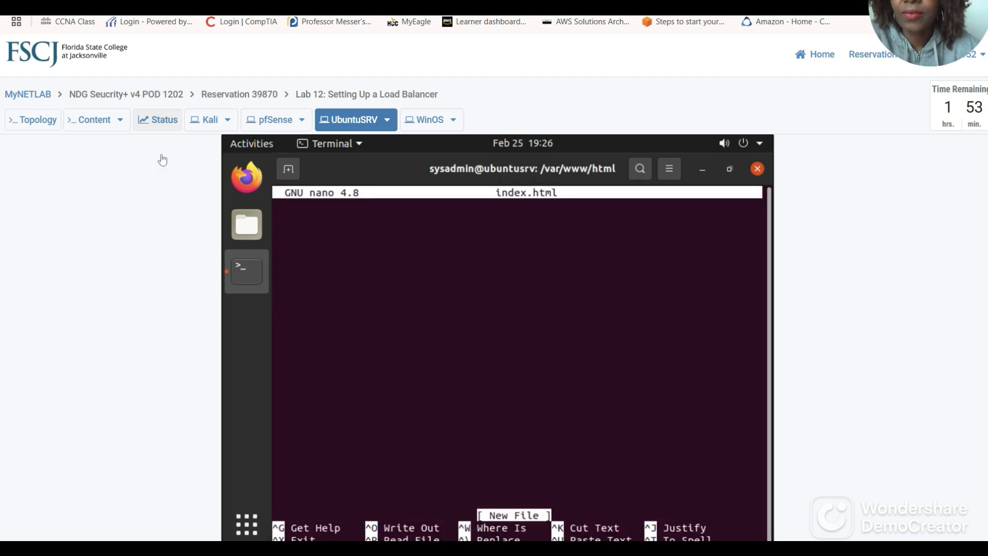
# Write 'Hello, this is the UbuntuSRV server!' in index.html, save, and exit nano.
pyautogui.click(295, 6)
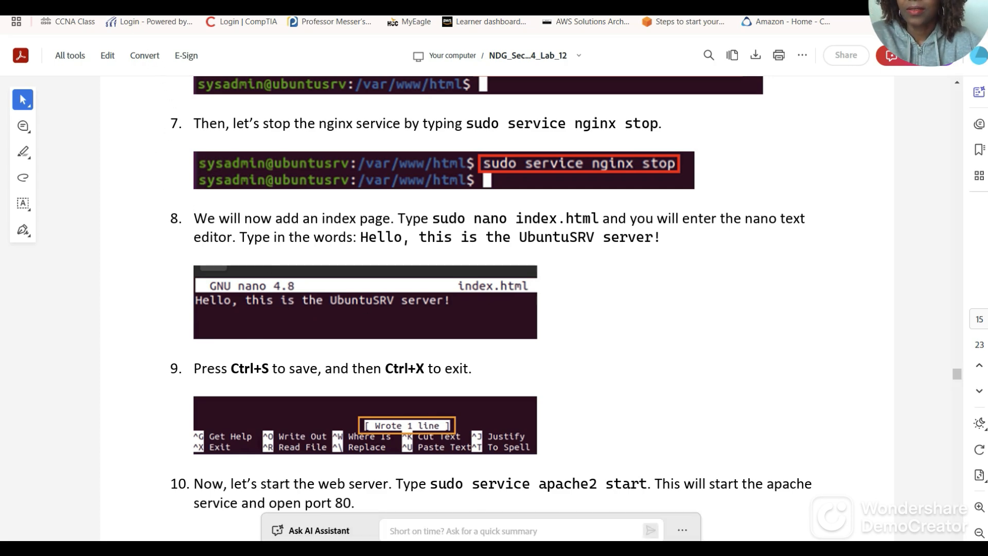
pyautogui.click(247, 4)
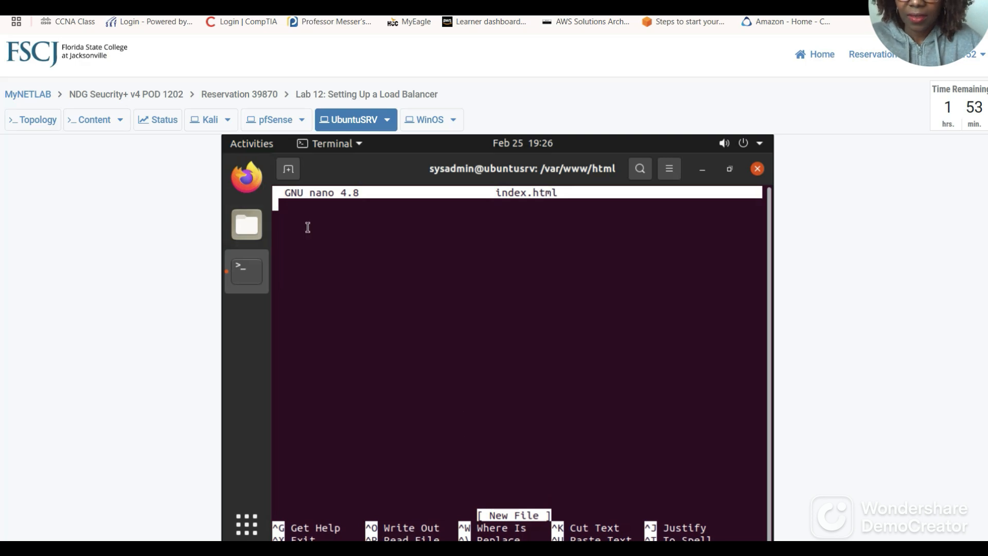
pyautogui.write('He')
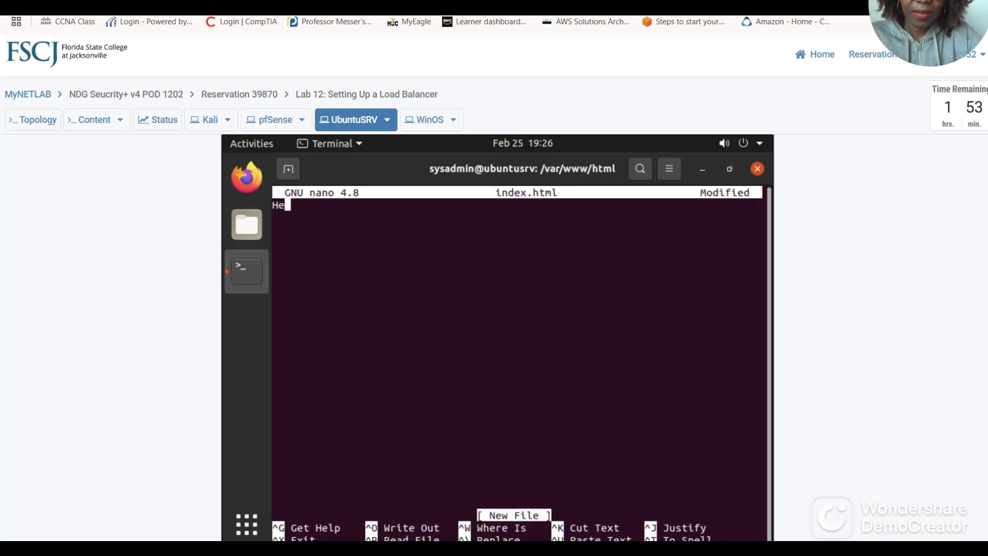
pyautogui.write('llo, ')
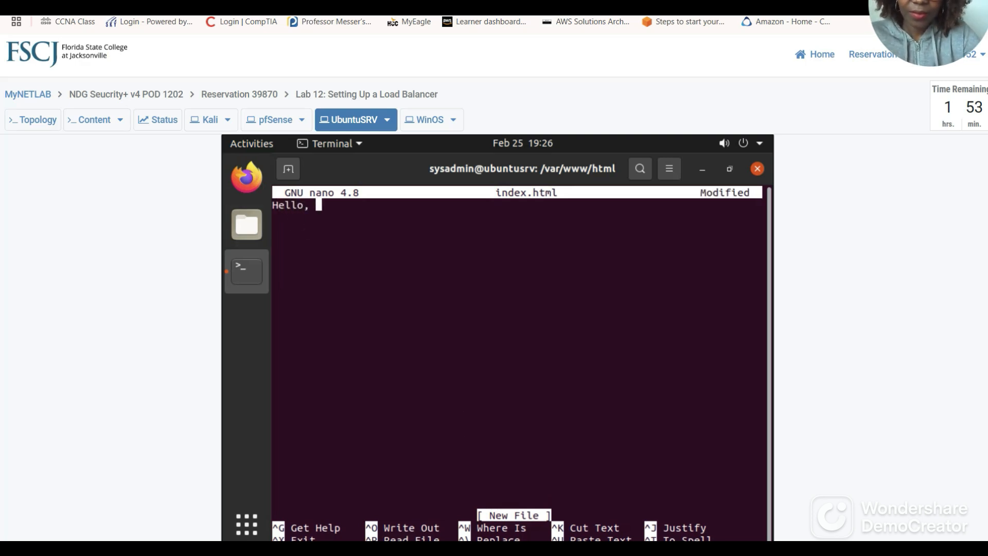
pyautogui.write('this is th')
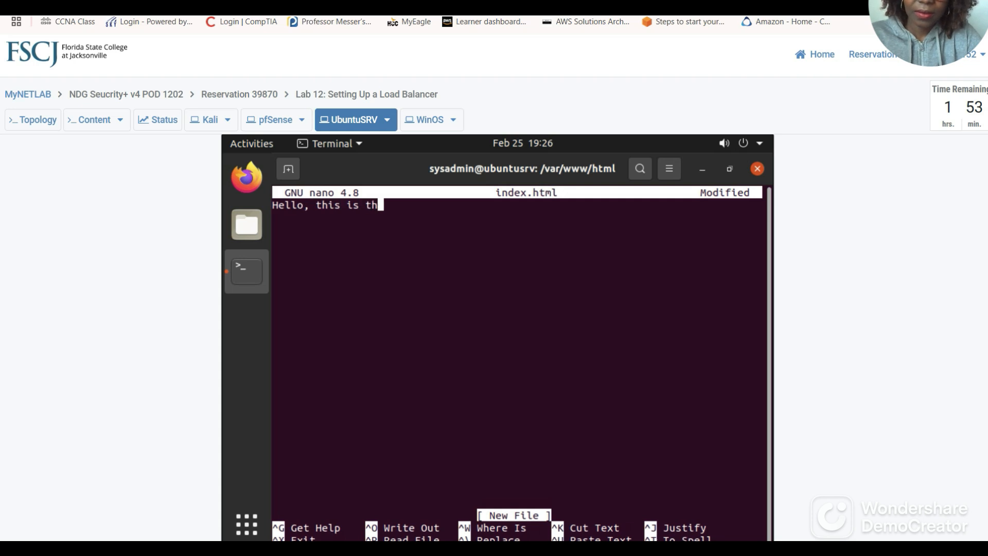
pyautogui.write('e Ubu')
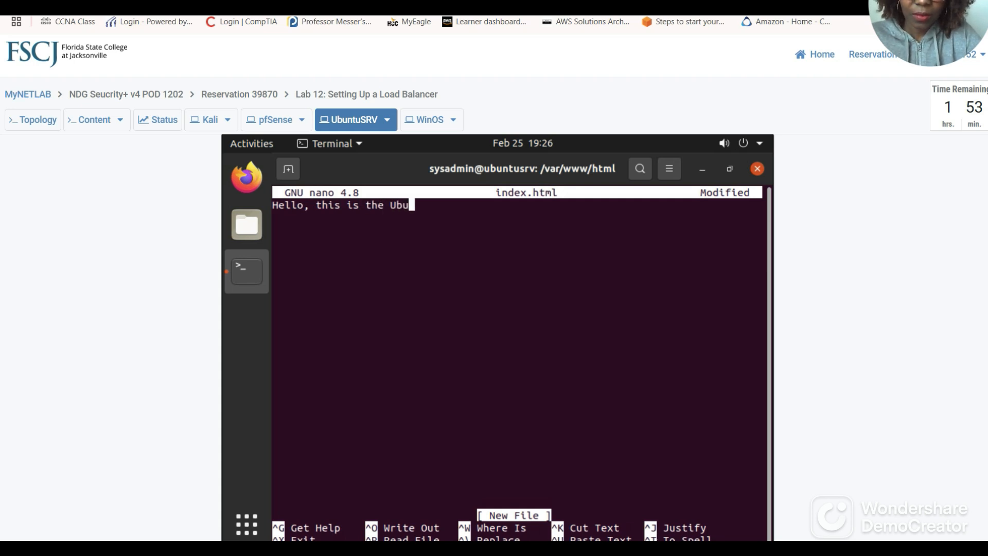
pyautogui.write('n')
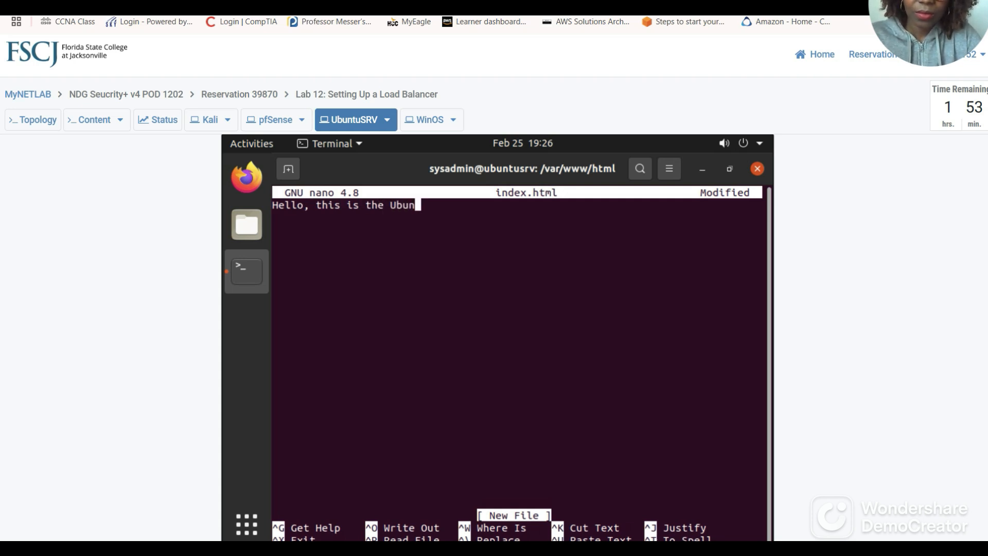
pyautogui.write('tuSRV')
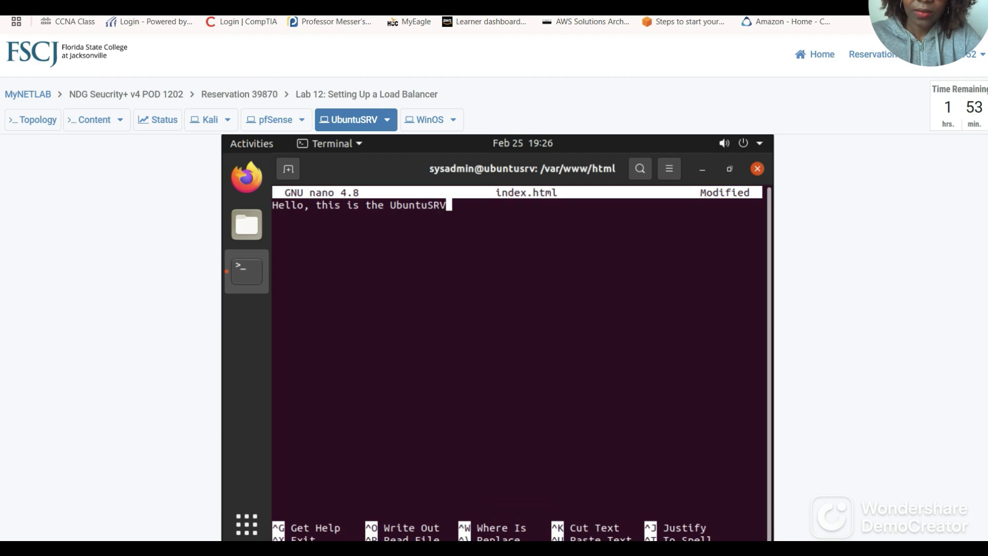
pyautogui.write(' server')
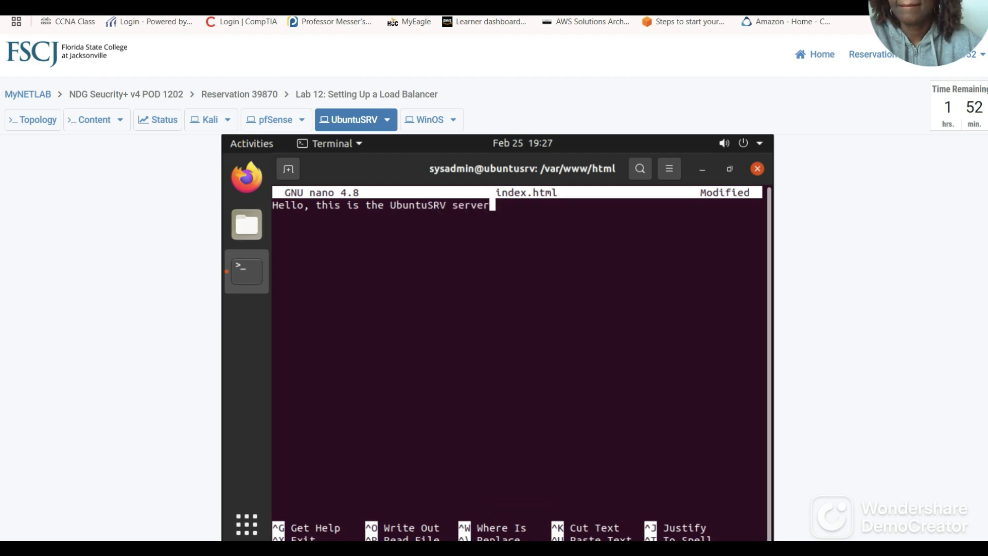
pyautogui.click(164, 3)
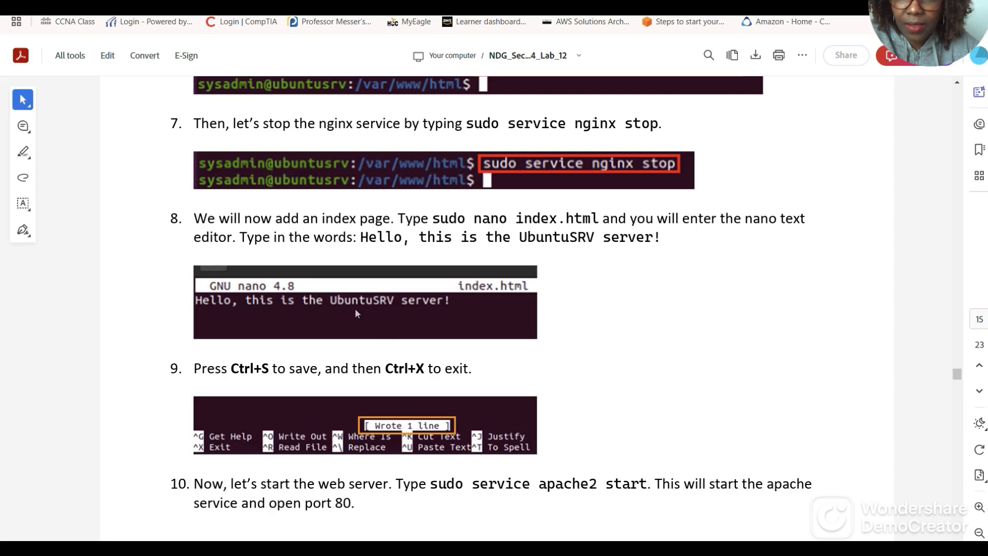
pyautogui.scroll(-3, 340, 327)
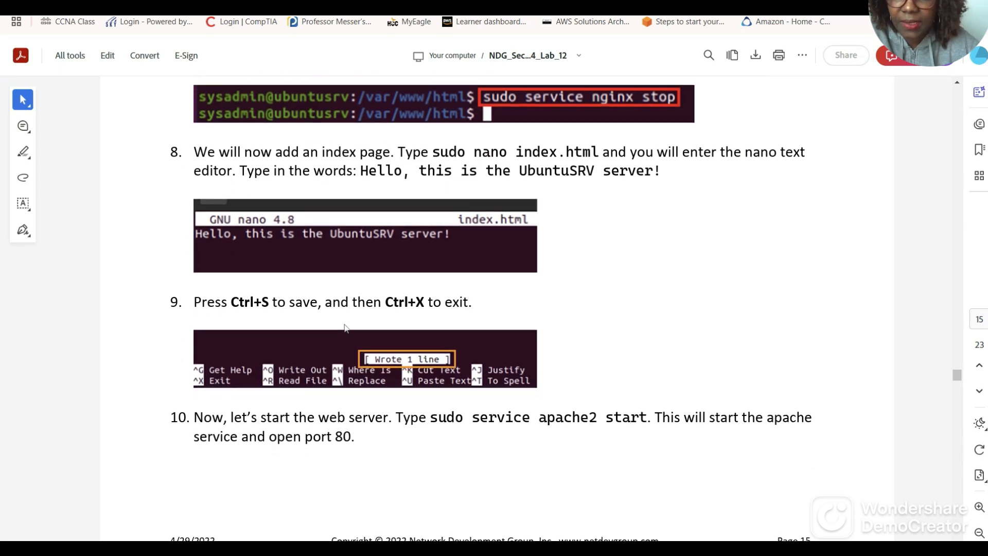
pyautogui.click(289, 3)
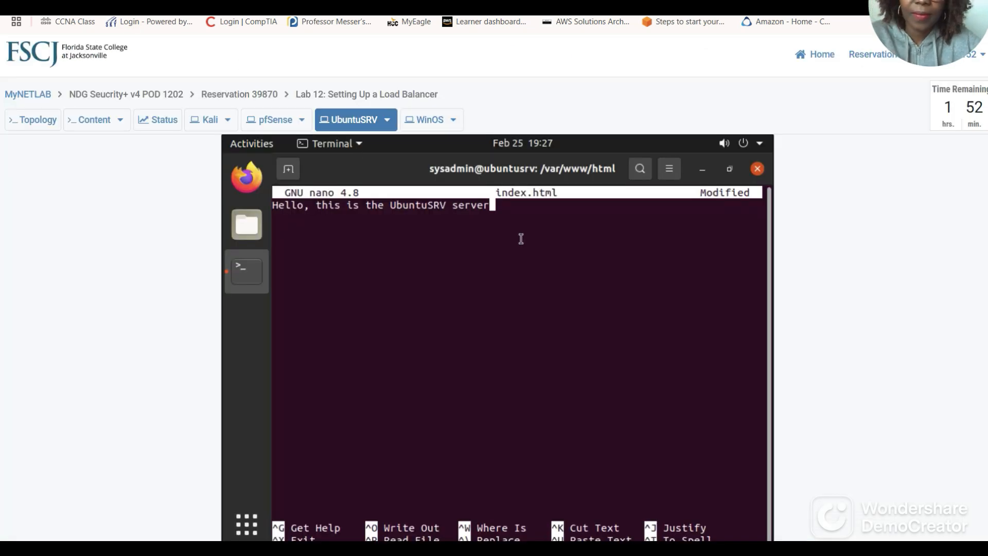
pyautogui.write('!')
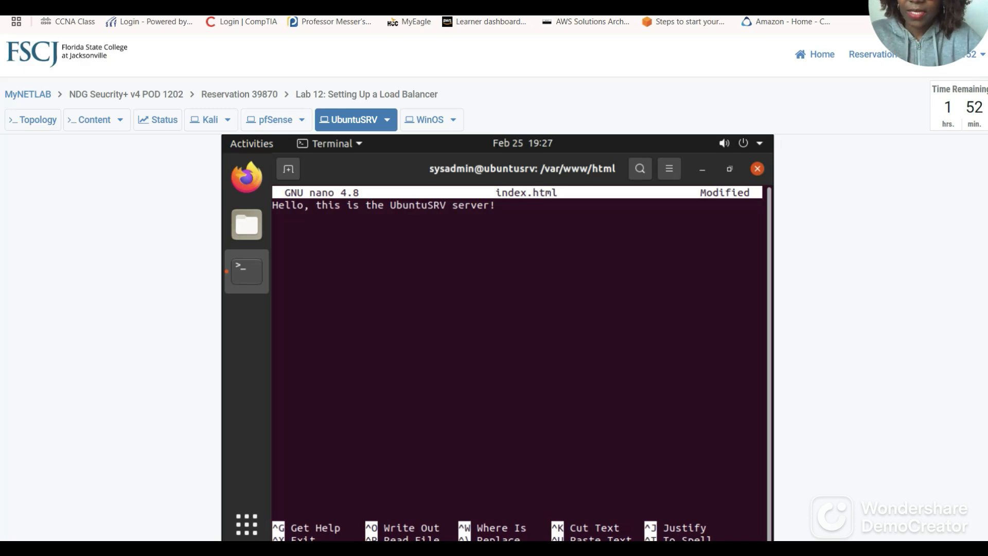
pyautogui.hotkey('ctrl', 'o')
pyautogui.press('Return')
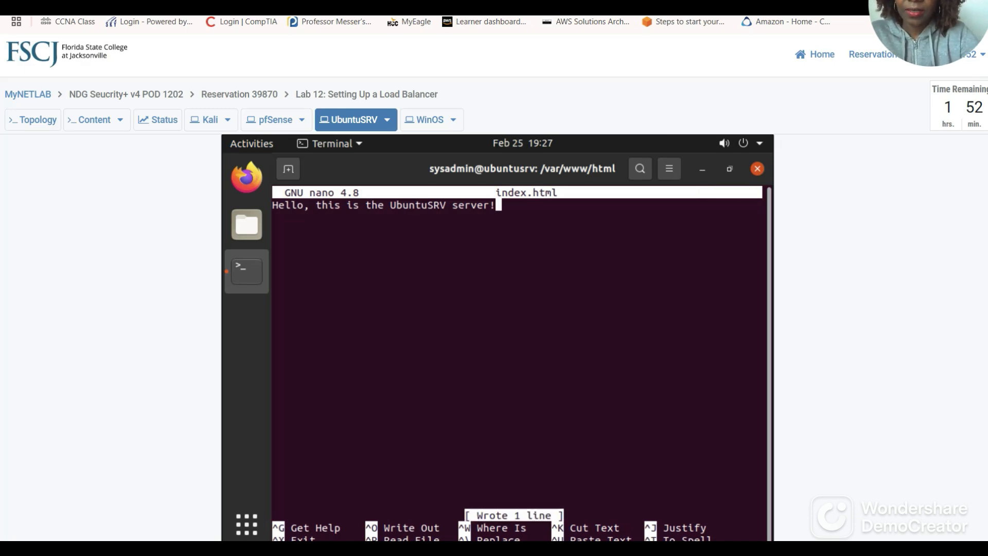
pyautogui.hotkey('ctrl', 'x')
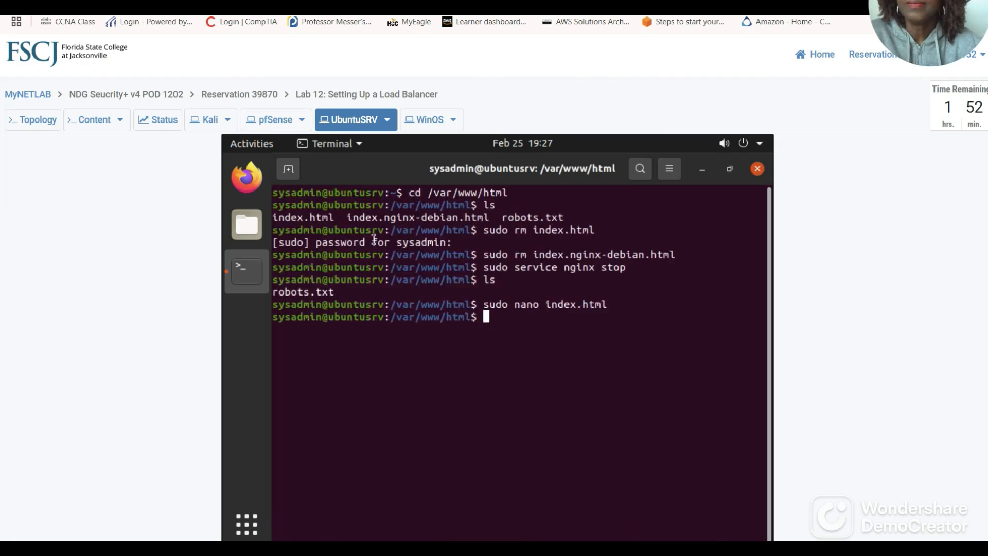
pyautogui.click(309, 3)
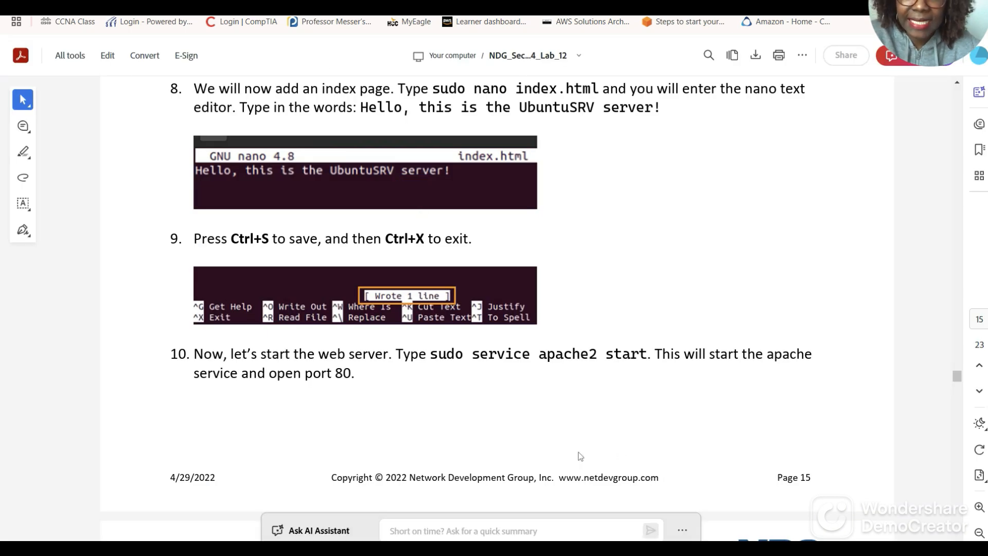
pyautogui.scroll(-3, 356, 298)
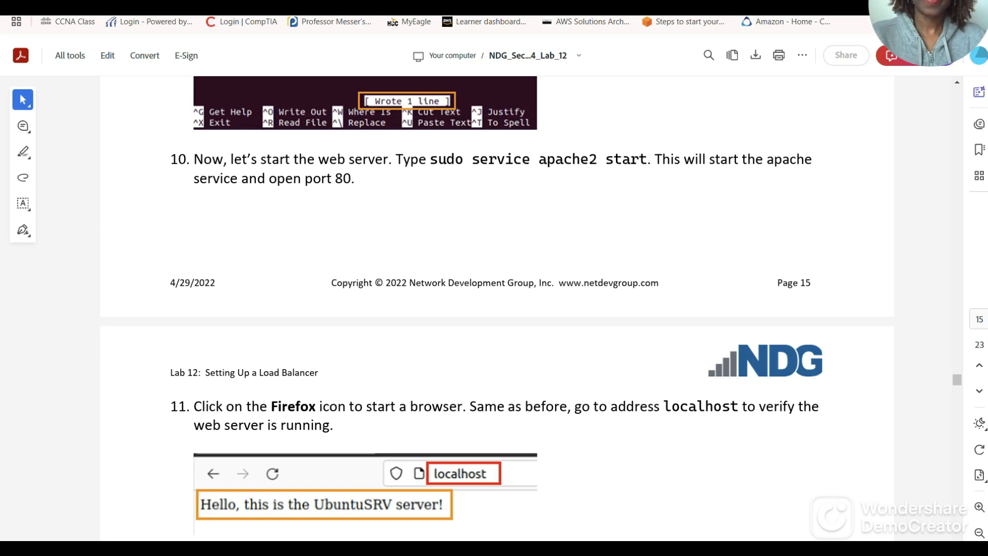
pyautogui.click(330, 4)
pyautogui.write('sudo')
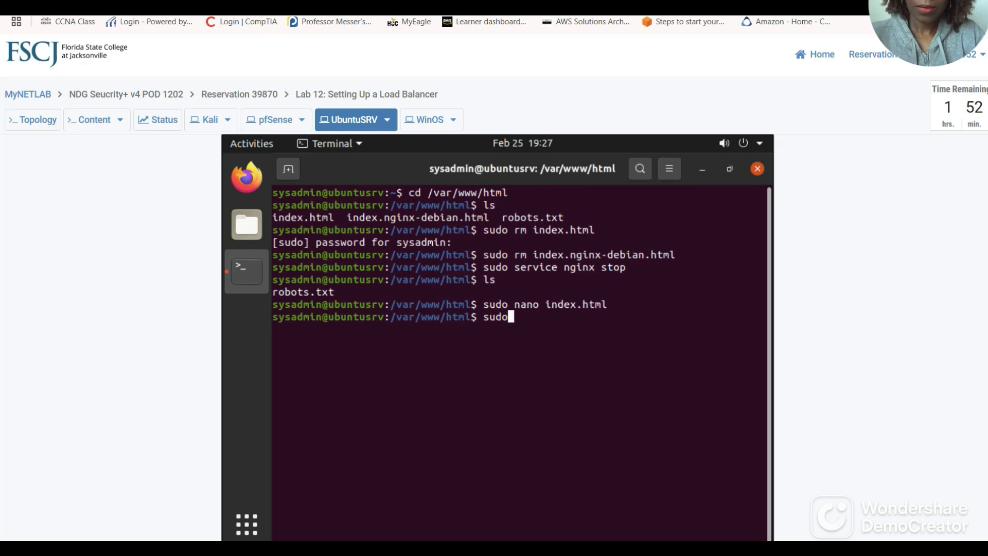
pyautogui.write(' servic')
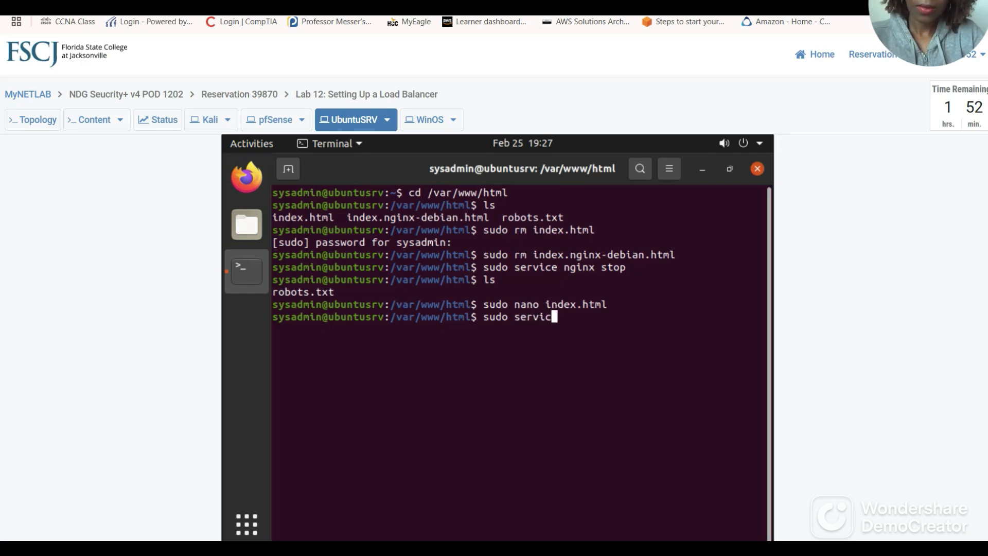
pyautogui.write('e apa')
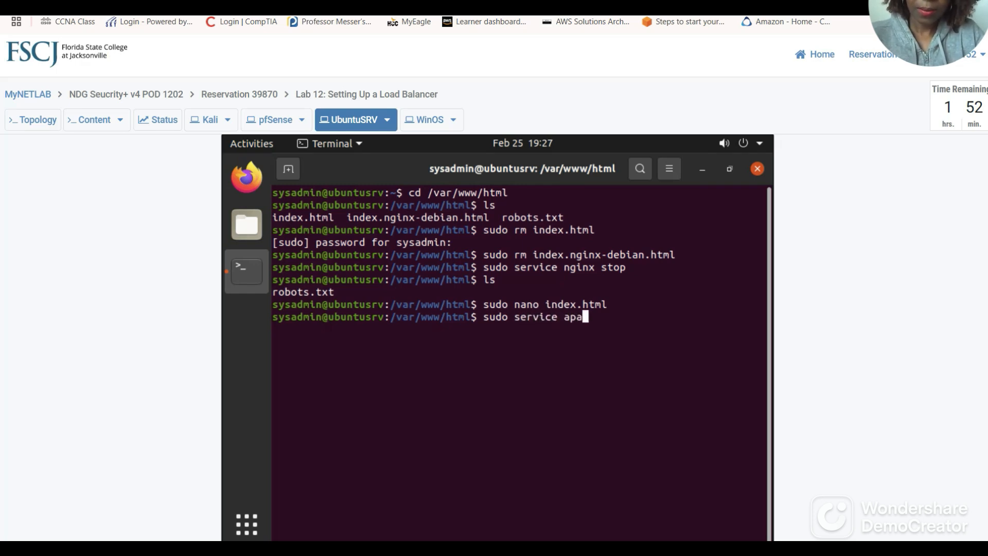
pyautogui.write('che2 start')
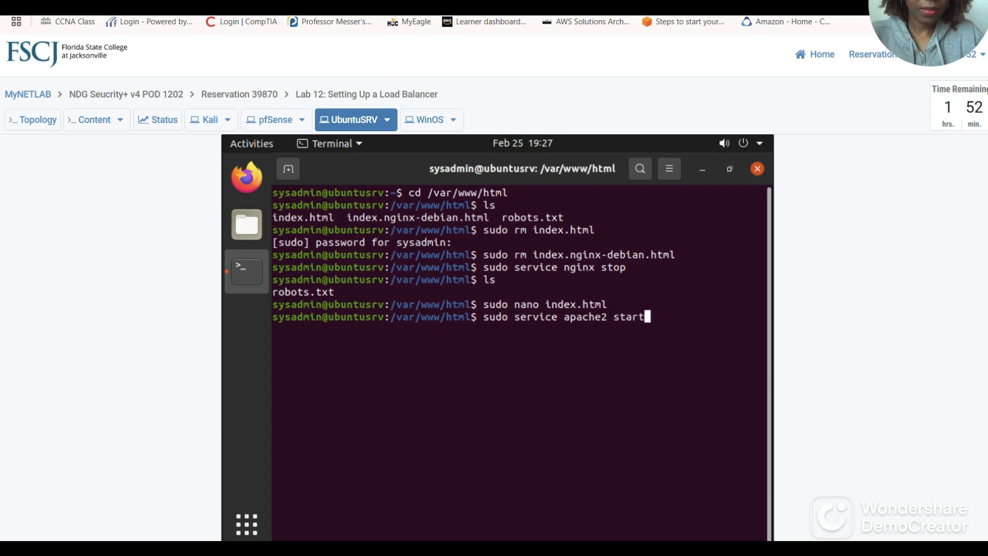
pyautogui.press('Return')
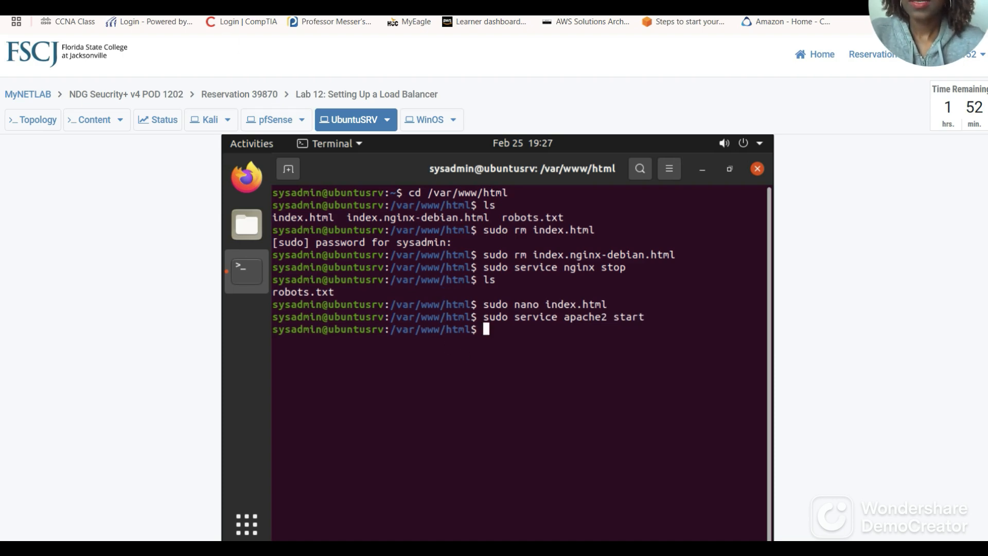
pyautogui.click(211, 3)
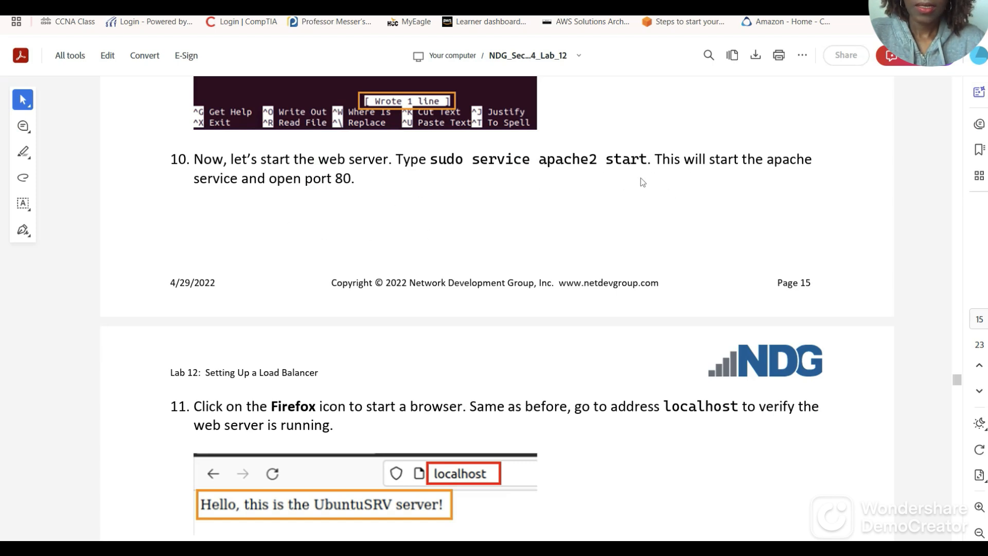
pyautogui.scroll(-3, 355, 208)
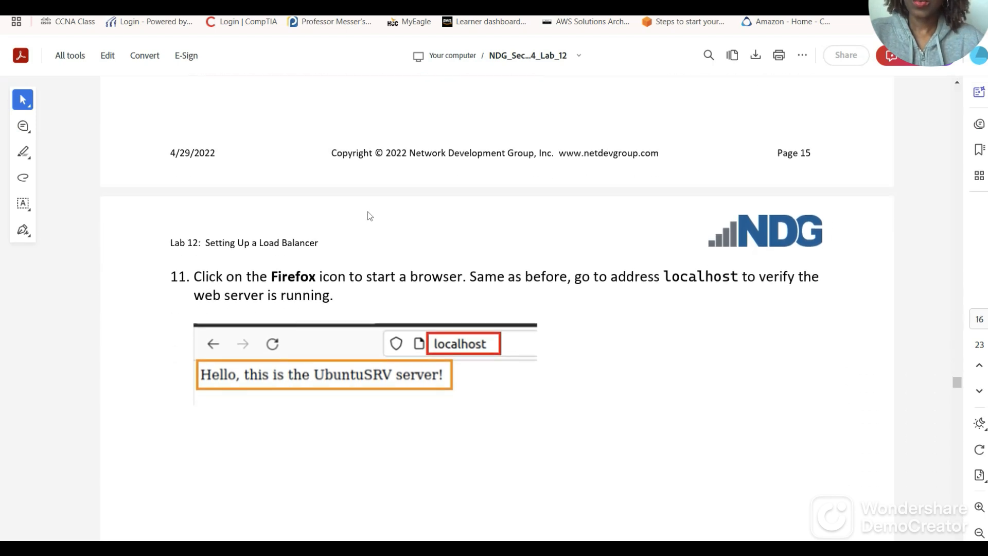
pyautogui.scroll(-2, 473, 308)
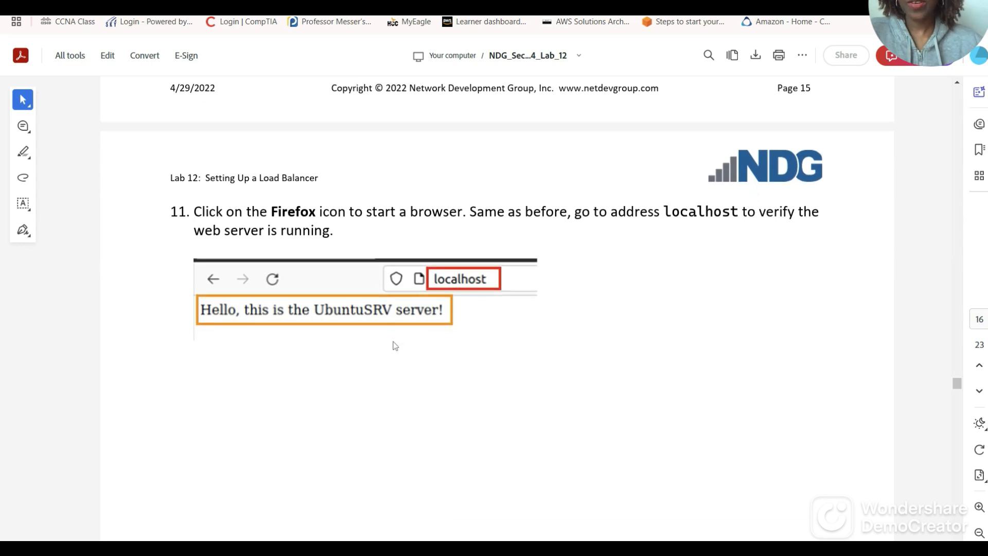
pyautogui.scroll(-1, 399, 358)
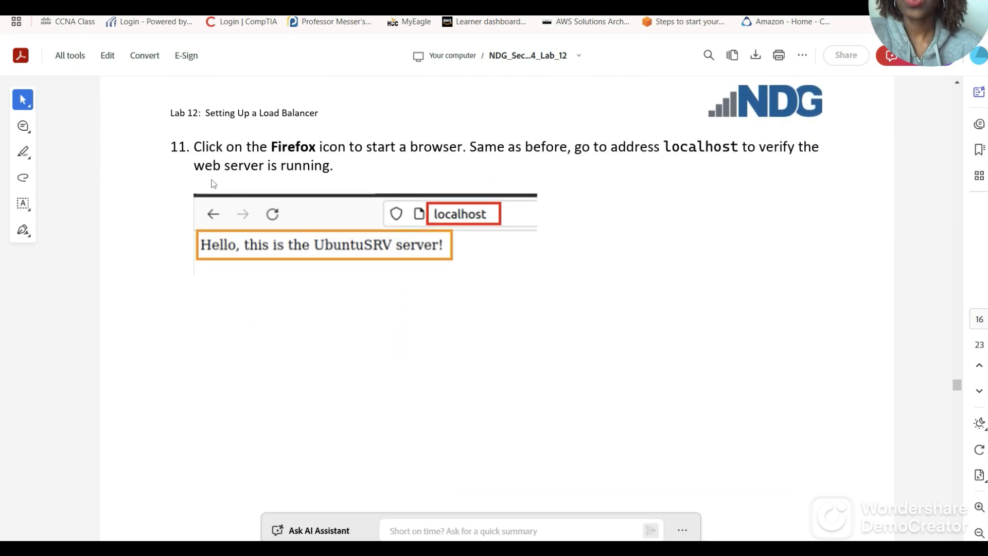
pyautogui.hotkey('ctrl', 'Tab')
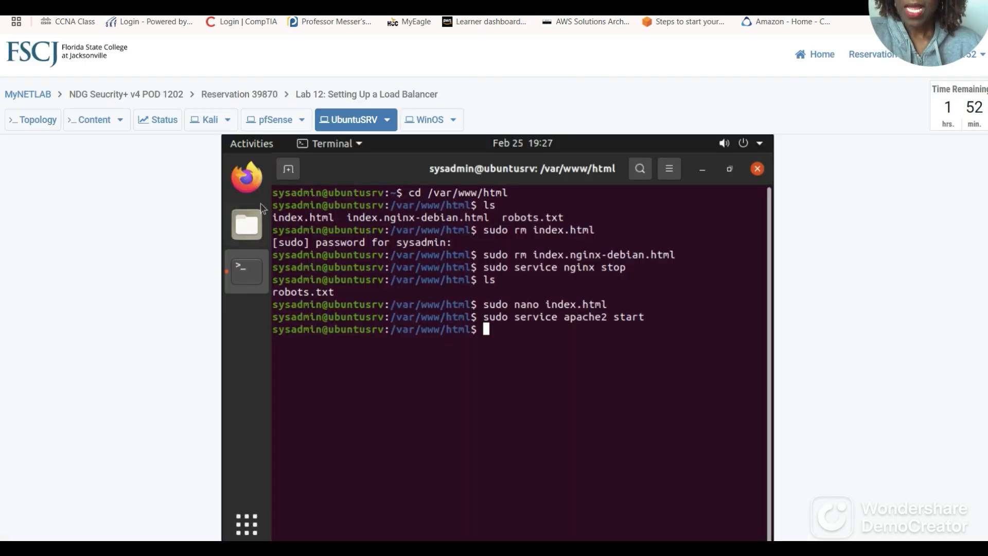
# Browse to localhost in UbuntuSRV's Firefox to confirm the 'Hello, this is the UbuntuSRV server!' page.
pyautogui.click(253, 183)
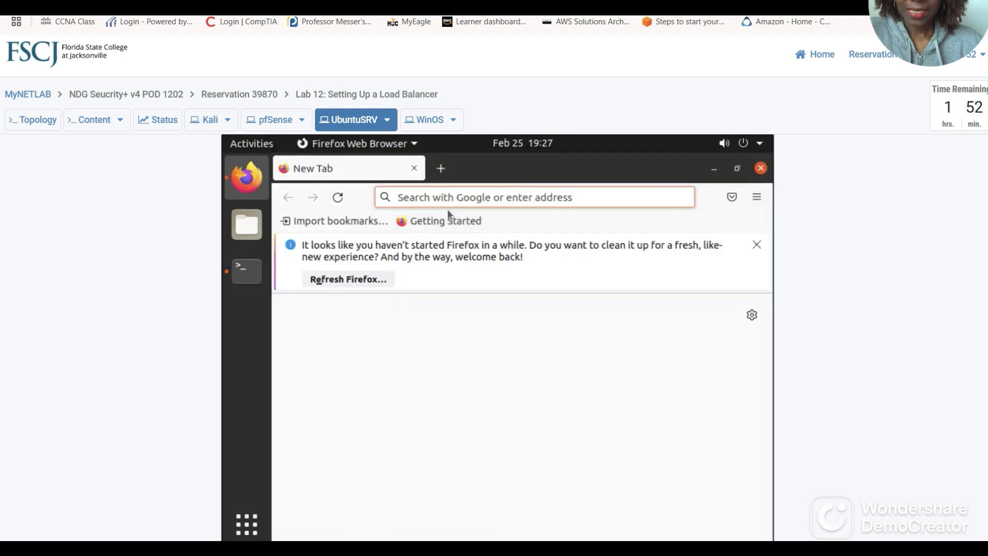
pyautogui.click(458, 196)
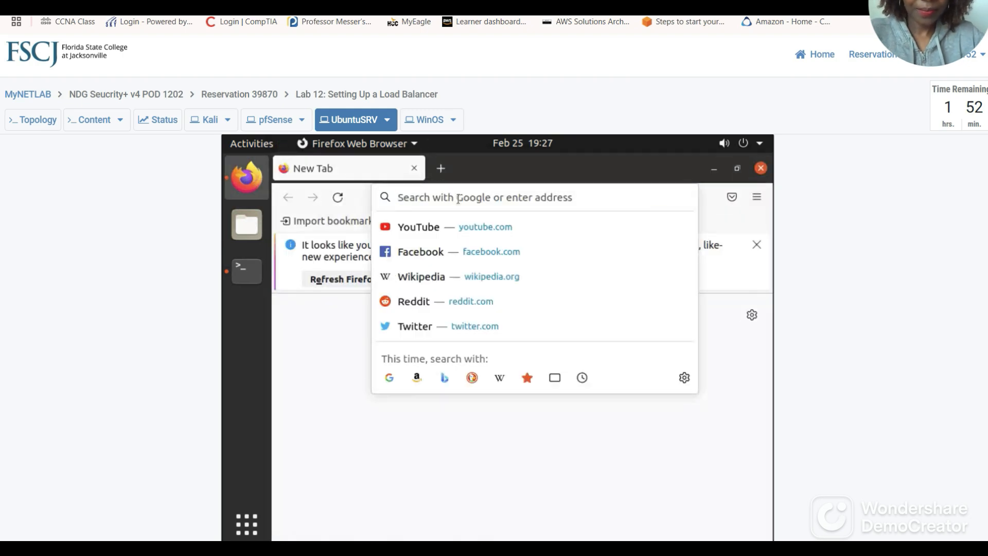
pyautogui.write('localhos')
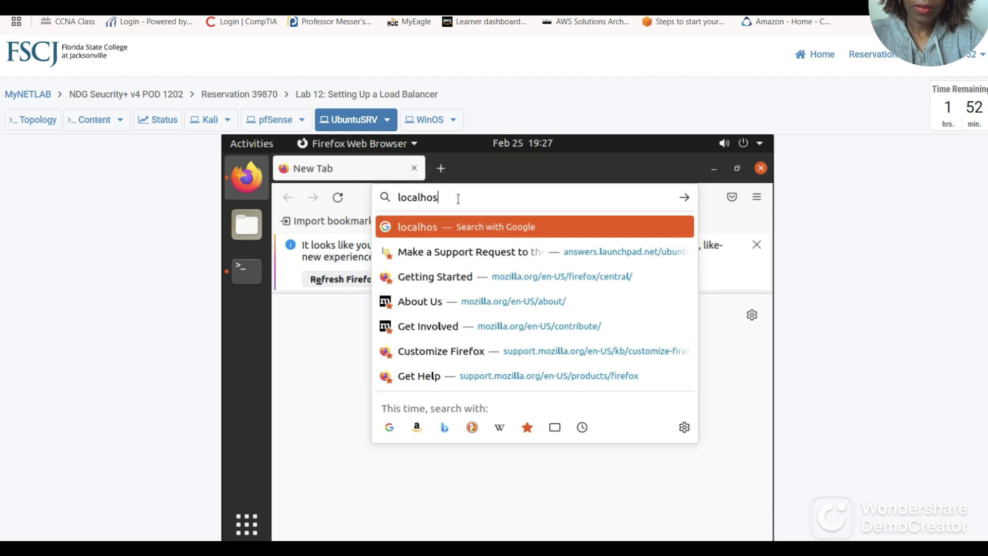
pyautogui.write('t')
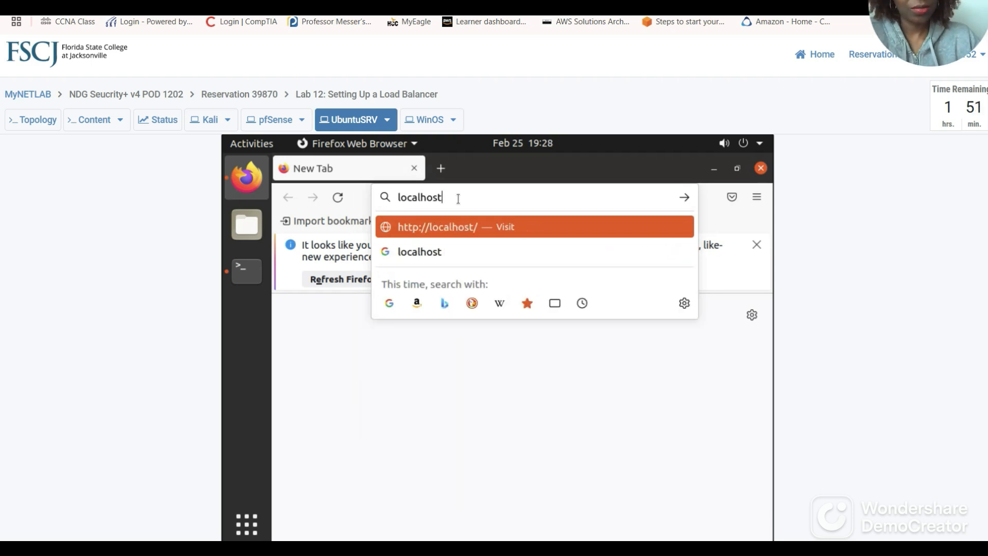
pyautogui.press('Return')
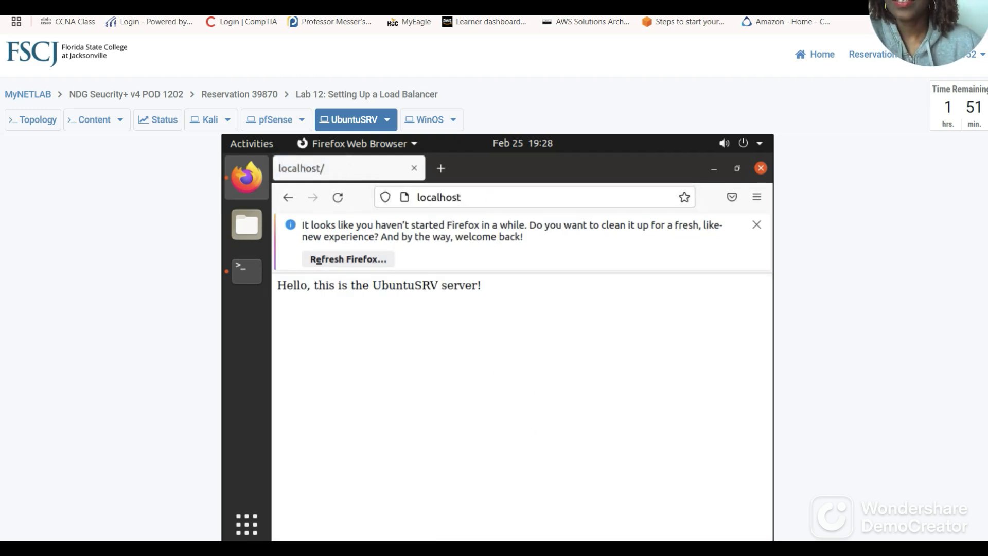
pyautogui.click(304, 6)
# Read the lab guide's section 2.1, Set Up Load Balancing, steps 1–4, then return to NETLAB.
pyautogui.scroll(-3, 471, 284)
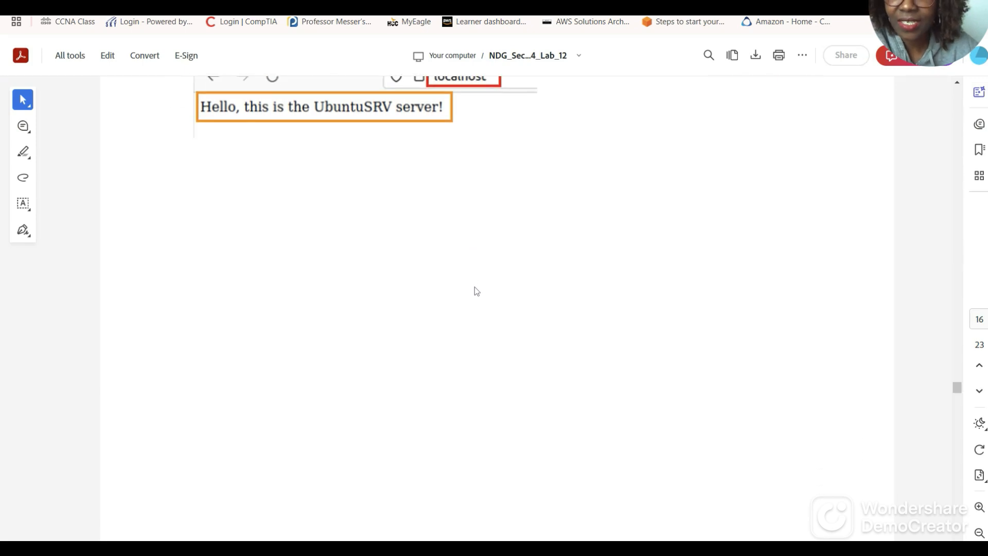
pyautogui.scroll(-2, 475, 291)
pyautogui.scroll(6, 477, 288)
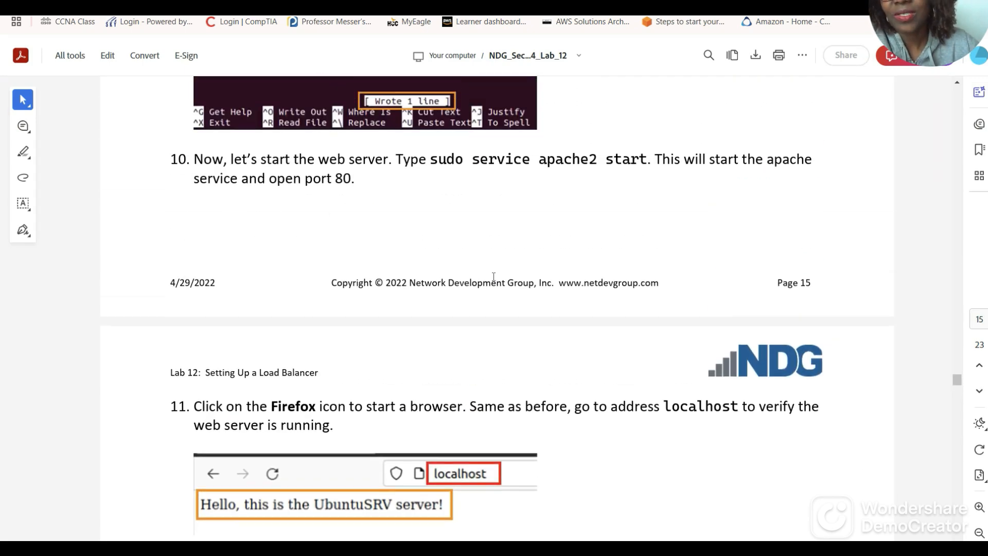
pyautogui.scroll(-15, 493, 277)
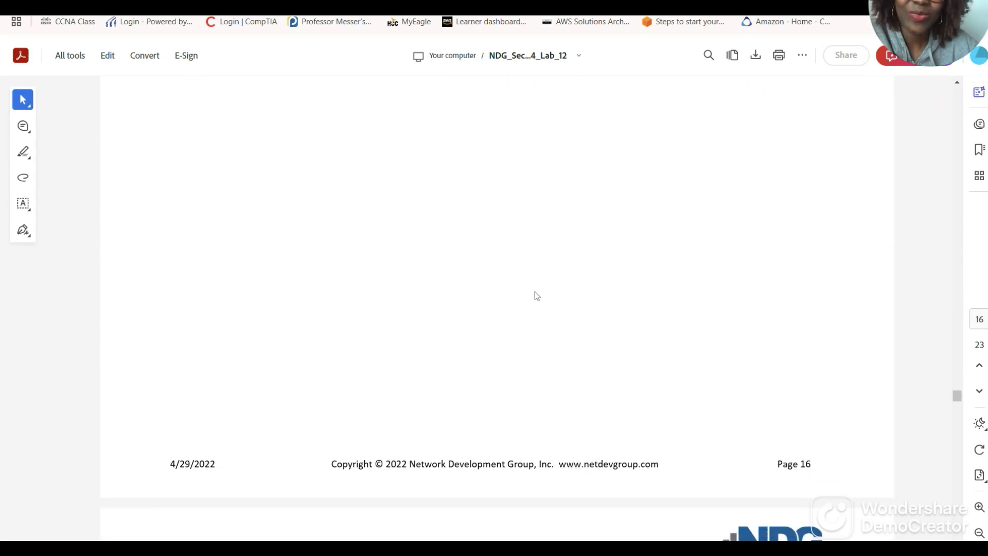
pyautogui.scroll(-10, 537, 292)
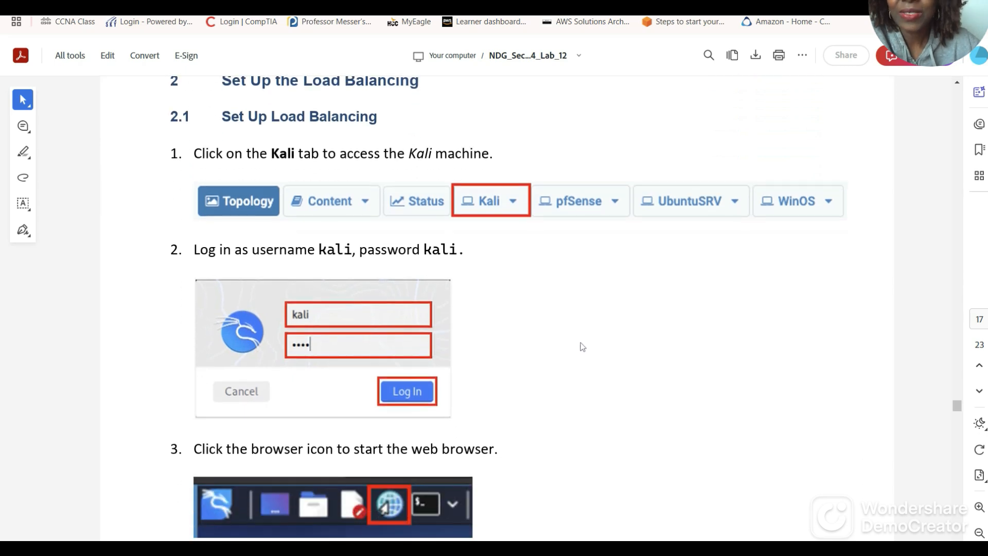
pyautogui.scroll(1, 642, 342)
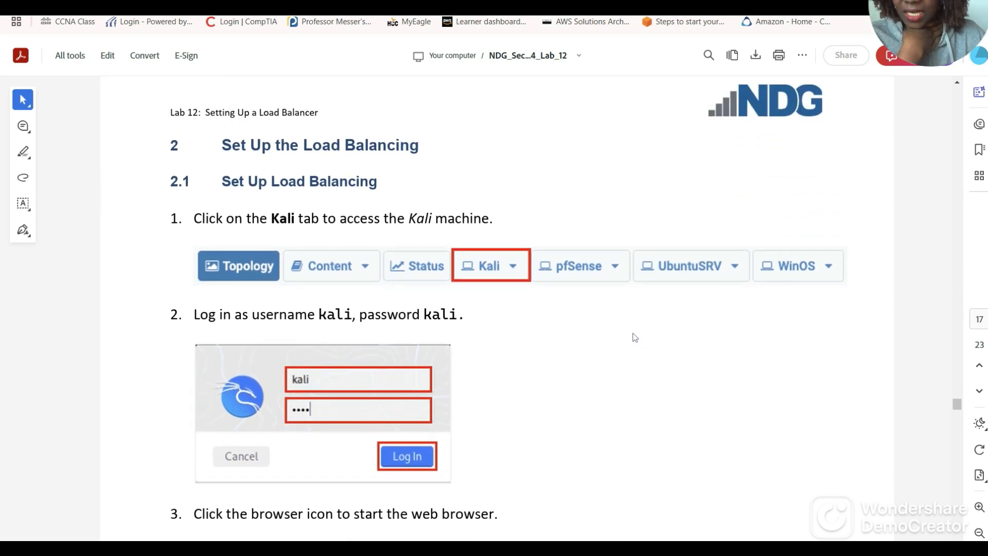
pyautogui.scroll(-1, 634, 340)
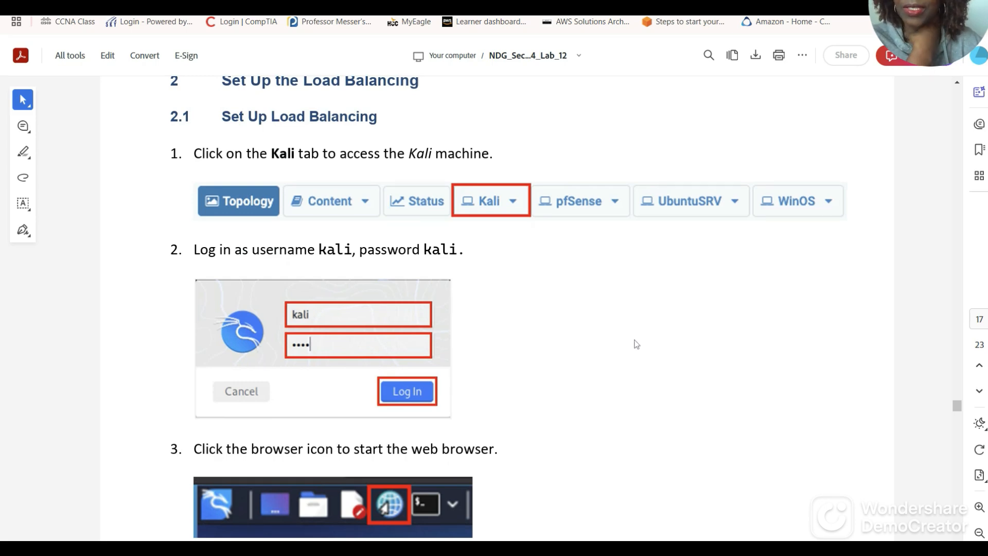
pyautogui.scroll(-2, 633, 346)
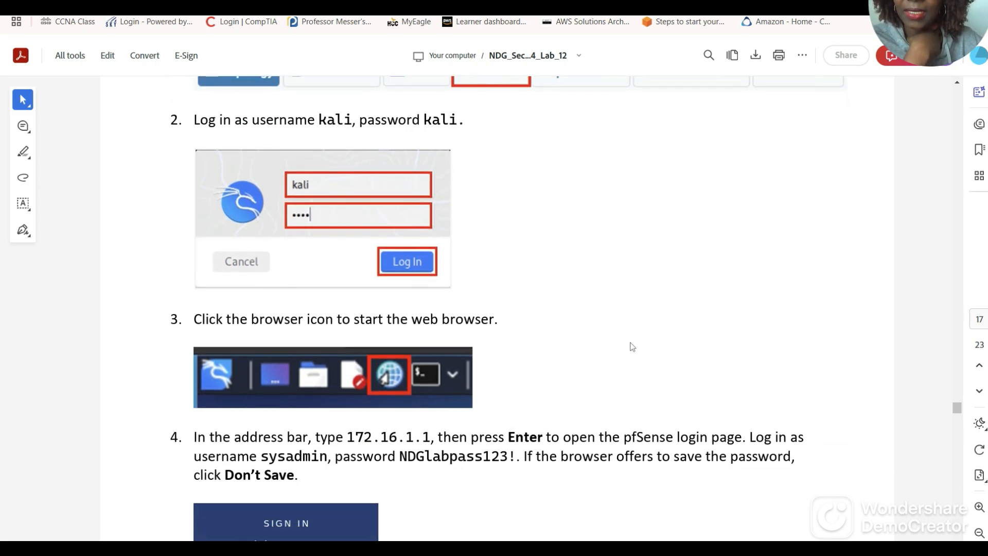
pyautogui.scroll(-3, 633, 345)
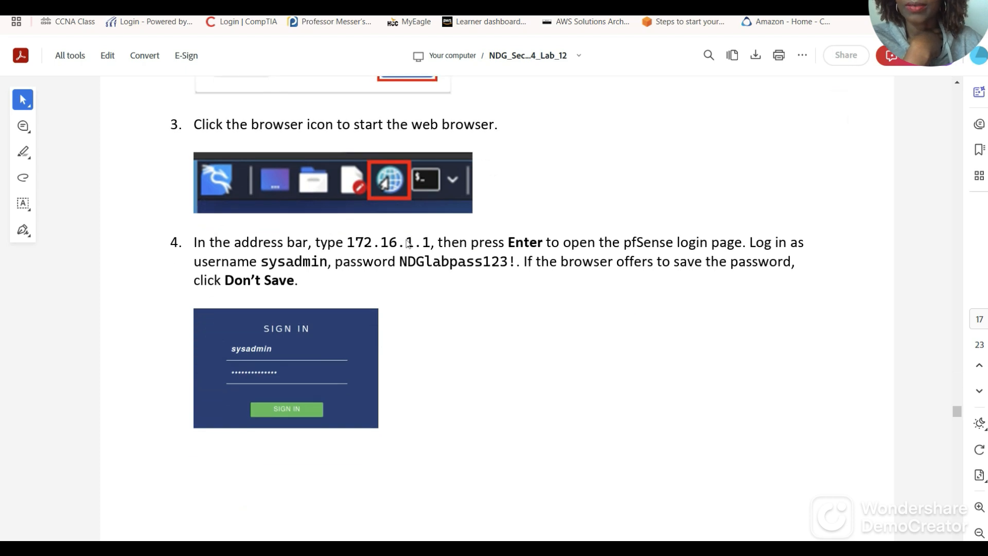
pyautogui.click(191, 4)
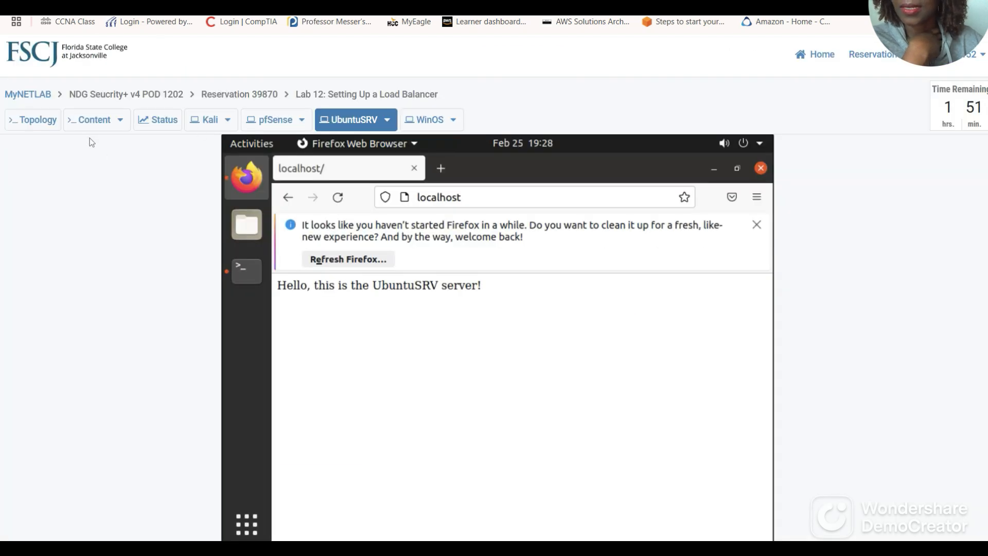
# Open the Kali console and log in with the lab username and password.
pyautogui.click(201, 123)
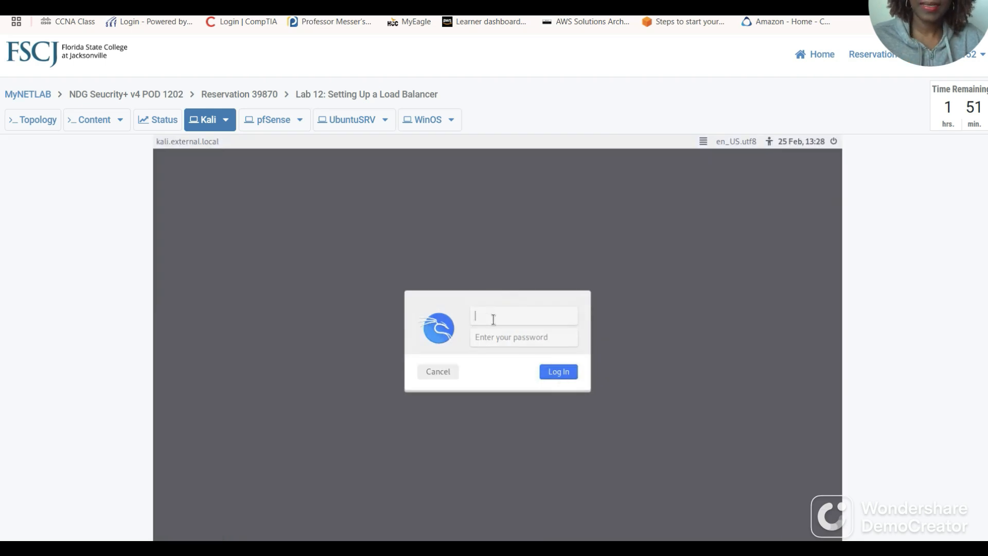
pyautogui.click(492, 316)
pyautogui.write('kali')
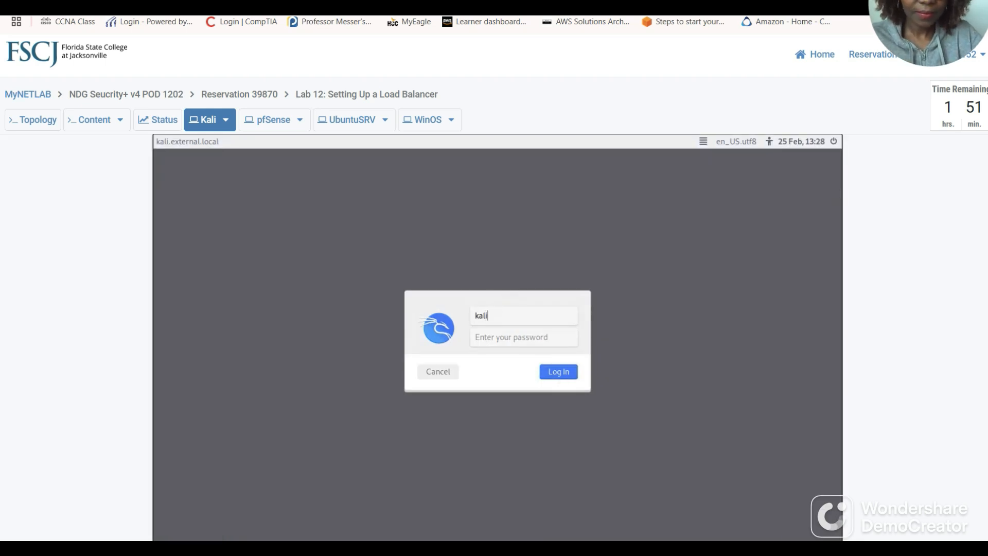
pyautogui.press('Tab')
pyautogui.write('kal')
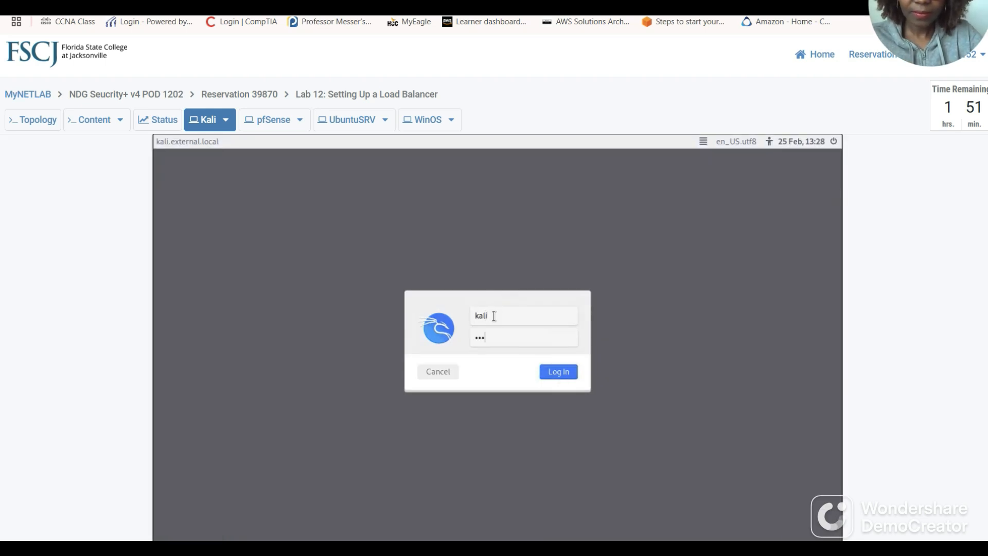
pyautogui.press('Return')
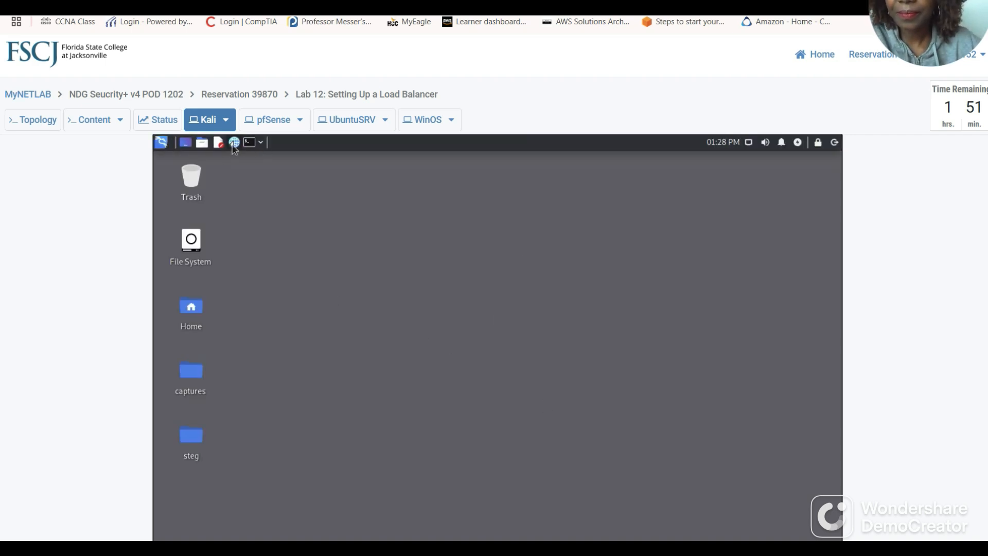
# Launch Kali's web browser and check the guide's steps for the pfSense login at 172.16.1.1.
pyautogui.click(234, 145)
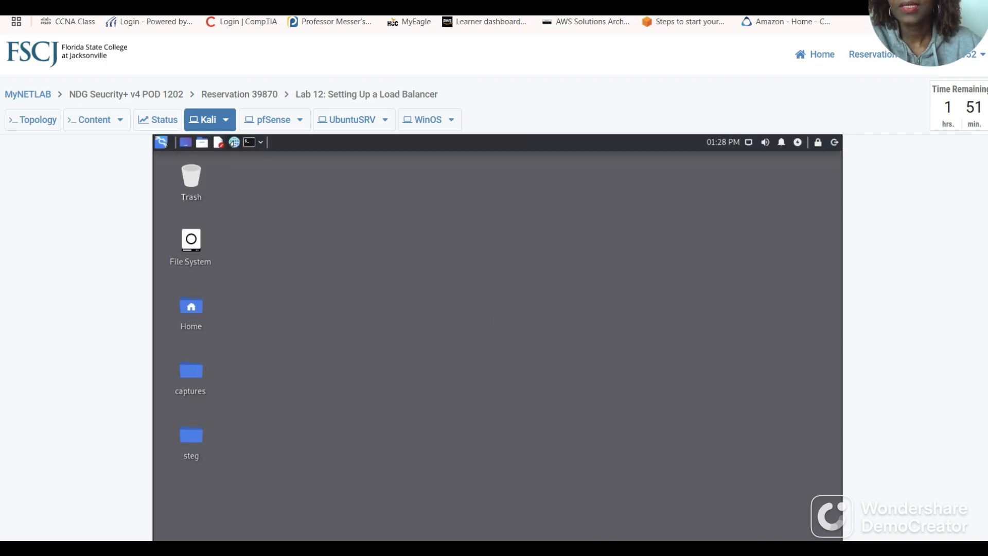
pyautogui.click(323, 4)
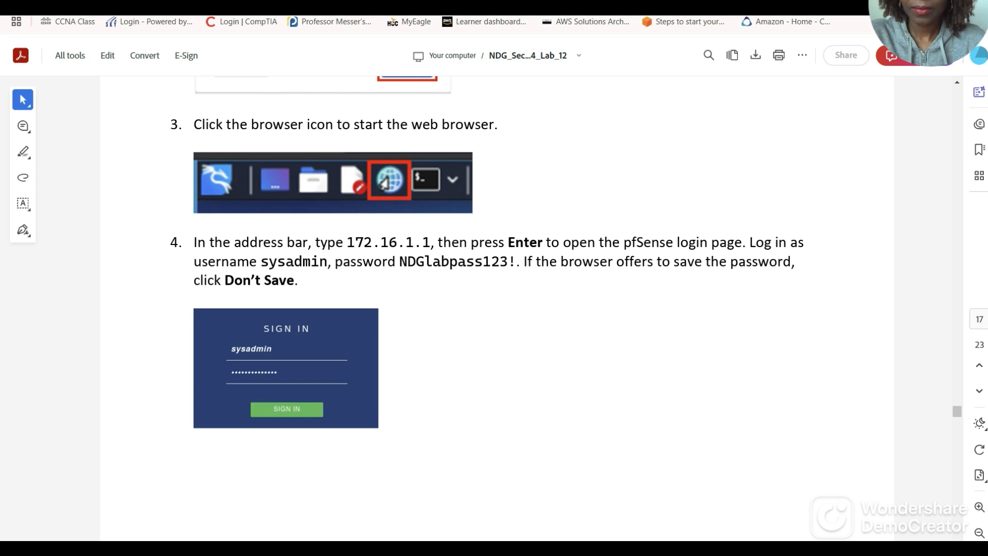
pyautogui.hotkey('ctrl', 'Tab')
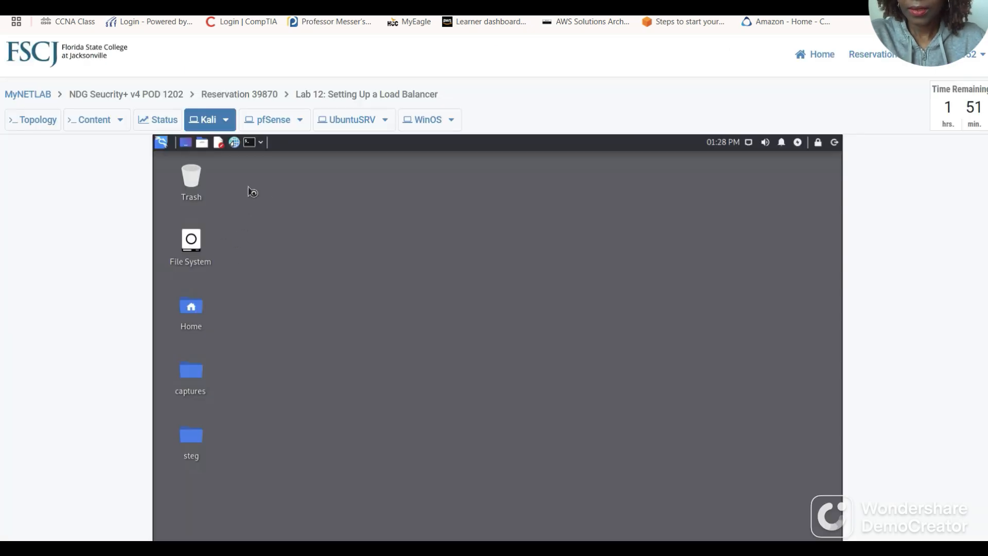
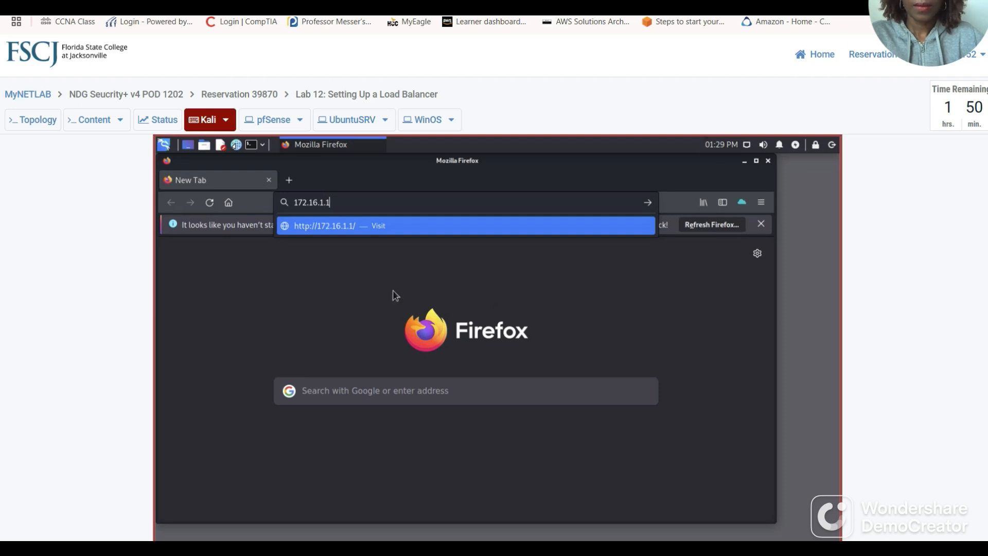
# Sign in to pfSense at 172.16.1.1 from Kali's Firefox with the lab username and password.
pyautogui.click(338, 204)
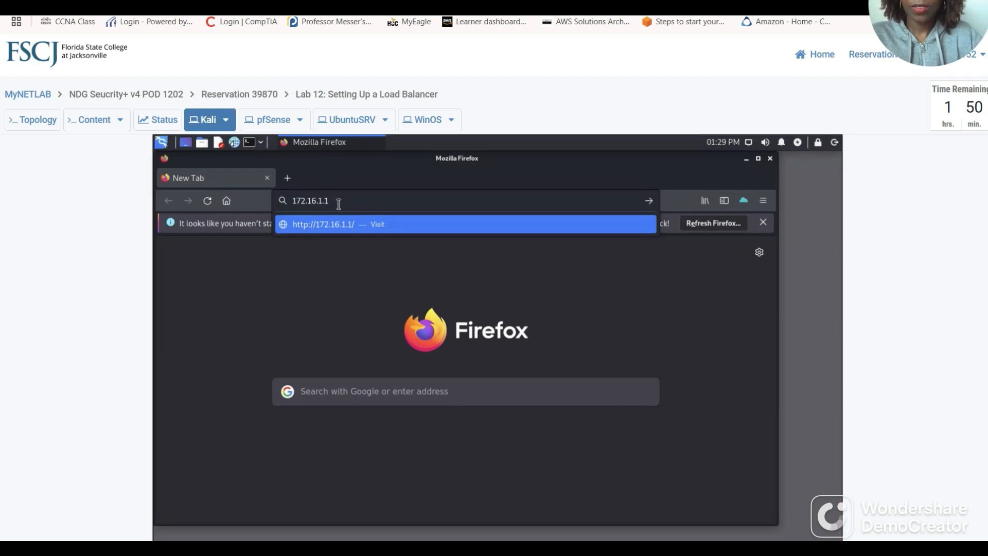
pyautogui.press('Return')
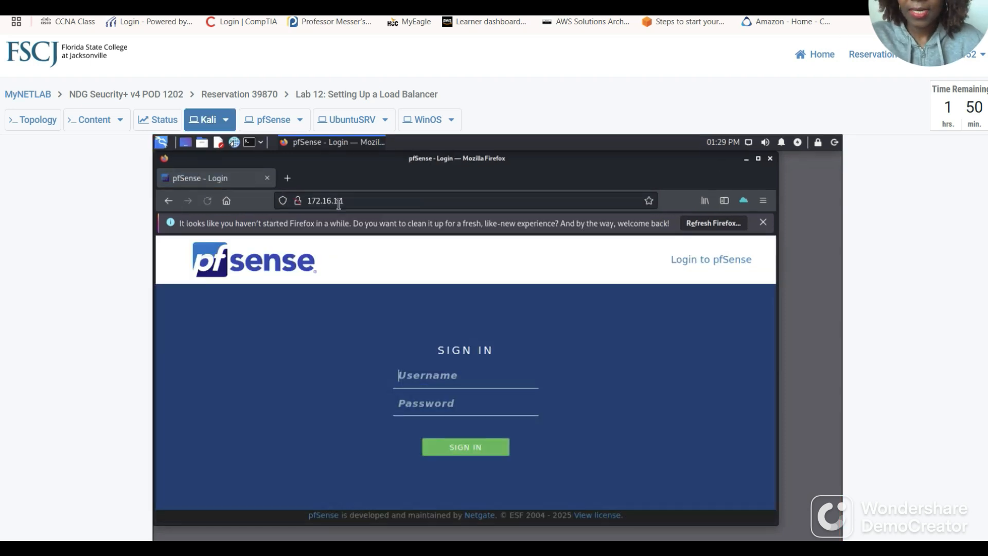
pyautogui.click(405, 380)
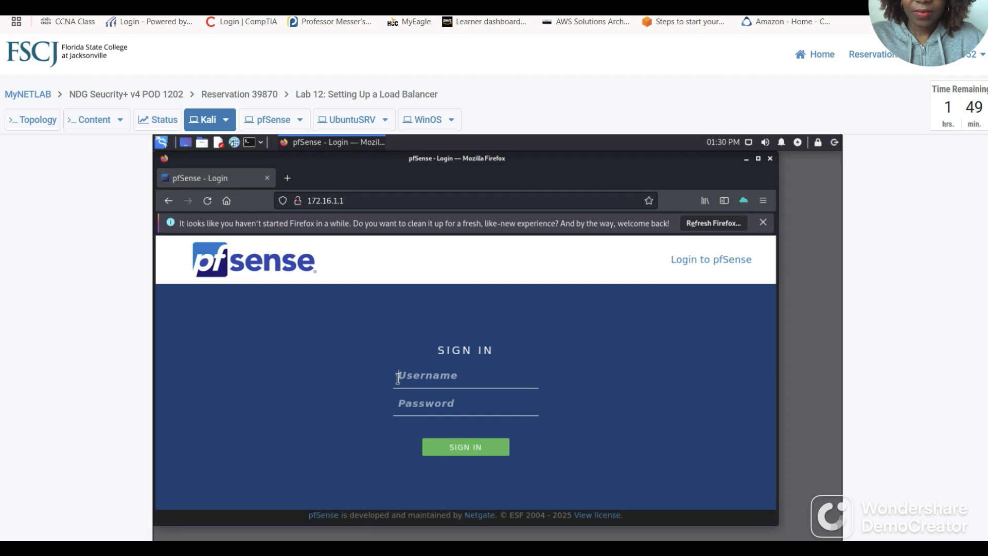
pyautogui.write('sysadmin')
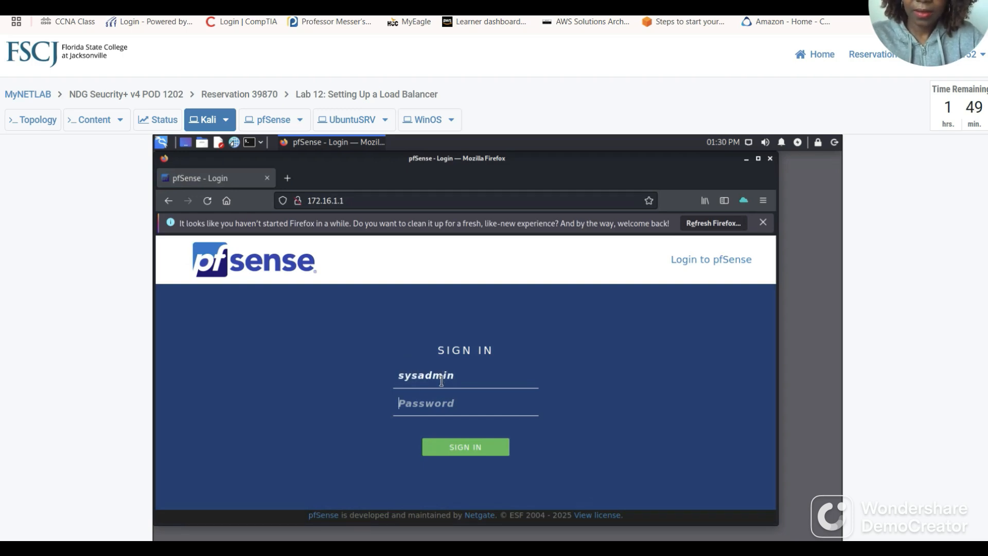
pyautogui.write('Tra')
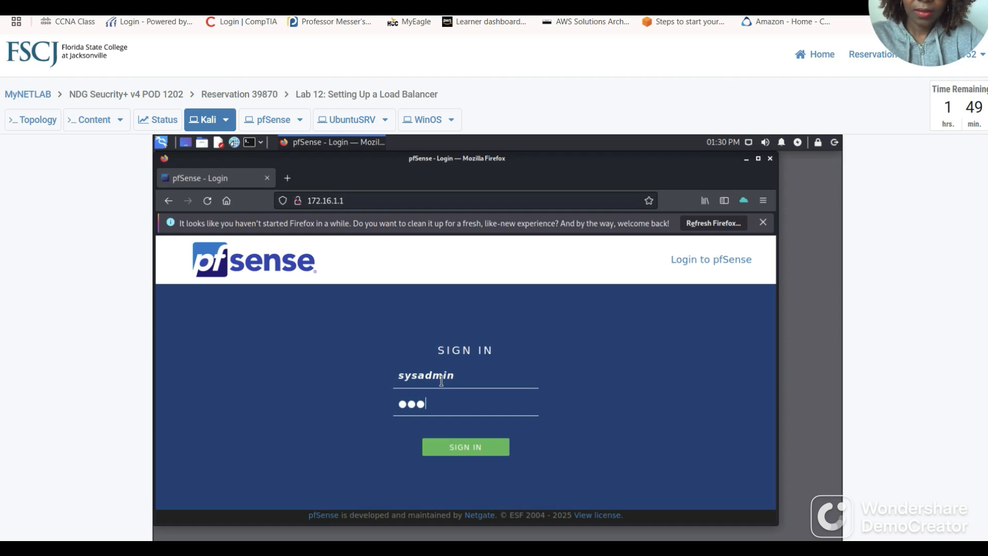
pyautogui.write('in1ng$12')
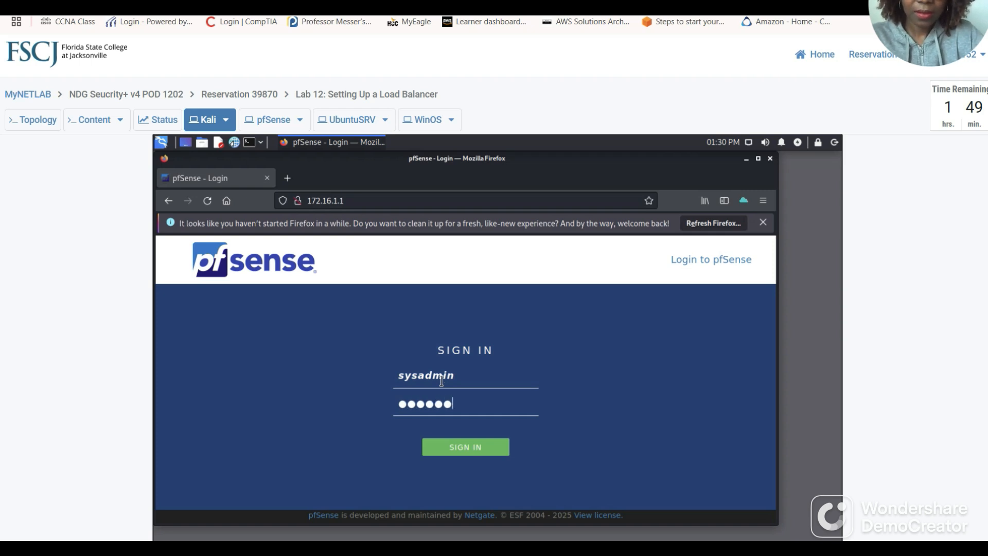
pyautogui.write('3!')
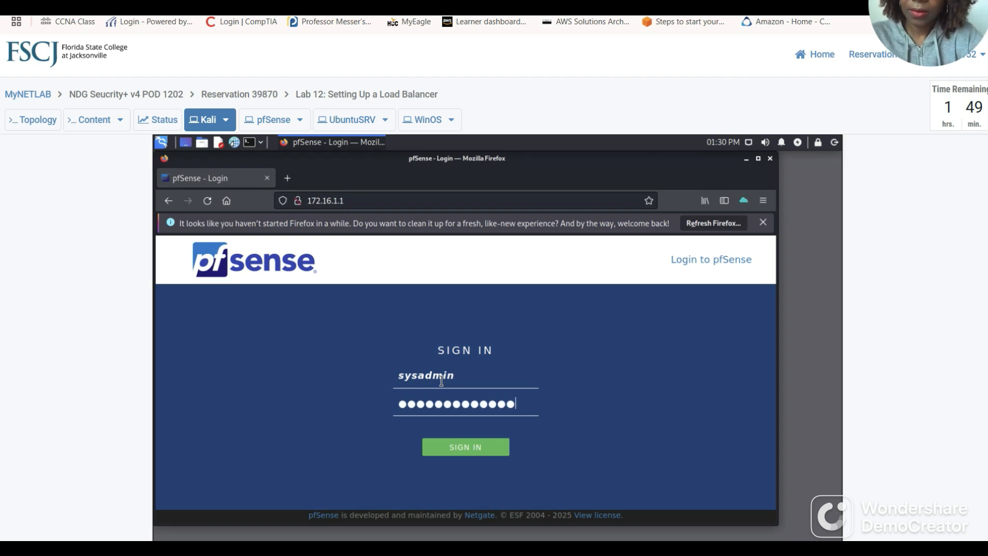
pyautogui.write('@')
pyautogui.press('Return')
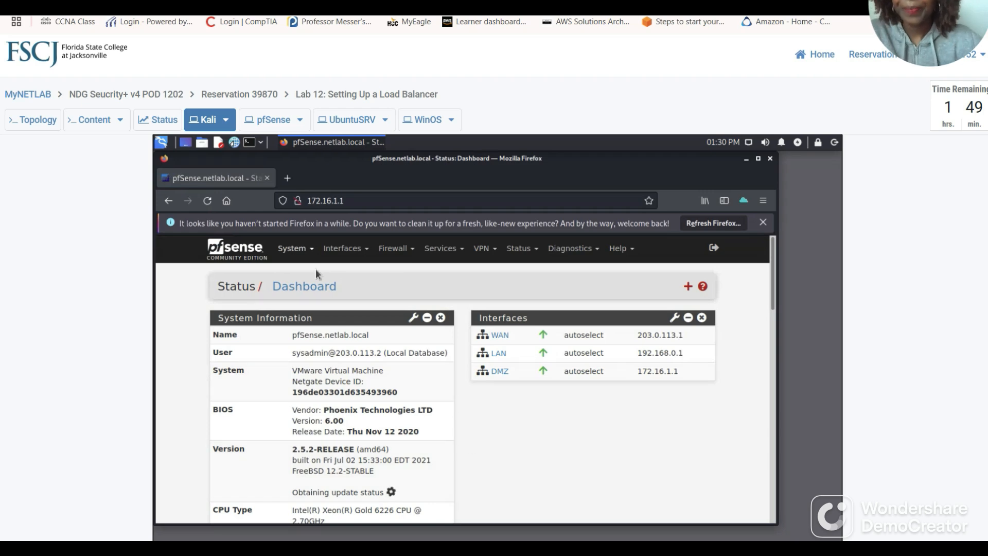
pyautogui.click(309, 4)
# Scroll the lab guide to steps 5 and 6: Services > HAProxy, then Backend tab and Add.
pyautogui.scroll(-10, 419, 207)
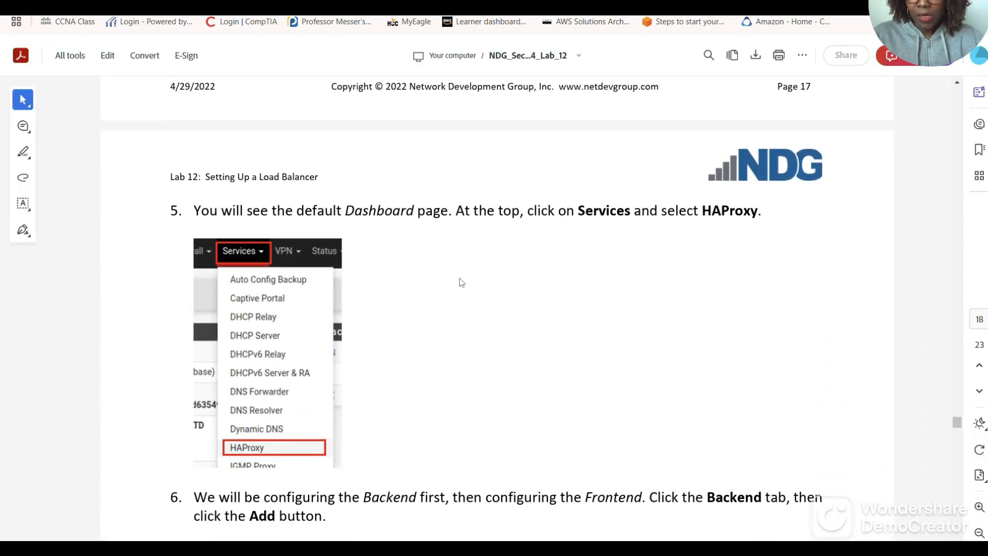
pyautogui.scroll(-1, 466, 284)
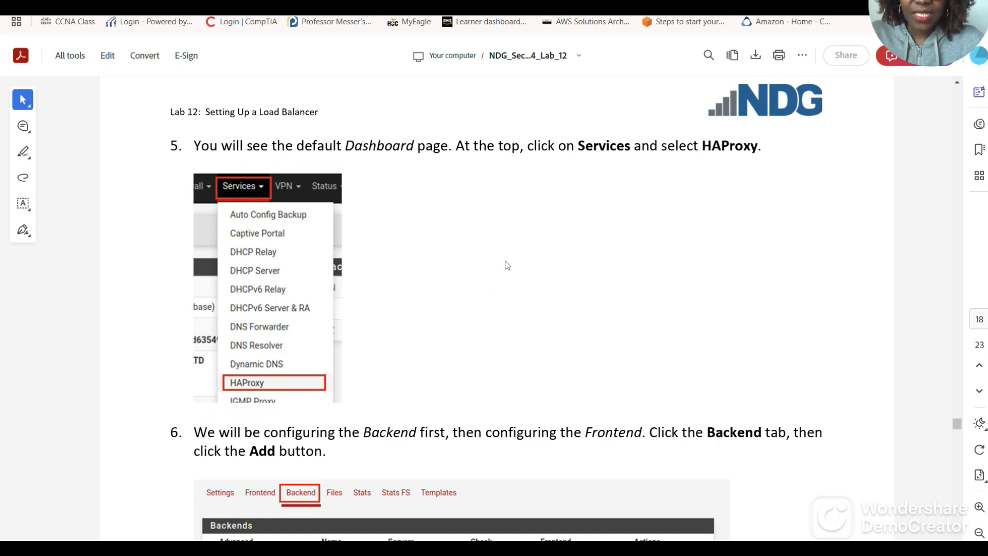
pyautogui.scroll(-1, 530, 278)
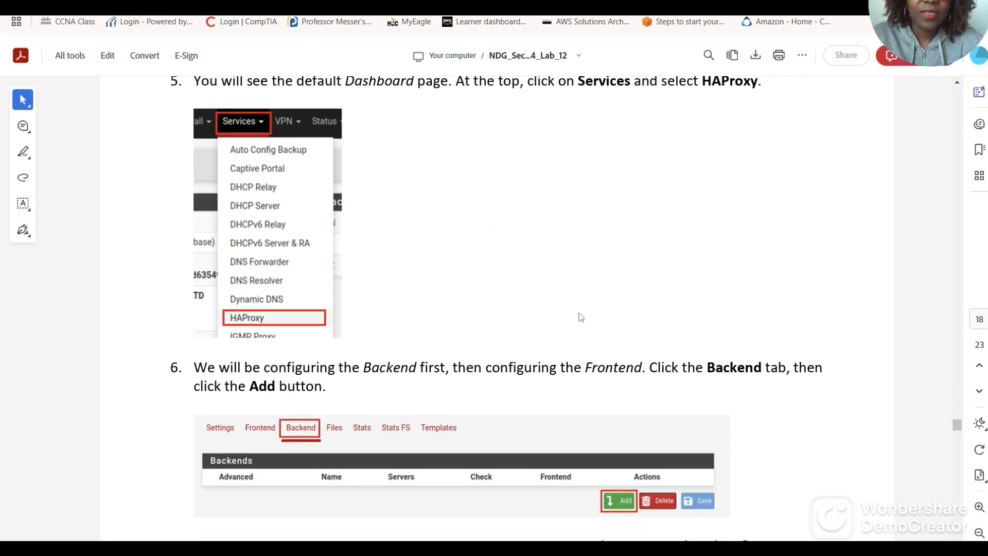
pyautogui.scroll(1, 581, 317)
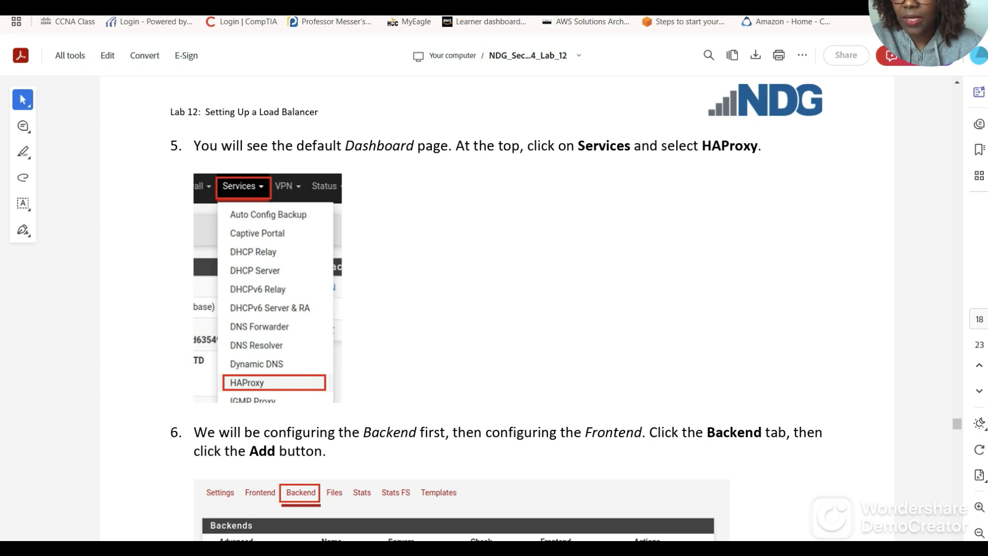
# Open Services > HAProxy in pfSense, showing the empty frontend list.
pyautogui.click(160, 7)
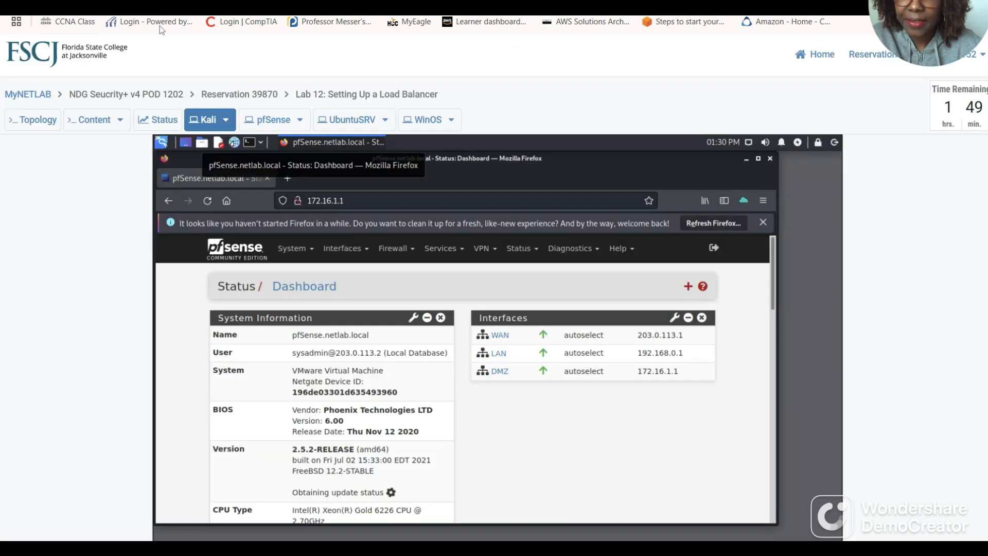
pyautogui.click(443, 249)
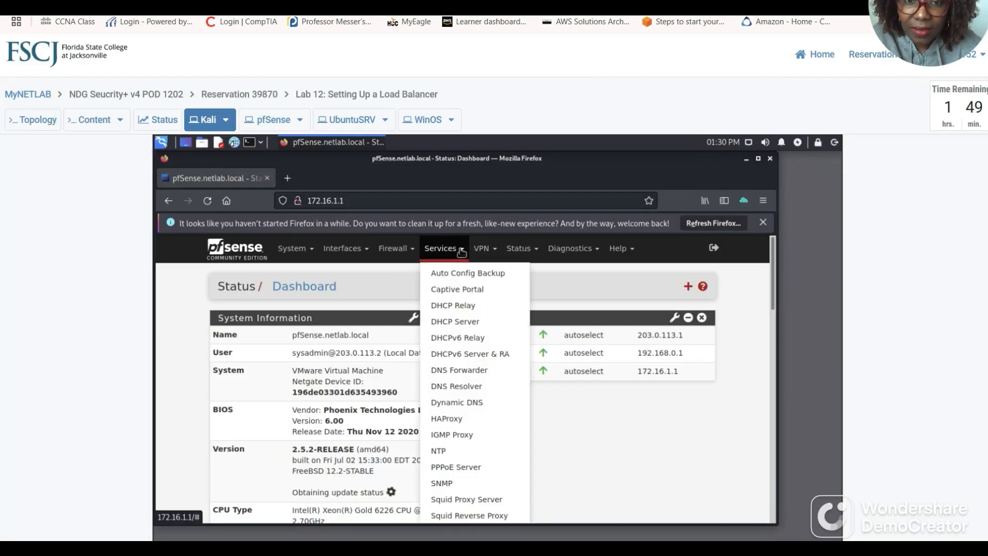
pyautogui.scroll(-2, 465, 407)
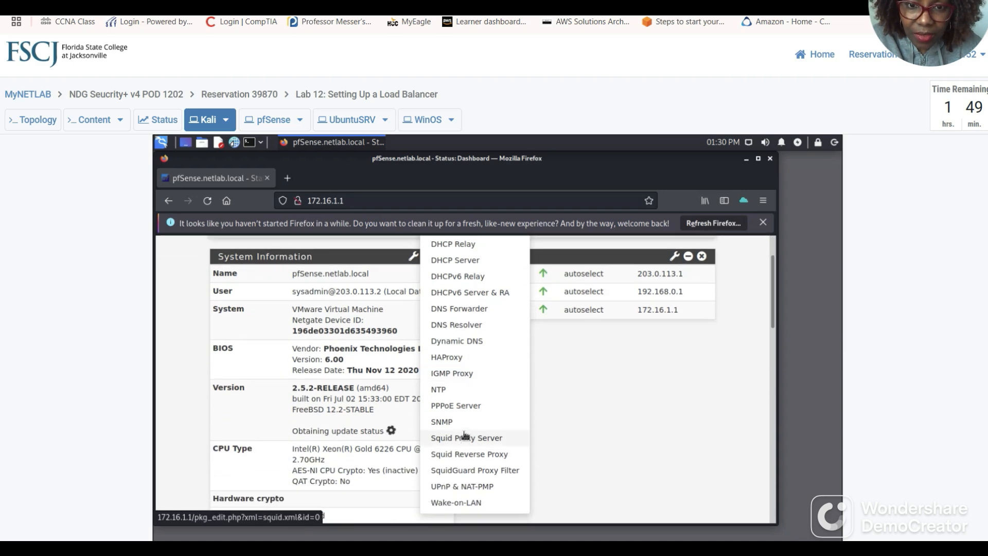
pyautogui.scroll(-2, 465, 437)
pyautogui.scroll(2, 463, 435)
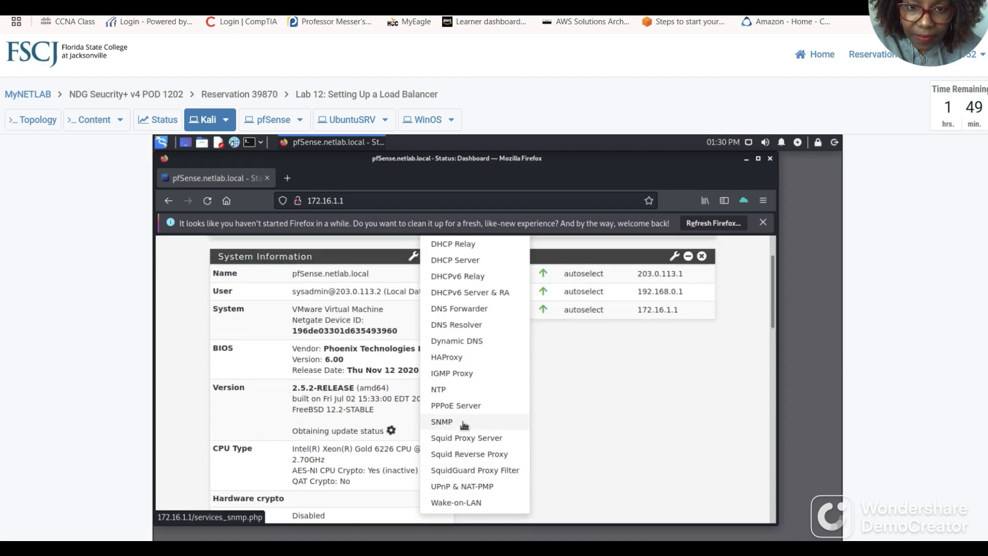
pyautogui.click(451, 358)
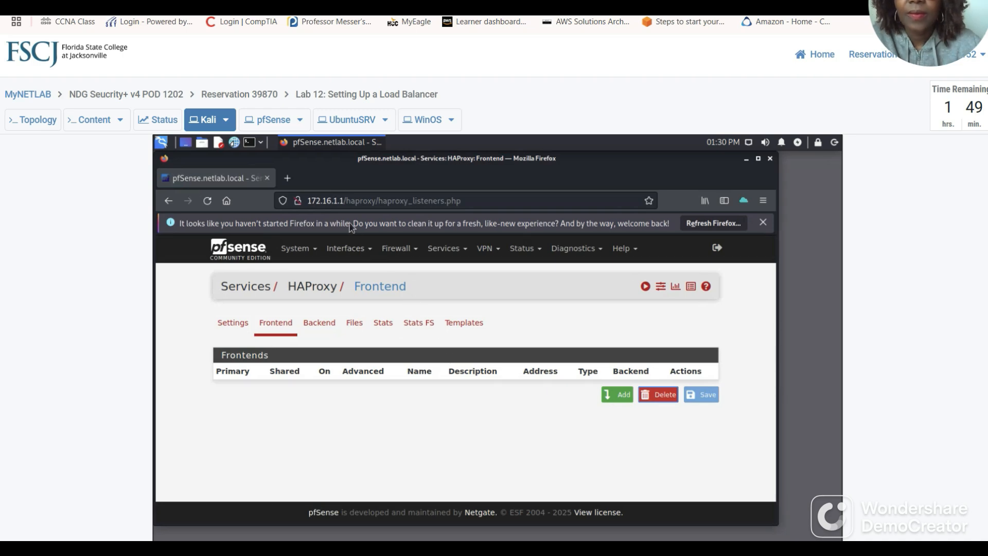
pyautogui.click(324, 2)
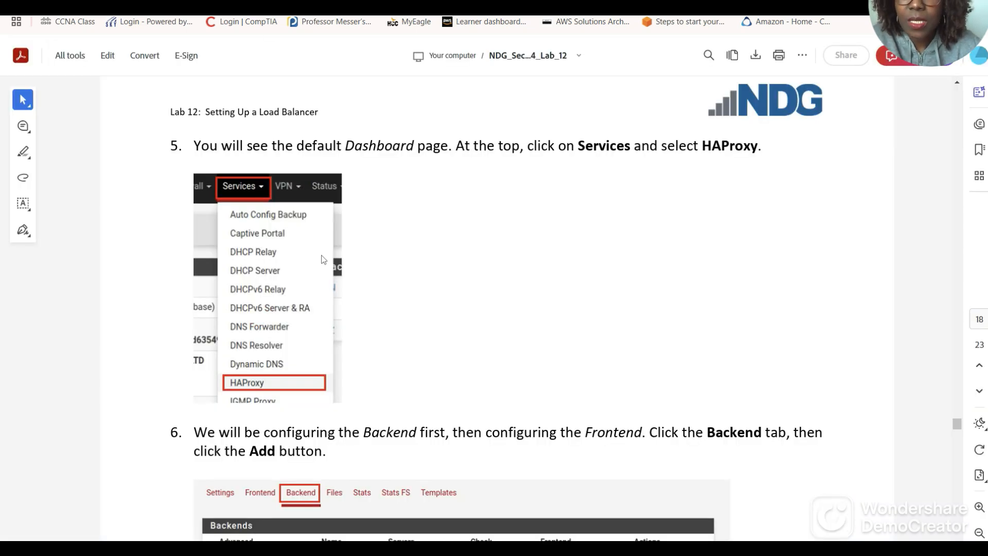
# Scroll the guide to steps 7 and 8: backend name WebServerBackendPool and server WinOS.
pyautogui.scroll(-4, 322, 256)
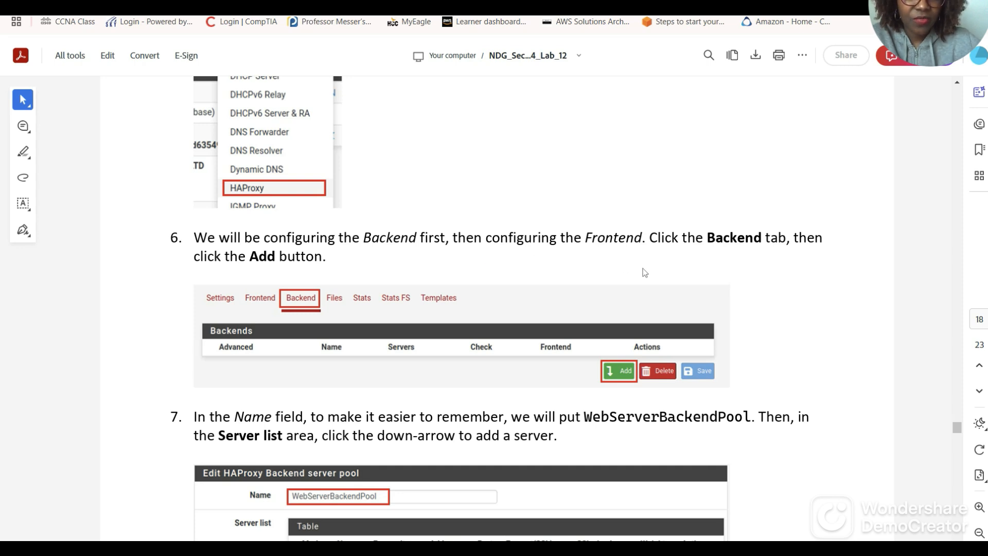
pyautogui.scroll(-1, 749, 260)
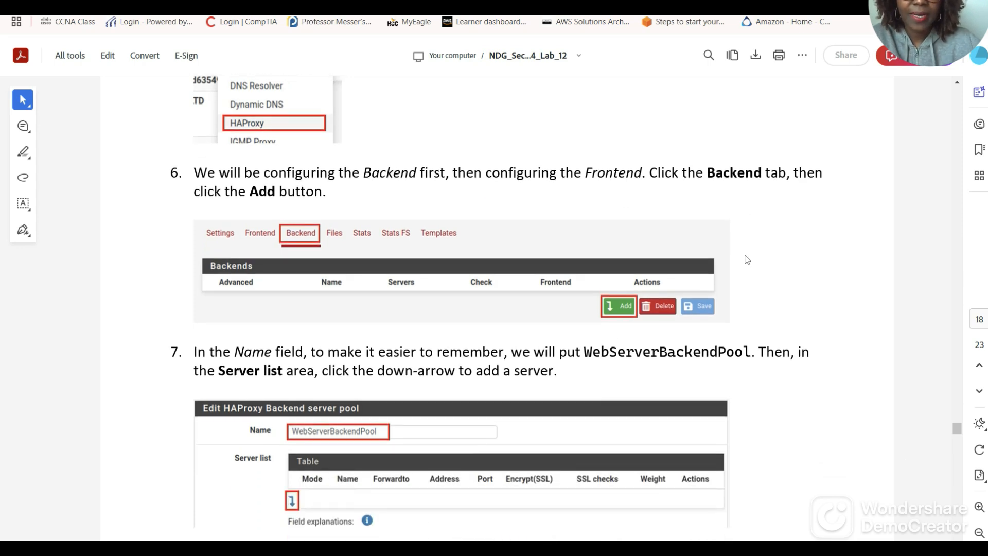
pyautogui.scroll(-1, 754, 248)
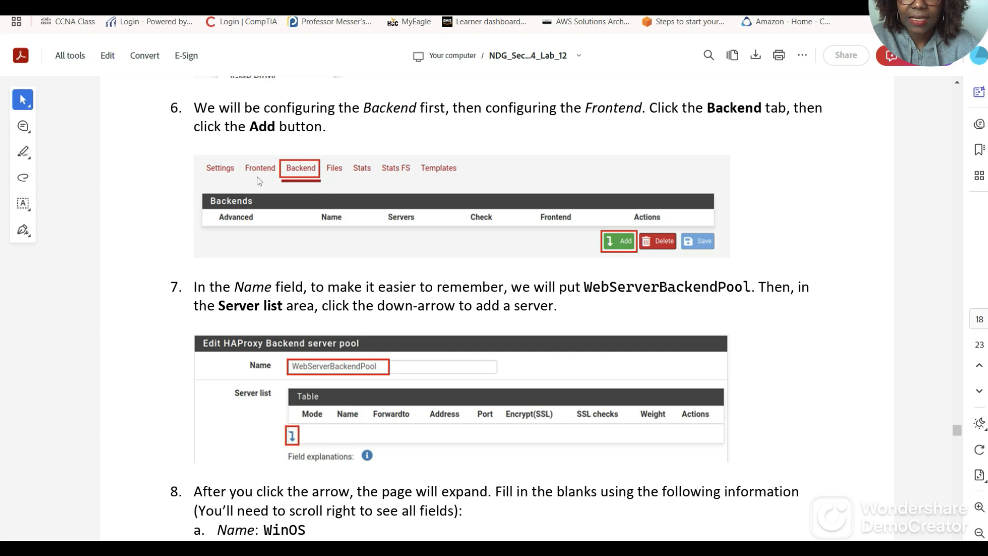
# Start a new HAProxy backend pool from the Backend tab's Add button.
pyautogui.click(139, 6)
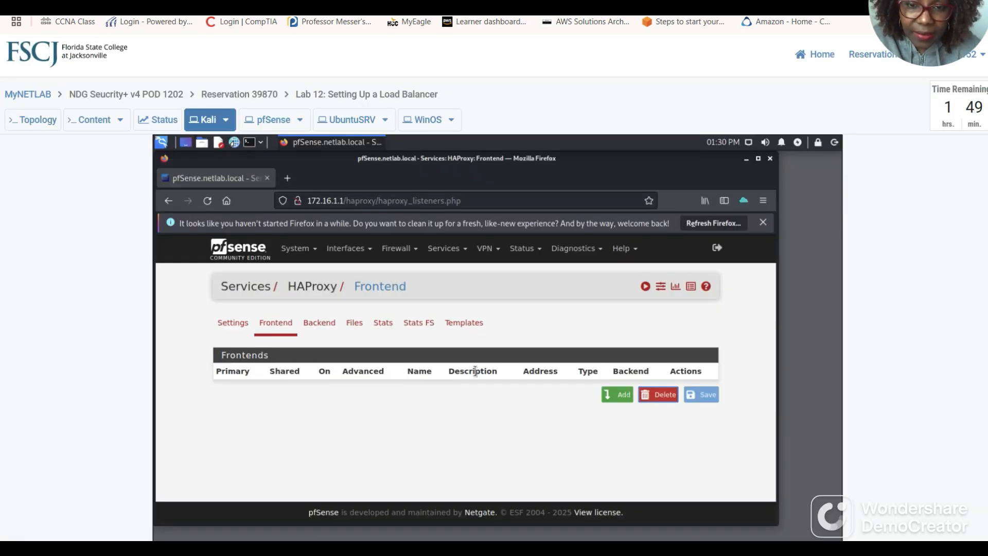
pyautogui.click(323, 323)
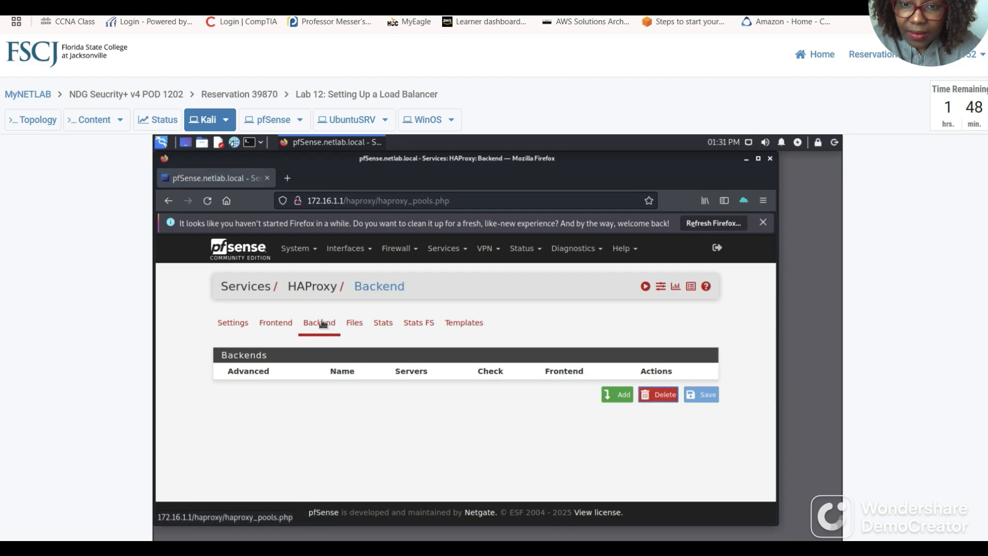
pyautogui.click(620, 395)
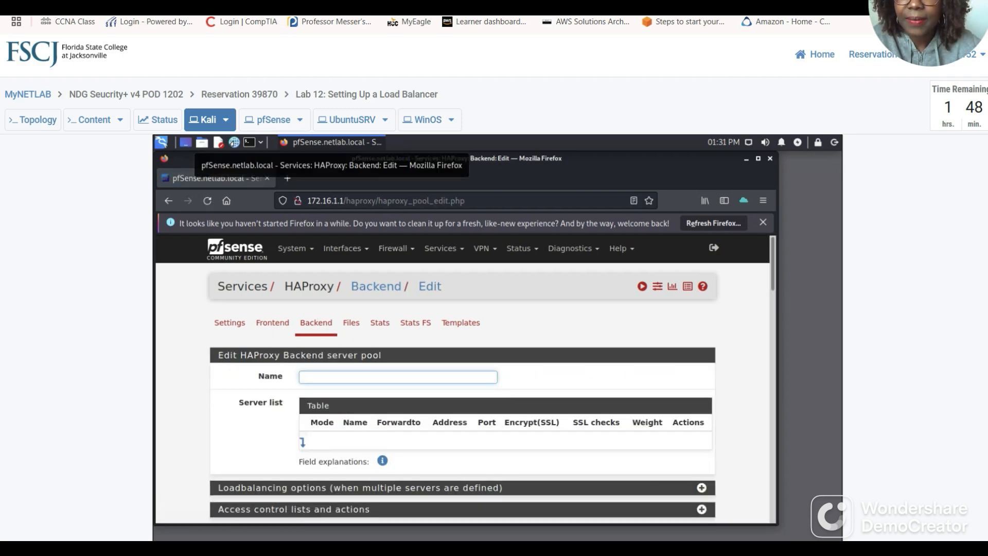
pyautogui.click(361, 3)
# Scroll the guide to step 8's WinOS server row: 192.168.0.50, port 80, weight 50.
pyautogui.scroll(-2, 351, 305)
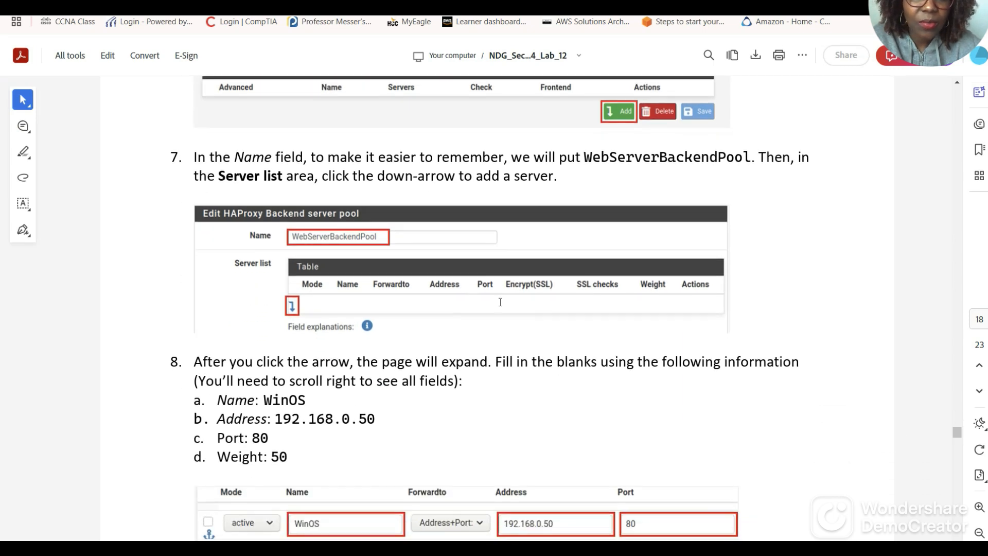
pyautogui.scroll(-1, 478, 334)
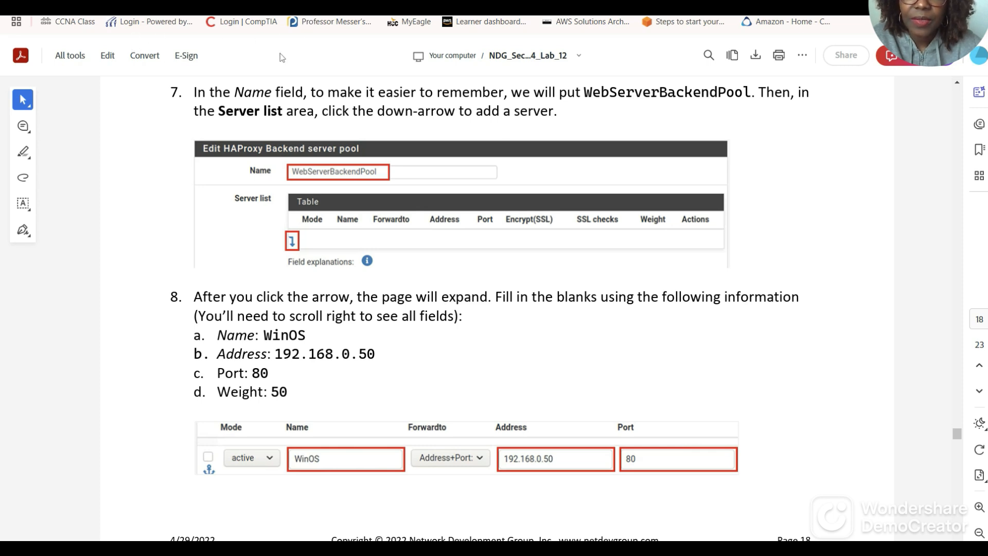
# Name the backend pool WebServerBackendPool.
pyautogui.click(198, 5)
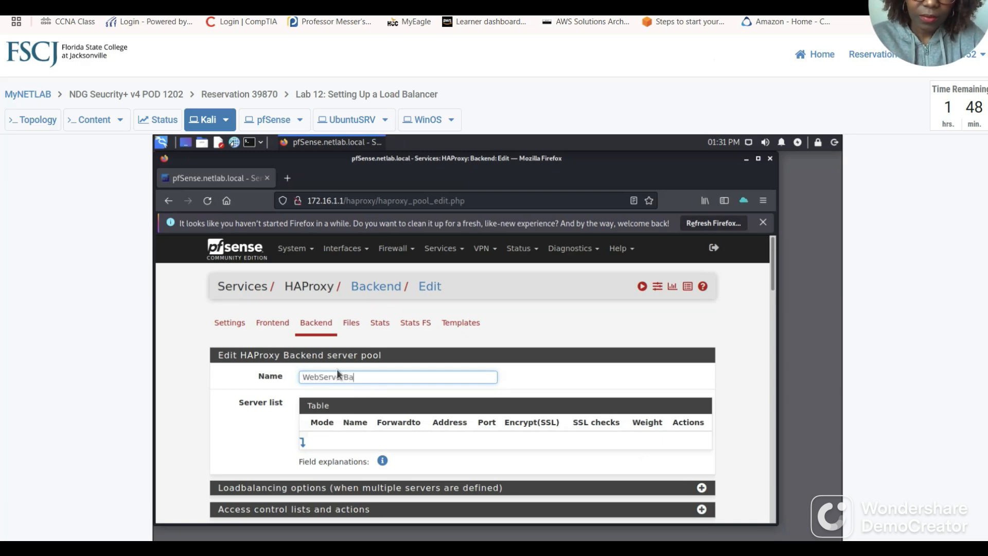
pyautogui.write('WebServerBackendPool')
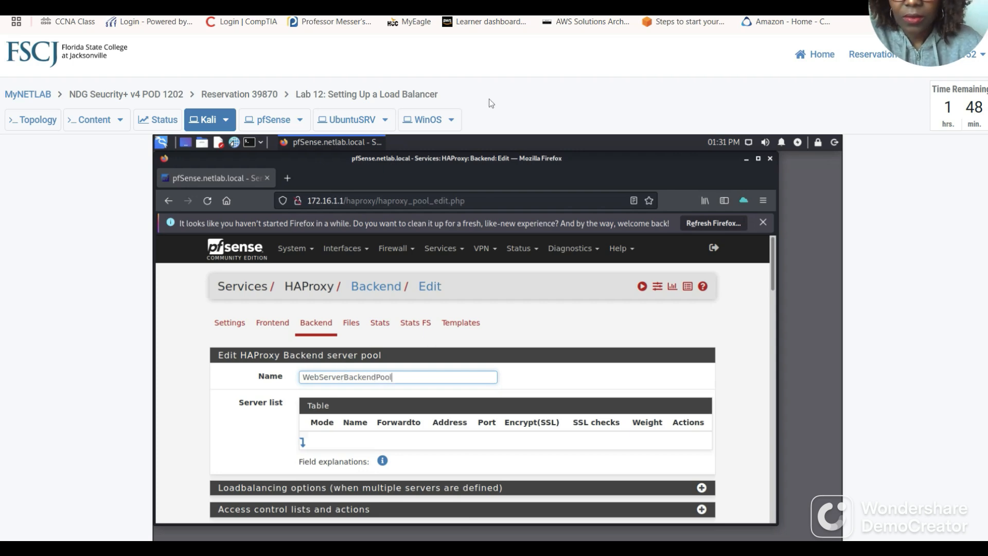
pyautogui.hotkey('ctrl', 'Tab')
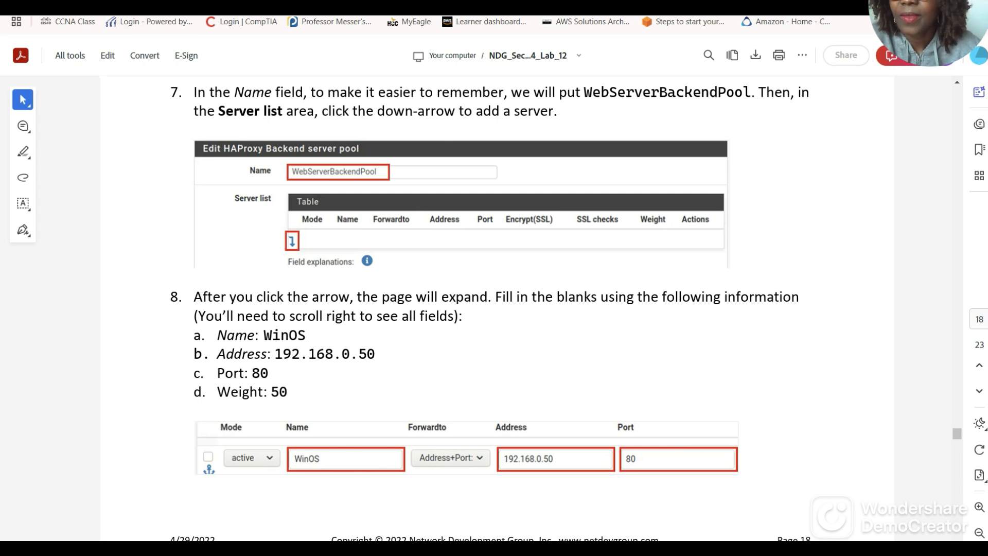
pyautogui.hotkey('ctrl', 'shift', 'Tab')
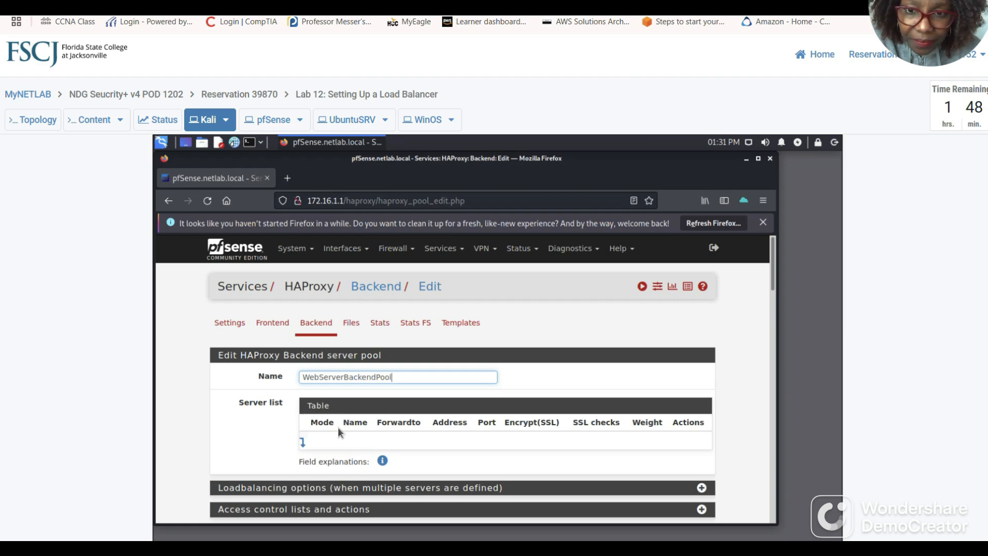
# Add a blank server row to the pool and scroll the guide to the WinOS weight of 50.
pyautogui.click(303, 442)
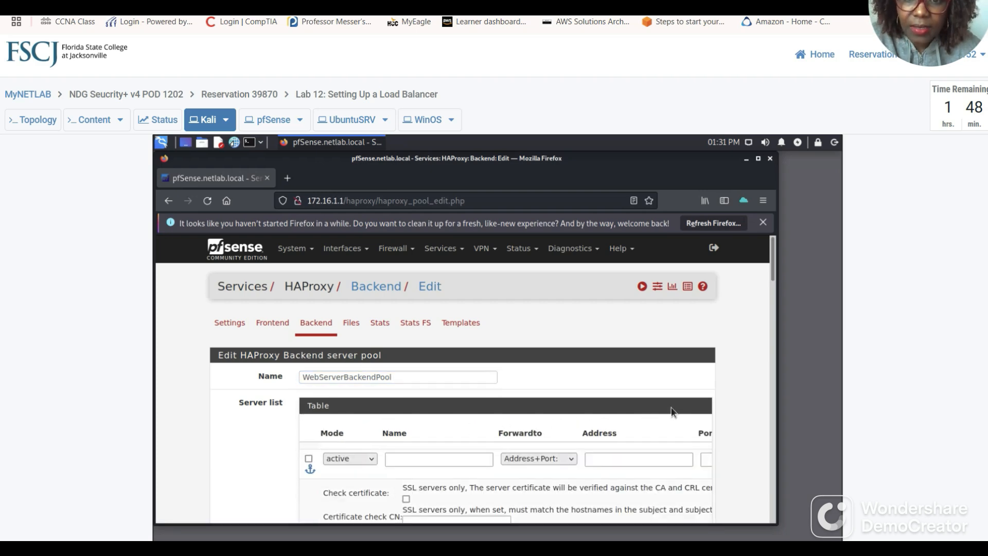
pyautogui.click(283, 6)
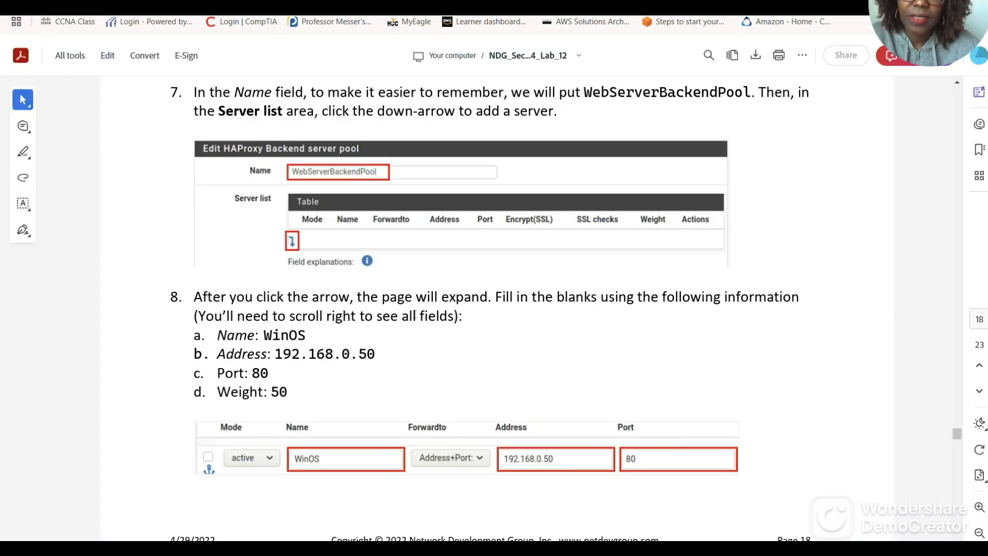
pyautogui.scroll(-2, 453, 316)
pyautogui.scroll(-1, 606, 262)
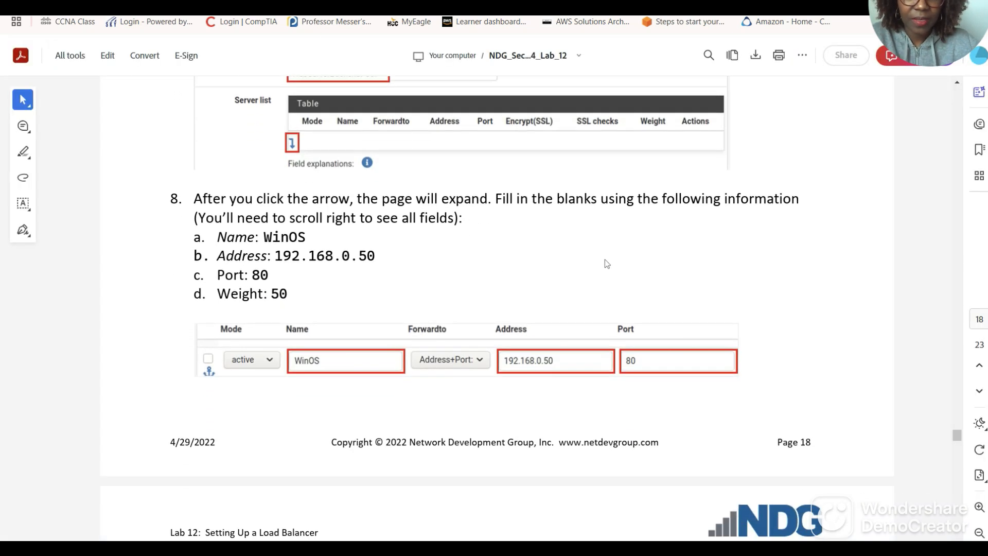
pyautogui.scroll(-3, 607, 264)
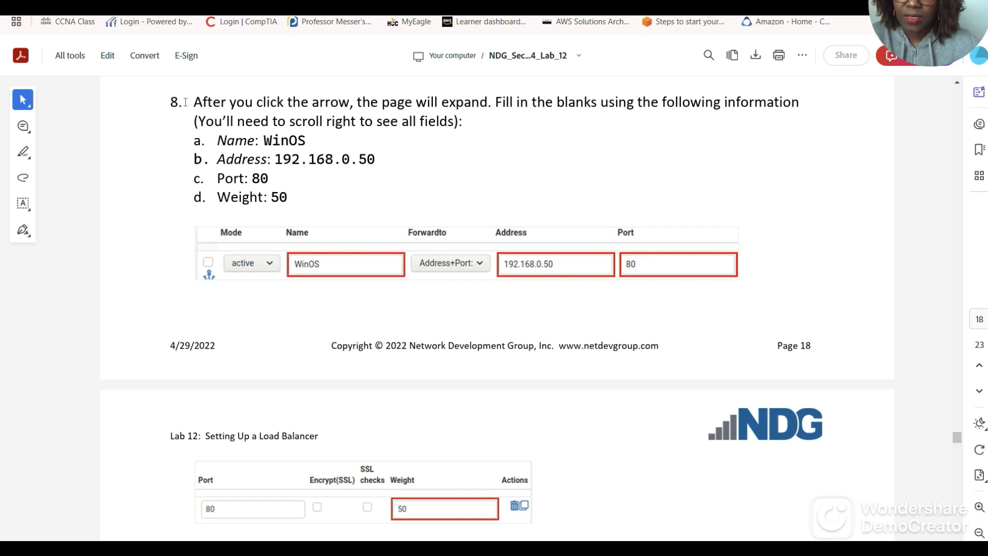
# Fill the first server row with name WinOS, address 192.168.0.50 and port 80.
pyautogui.hotkey('ctrl', 'Tab')
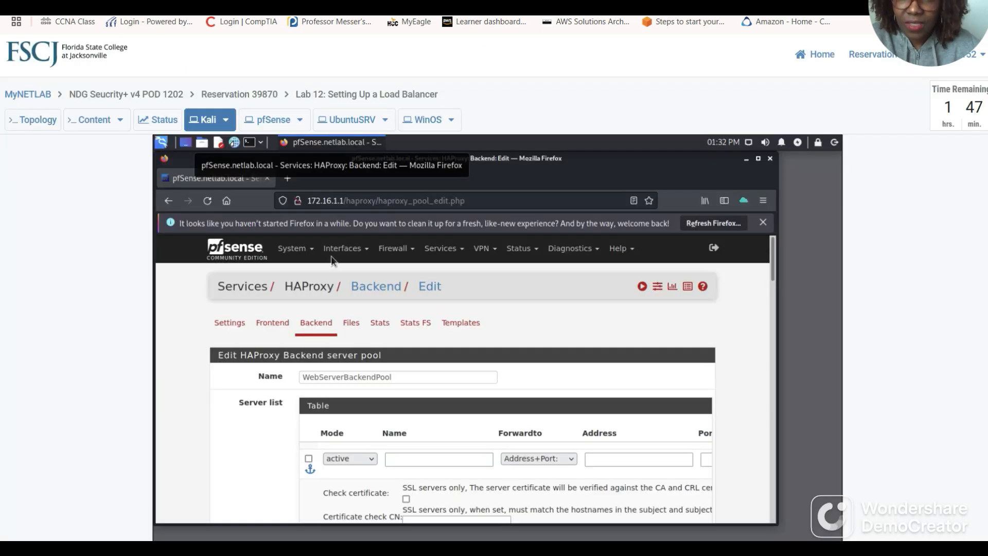
pyautogui.scroll(-2, 641, 399)
pyautogui.scroll(-2, 640, 400)
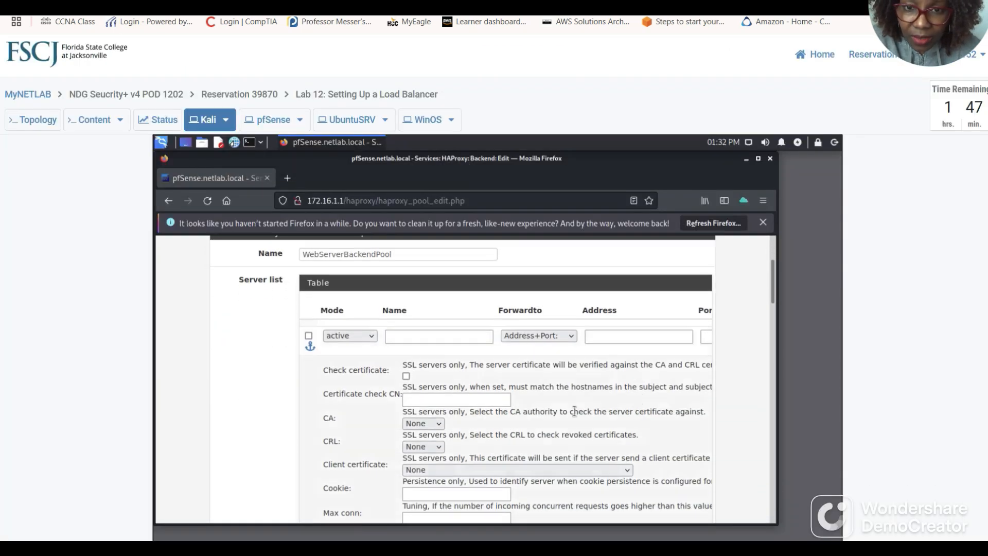
pyautogui.click(423, 337)
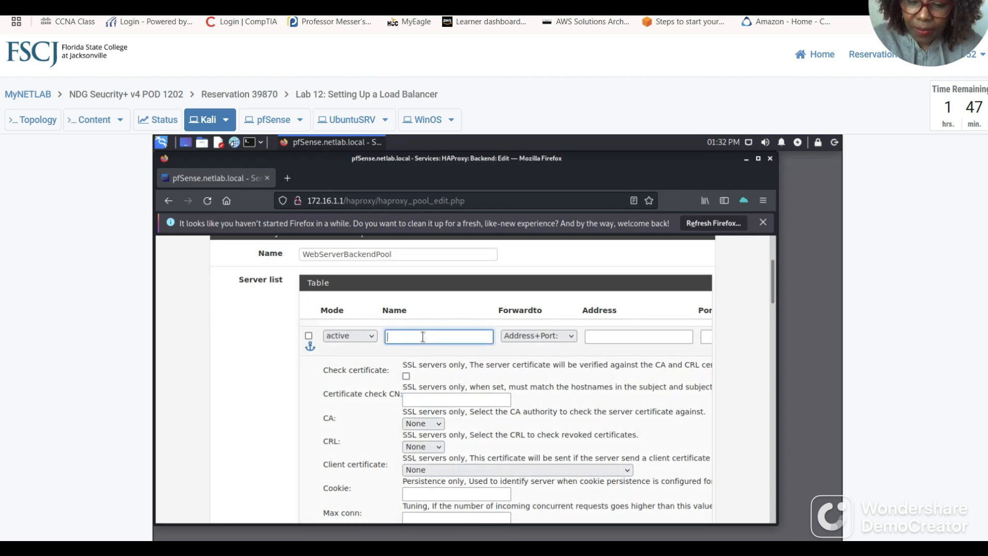
pyautogui.write('Win')
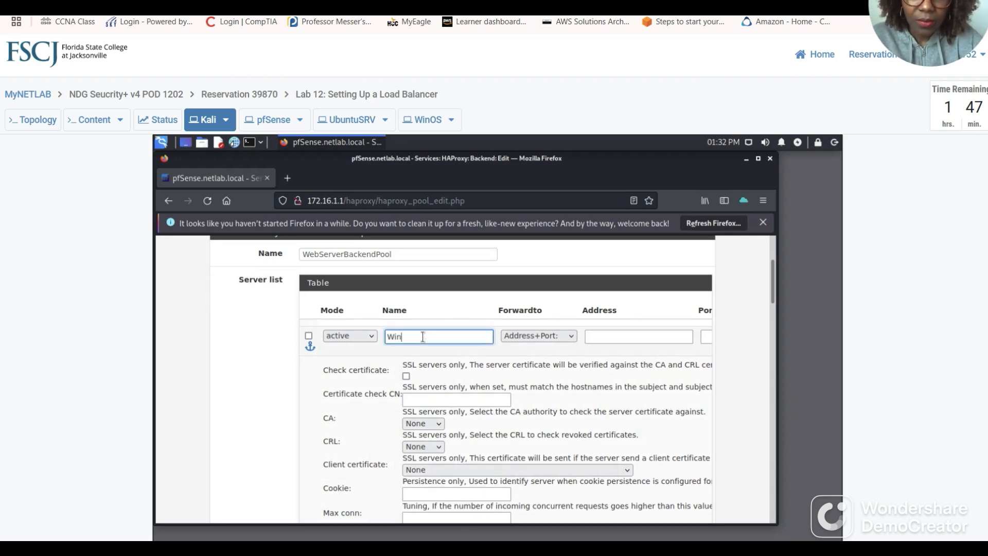
pyautogui.write('OS')
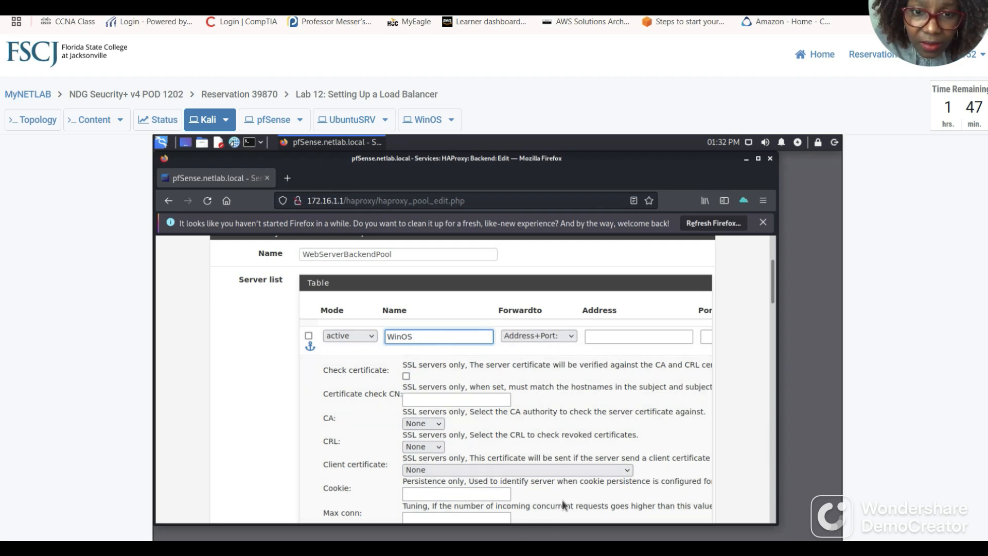
pyautogui.click(626, 337)
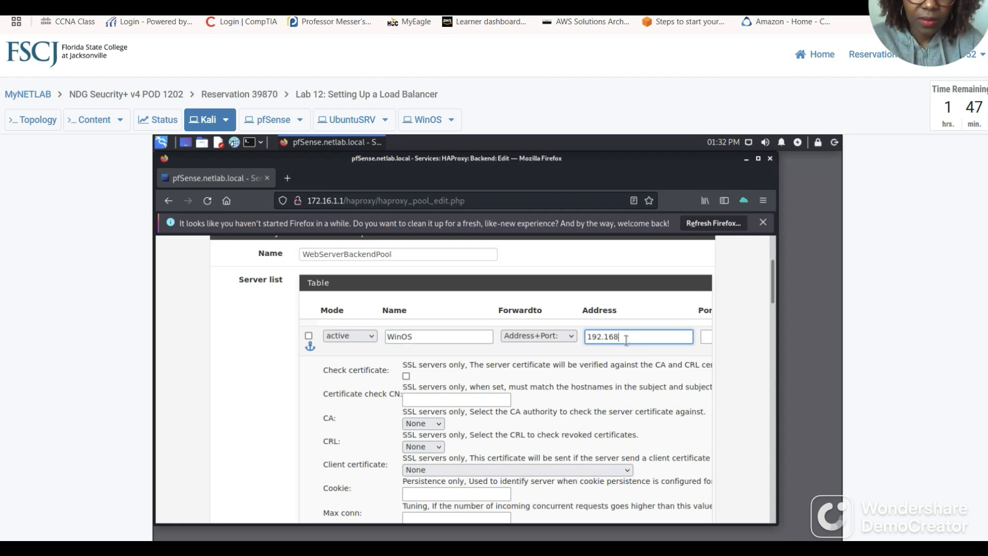
pyautogui.write('192.168.0')
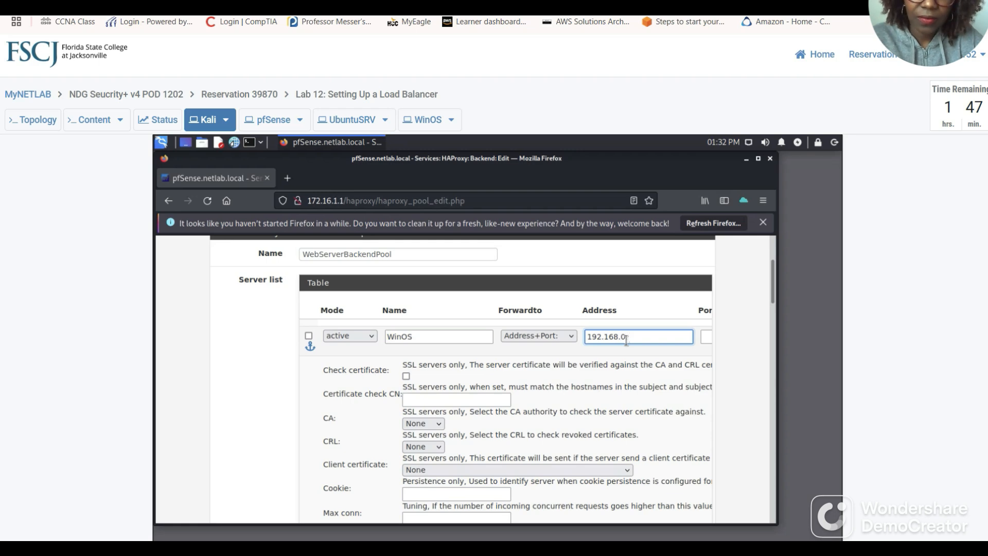
pyautogui.write('.50')
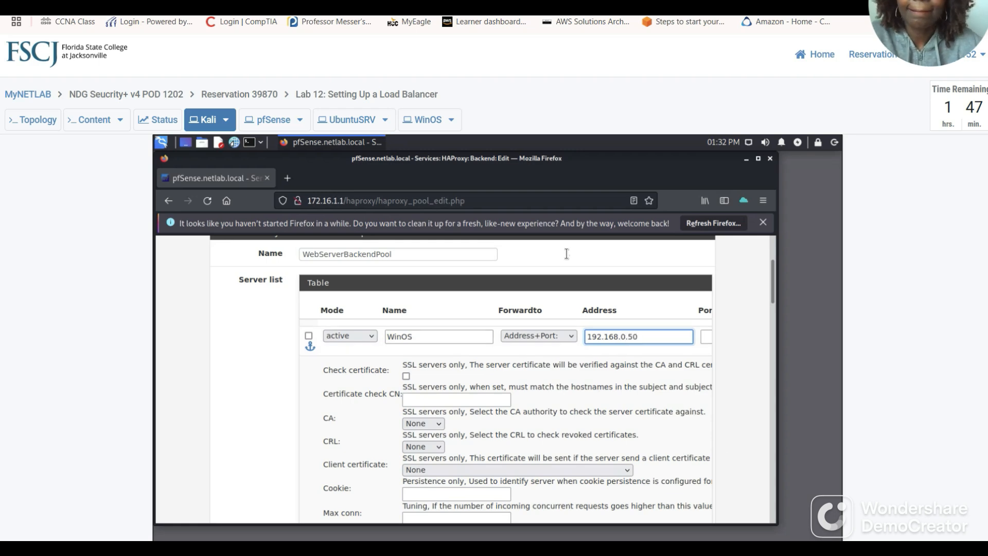
pyautogui.hotkey('ctrl', 'Tab')
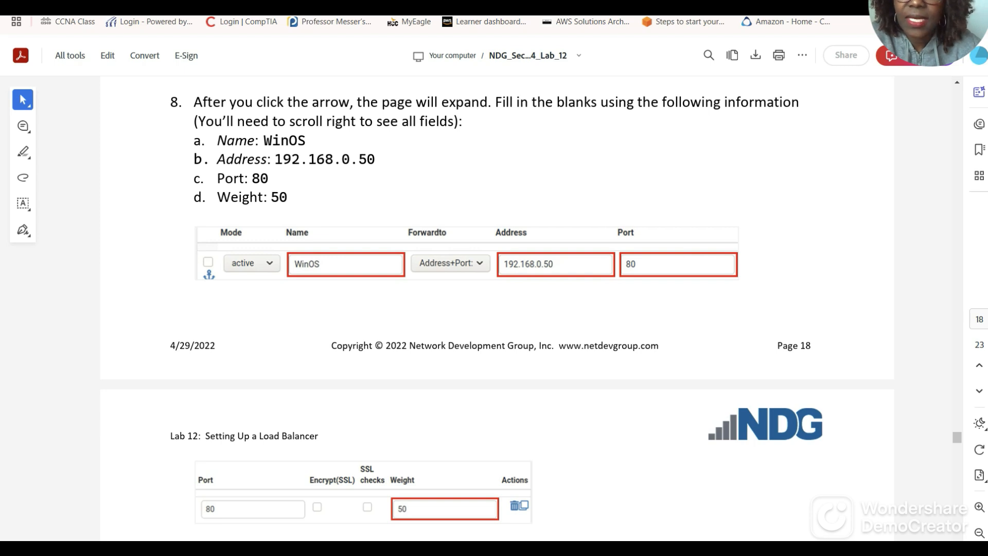
pyautogui.hotkey('ctrl', 'Tab')
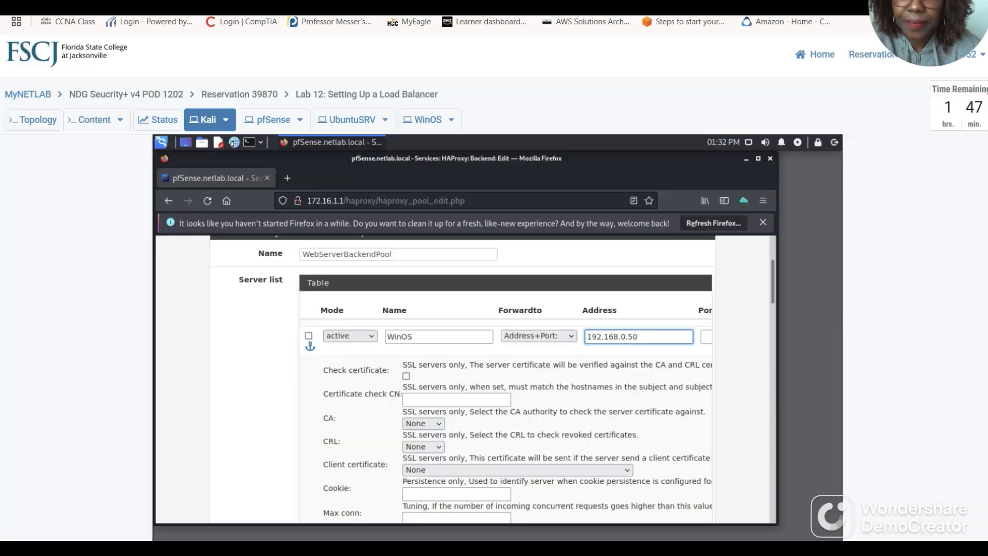
pyautogui.click(703, 336)
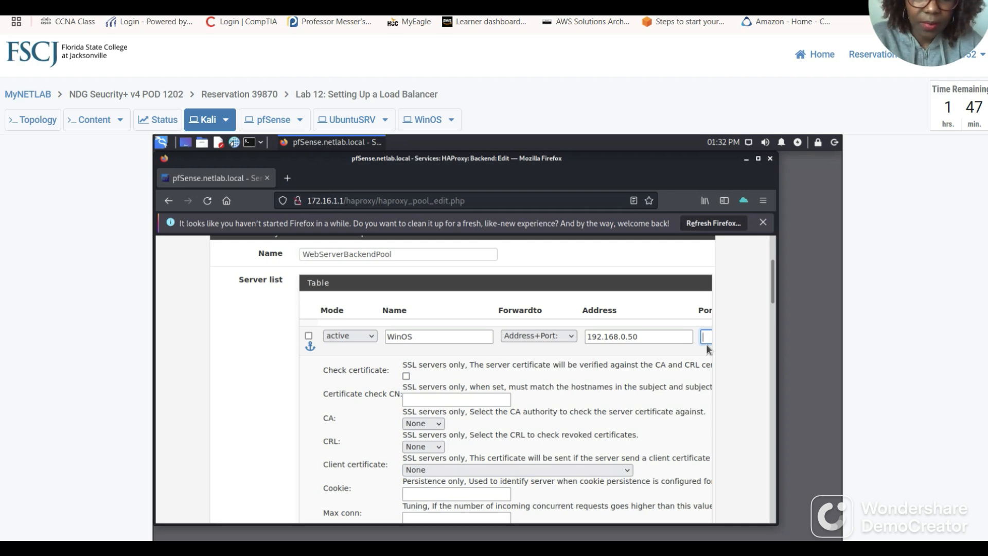
pyautogui.write('80')
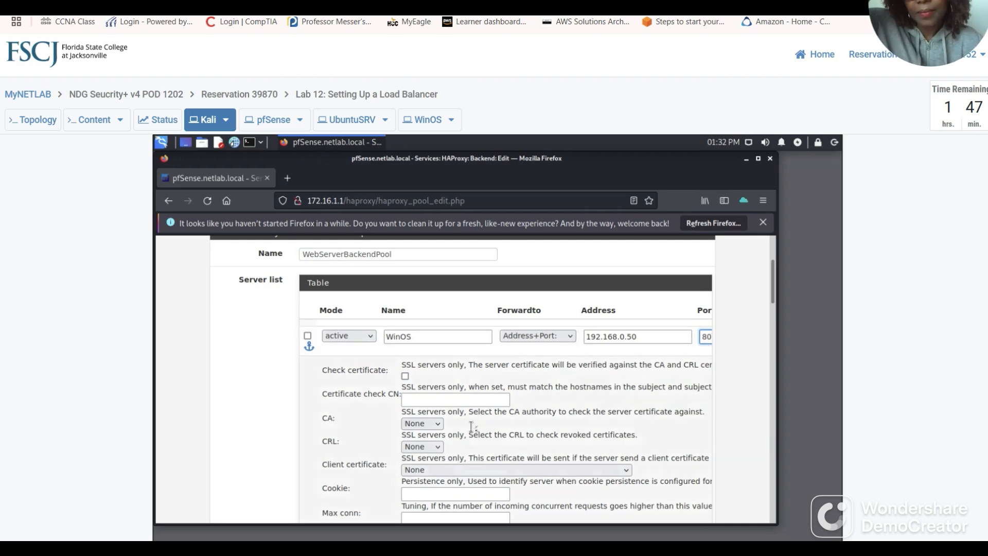
# Read ahead in the guide to step 9's UbuntuSRV server details, then return to pfSense.
pyautogui.click(172, 6)
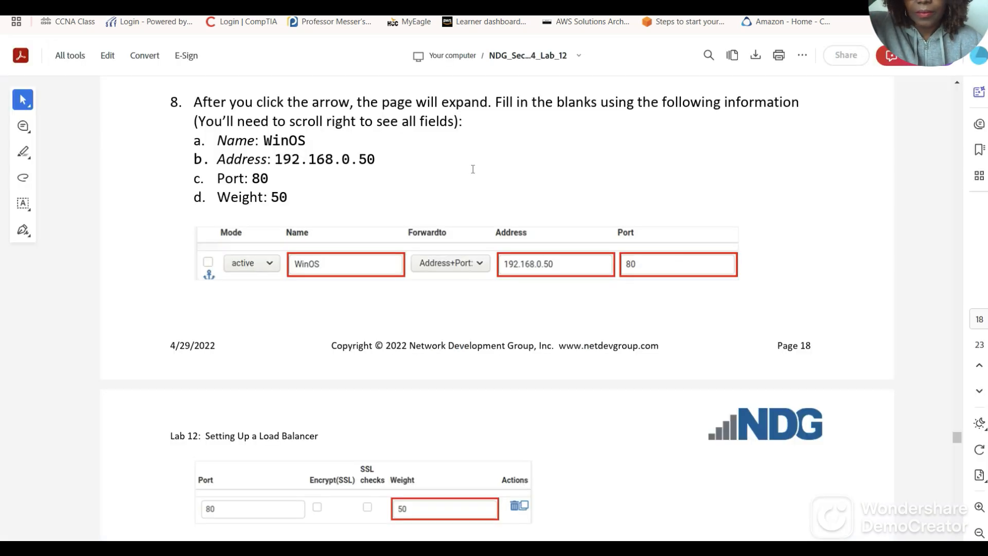
pyautogui.scroll(-2, 571, 352)
pyautogui.scroll(-1, 571, 352)
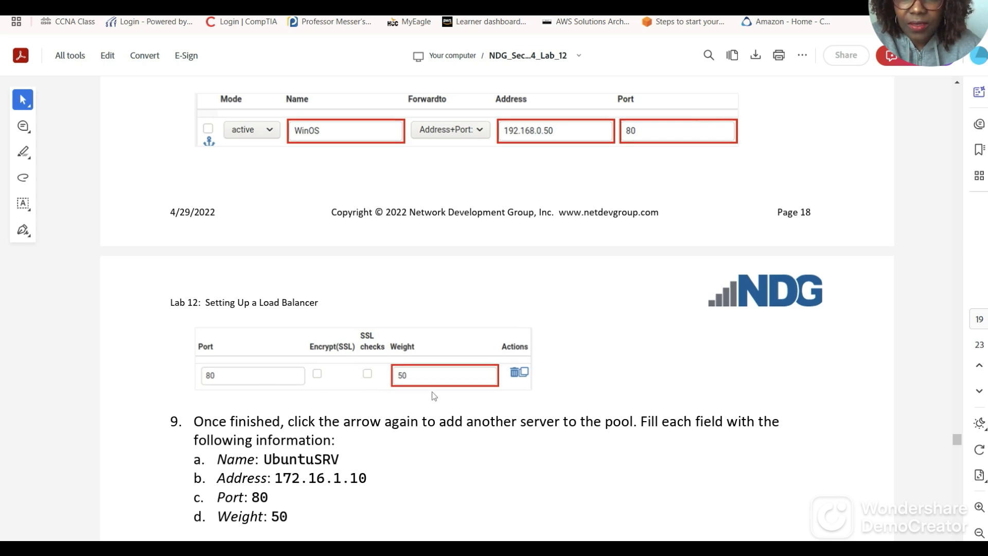
pyautogui.scroll(-1, 433, 395)
pyautogui.scroll(-1, 463, 408)
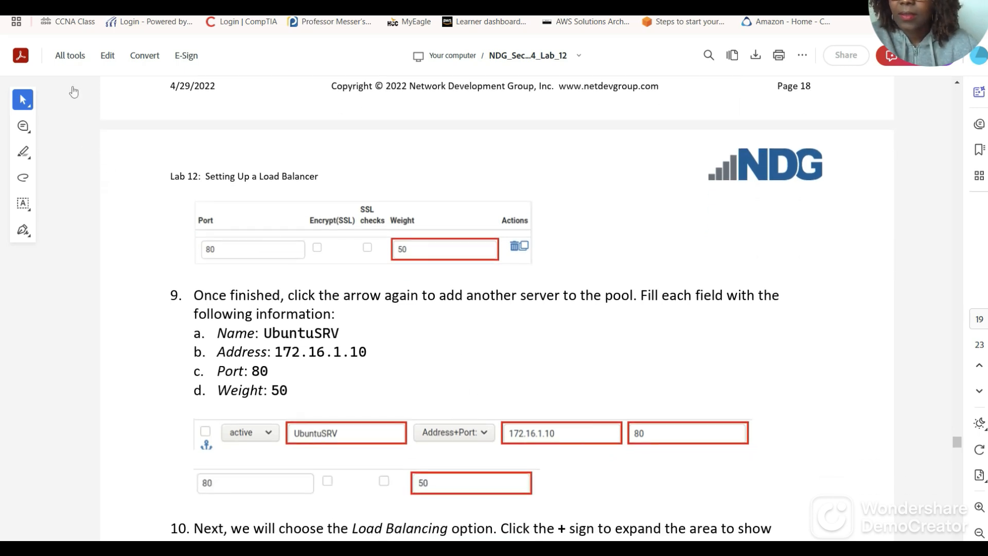
pyautogui.click(54, 4)
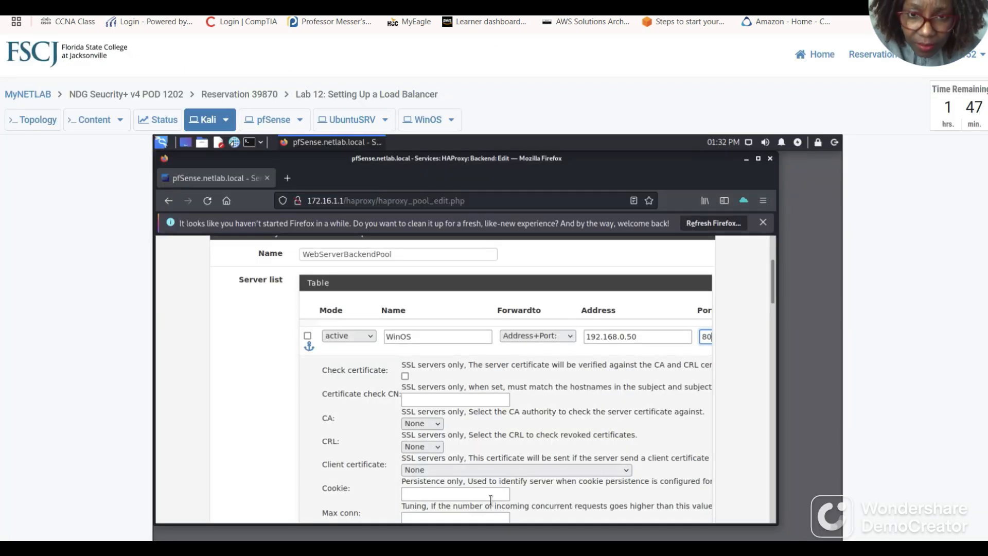
# Set the WinOS server row's weight to 50.
pyautogui.scroll(-10, 513, 415)
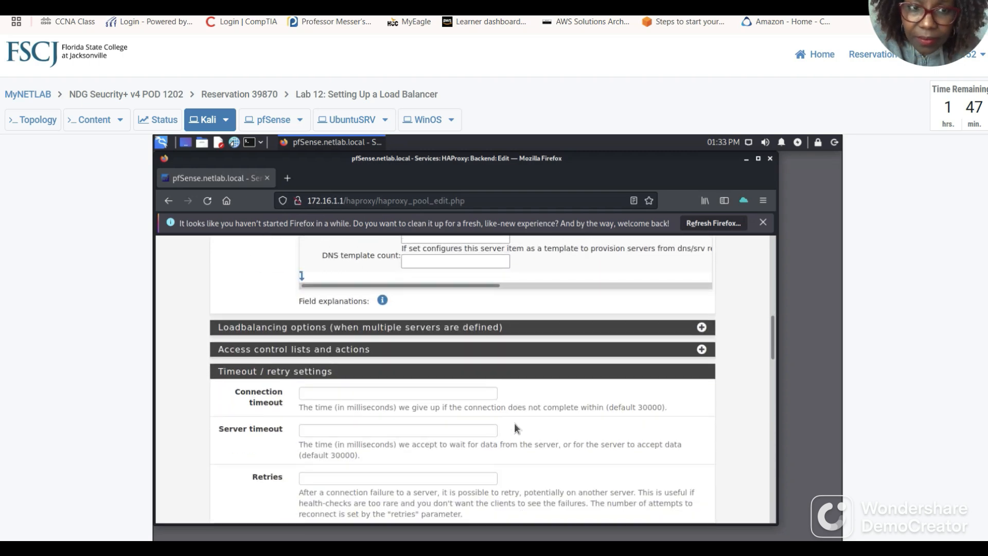
pyautogui.scroll(-4, 514, 430)
pyautogui.scroll(-3, 514, 427)
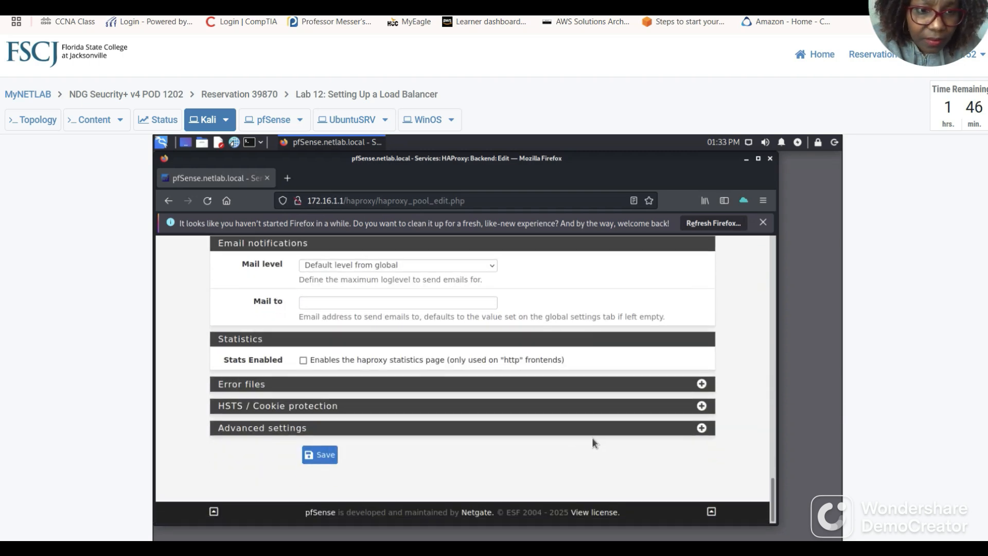
pyautogui.scroll(10, 592, 437)
pyautogui.scroll(10, 603, 438)
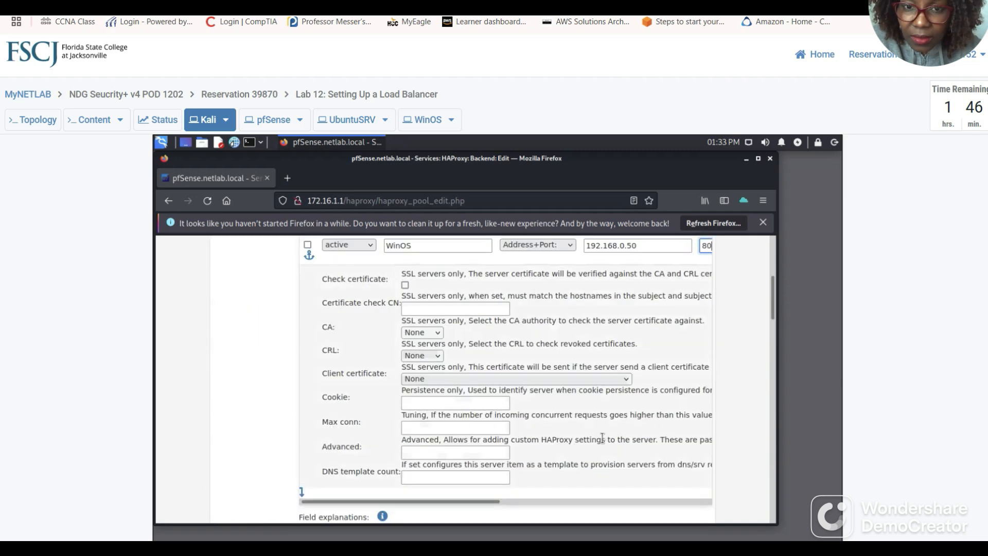
pyautogui.scroll(-2, 604, 437)
pyautogui.scroll(-5, 604, 438)
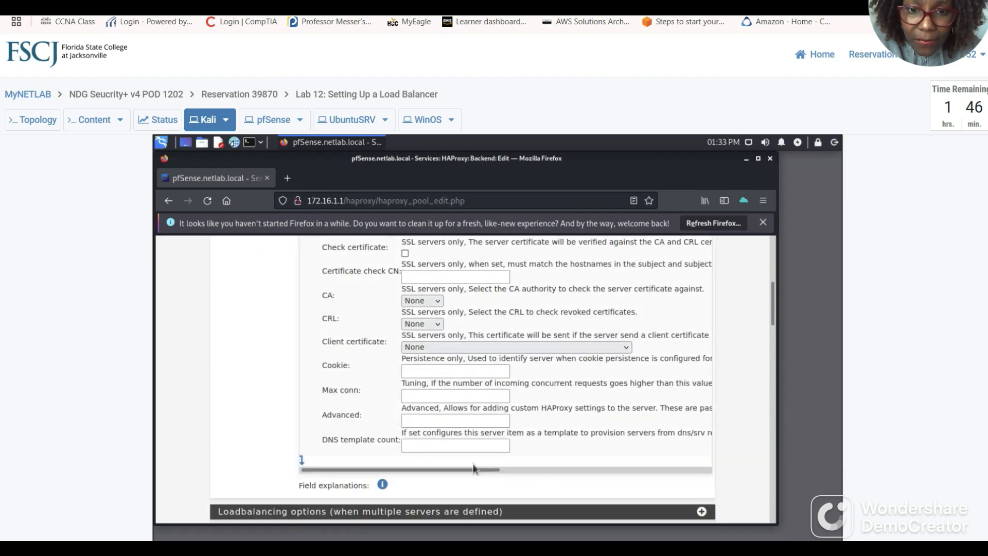
pyautogui.moveTo(469, 470); pyautogui.dragTo(571, 470)
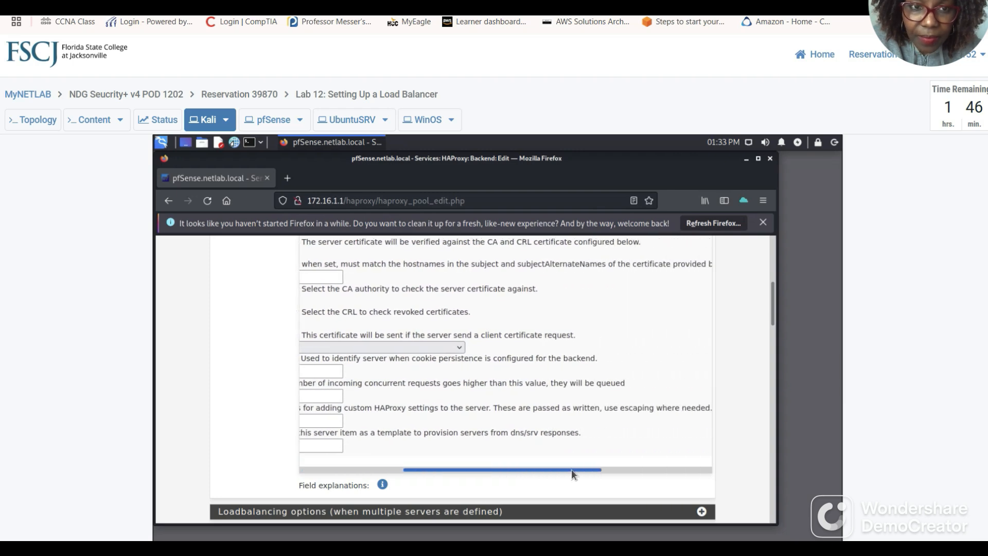
pyautogui.scroll(6, 638, 447)
pyautogui.scroll(-5, 638, 446)
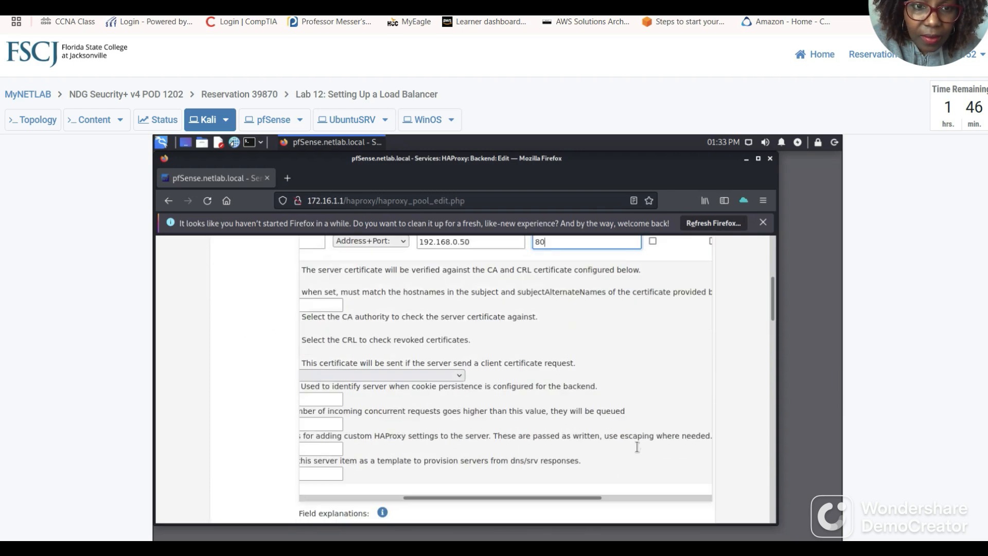
pyautogui.moveTo(559, 407); pyautogui.dragTo(660, 412)
pyautogui.scroll(6, 598, 390)
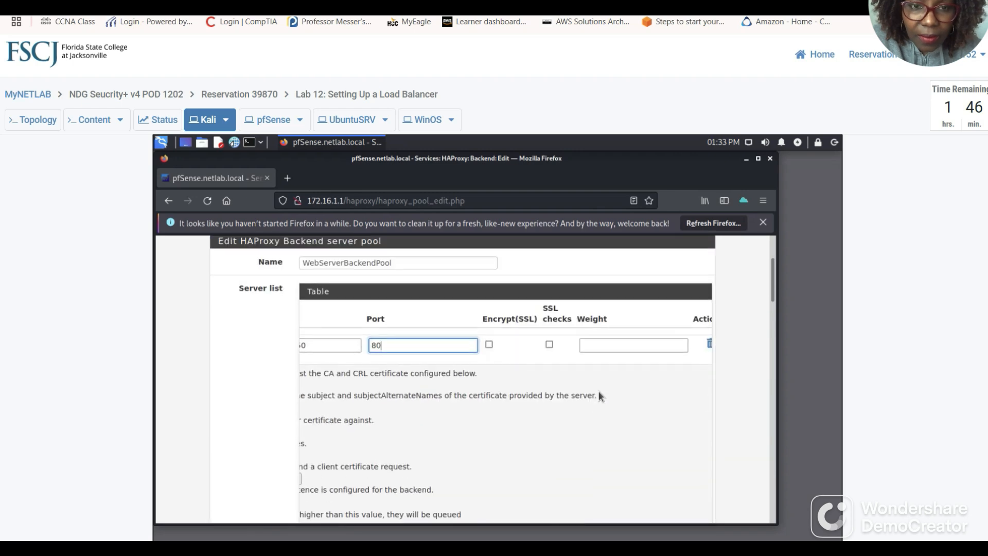
pyautogui.scroll(-4, 598, 392)
pyautogui.scroll(2, 593, 350)
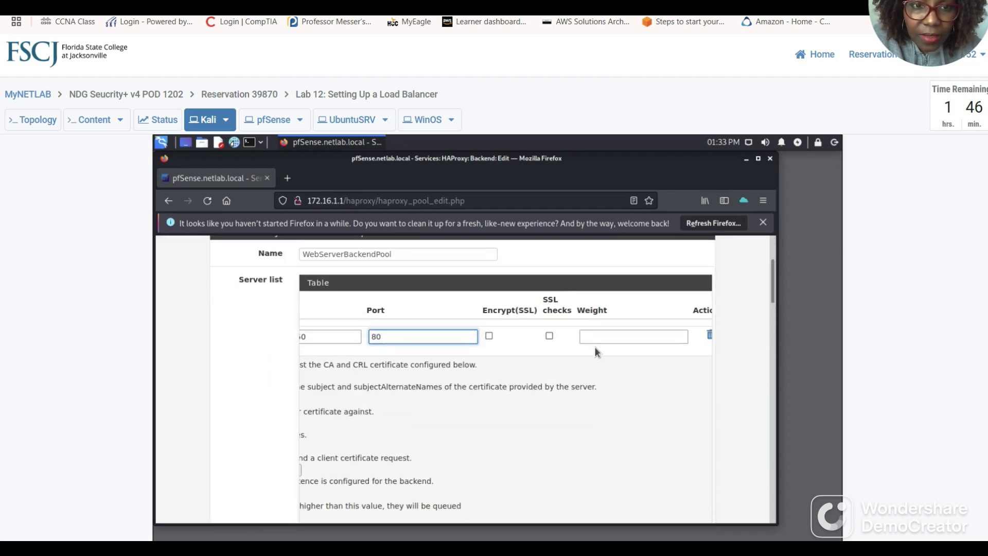
pyautogui.click(613, 336)
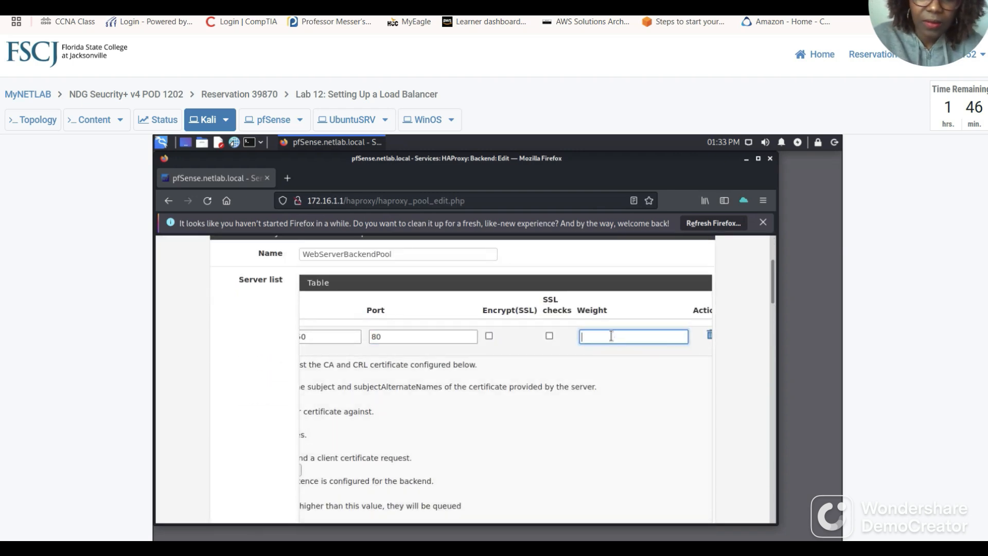
pyautogui.write('50')
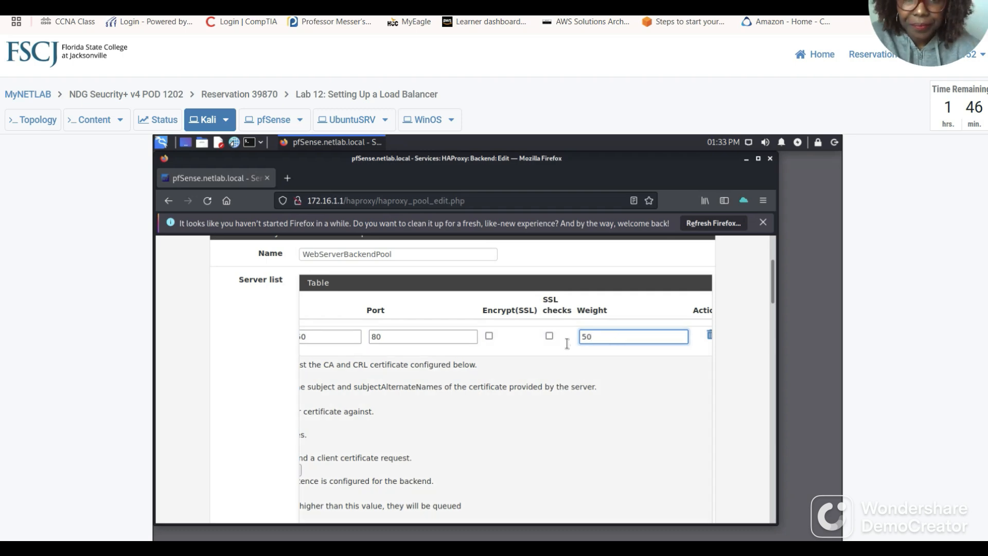
# Compare the WinOS row with the guide, then scroll back across the server row.
pyautogui.click(304, 4)
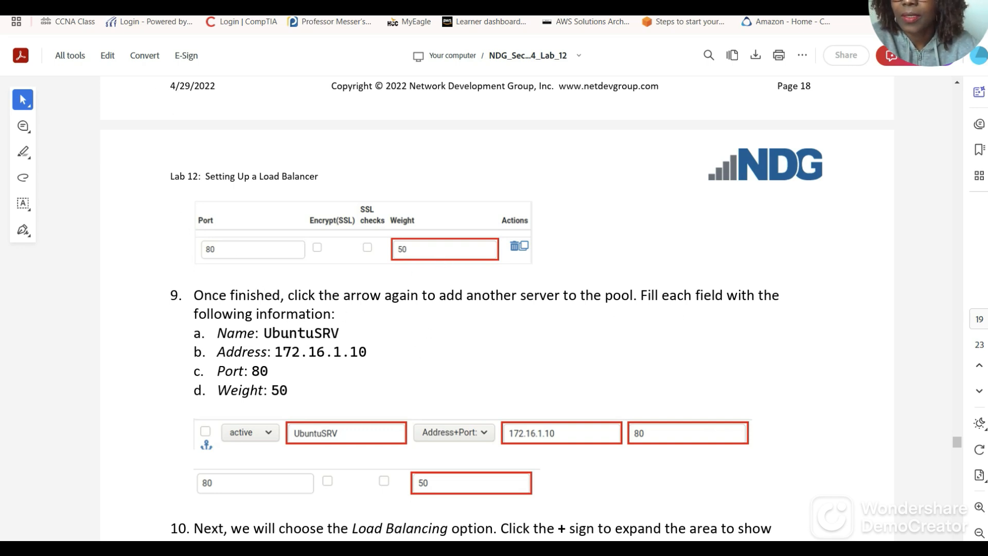
pyautogui.hotkey('ctrl', 'Tab')
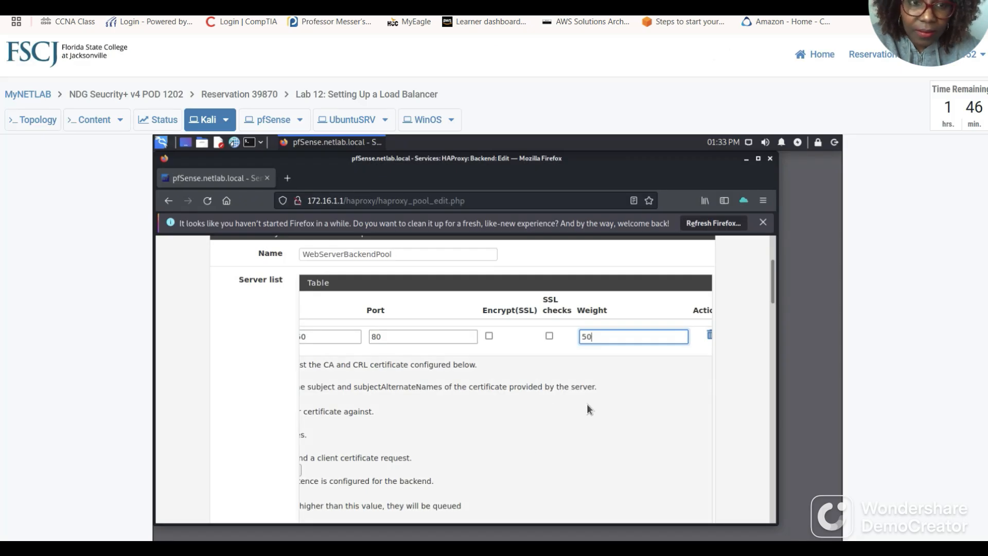
pyautogui.scroll(-5, 587, 410)
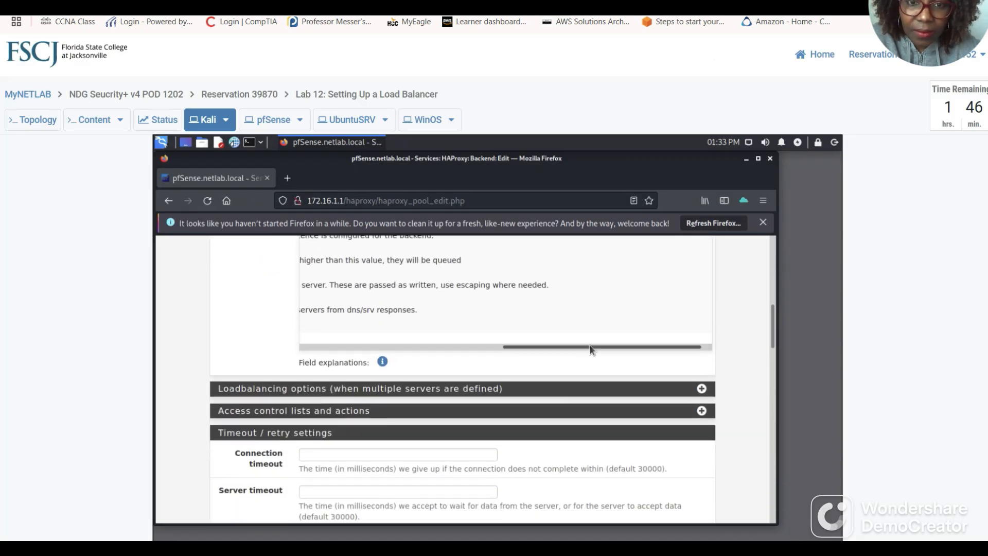
pyautogui.moveTo(590, 347); pyautogui.dragTo(326, 349)
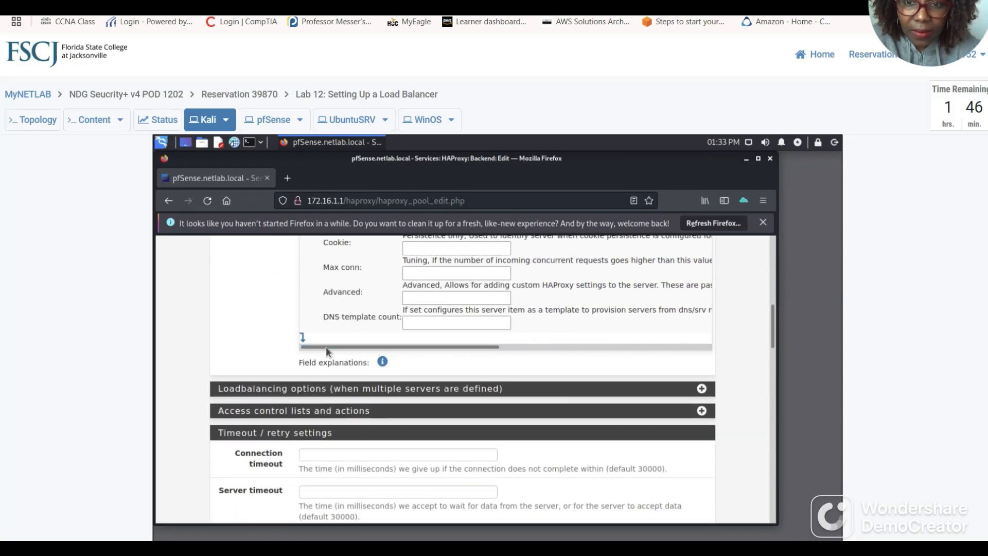
# Add a second pool server row named UbuntuSRV with address 172.16.1.10.
pyautogui.click(303, 337)
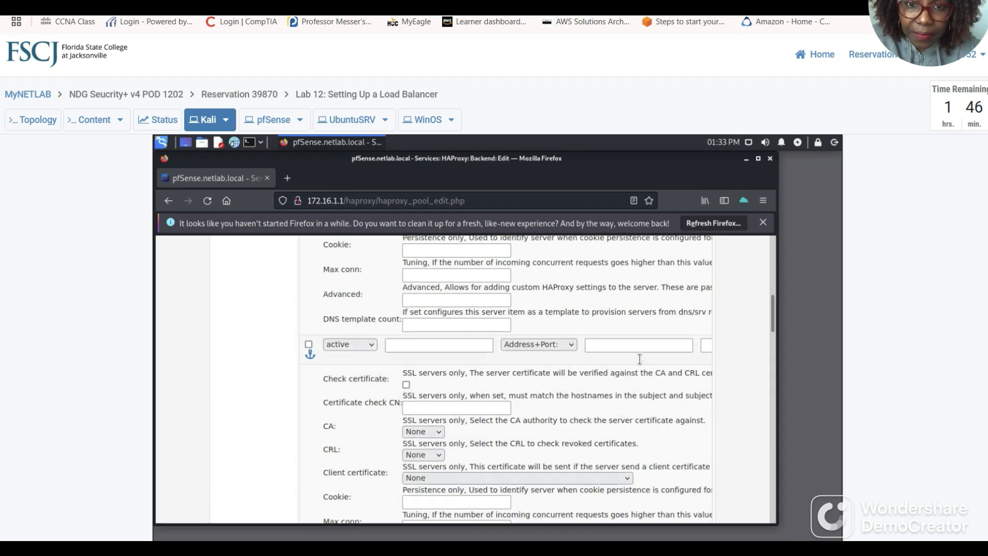
pyautogui.scroll(5, 639, 358)
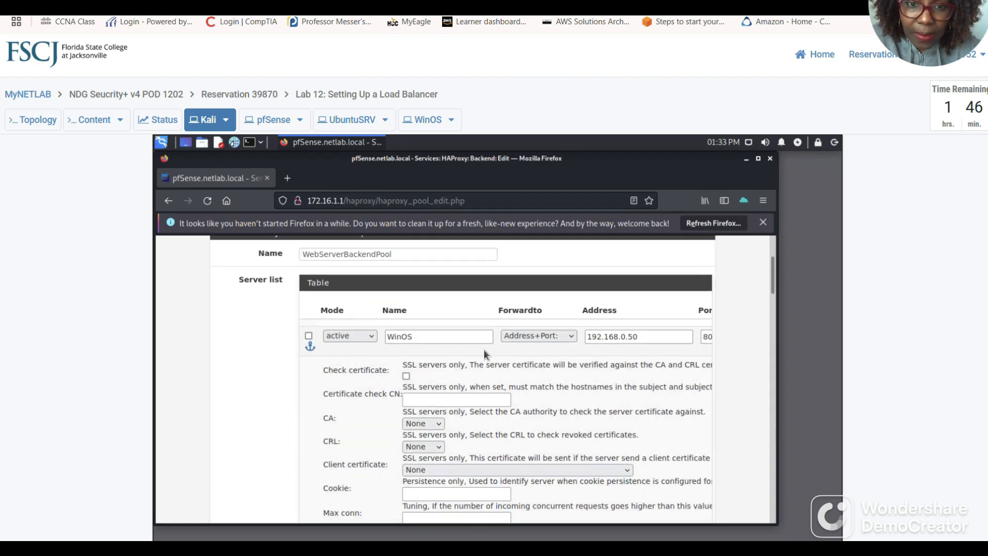
pyautogui.scroll(-5, 638, 377)
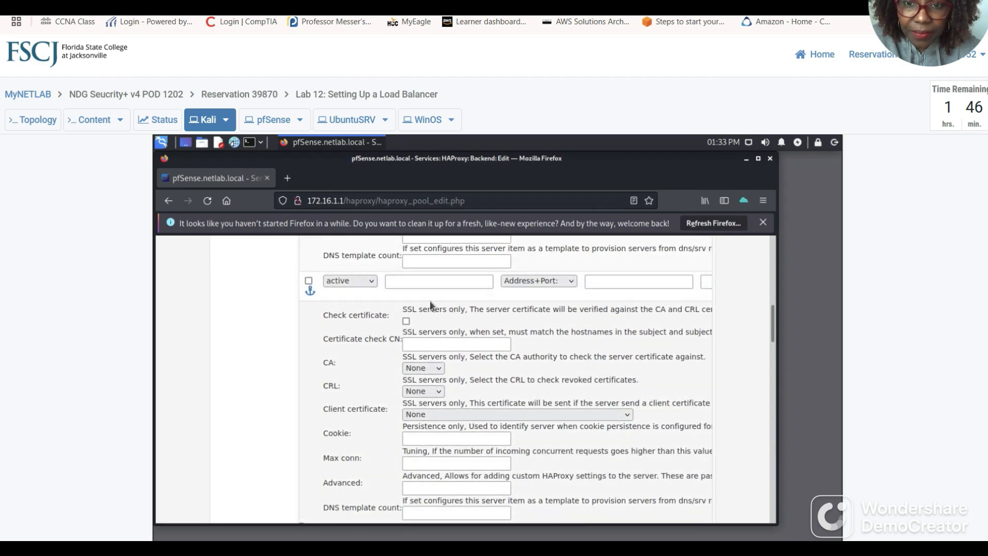
pyautogui.click(411, 283)
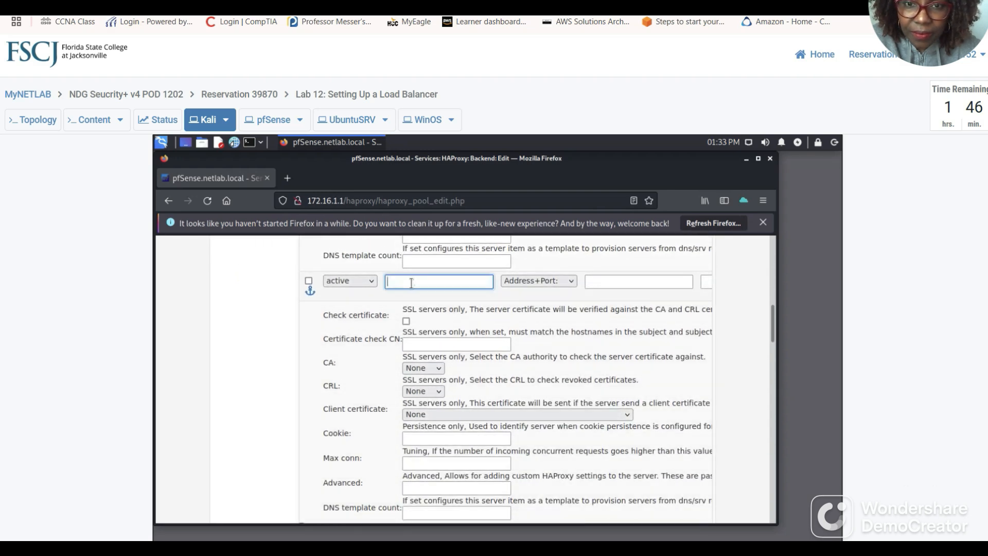
pyautogui.hotkey('ctrl', 'Tab')
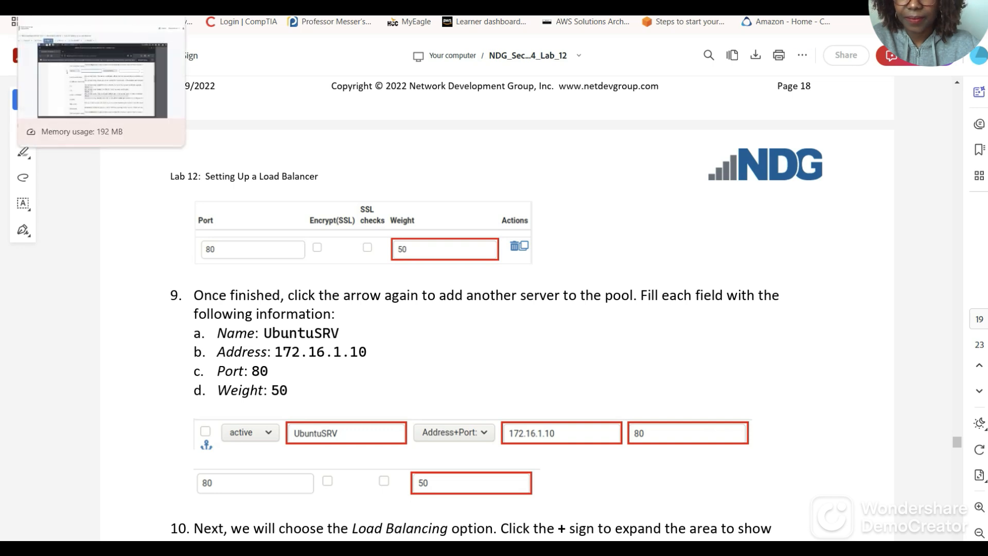
pyautogui.click(98, 6)
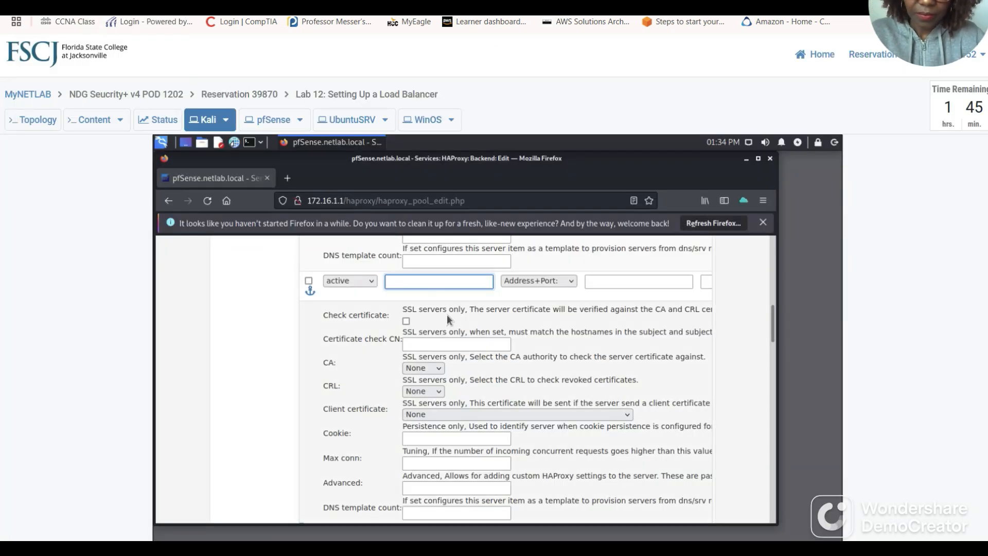
pyautogui.write('UbuntuSRV')
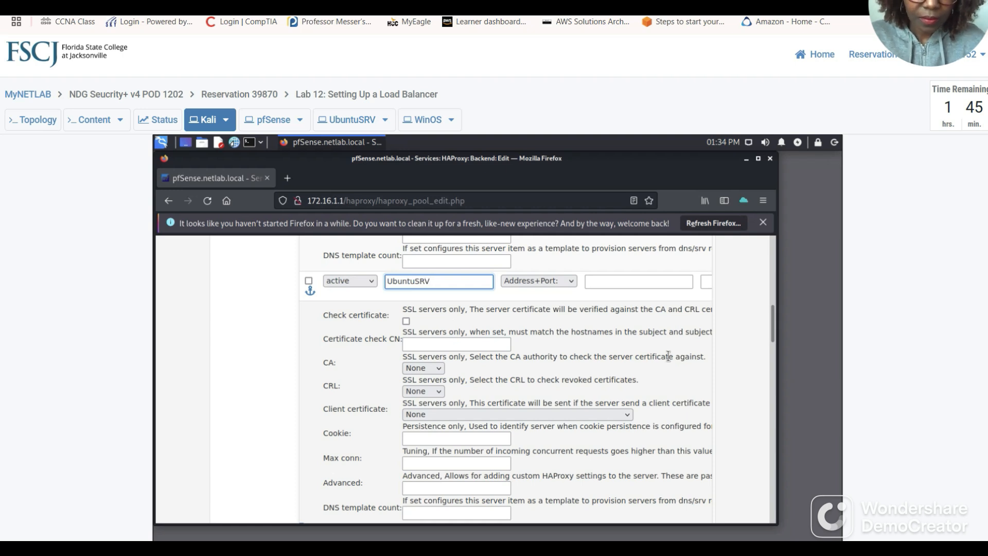
pyautogui.click(622, 282)
pyautogui.write('172.16')
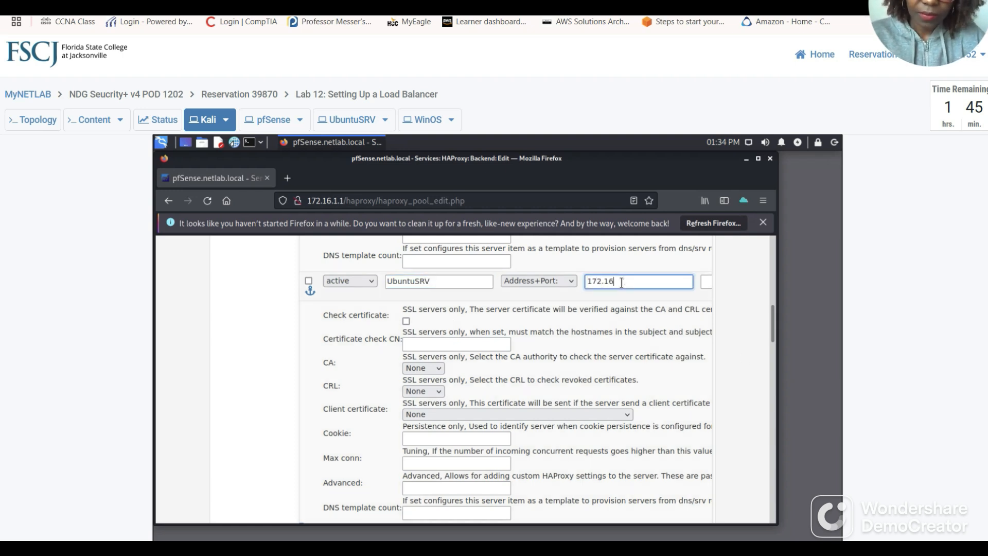
pyautogui.write('.1.10')
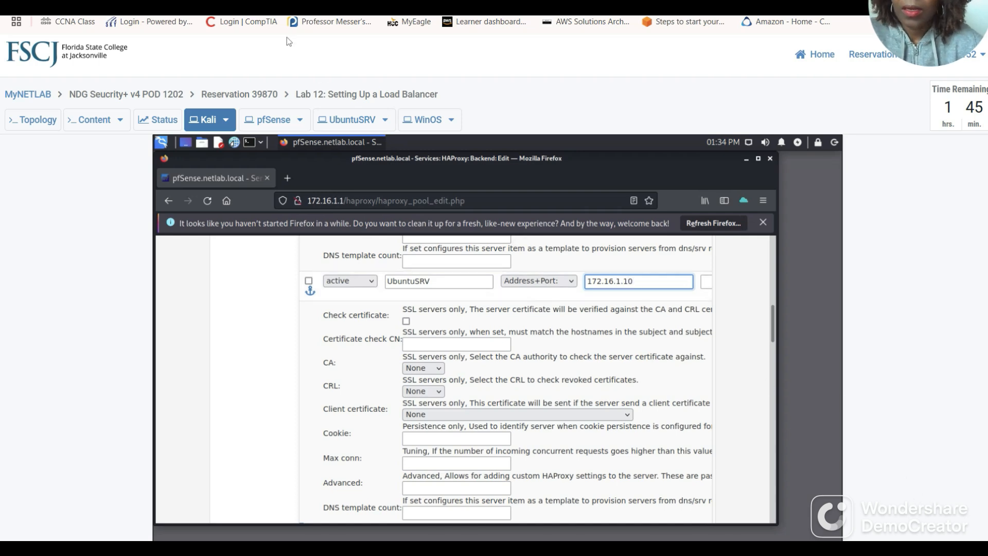
pyautogui.hotkey('ctrl', 'Tab')
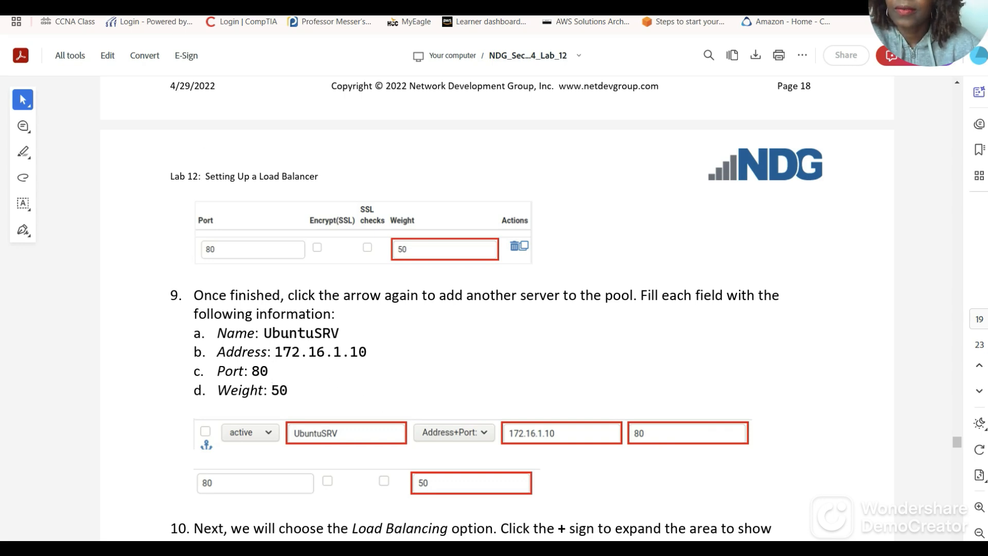
# Enter port 80 for the UbuntuSRV server row.
pyautogui.hotkey('ctrl', 'Tab')
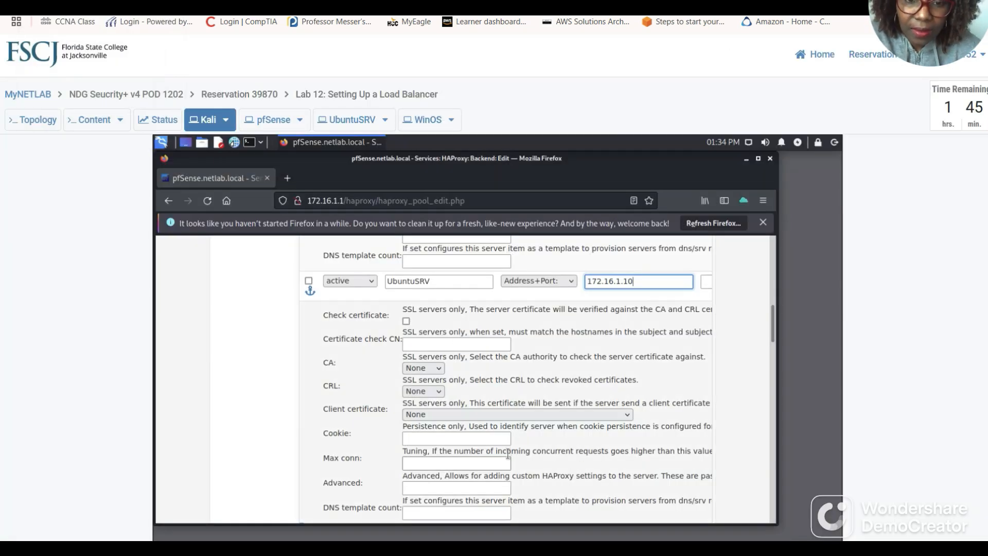
pyautogui.scroll(-5, 508, 454)
pyautogui.moveTo(446, 415); pyautogui.dragTo(522, 416)
pyautogui.scroll(3, 669, 381)
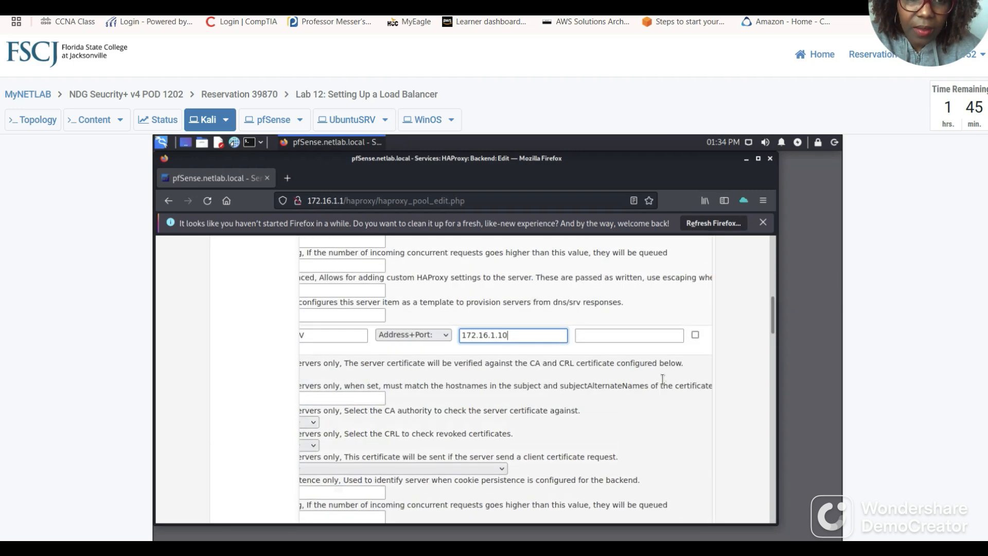
pyautogui.scroll(2, 662, 381)
pyautogui.scroll(-4, 615, 458)
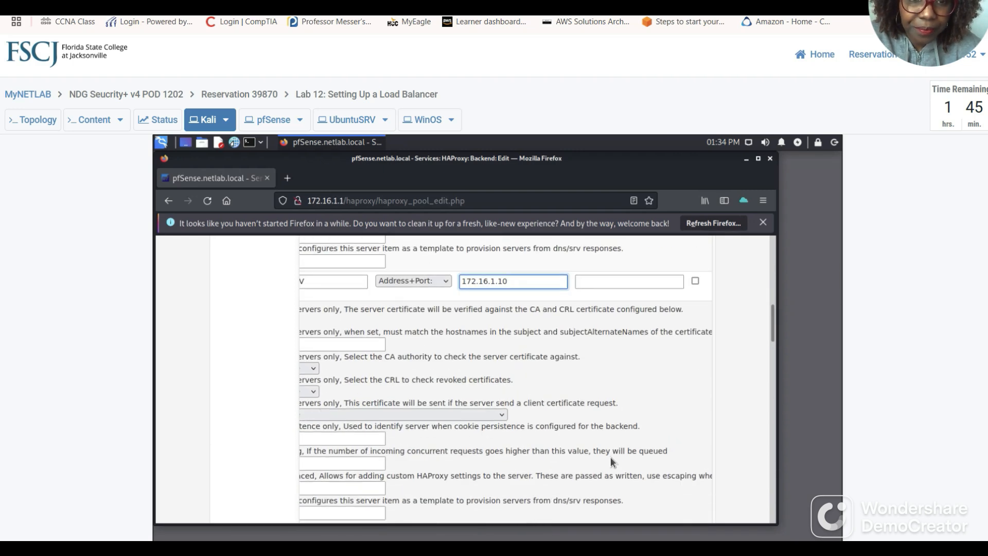
pyautogui.scroll(-2, 611, 458)
pyautogui.scroll(6, 631, 428)
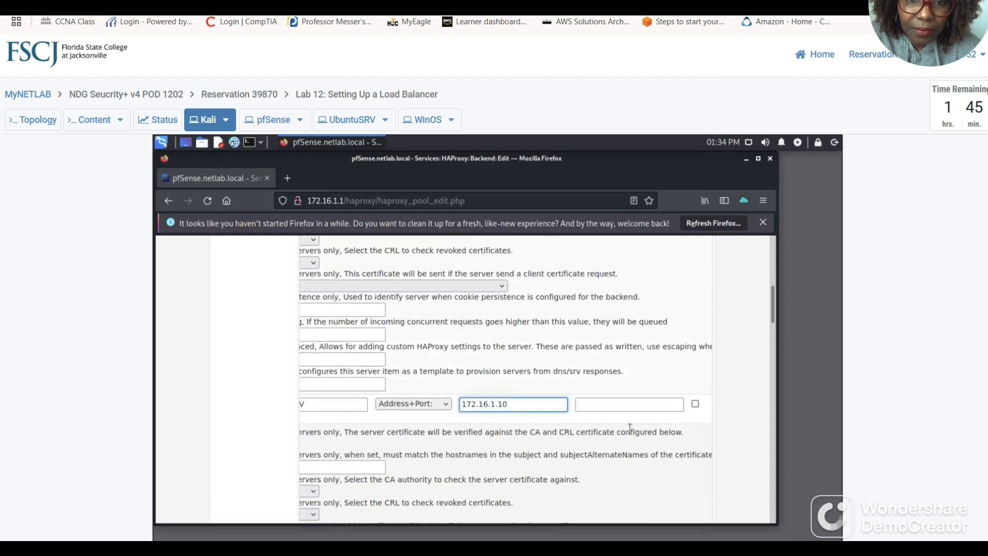
pyautogui.scroll(4, 630, 427)
pyautogui.scroll(-4, 630, 427)
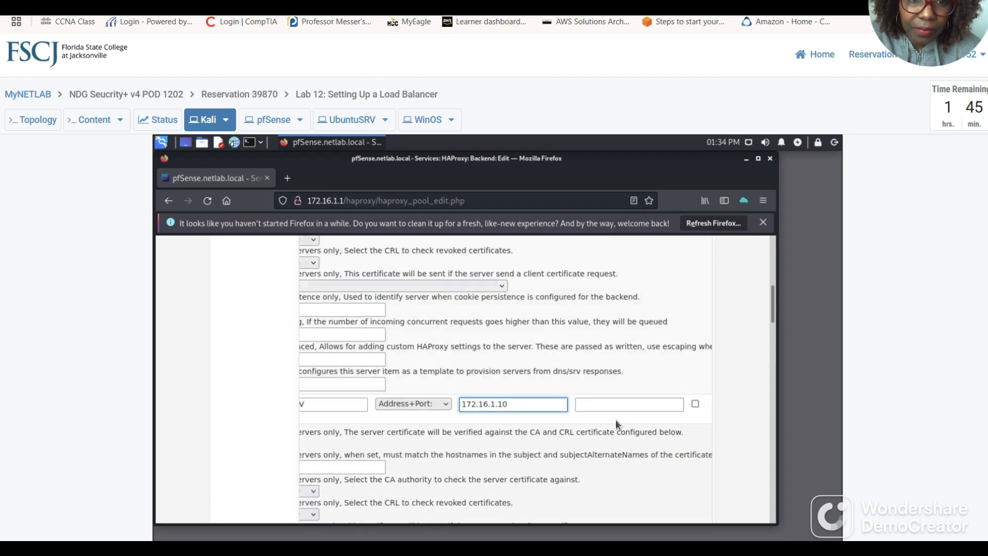
pyautogui.click(625, 405)
pyautogui.write('8')
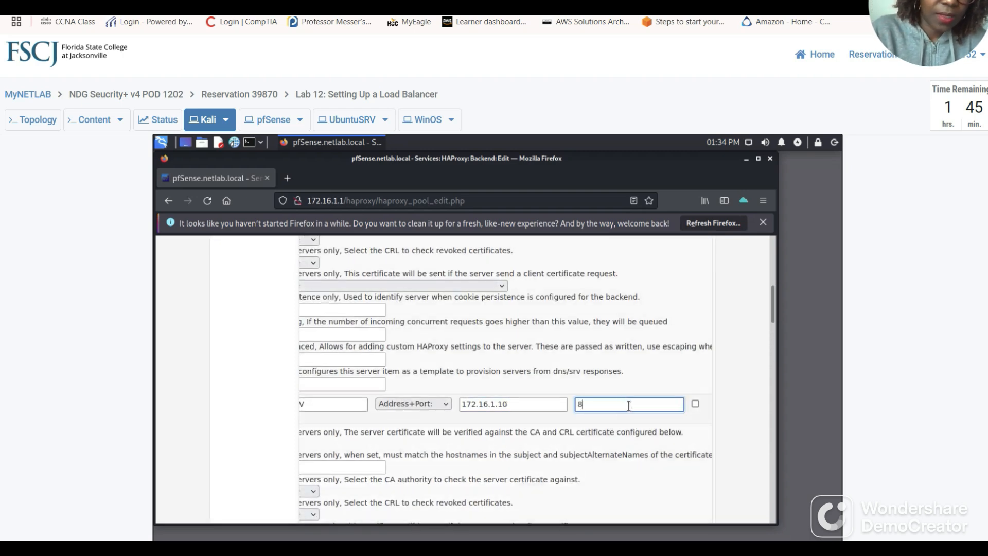
pyautogui.write('0')
# Set the UbuntuSRV server's weight to 50.
pyautogui.scroll(-5, 572, 440)
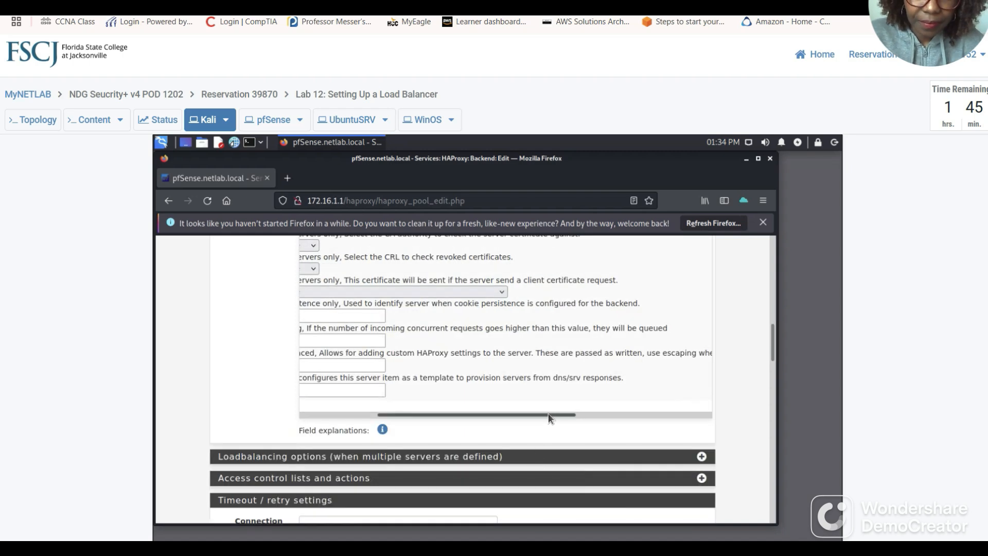
pyautogui.moveTo(551, 414); pyautogui.dragTo(648, 415)
pyautogui.scroll(5, 590, 391)
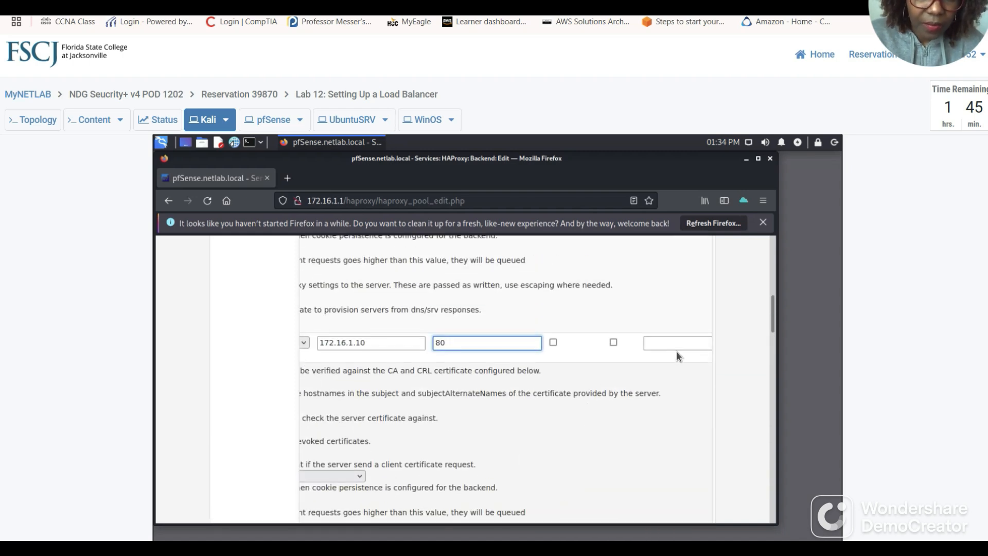
pyautogui.click(675, 346)
pyautogui.write('5')
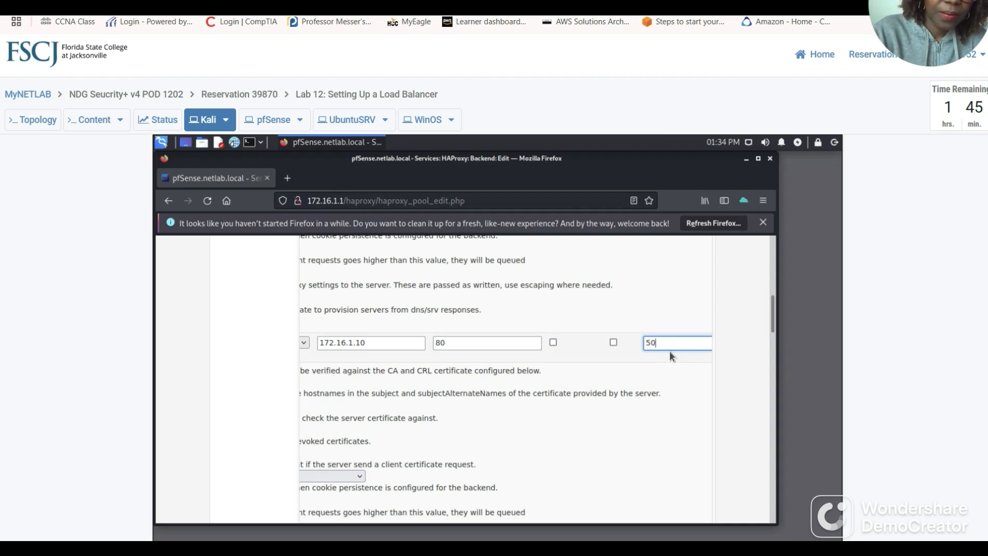
pyautogui.write('0')
pyautogui.scroll(-5, 585, 416)
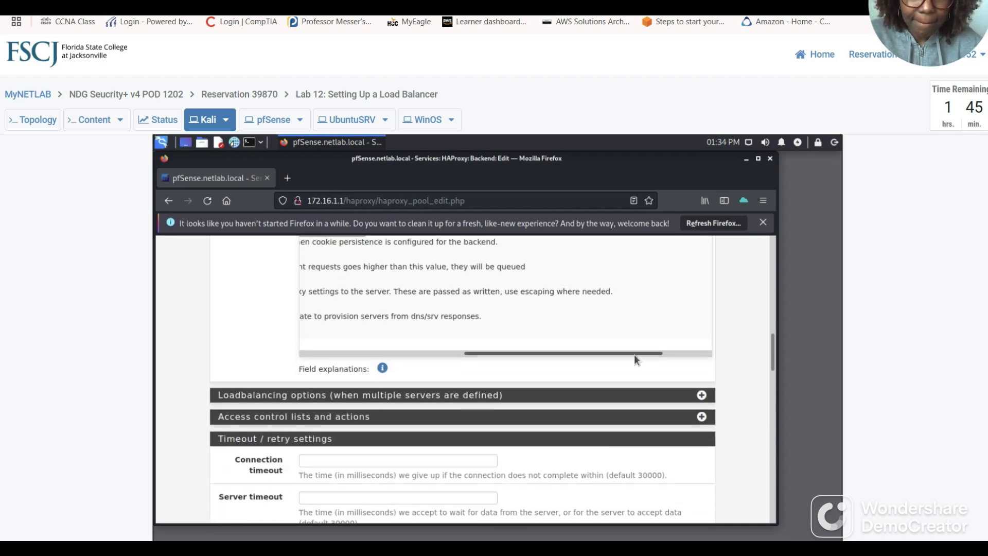
pyautogui.moveTo(634, 354); pyautogui.dragTo(434, 353)
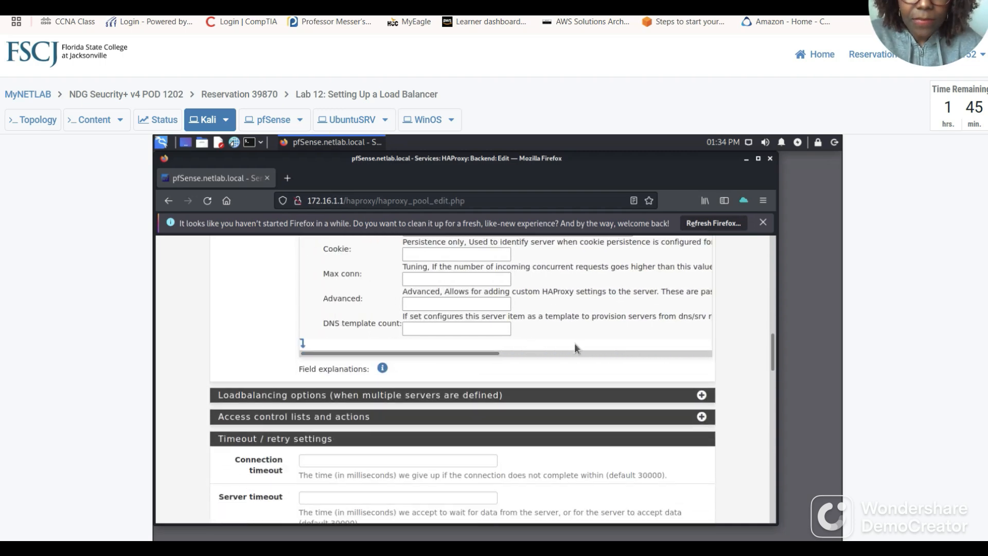
pyautogui.scroll(10, 575, 345)
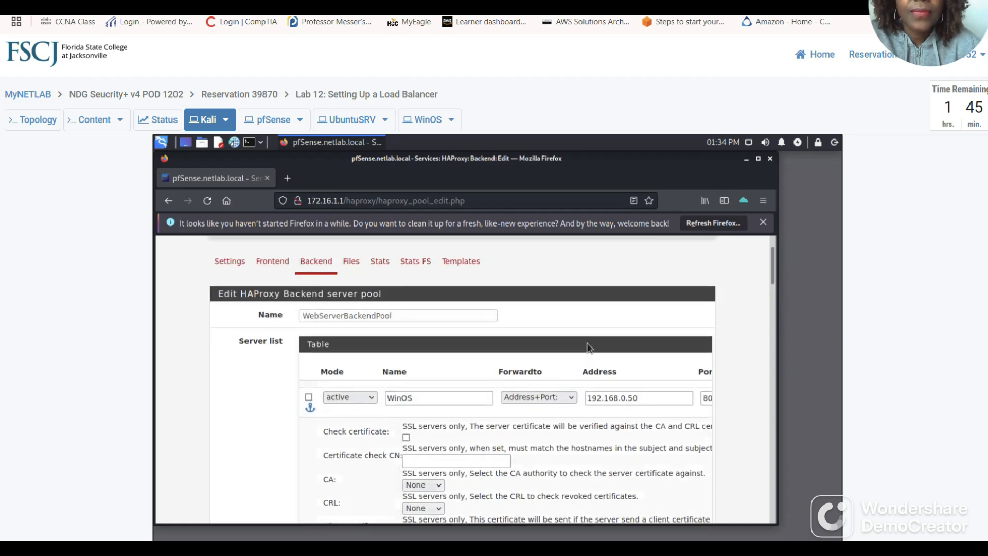
pyautogui.scroll(-5, 587, 344)
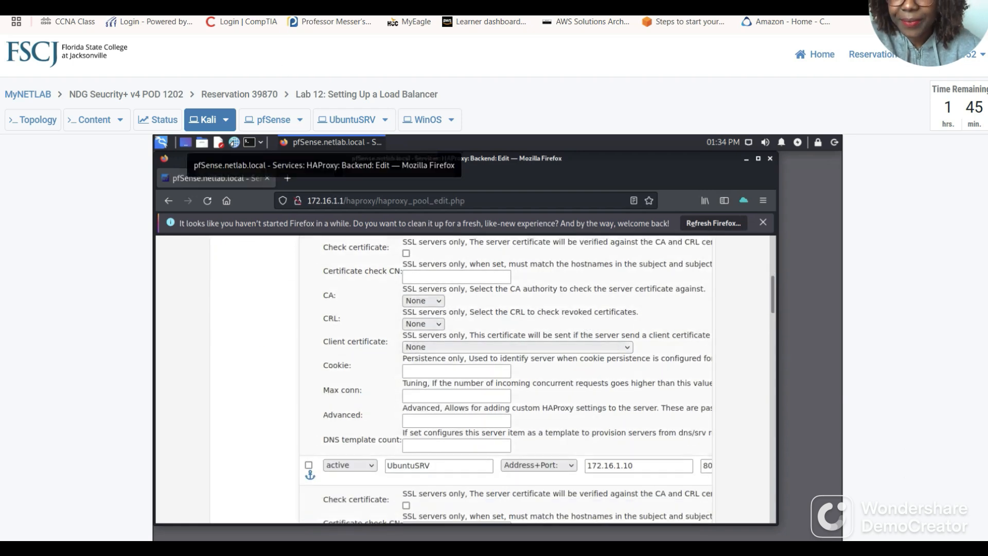
pyautogui.click(314, 3)
# Read the guide's steps 10 and 11 on Round robin balancing and saving.
pyautogui.scroll(-3, 390, 383)
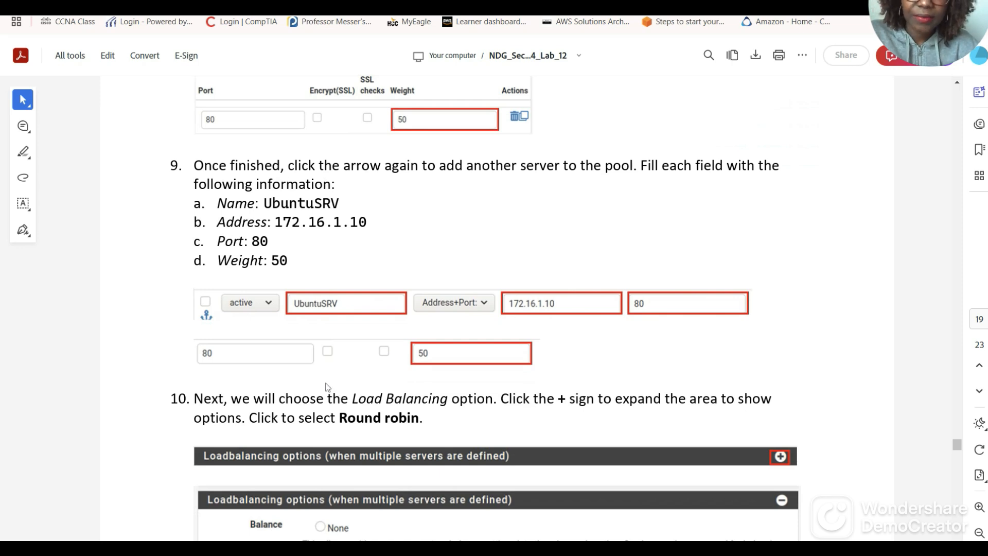
pyautogui.scroll(-3, 336, 382)
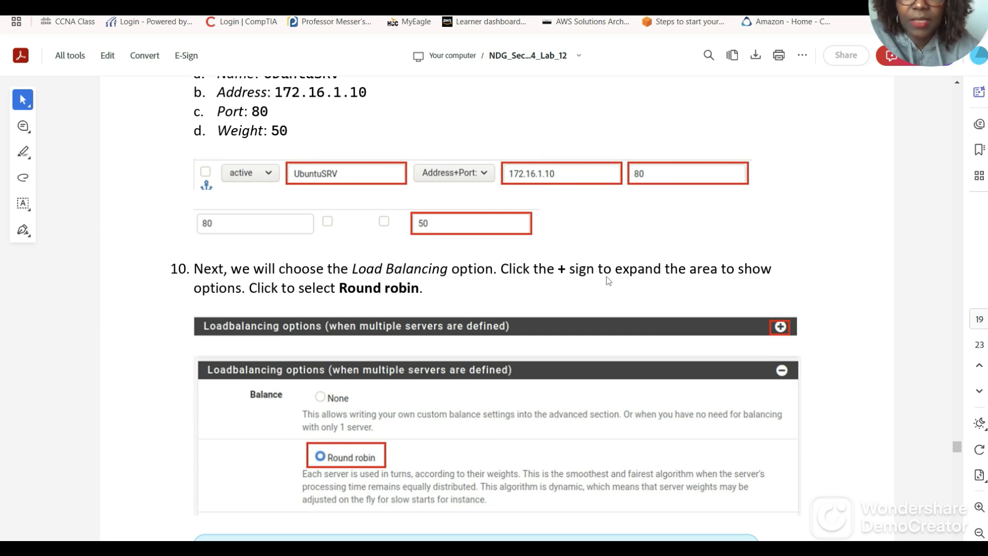
pyautogui.scroll(-2, 335, 308)
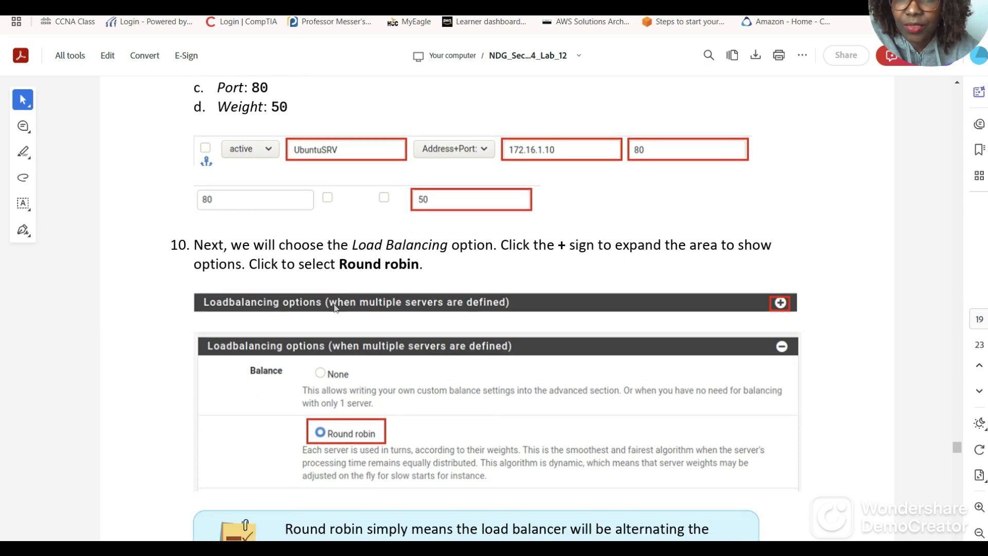
pyautogui.scroll(-5, 335, 308)
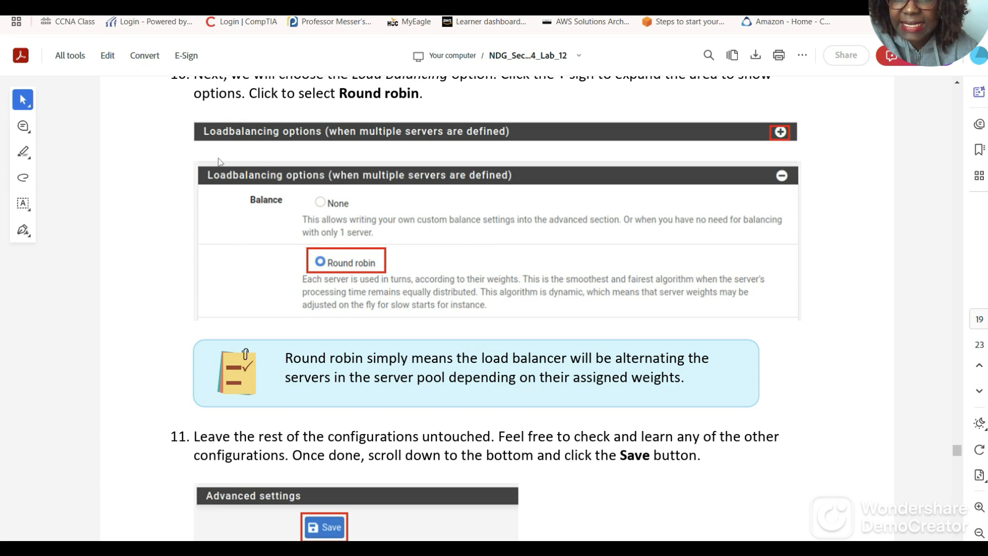
pyautogui.click(151, 6)
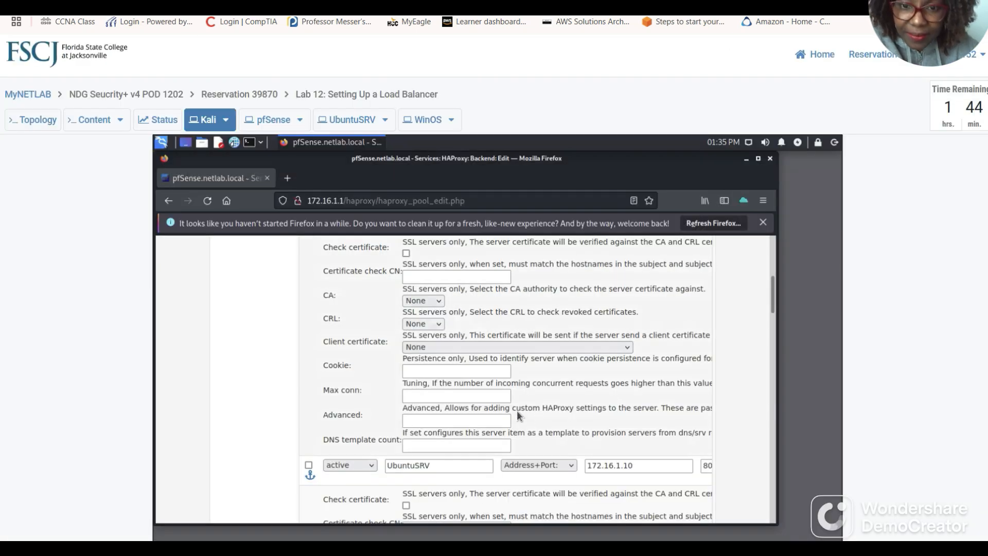
# Expand Loadbalancing options and select Round robin for the backend pool.
pyautogui.scroll(-4, 470, 382)
pyautogui.scroll(-3, 487, 396)
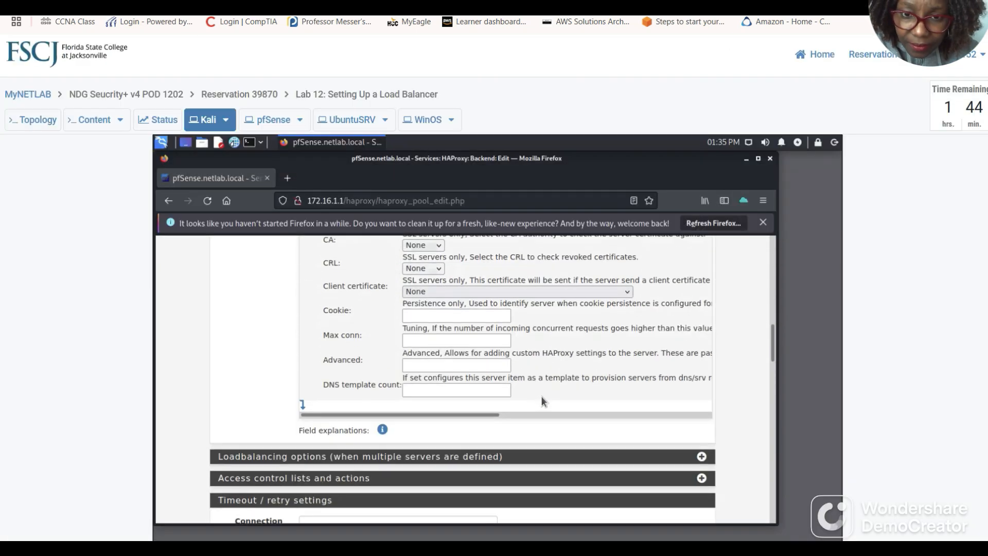
pyautogui.scroll(-2, 539, 401)
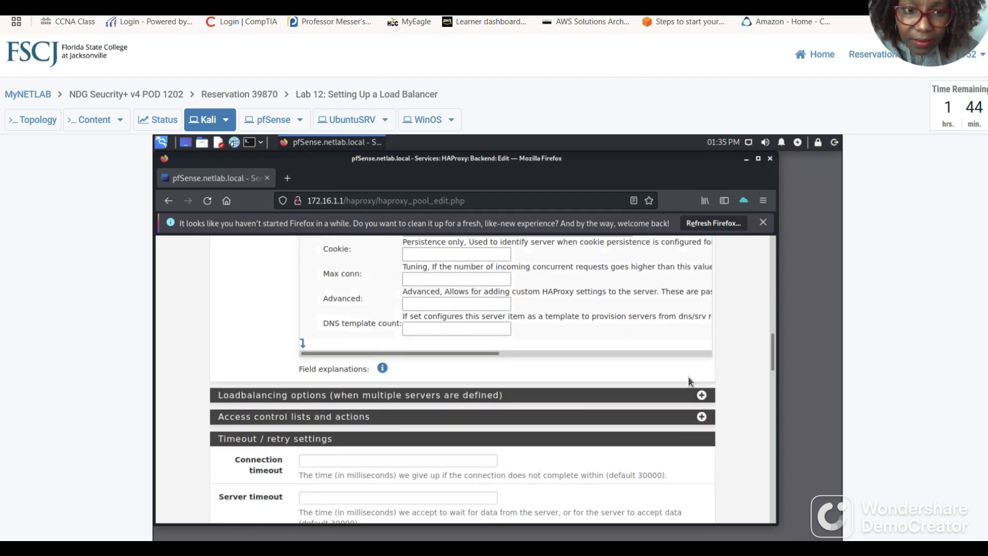
pyautogui.click(700, 395)
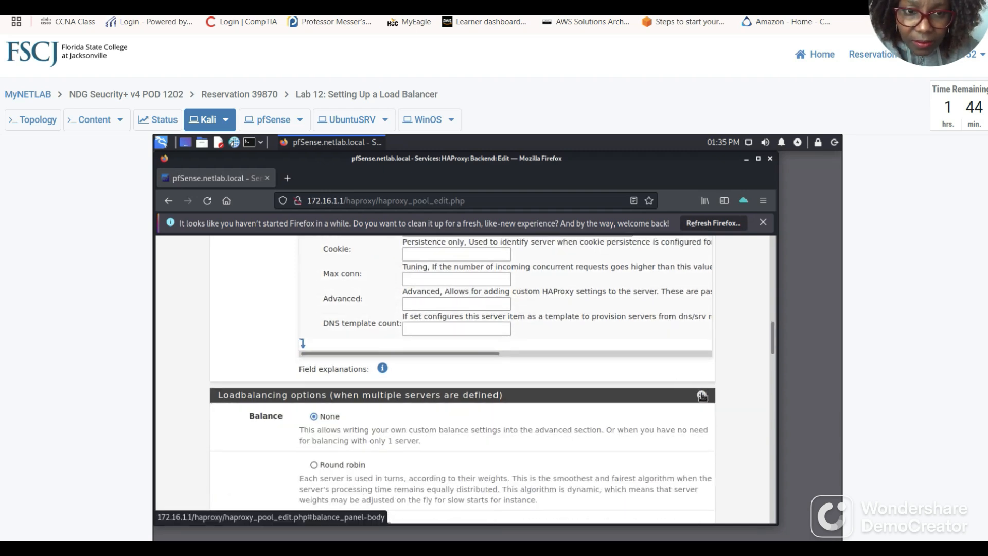
pyautogui.scroll(-3, 471, 358)
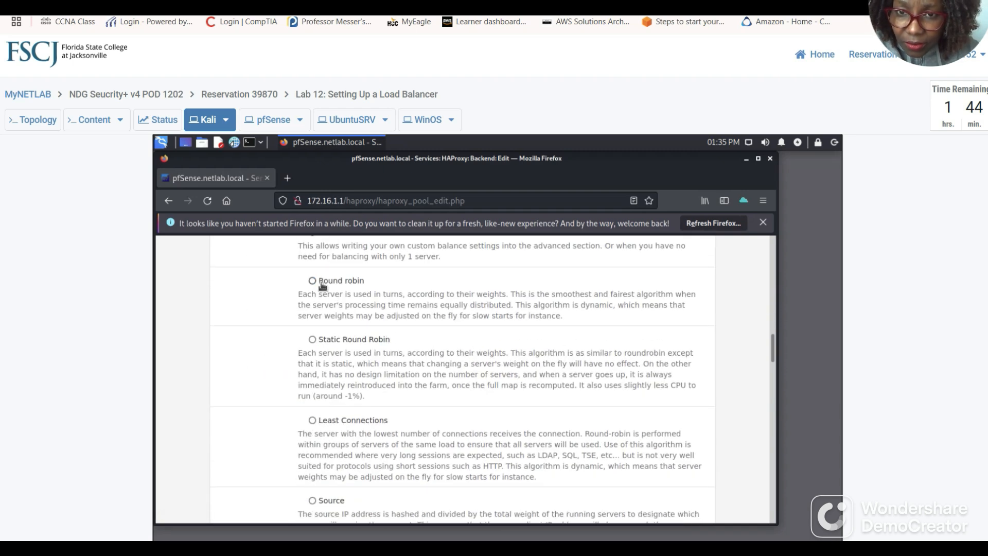
pyautogui.click(312, 281)
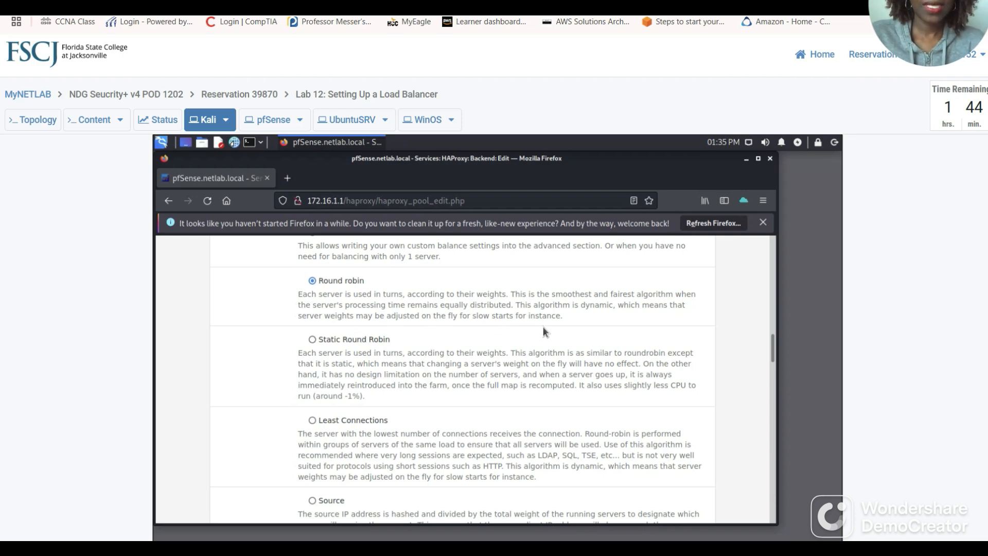
# Scroll the Lab 12 guide through steps 9–12, stopping at Apply Changes.
pyautogui.click(247, 5)
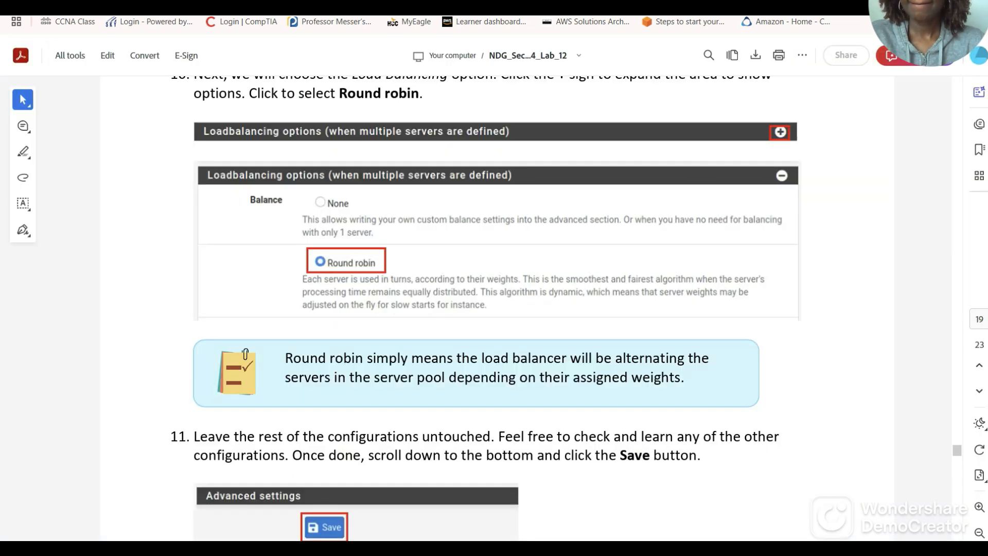
pyautogui.scroll(-1, 421, 340)
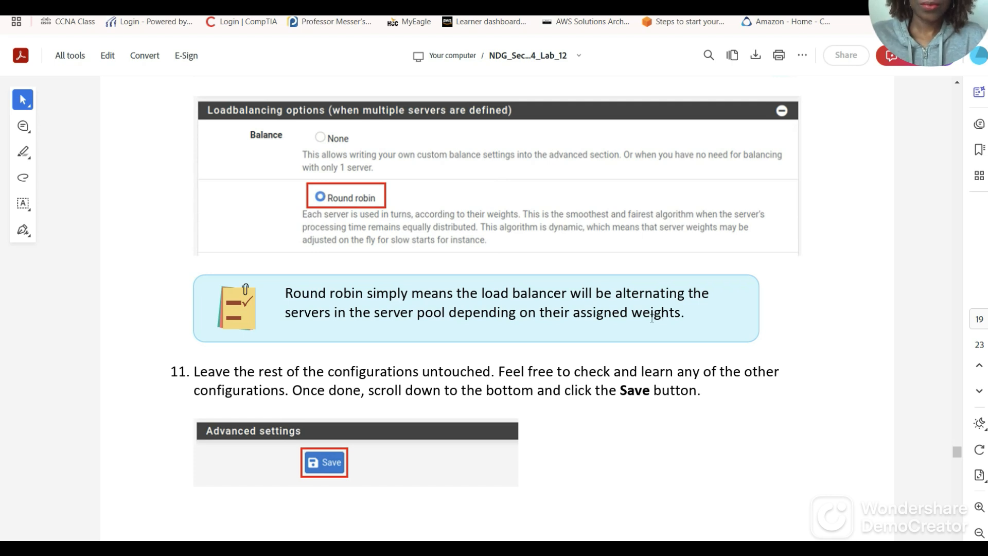
pyautogui.scroll(8, 639, 324)
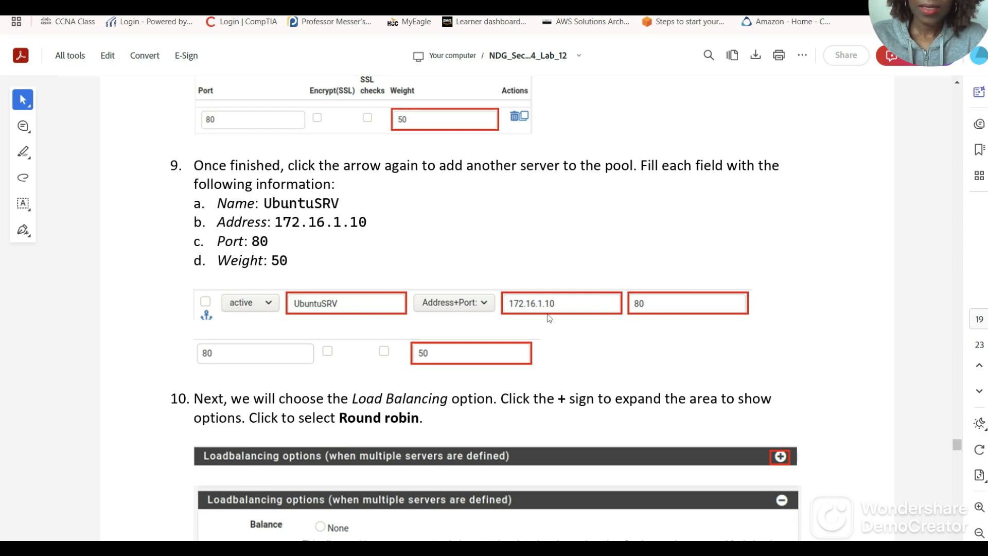
pyautogui.scroll(6, 604, 310)
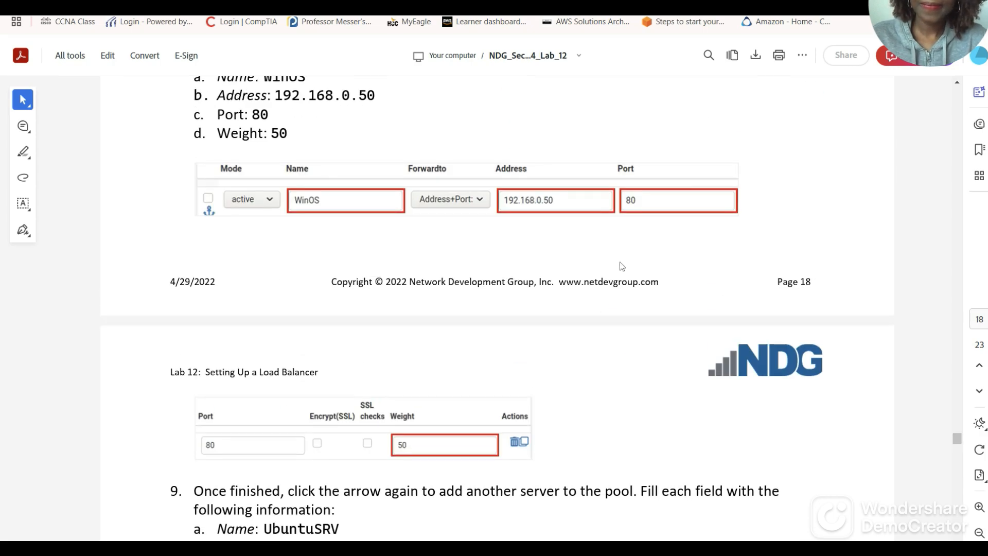
pyautogui.scroll(3, 620, 266)
pyautogui.scroll(-7, 566, 271)
pyautogui.scroll(-12, 564, 270)
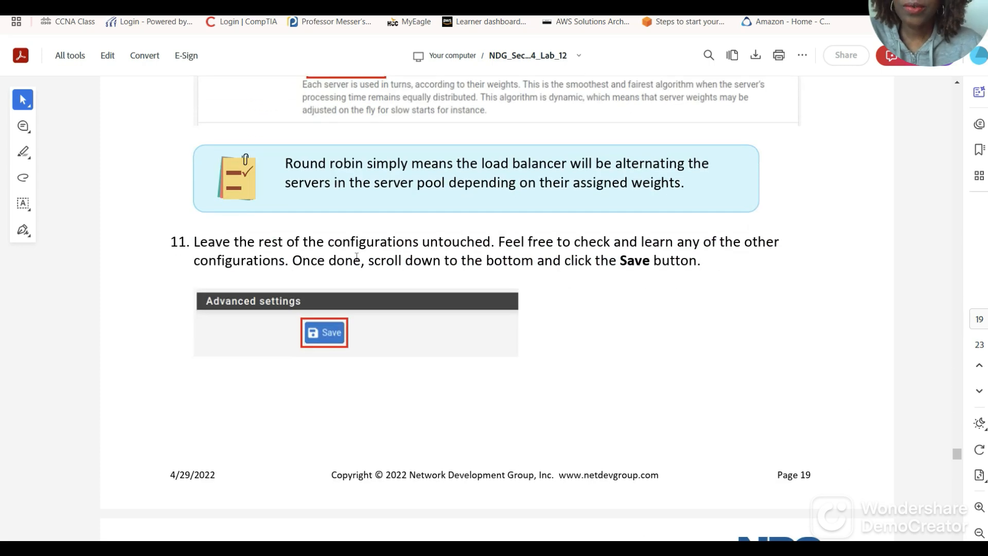
pyautogui.scroll(-2, 403, 256)
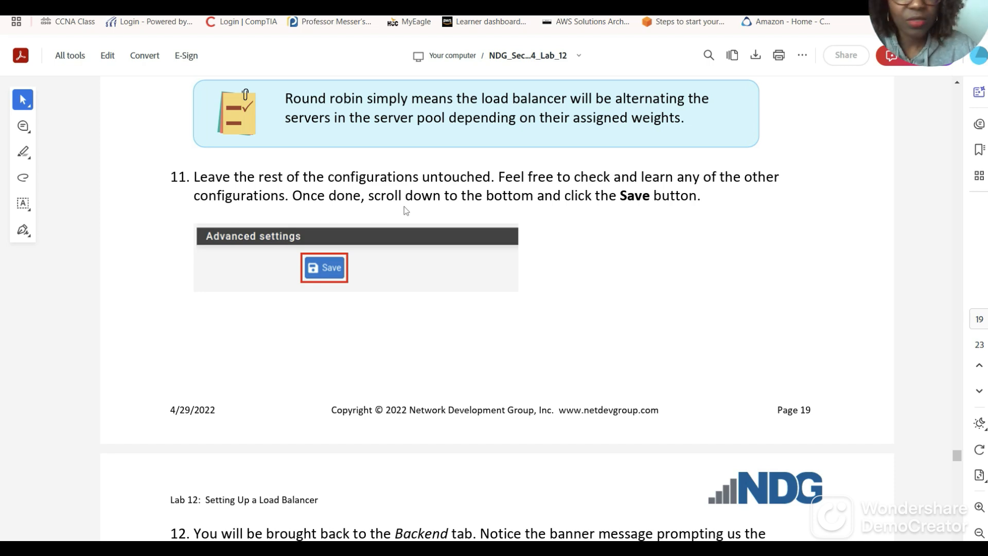
pyautogui.scroll(-3, 566, 257)
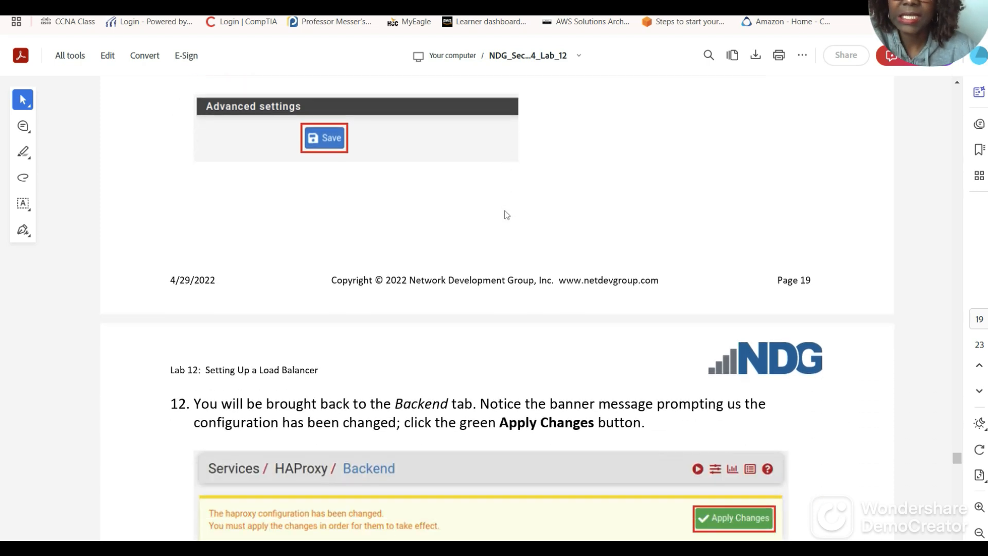
pyautogui.scroll(-8, 502, 224)
pyautogui.scroll(-1, 489, 238)
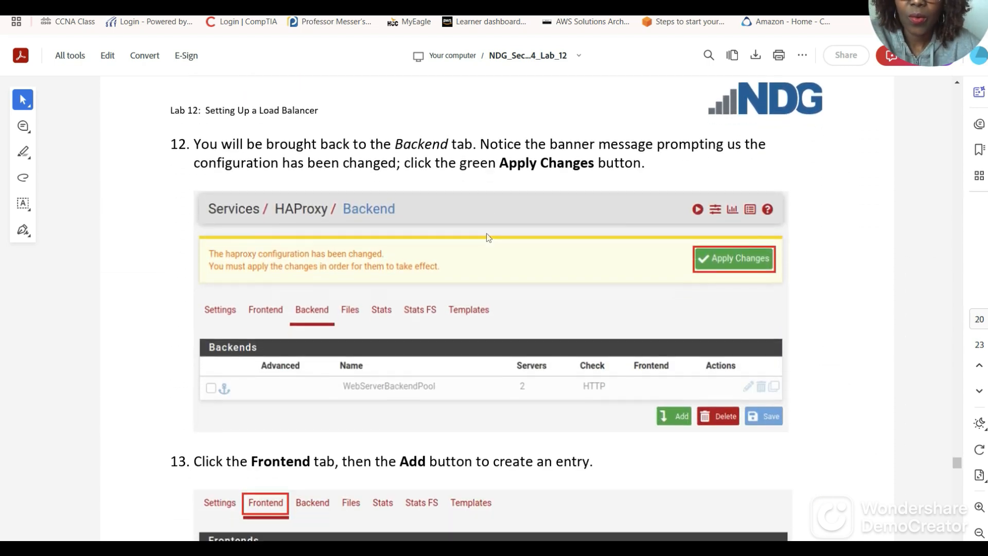
# Review the WebServerBackendPool options and expand Access control lists and actions.
pyautogui.click(309, 7)
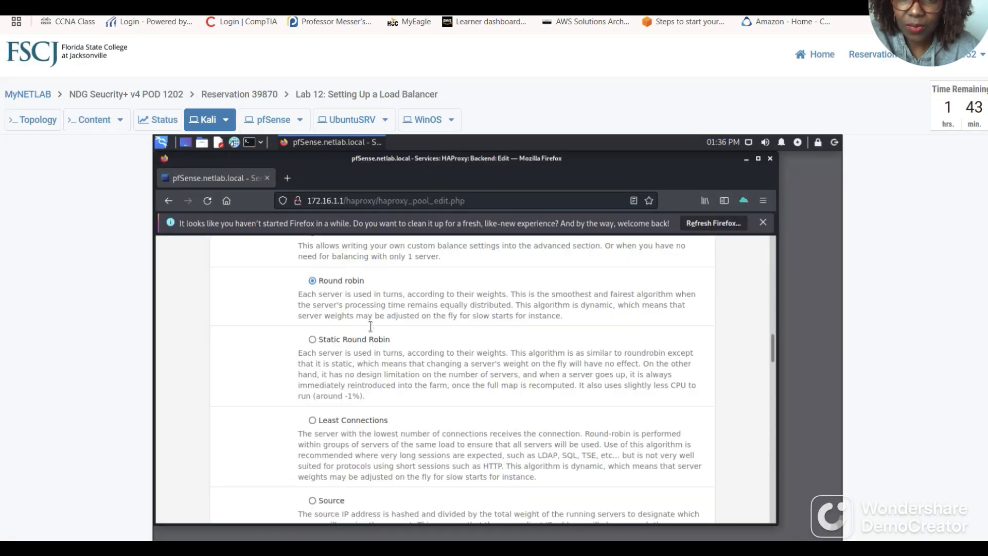
pyautogui.scroll(-6, 407, 336)
pyautogui.scroll(-2, 411, 333)
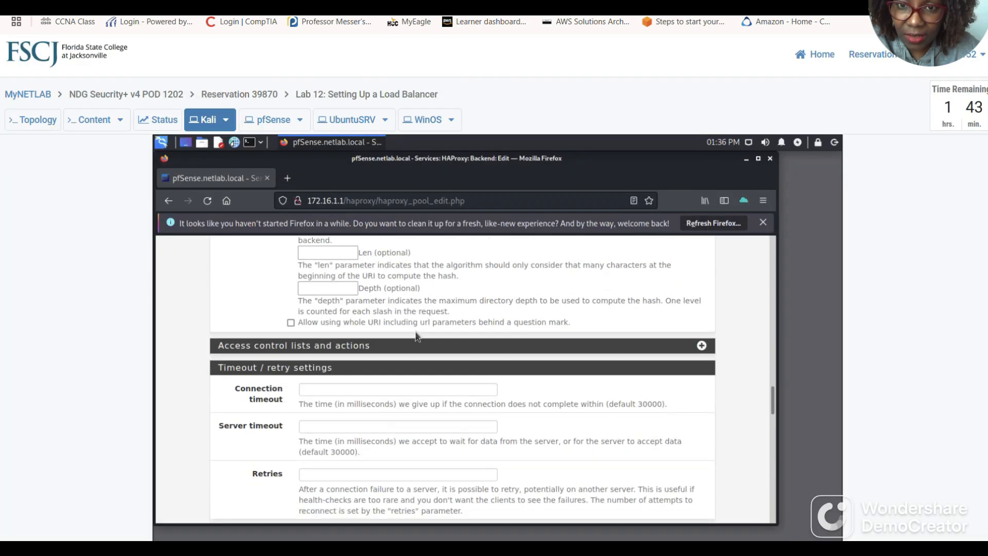
pyautogui.scroll(9, 416, 330)
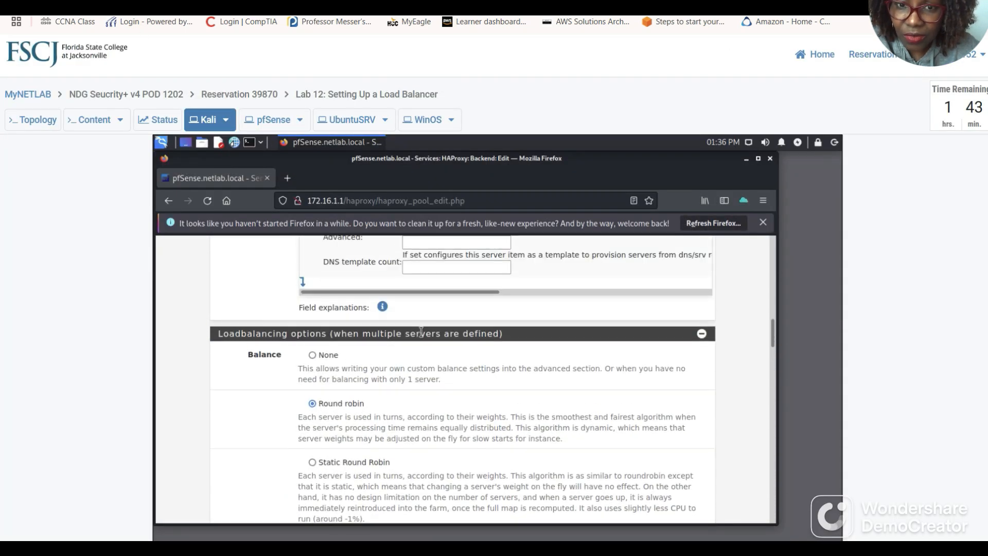
pyautogui.scroll(-3, 450, 385)
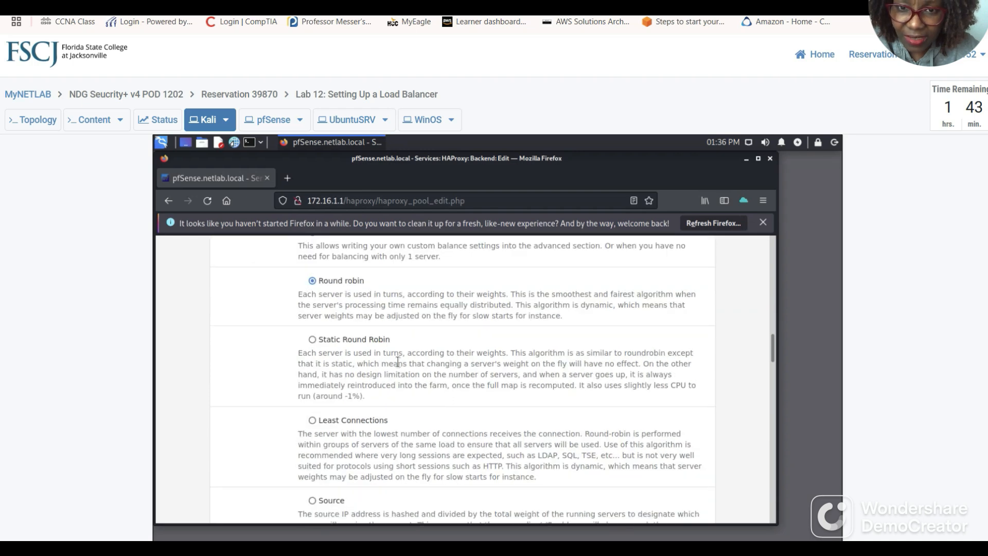
pyautogui.scroll(-2, 422, 362)
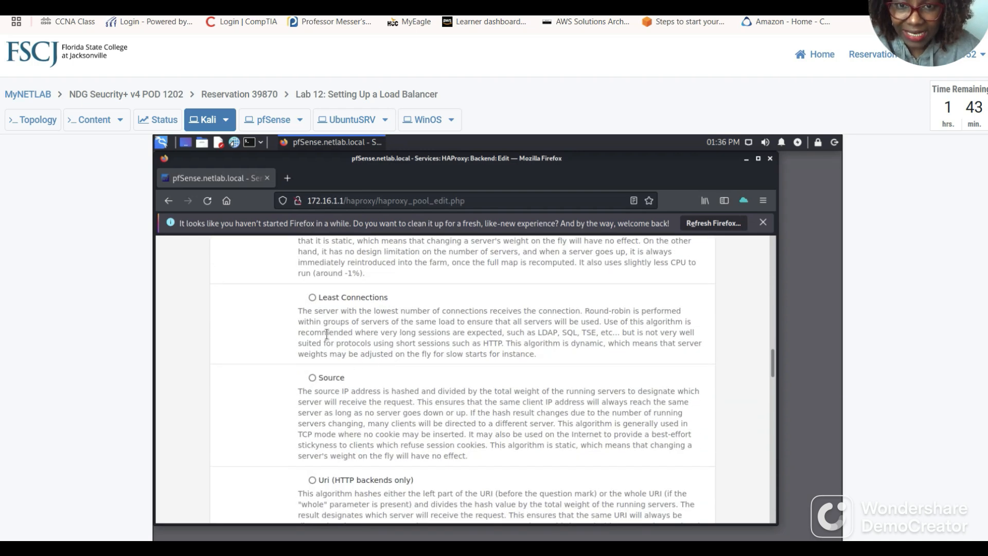
pyautogui.scroll(-1, 370, 343)
pyautogui.scroll(-3, 362, 363)
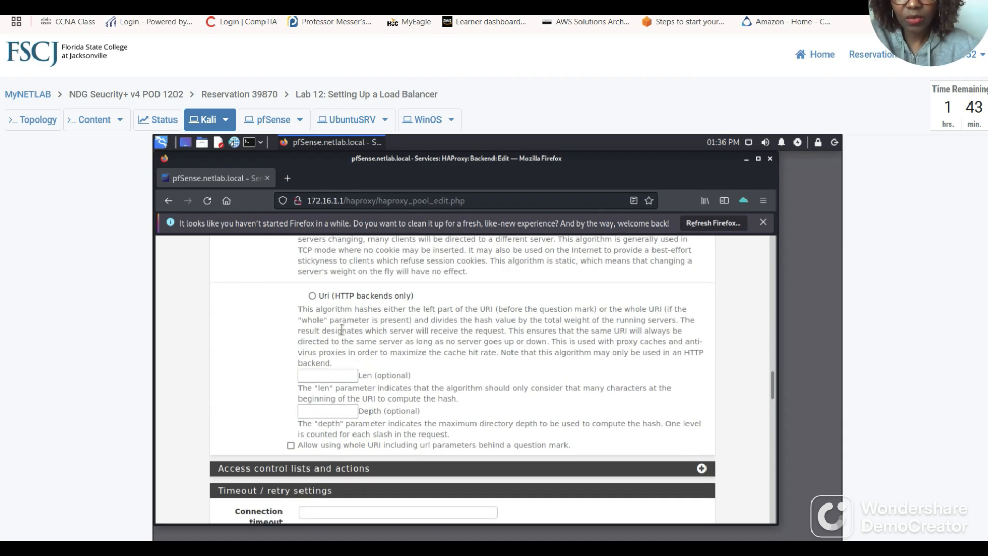
pyautogui.scroll(-2, 433, 334)
pyautogui.scroll(-2, 433, 339)
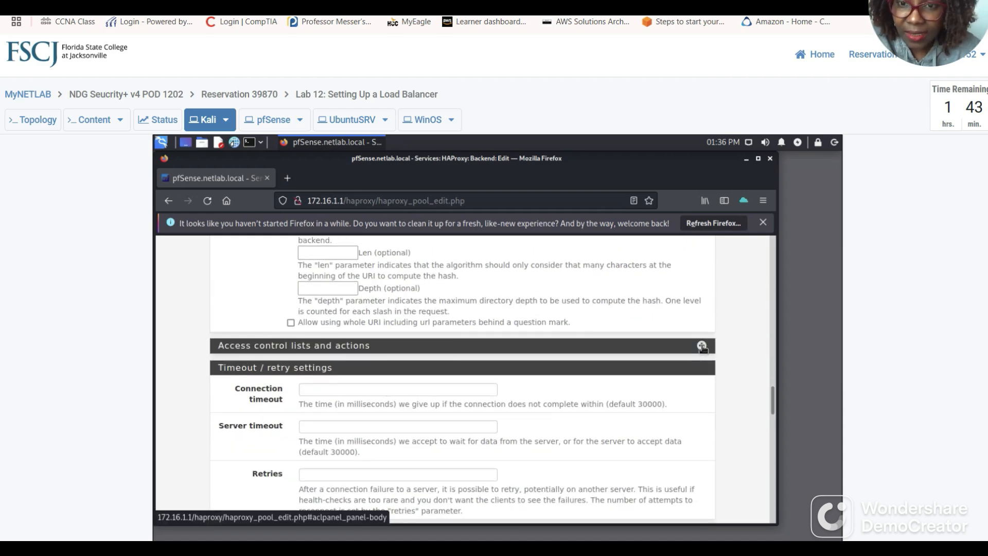
pyautogui.click(702, 346)
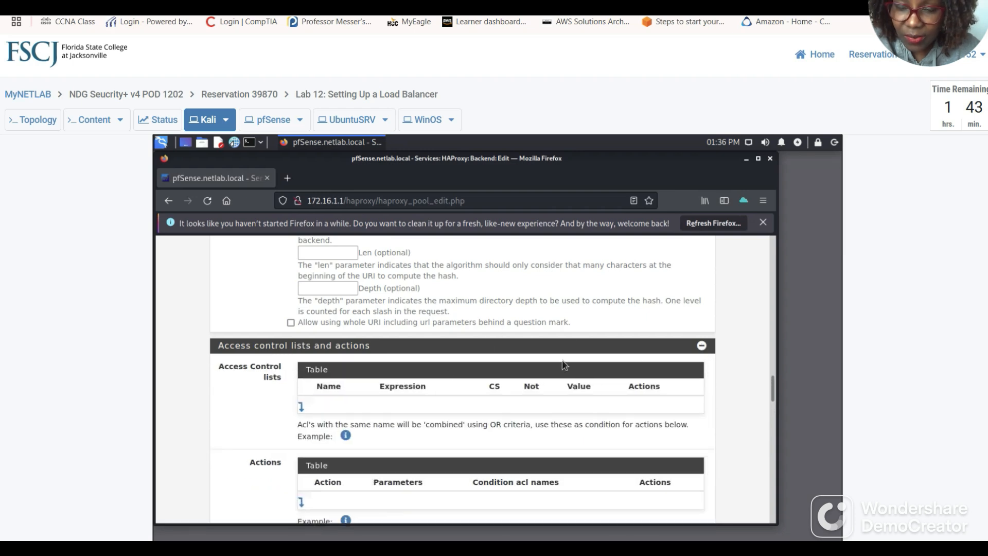
# Save WebServerBackendPool so it lists with 2 servers and HTTP check.
pyautogui.scroll(-3, 560, 365)
pyautogui.scroll(-1, 556, 374)
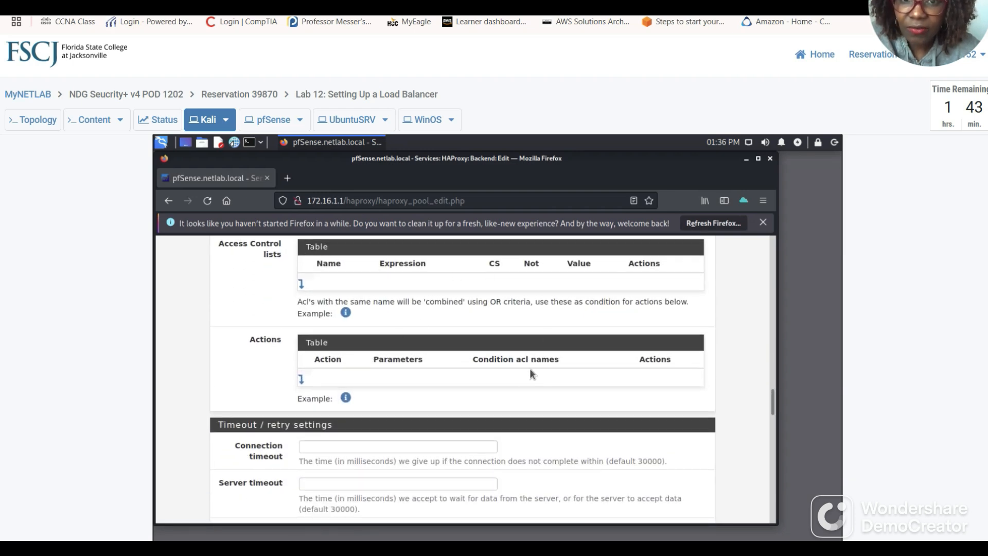
pyautogui.scroll(-4, 451, 402)
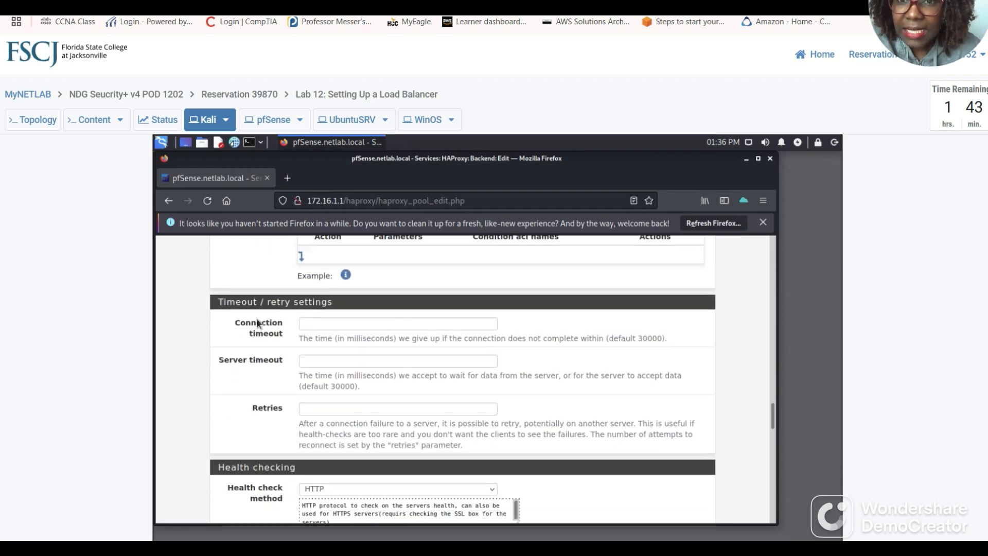
pyautogui.scroll(-6, 309, 330)
pyautogui.scroll(-1, 391, 360)
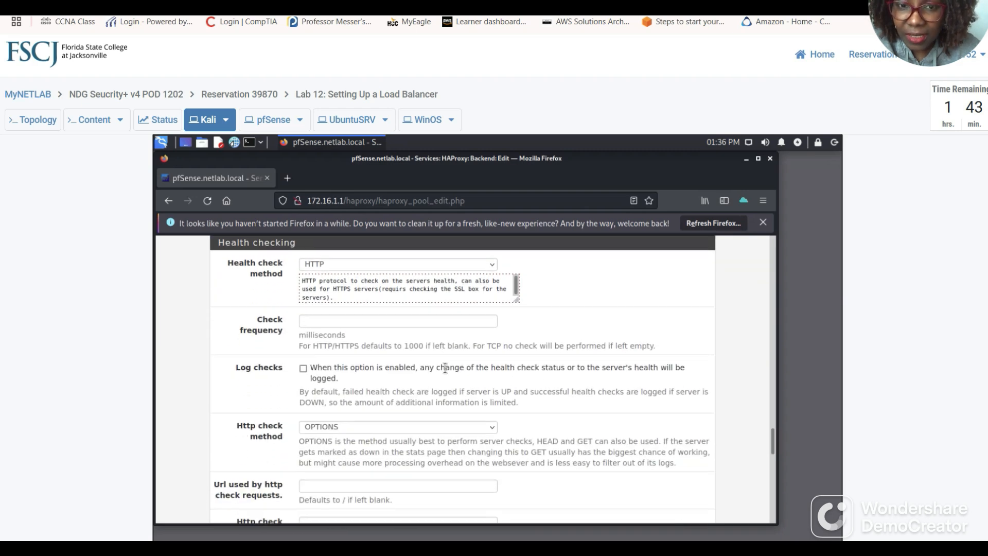
pyautogui.scroll(-3, 446, 368)
pyautogui.scroll(-8, 446, 367)
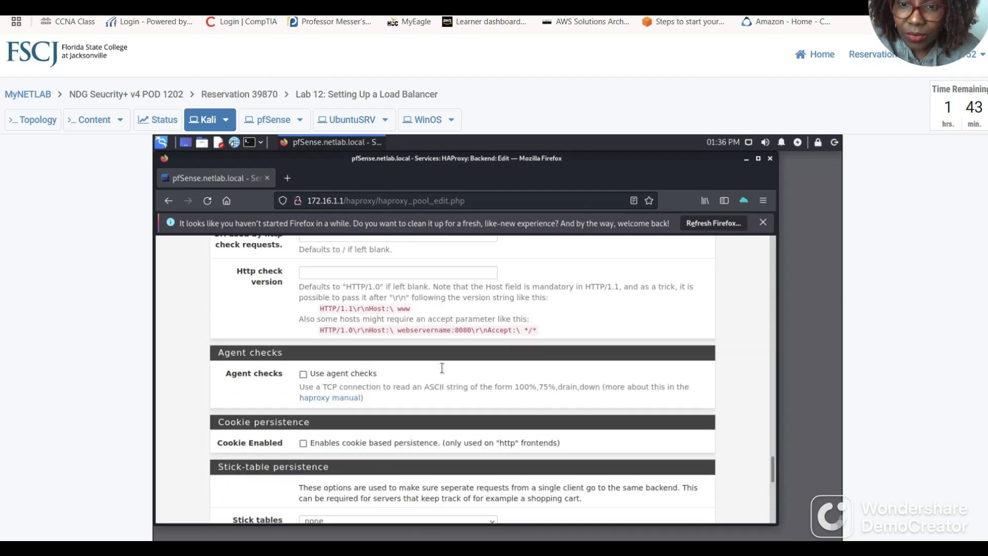
pyautogui.scroll(-7, 471, 363)
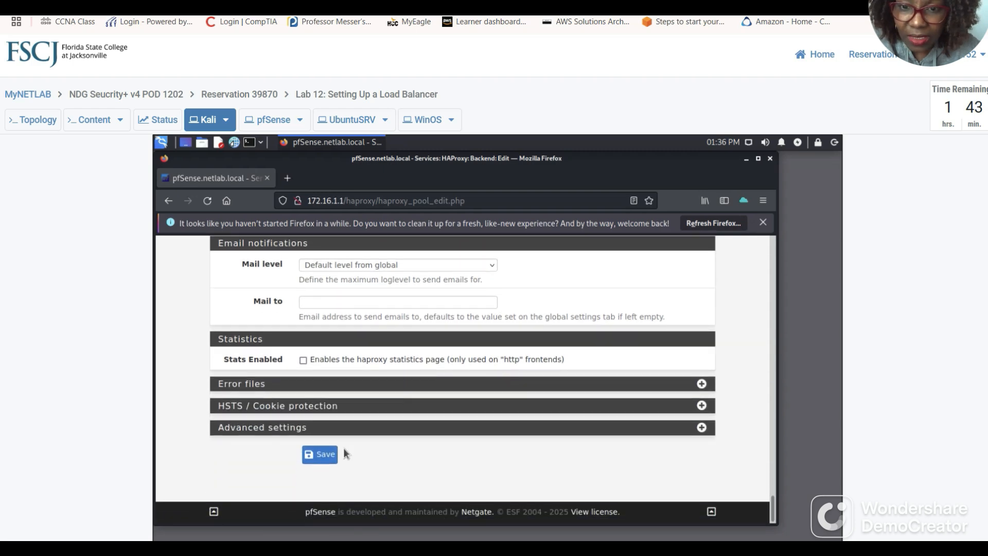
pyautogui.click(322, 454)
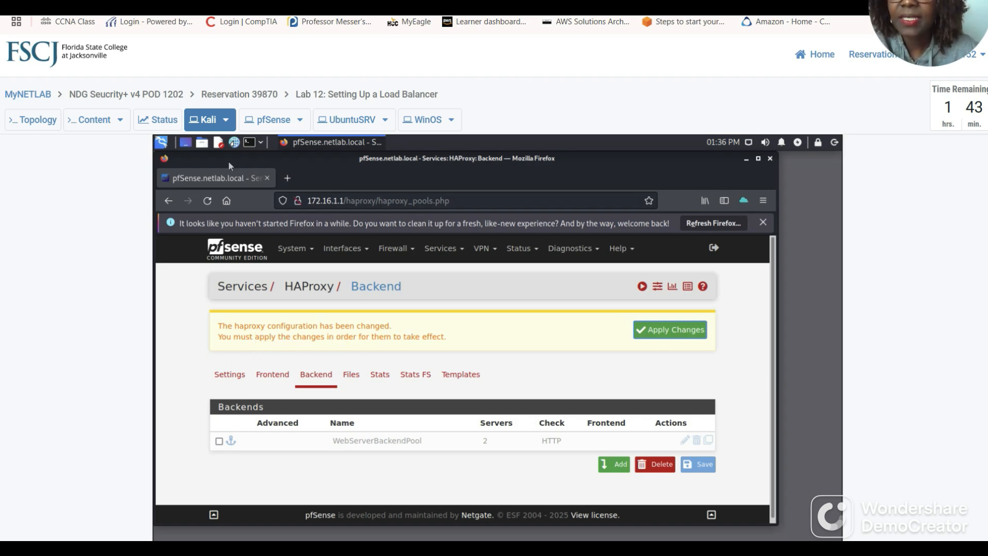
# Read guide steps 13–14: frontend name WebServerFrontend with Active status.
pyautogui.click(227, 3)
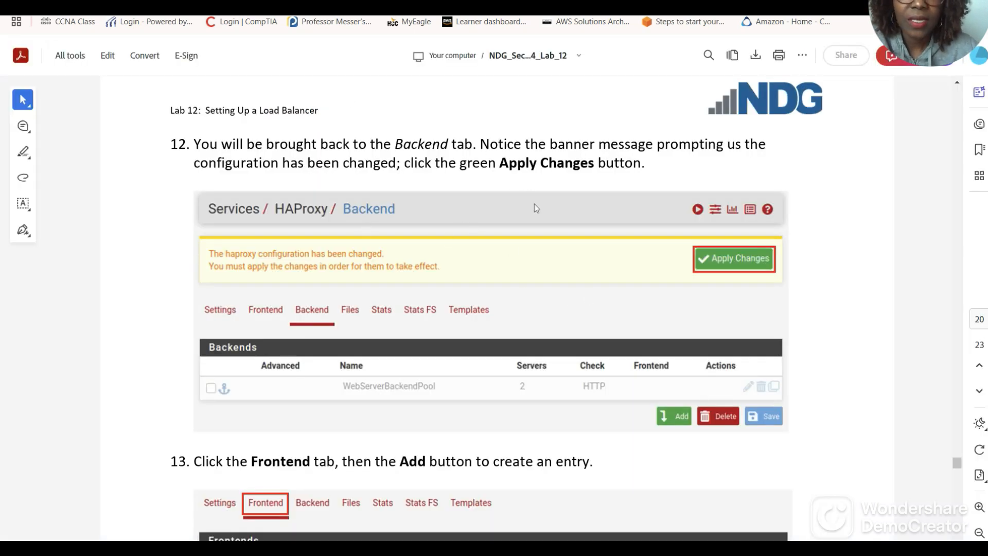
pyautogui.scroll(-1, 525, 216)
pyautogui.scroll(-1, 280, 290)
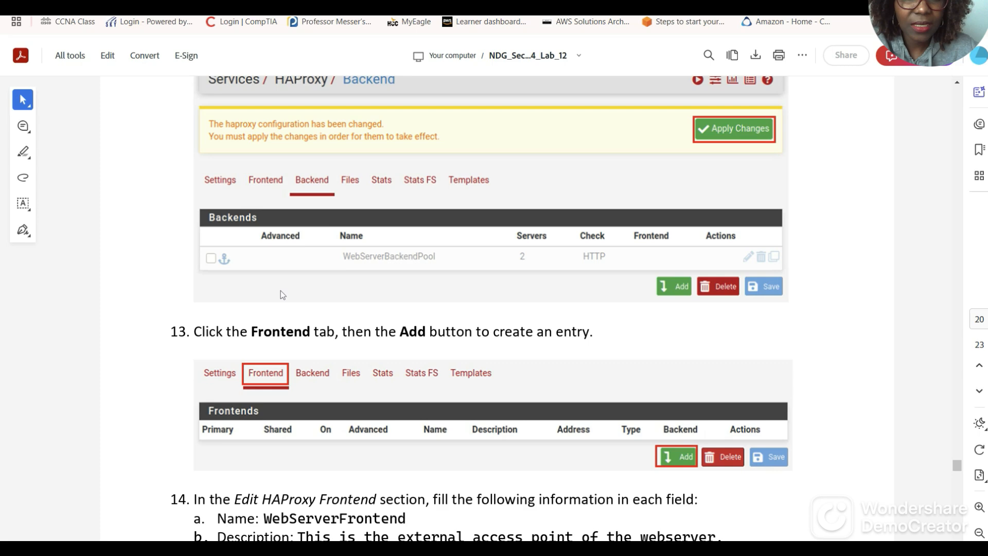
pyautogui.scroll(-1, 280, 290)
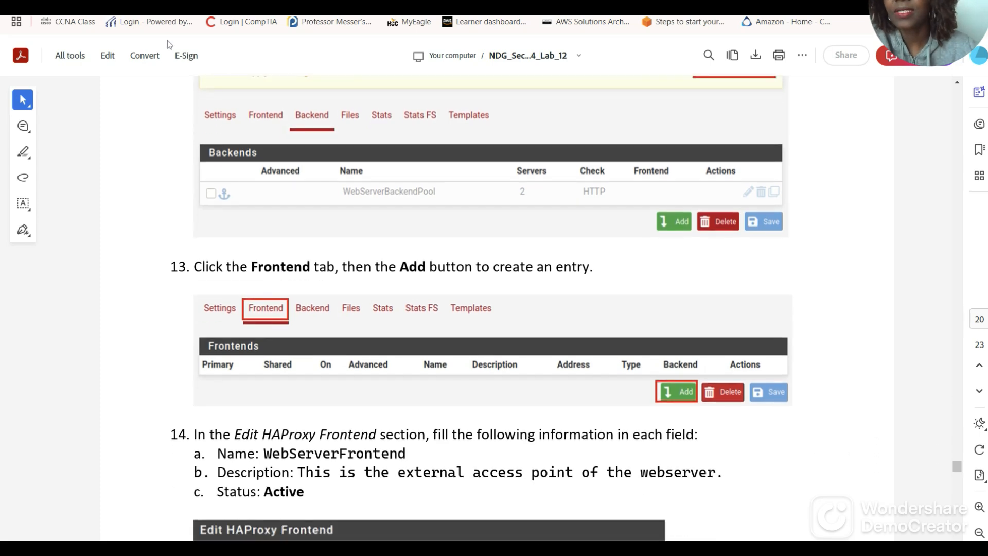
pyautogui.click(247, 4)
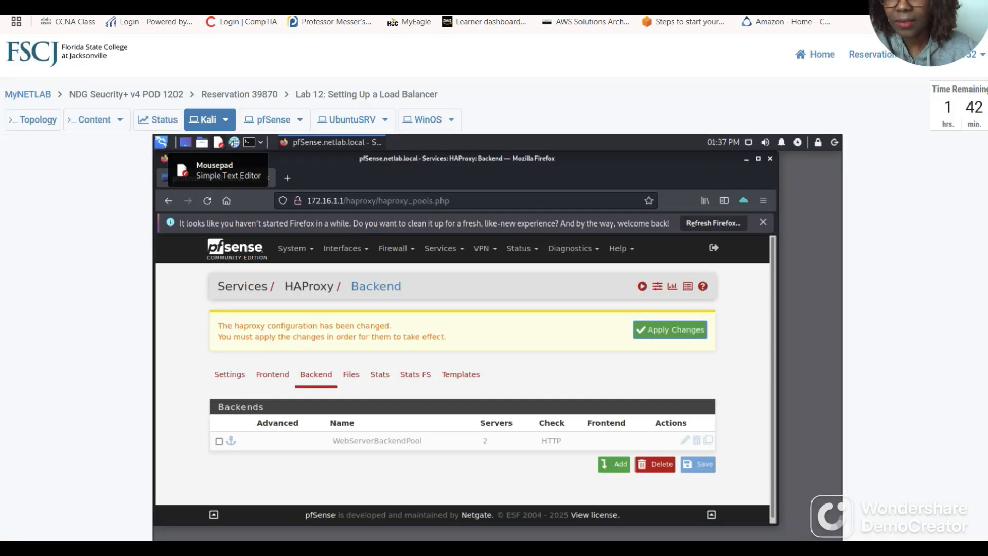
# Apply the pending HAProxy changes and open the empty Frontend list.
pyautogui.click(677, 330)
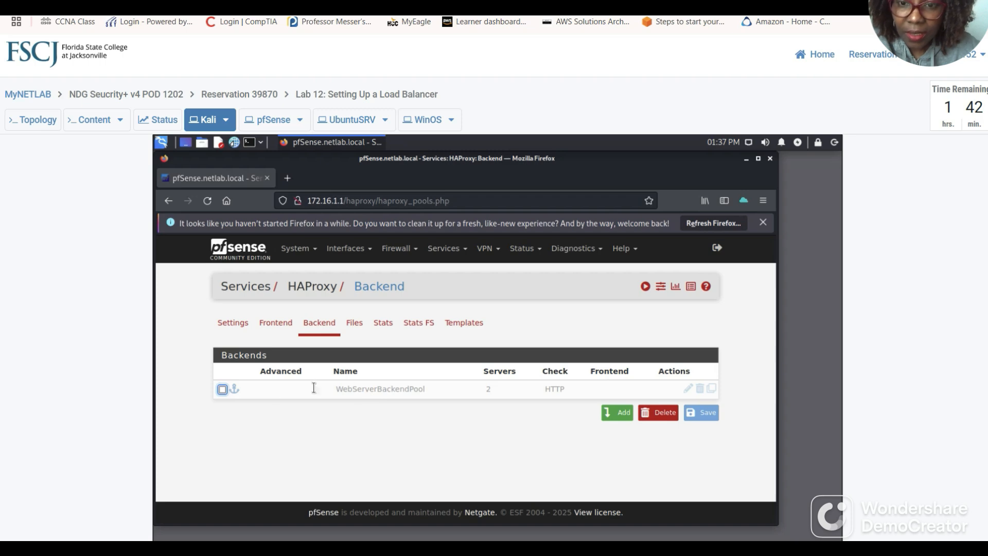
pyautogui.click(275, 322)
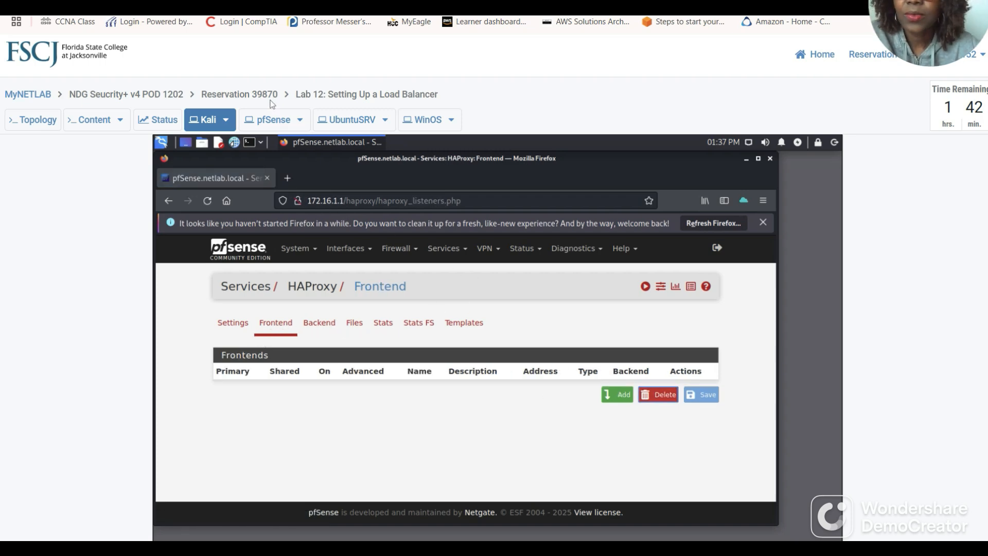
pyautogui.click(357, 5)
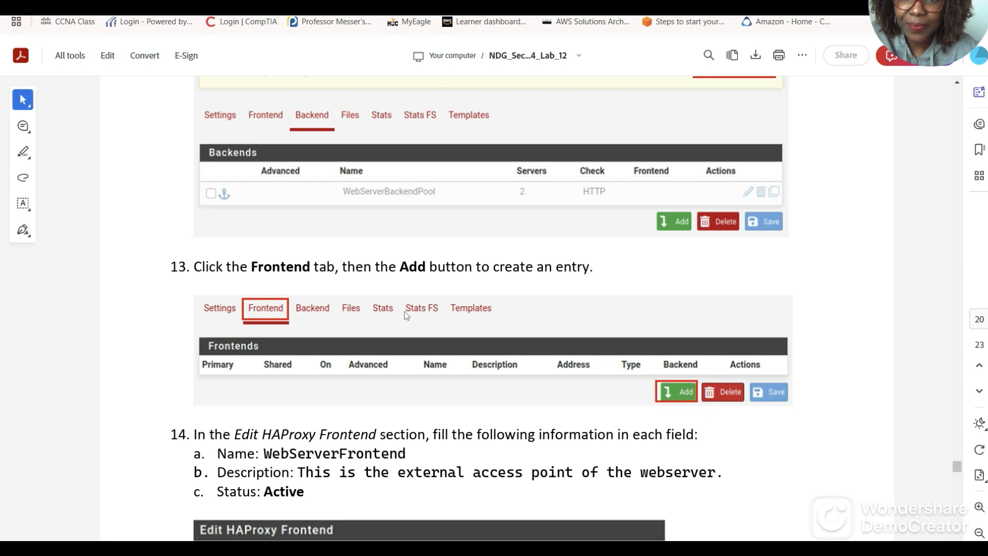
pyautogui.scroll(-5, 404, 311)
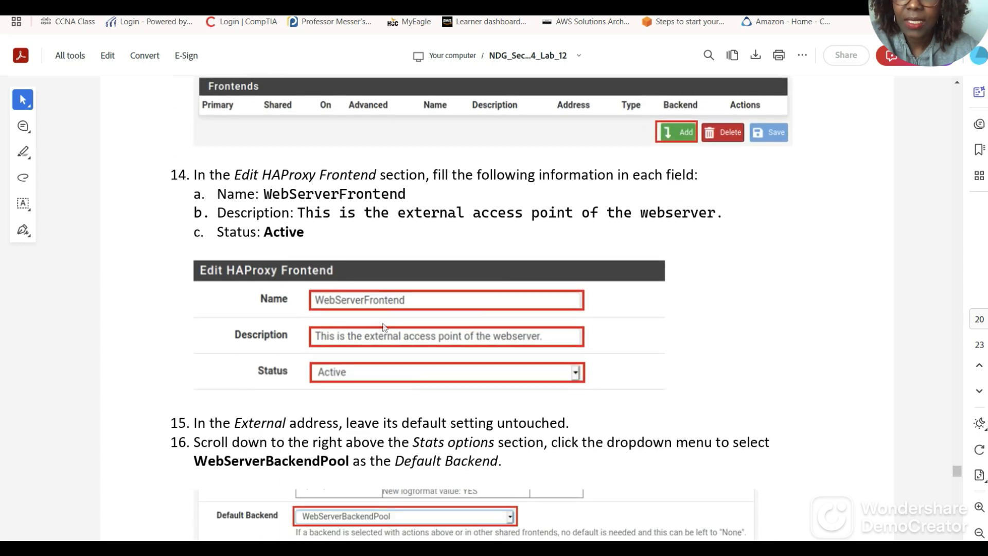
pyautogui.scroll(-1, 384, 328)
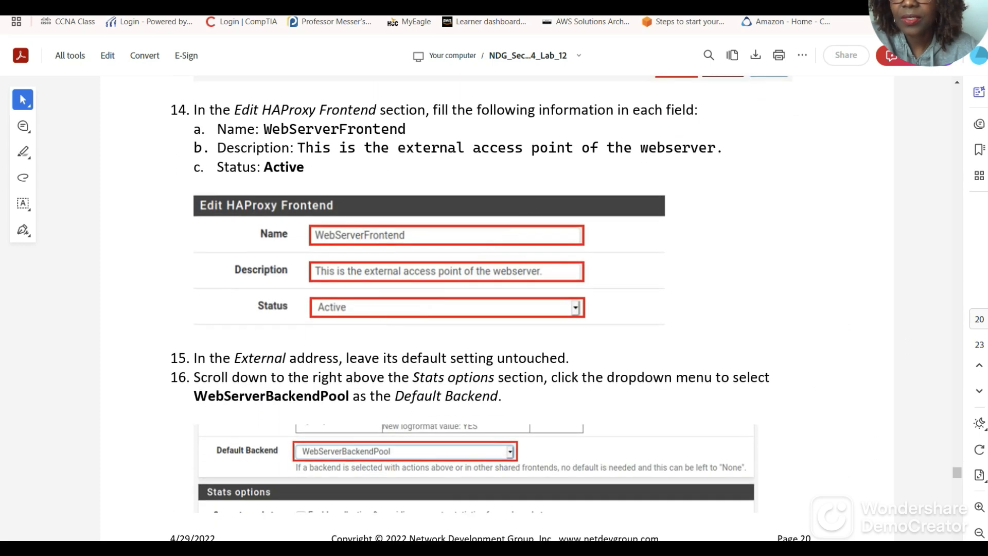
pyautogui.click(263, 6)
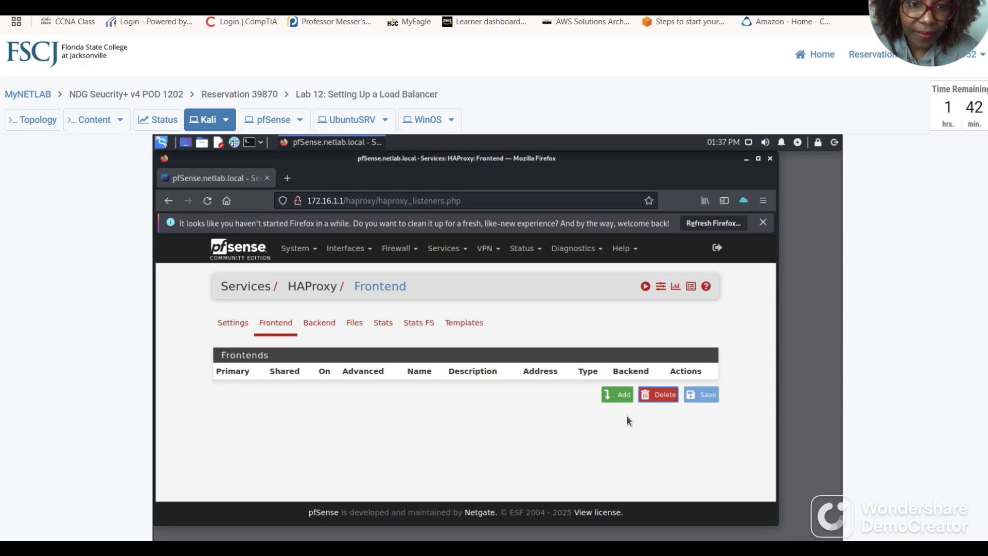
# Add a new HAProxy frontend and name it WebServerFrontEnd.
pyautogui.click(617, 396)
pyautogui.click(376, 382)
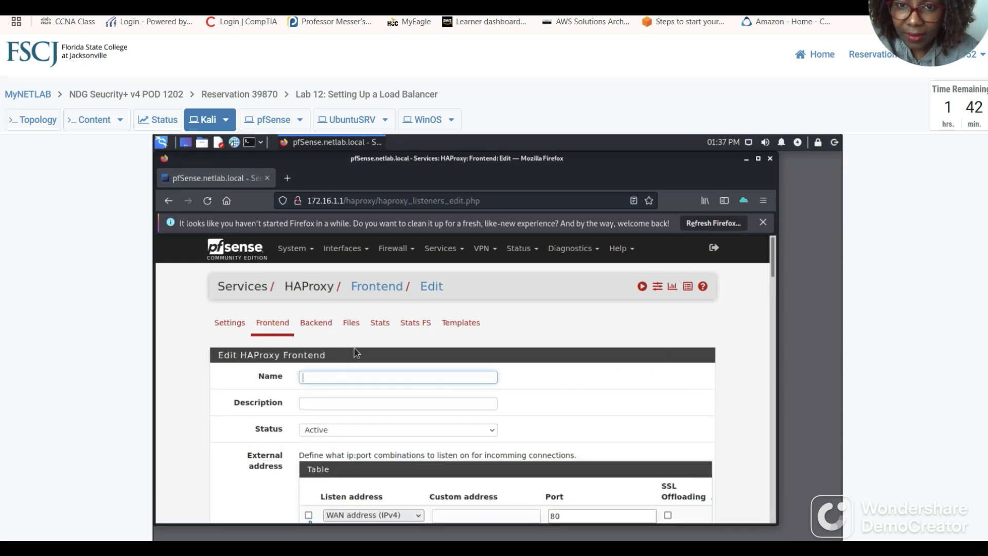
pyautogui.scroll(-1, 369, 361)
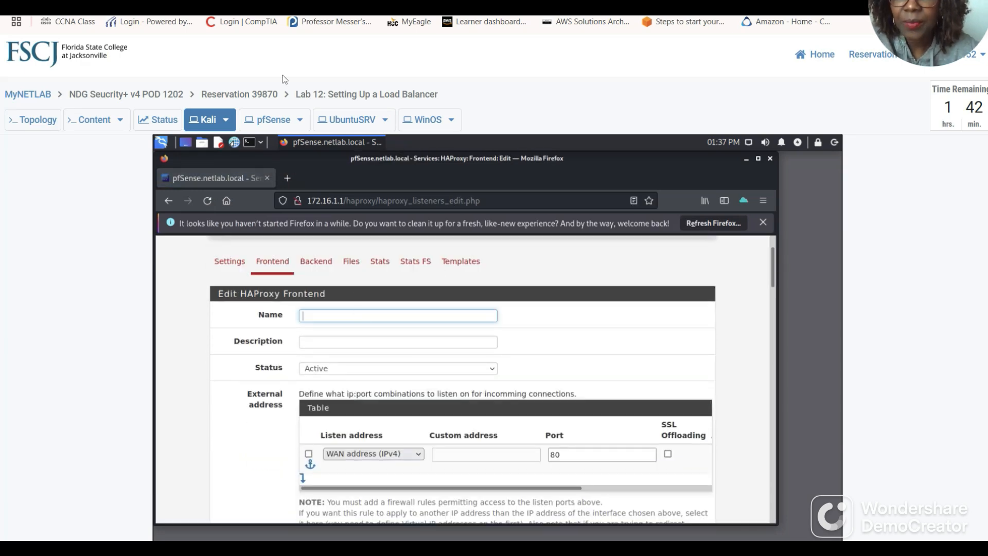
pyautogui.click(361, 5)
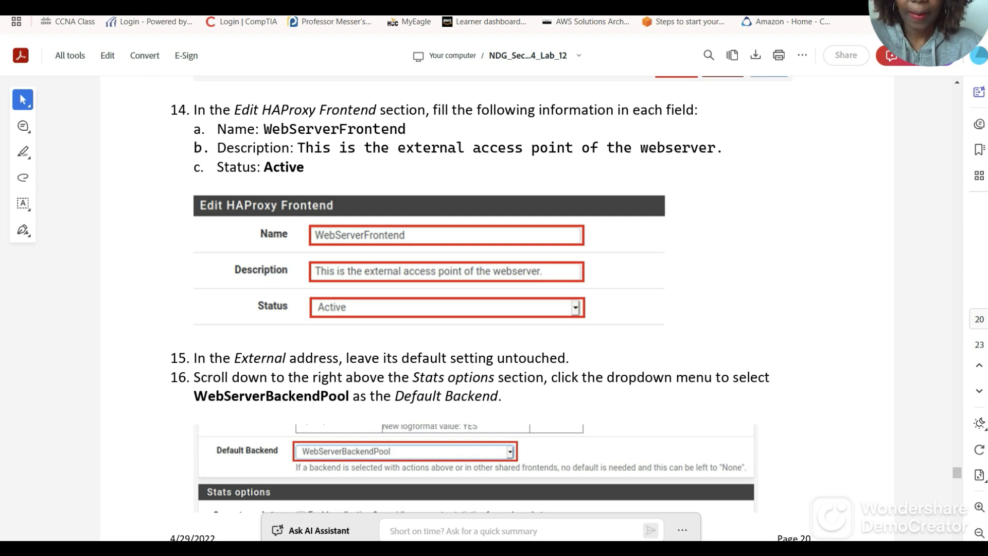
pyautogui.click(103, 8)
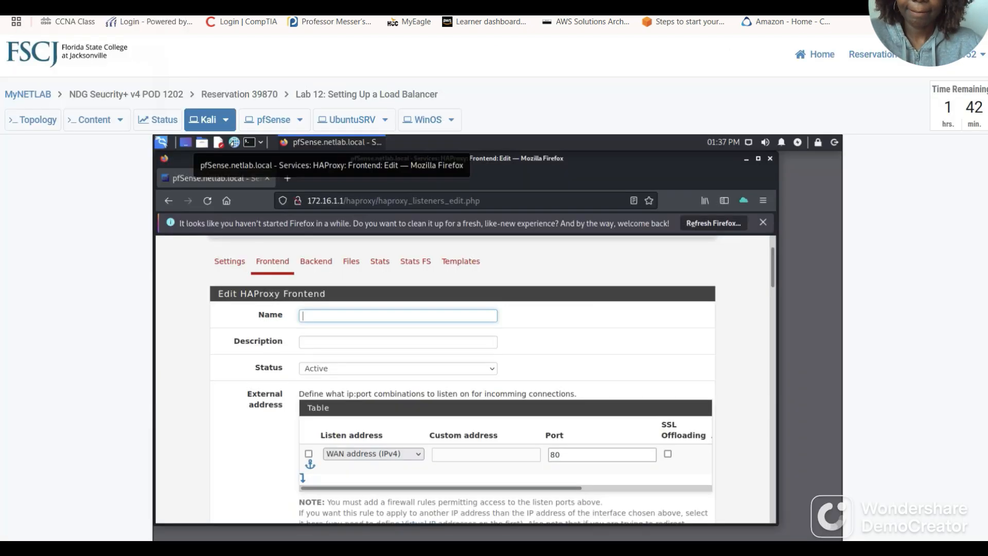
pyautogui.click(321, 316)
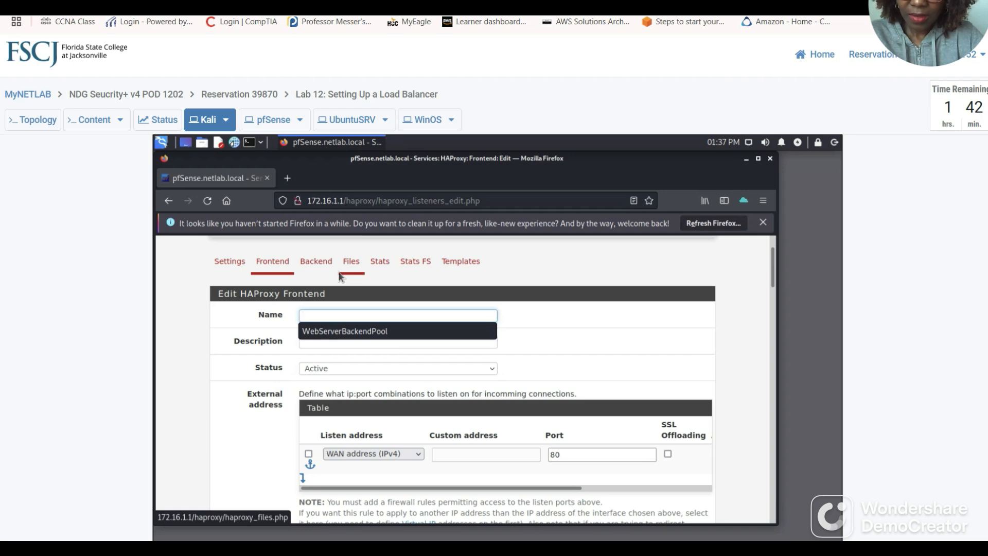
pyautogui.write('W')
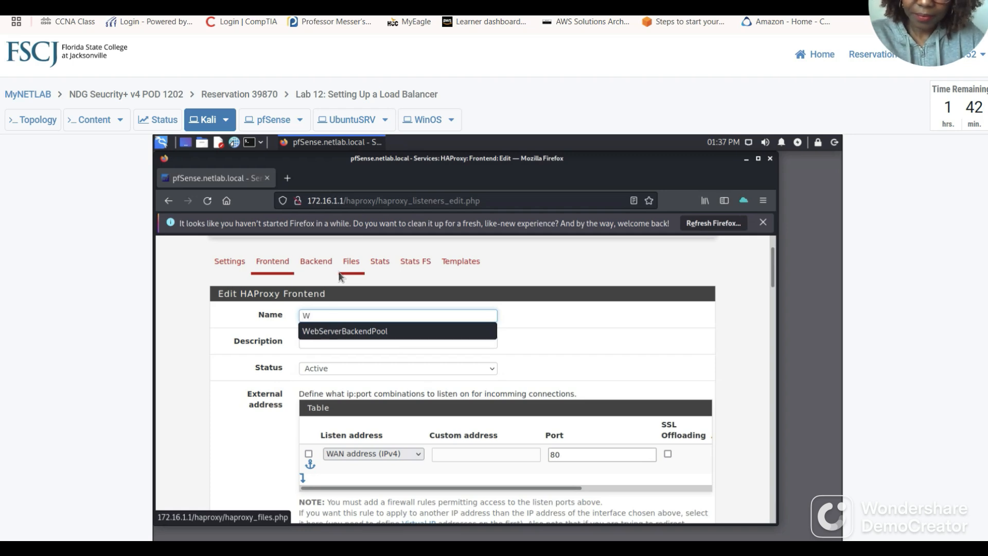
pyautogui.write('ebSe')
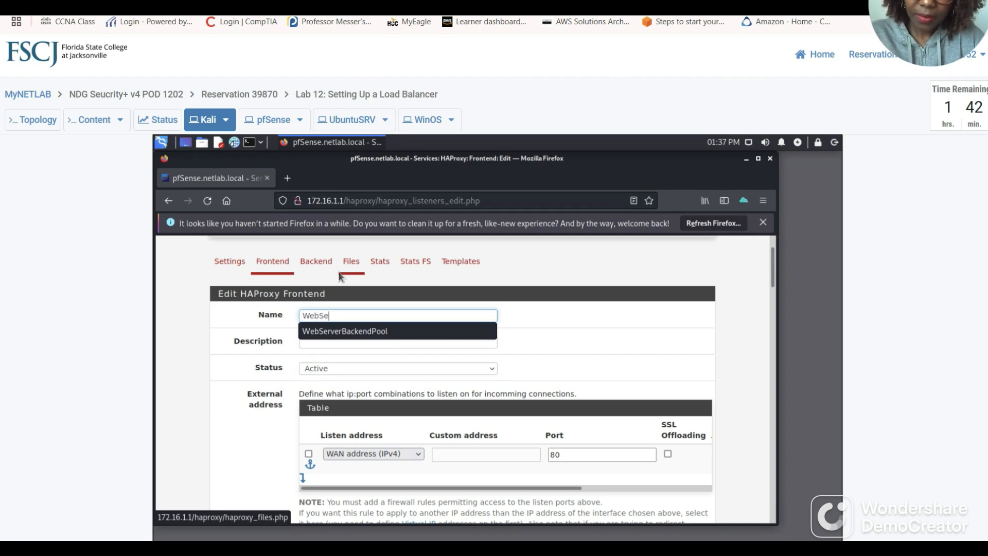
pyautogui.write('rverFrontEn')
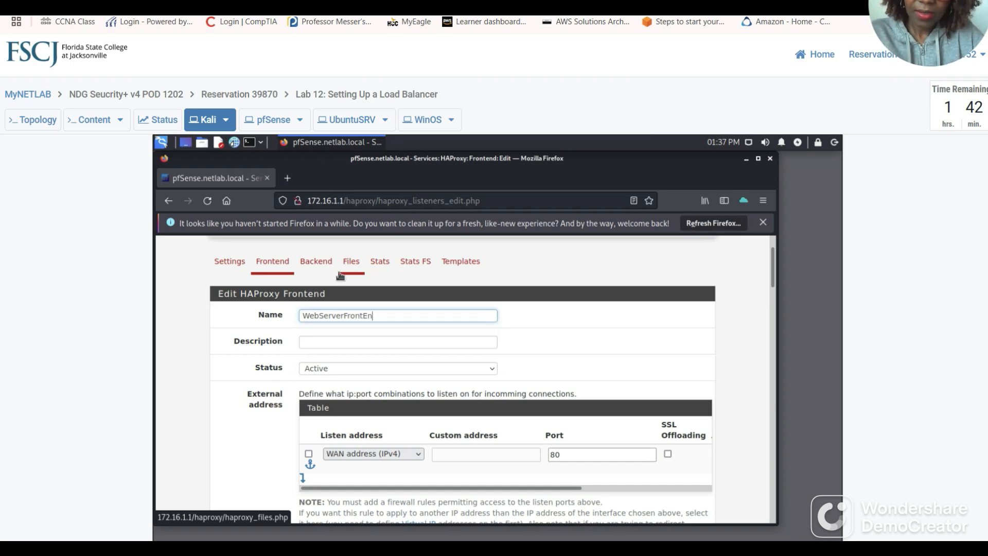
pyautogui.write('d')
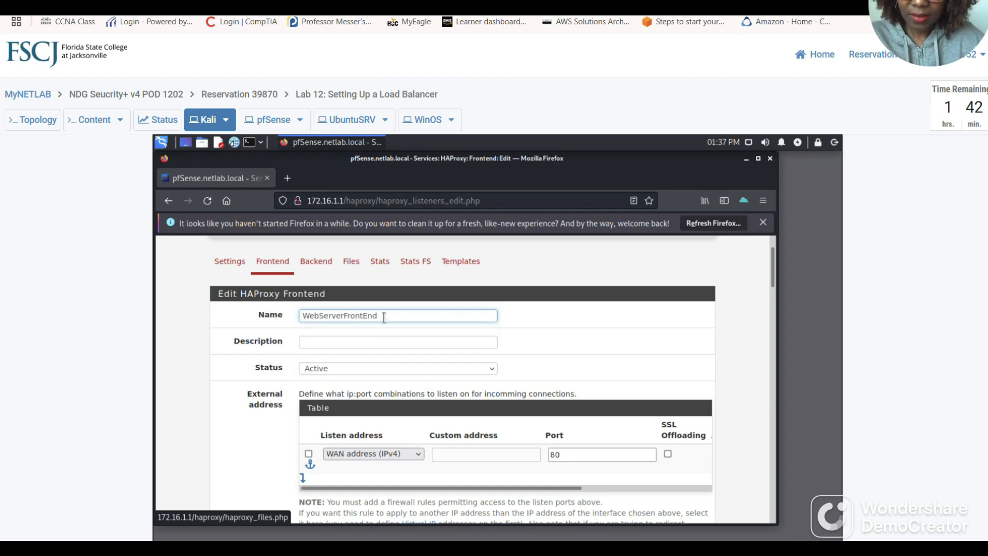
# Describe the frontend as 'This is the external access point of the webserver'.
pyautogui.click(315, 345)
pyautogui.write('This is the exter')
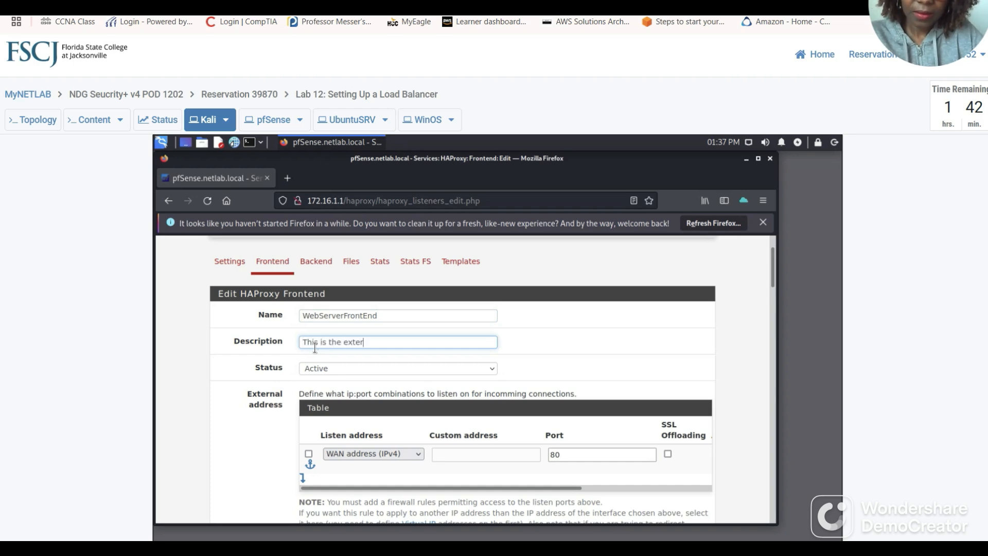
pyautogui.write('nal acc')
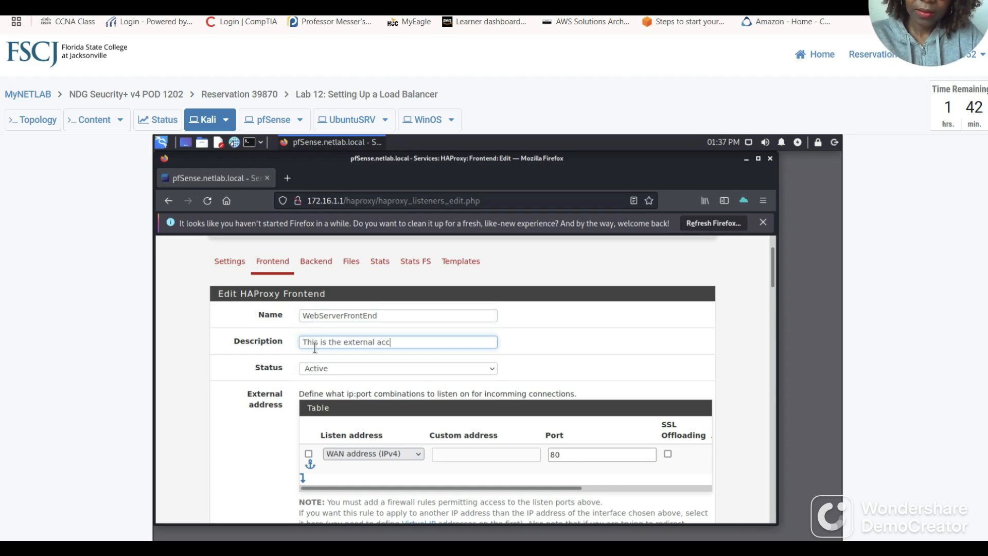
pyautogui.write('ess of the')
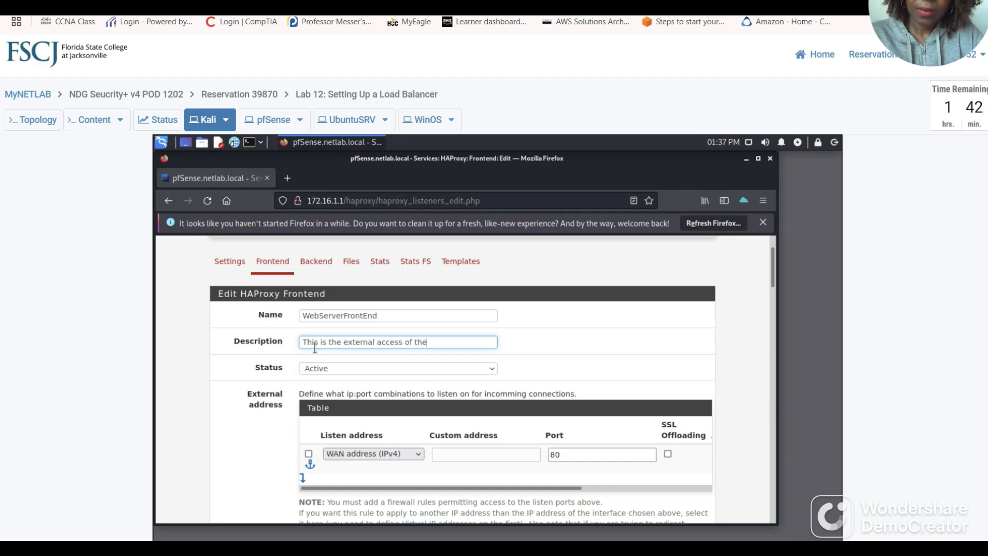
pyautogui.hotkey('ctrl', 'Tab')
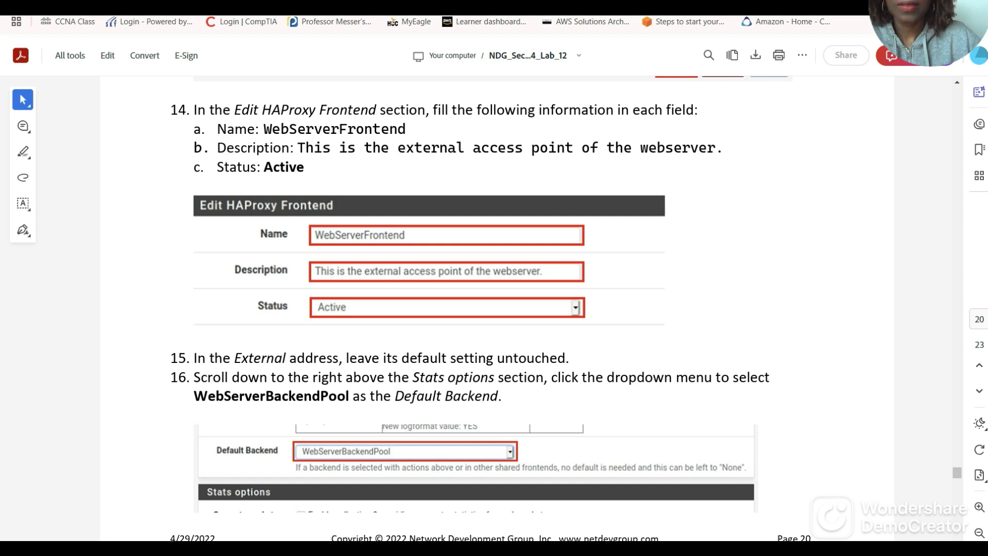
pyautogui.hotkey('ctrl', 'shift', 'Tab')
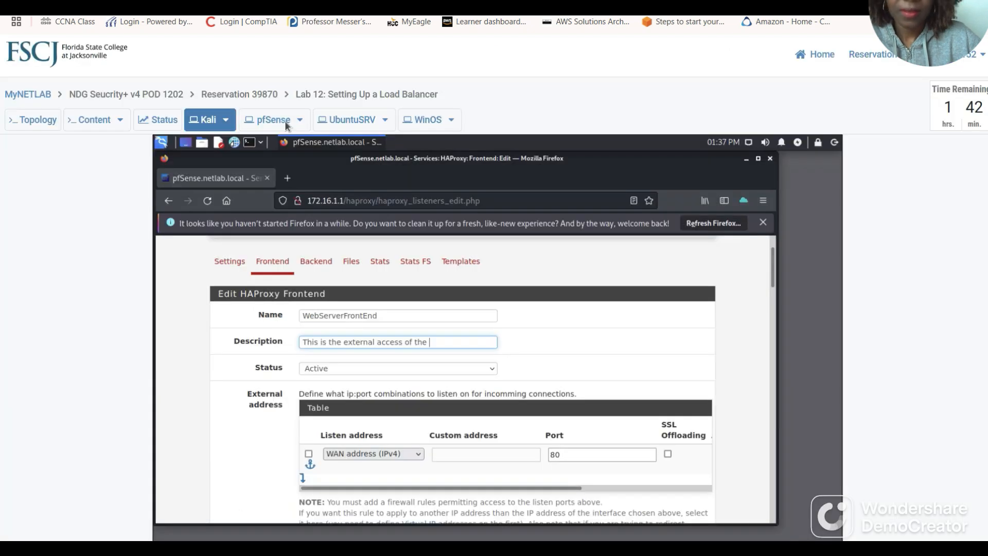
pyautogui.click(404, 343)
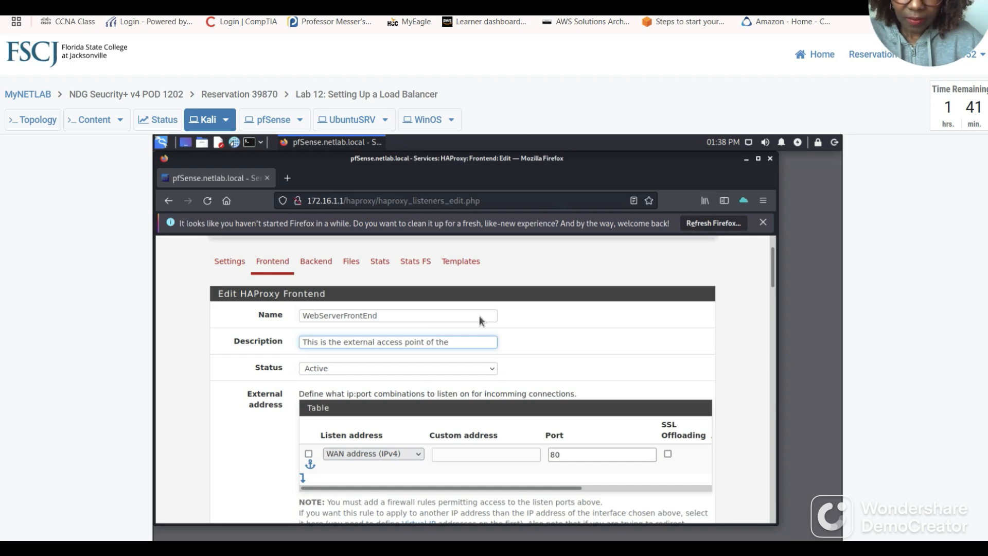
pyautogui.click(471, 343)
pyautogui.write('webserver')
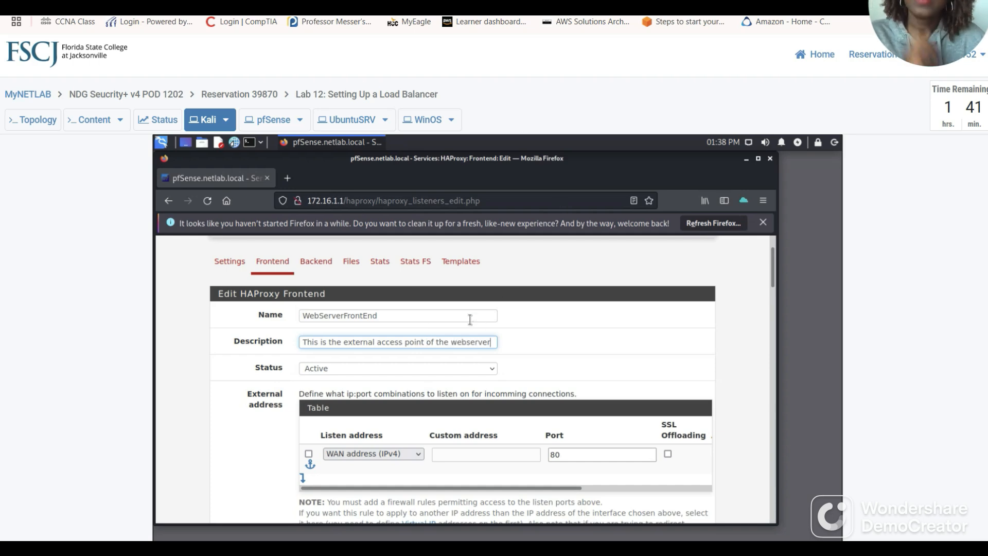
pyautogui.hotkey('alt', 'Tab')
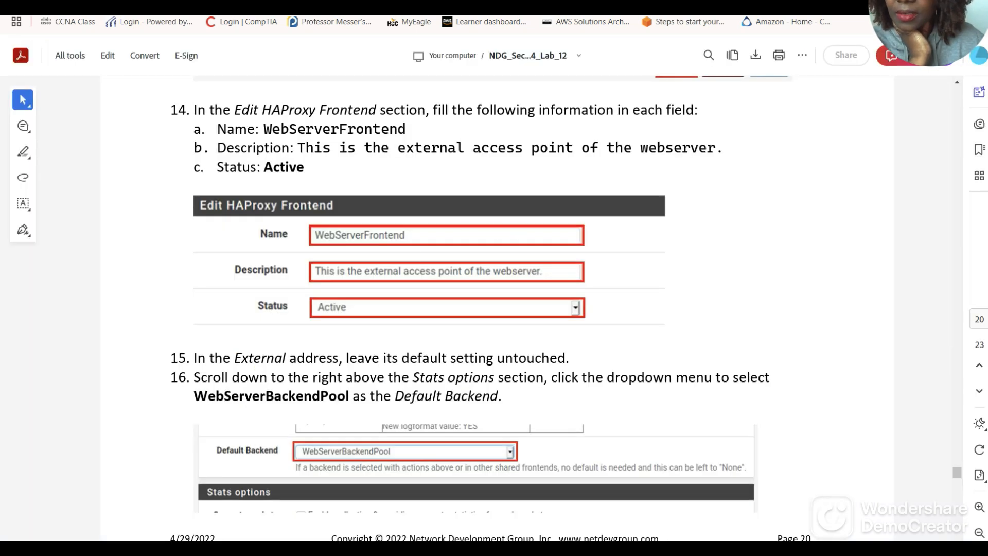
pyautogui.hotkey('alt', 'Tab')
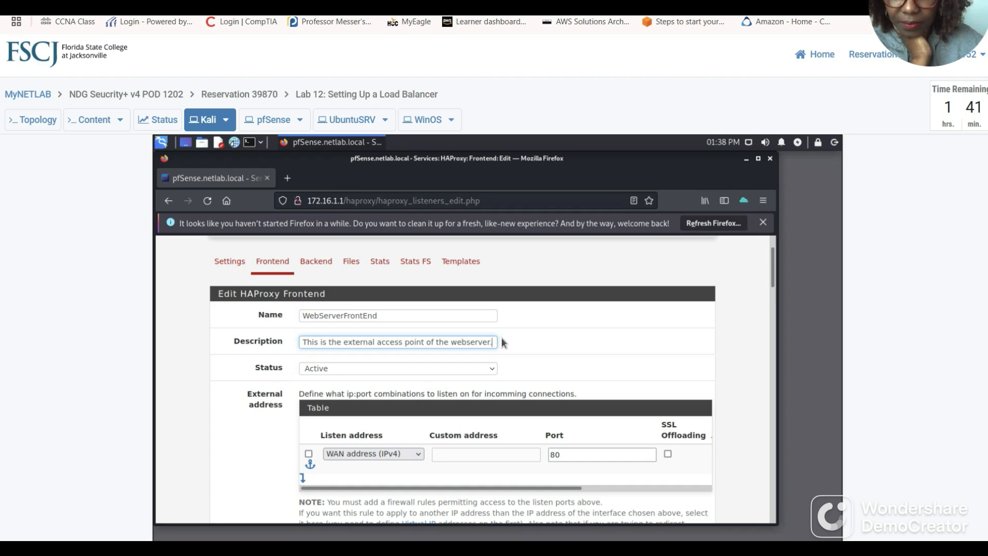
pyautogui.scroll(-2, 492, 349)
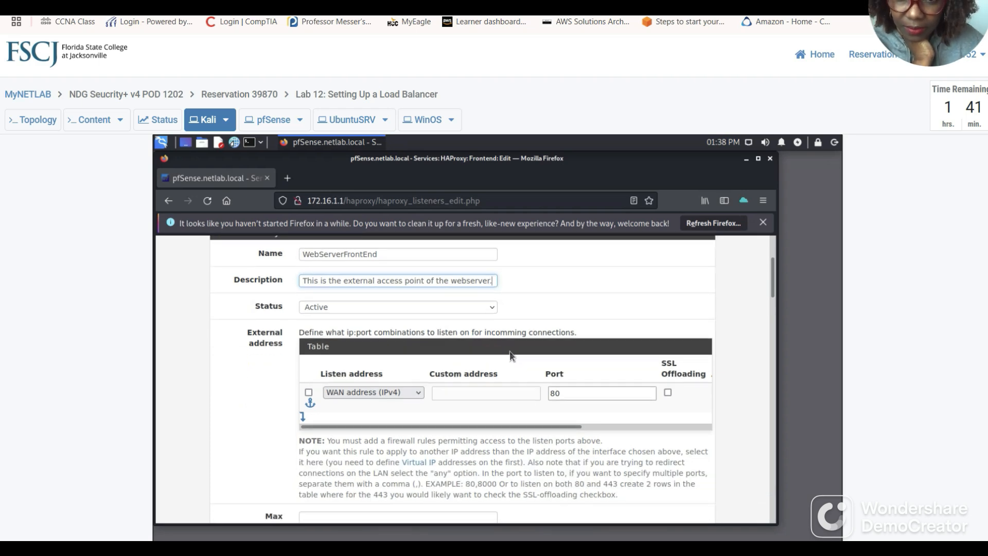
pyautogui.hotkey('ctrl', 'Tab')
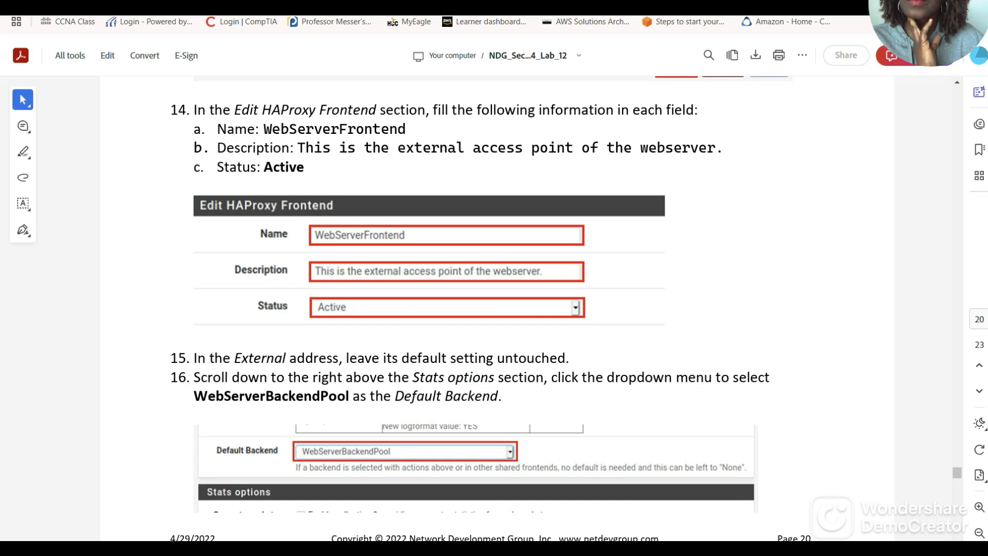
pyautogui.scroll(-2, 297, 366)
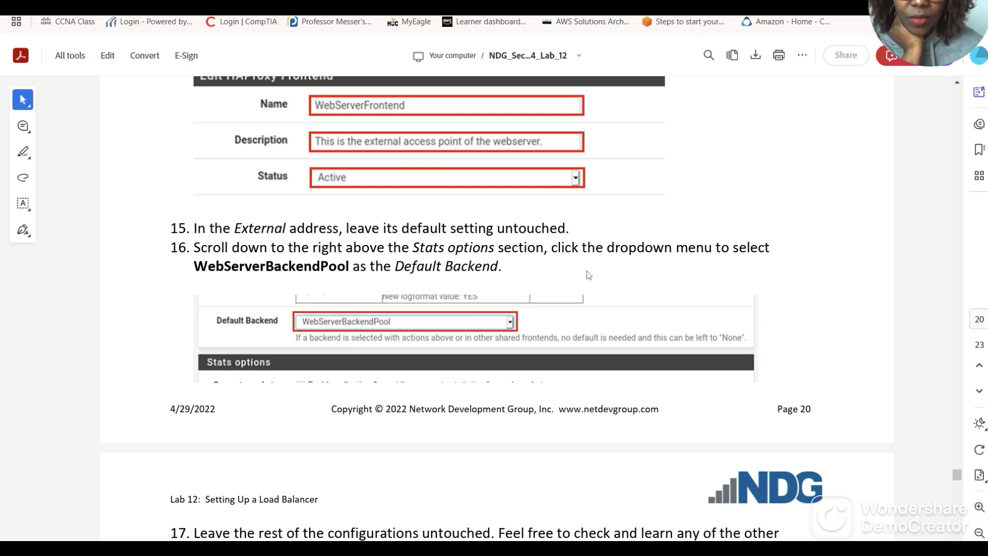
pyautogui.scroll(-1, 587, 273)
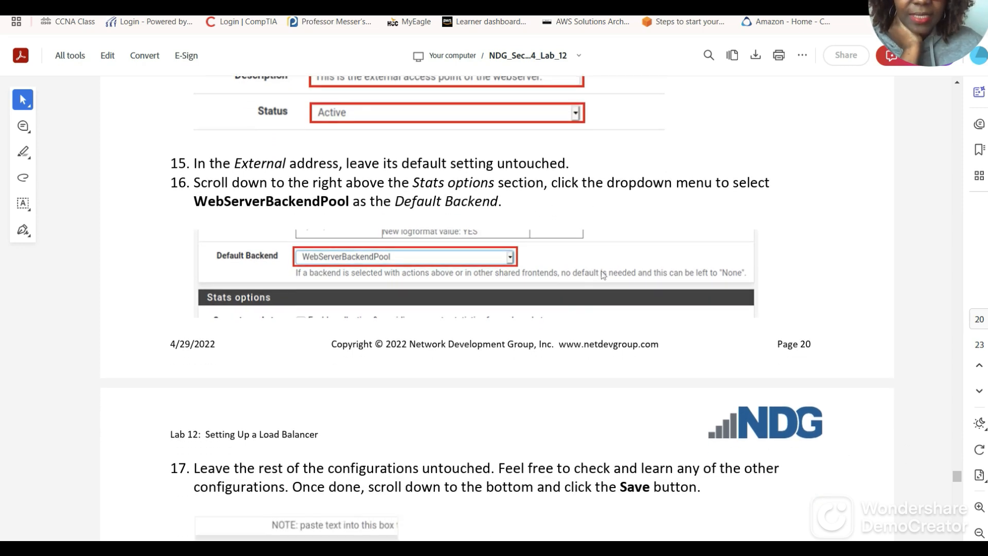
pyautogui.scroll(-1, 601, 273)
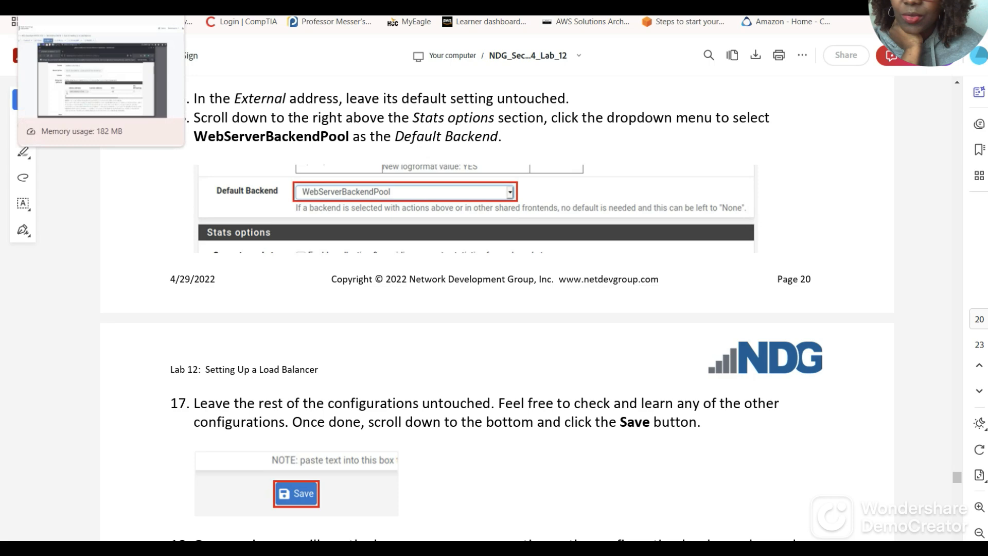
pyautogui.click(93, 7)
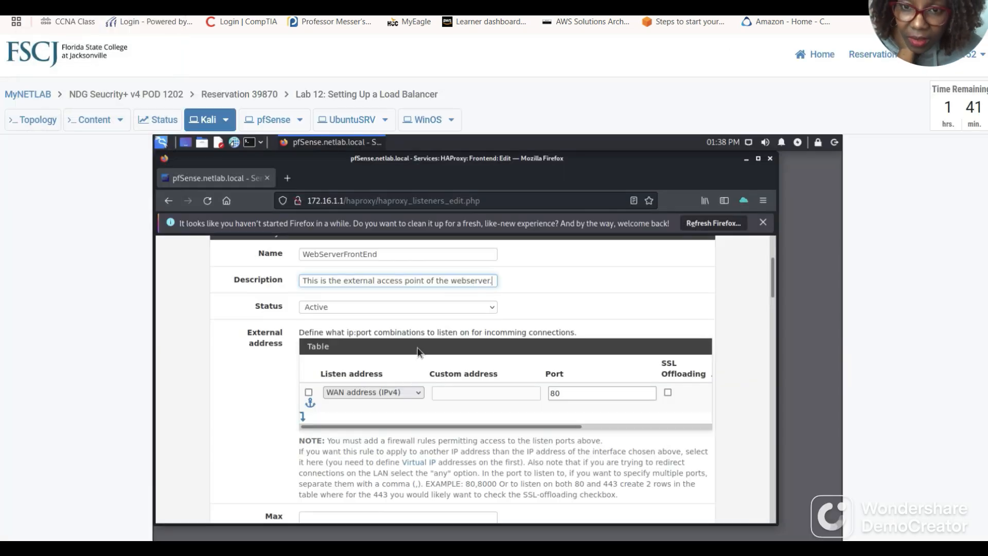
pyautogui.scroll(-3, 464, 353)
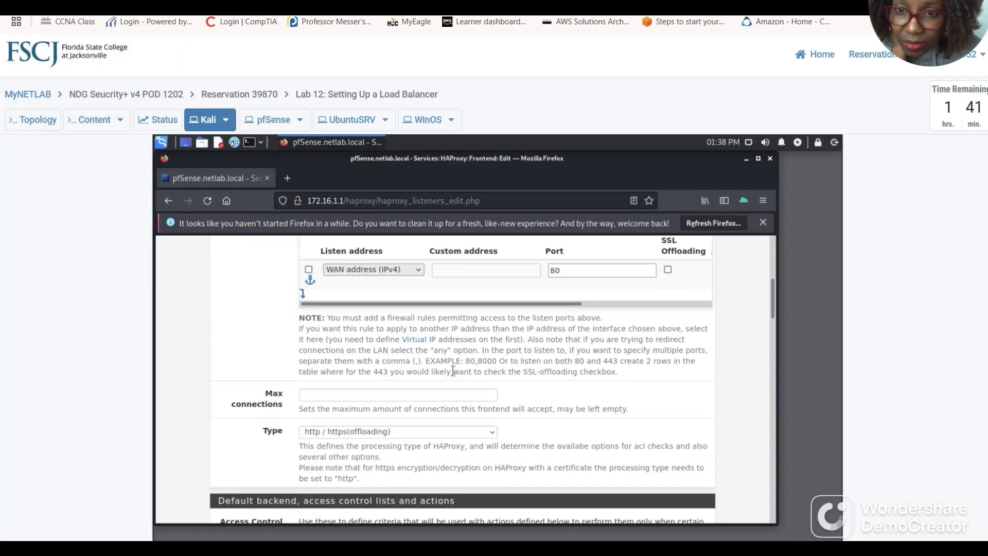
pyautogui.scroll(-3, 453, 371)
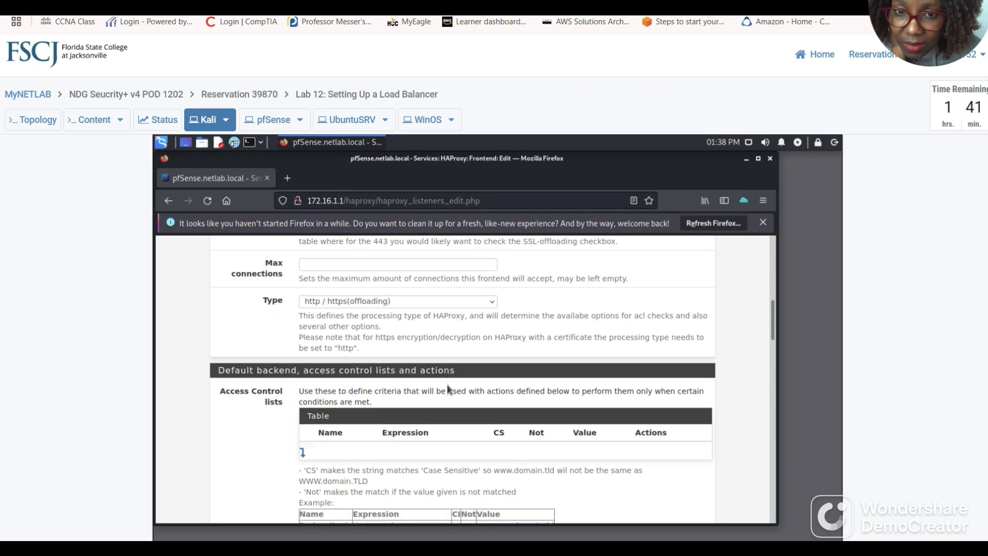
pyautogui.scroll(-3, 446, 389)
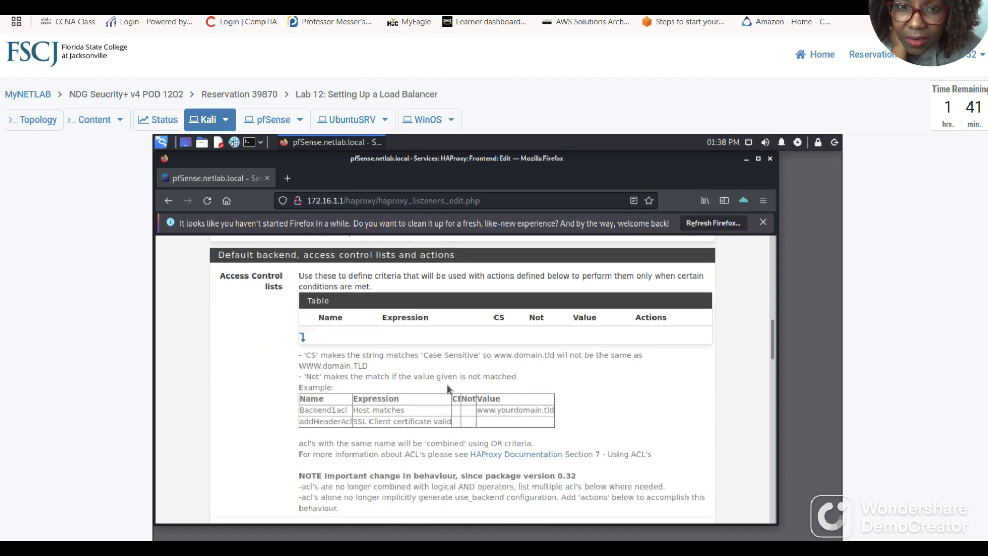
pyautogui.scroll(-8, 453, 373)
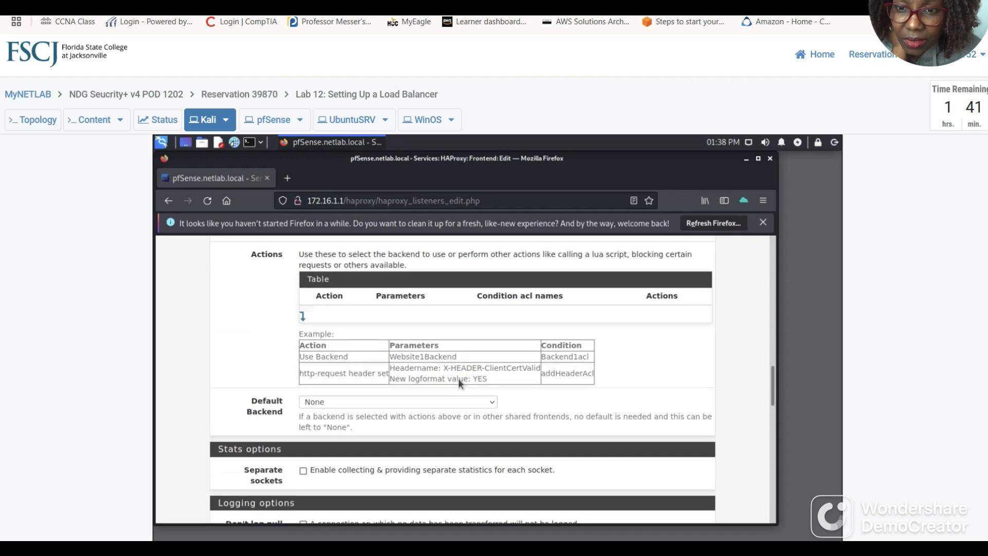
pyautogui.scroll(-2, 460, 384)
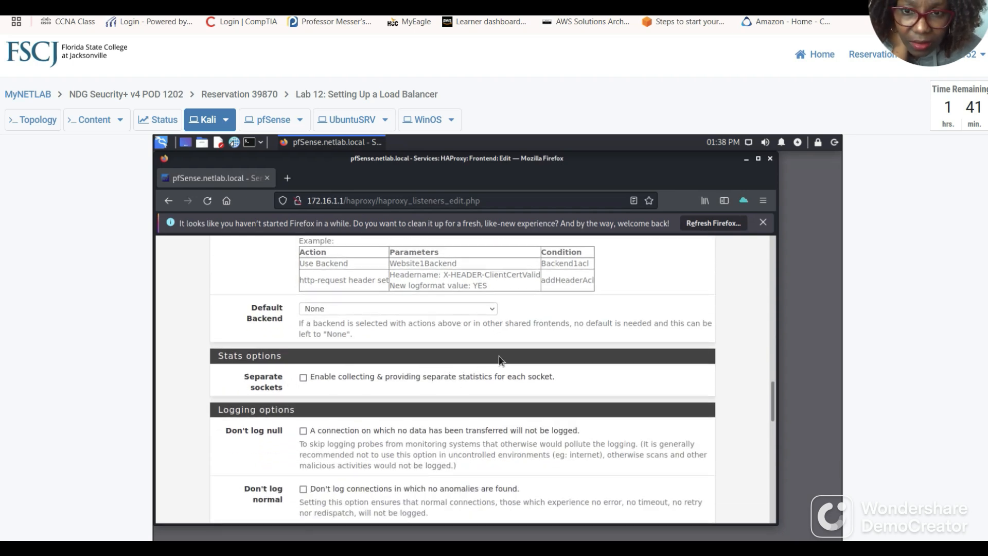
pyautogui.scroll(-2, 498, 360)
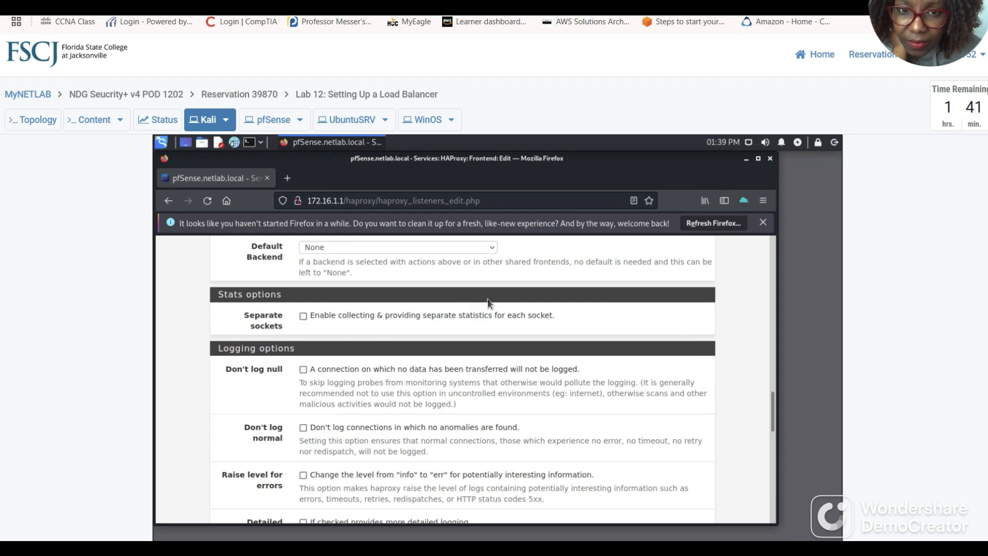
pyautogui.scroll(-4, 405, 312)
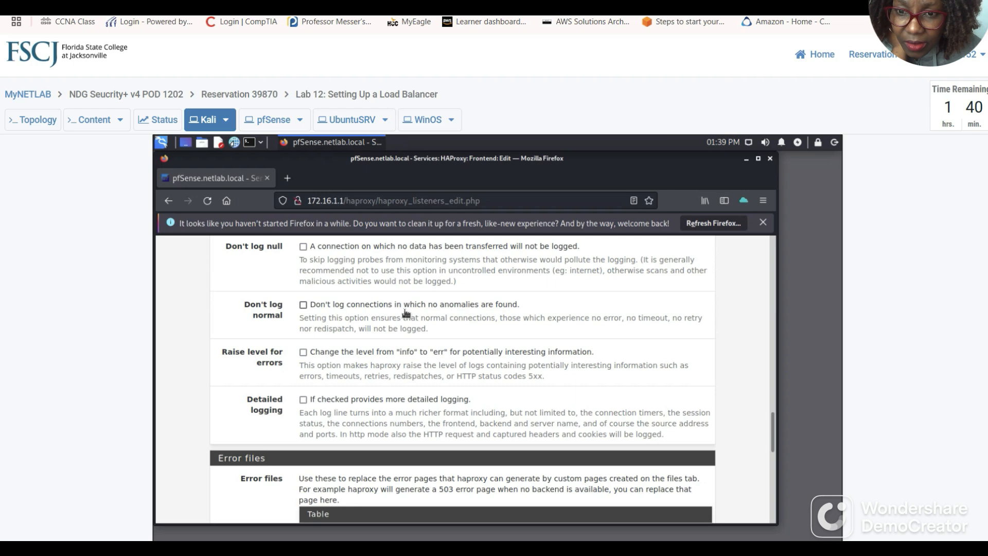
pyautogui.scroll(-4, 405, 312)
pyautogui.scroll(-8, 406, 310)
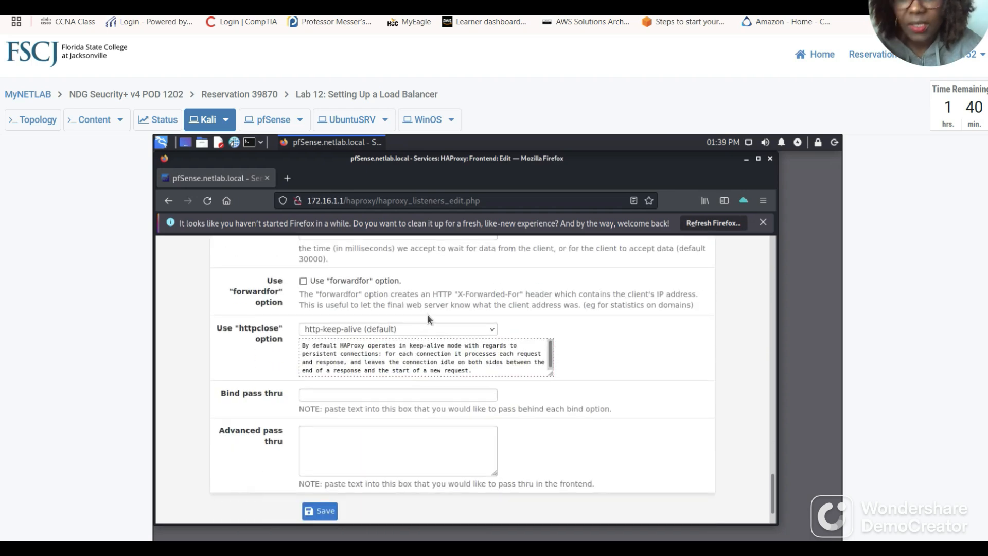
pyautogui.scroll(10, 428, 318)
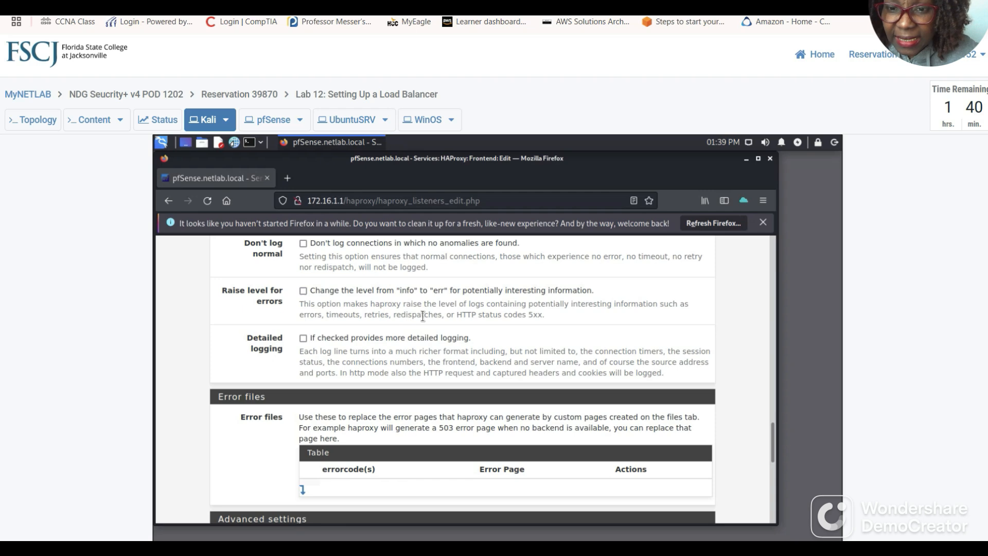
pyautogui.scroll(10, 422, 316)
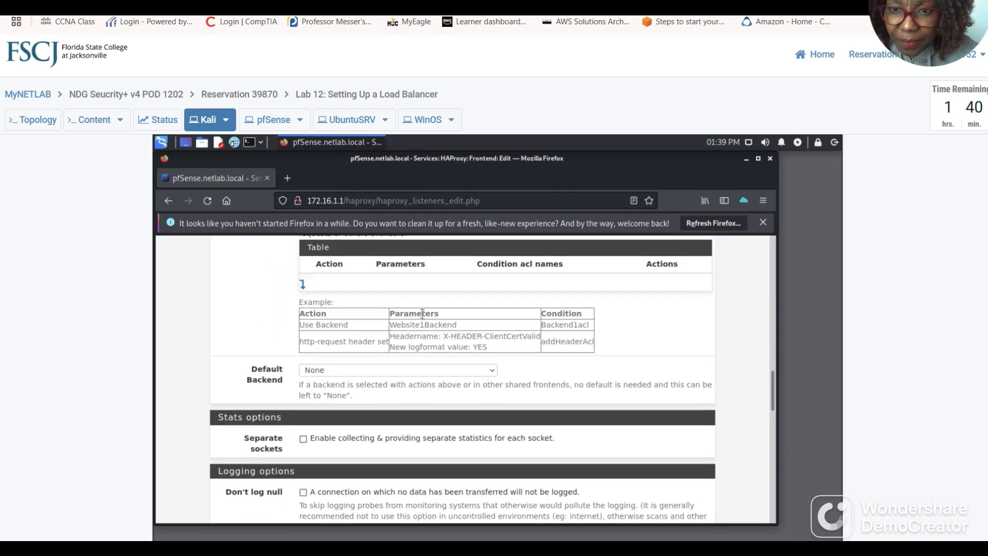
# Choose WebServerBackendPool as the frontend's Default Backend.
pyautogui.click(492, 370)
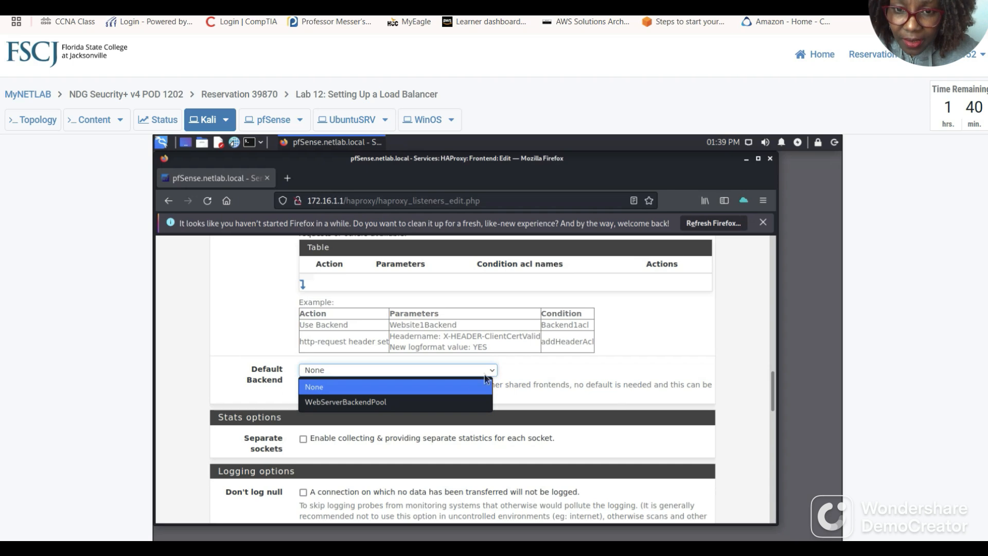
pyautogui.click(368, 402)
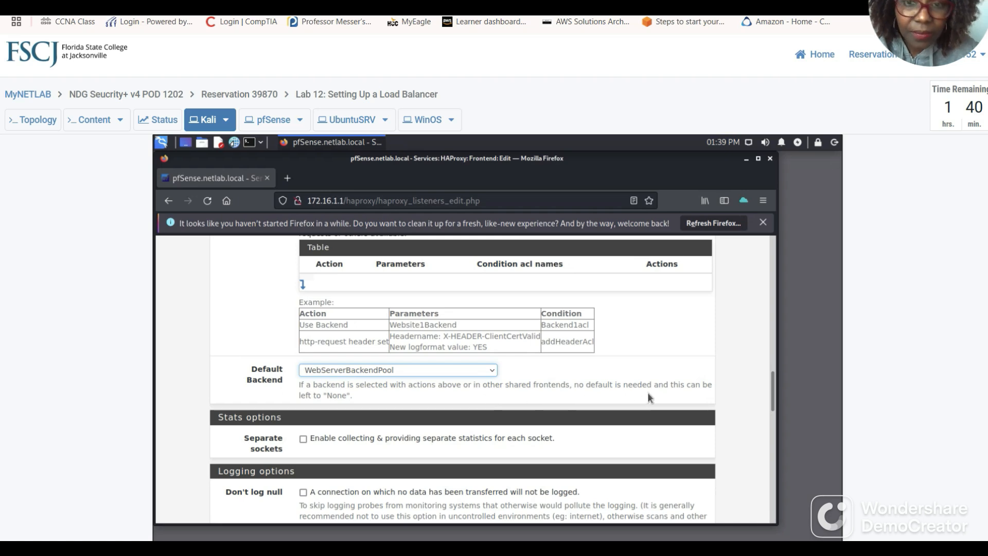
pyautogui.click(242, 6)
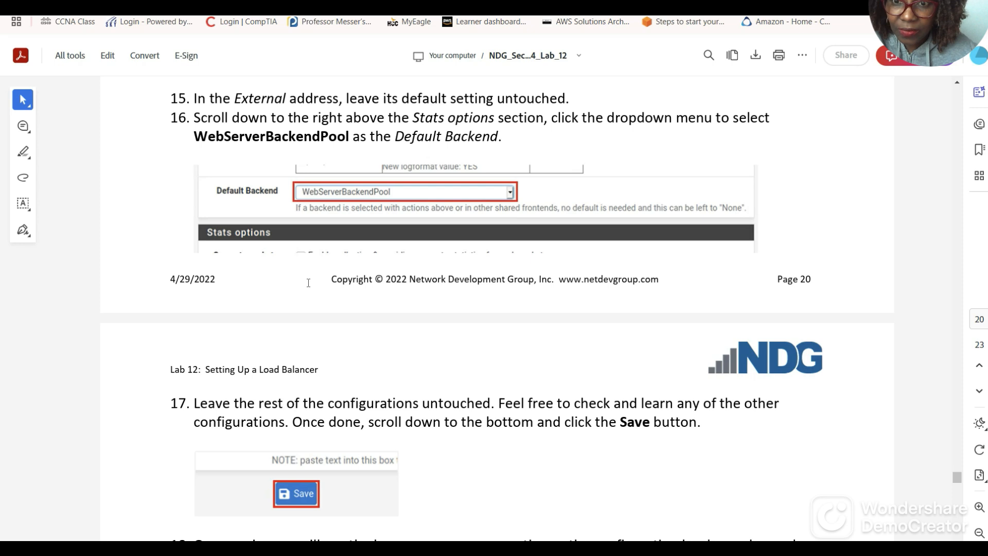
pyautogui.scroll(-3, 307, 278)
pyautogui.scroll(-5, 307, 289)
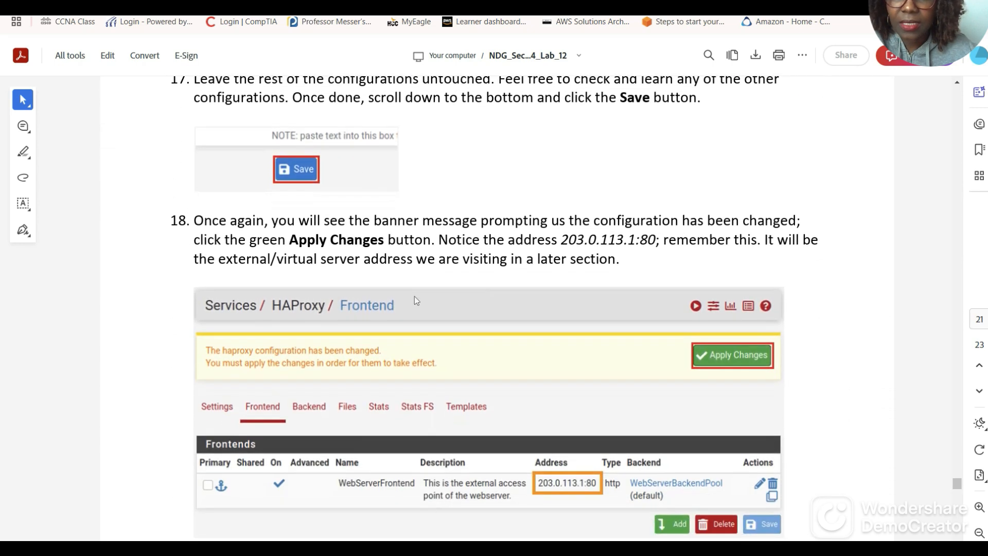
pyautogui.scroll(-1, 388, 302)
pyautogui.scroll(-1, 384, 302)
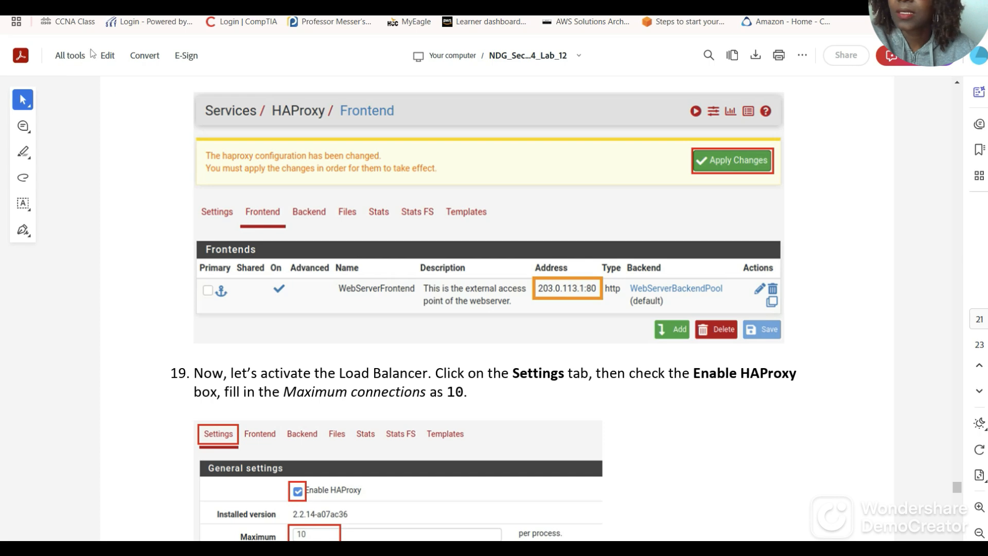
pyautogui.click(78, 2)
# Save the WebServerFrontEnd frontend and apply the pending HAProxy changes.
pyautogui.scroll(-5, 412, 437)
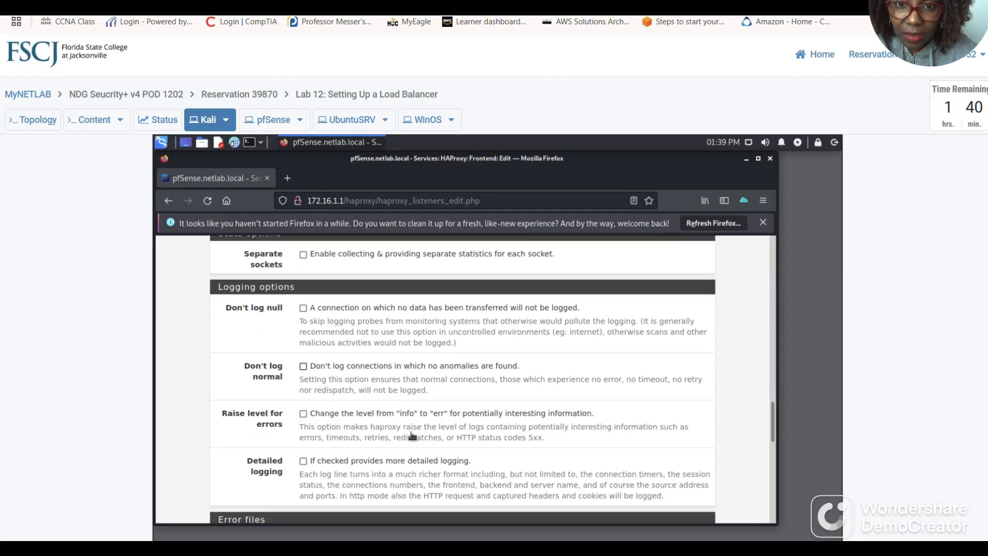
pyautogui.scroll(-6, 393, 436)
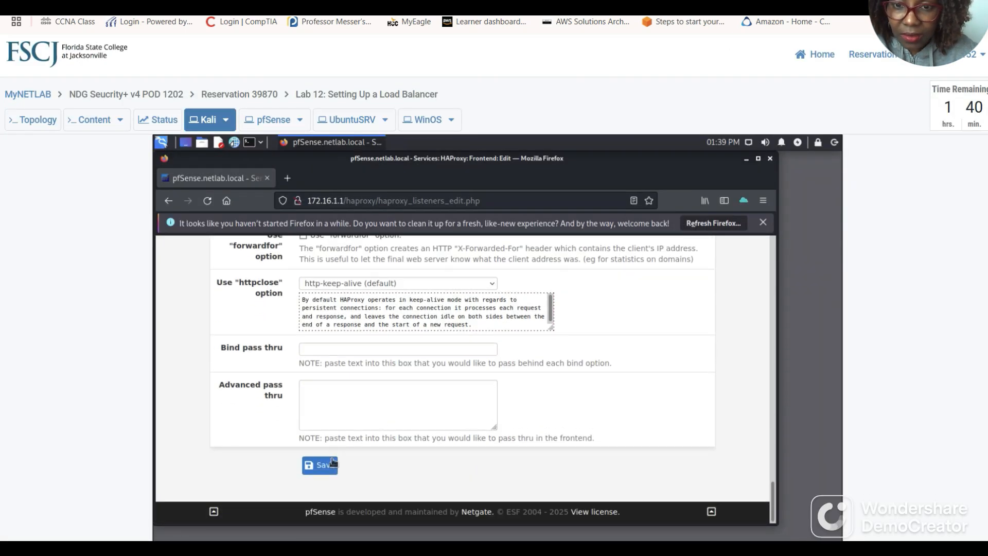
pyautogui.click(323, 466)
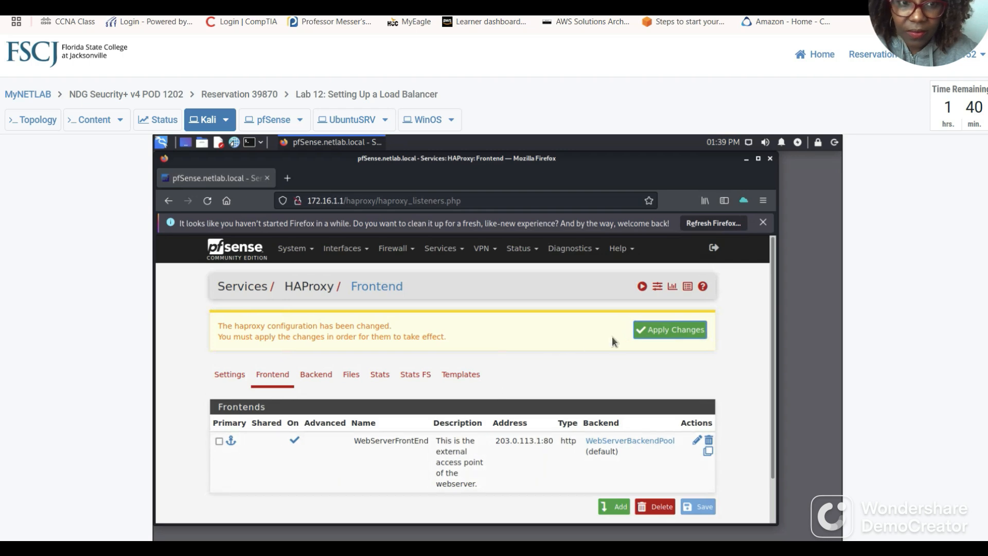
pyautogui.click(658, 331)
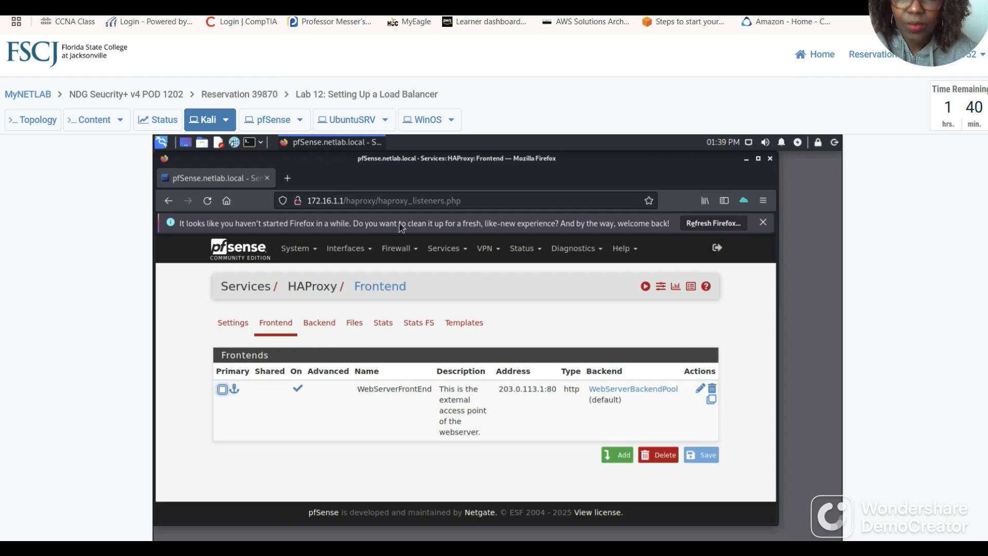
# Read ahead in the lab guide PDF, then return to the lab session.
pyautogui.click(170, 3)
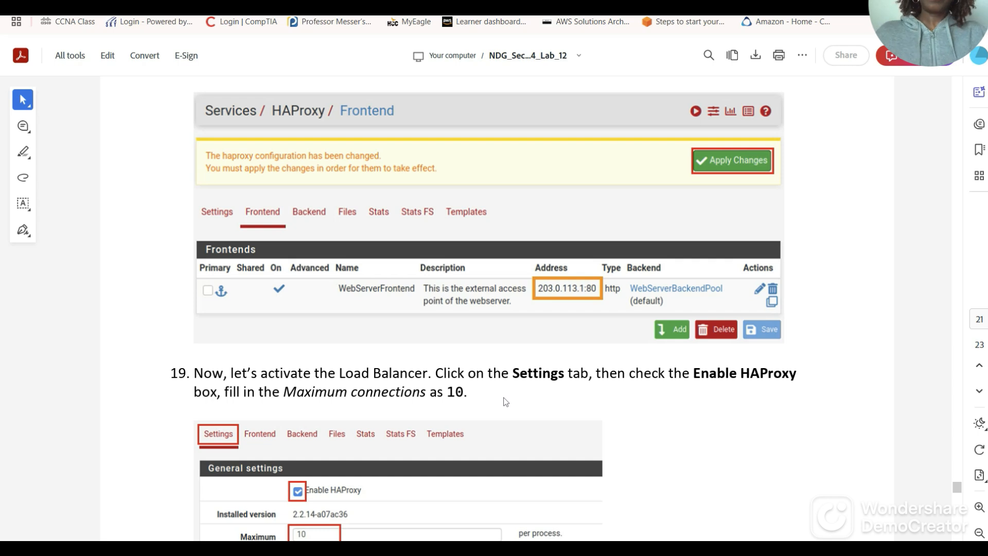
pyautogui.scroll(-3, 530, 395)
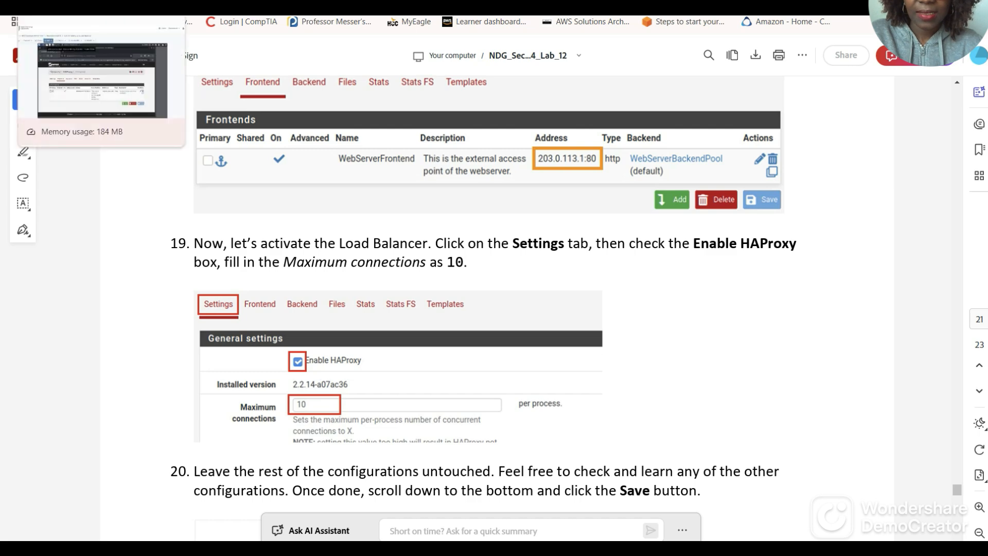
pyautogui.click(87, 4)
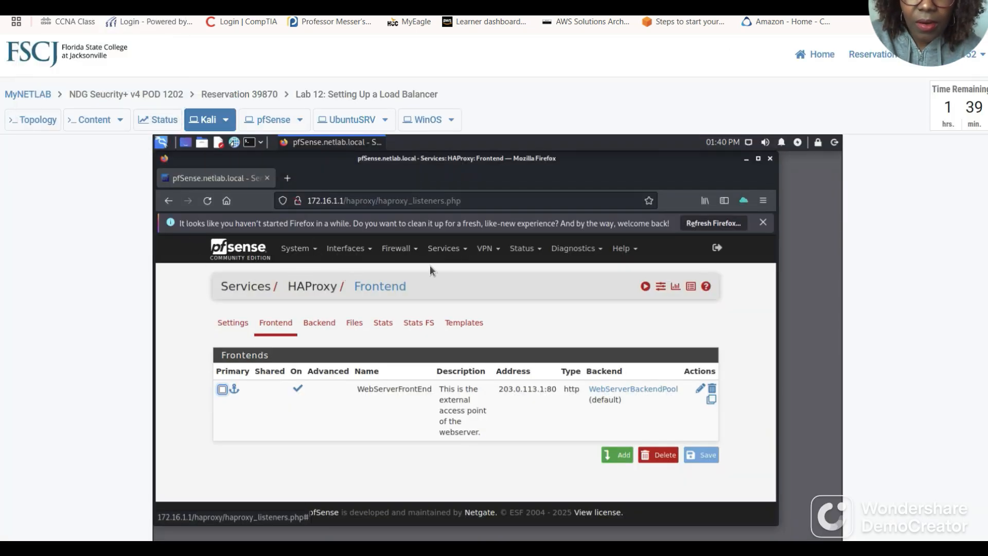
# Enable HAProxy in the general Settings with Maximum connections set to 10.
pyautogui.click(230, 324)
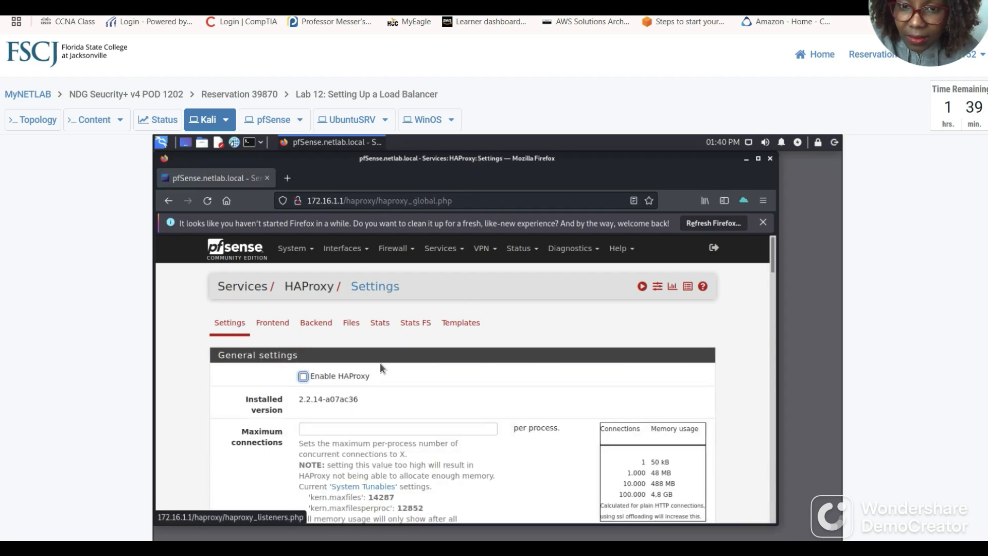
pyautogui.click(303, 377)
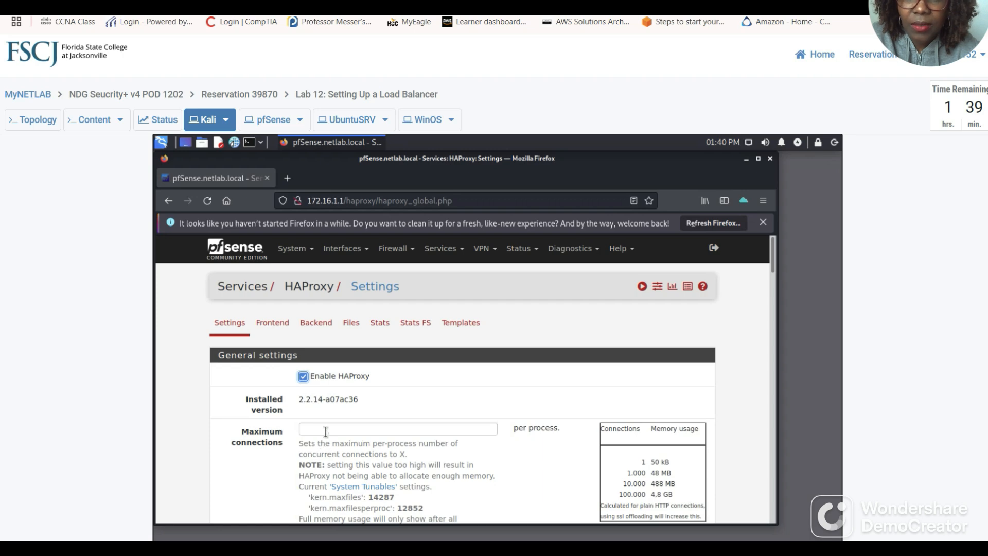
pyautogui.click(288, 3)
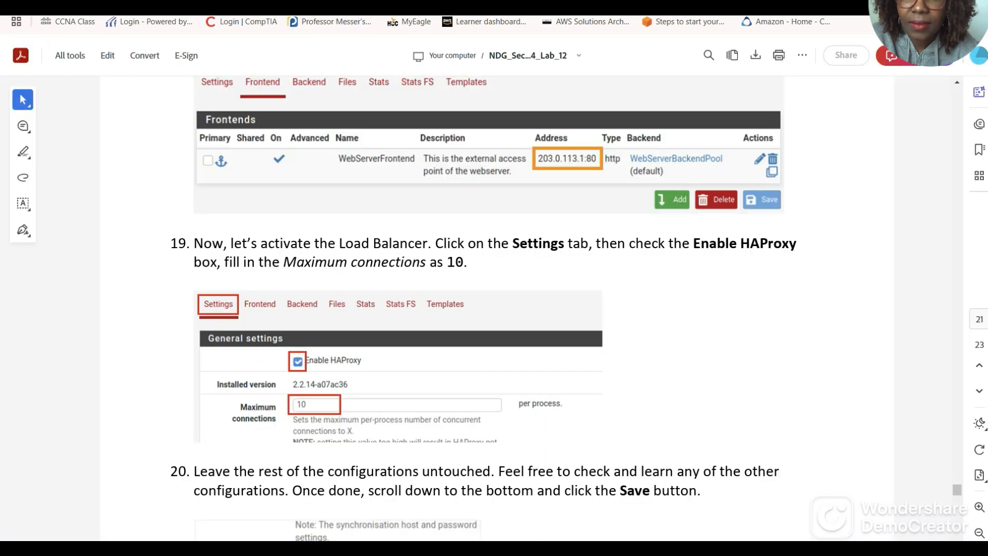
pyautogui.click(155, 2)
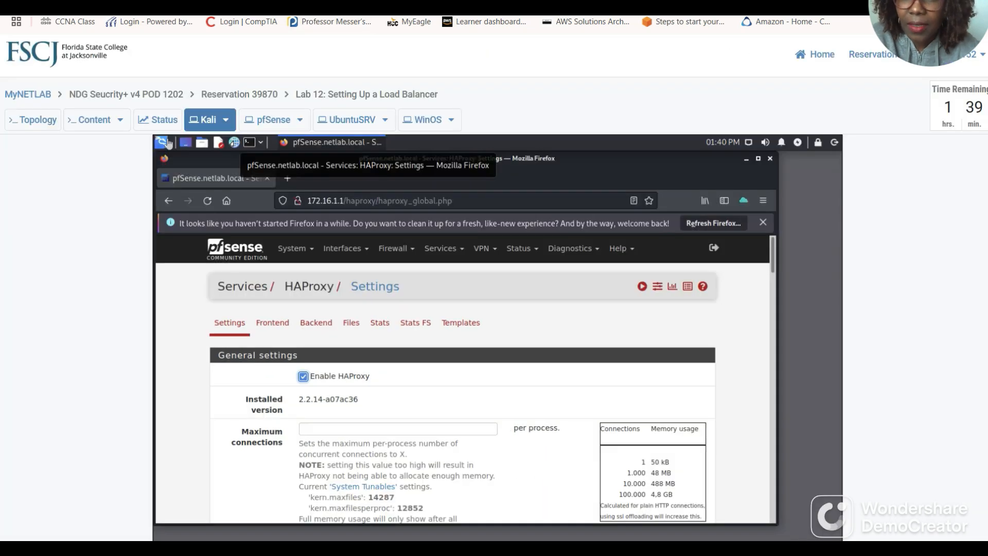
pyautogui.click(320, 431)
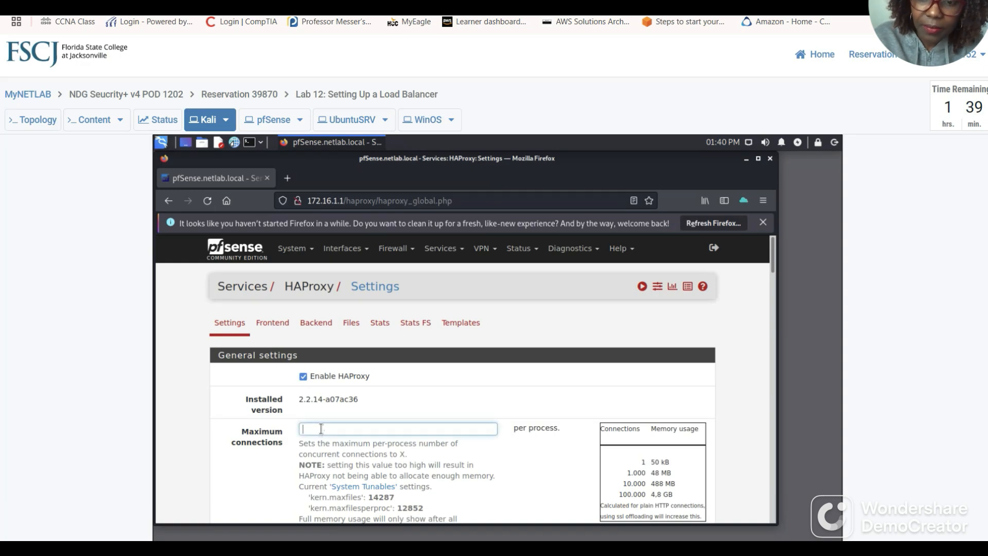
pyautogui.write('10')
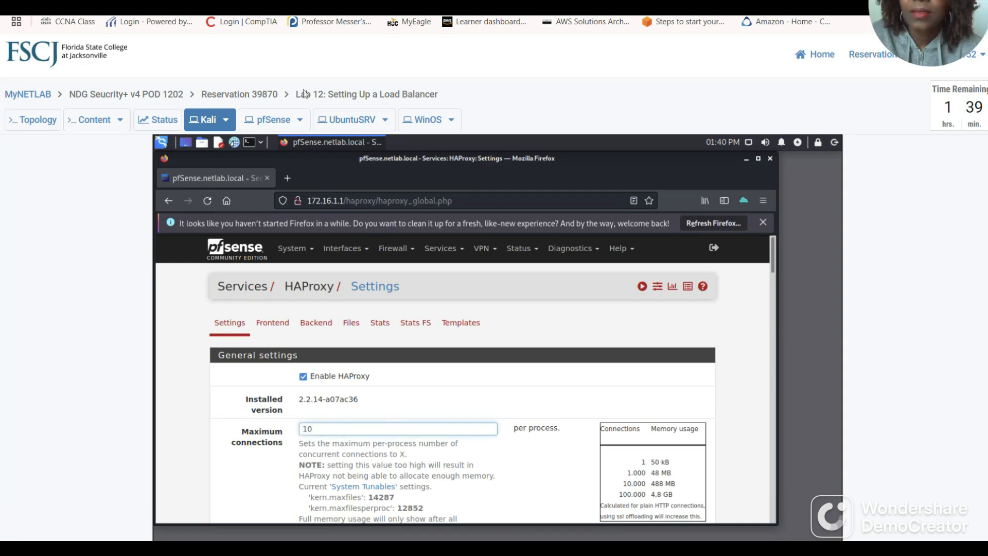
pyautogui.click(319, 2)
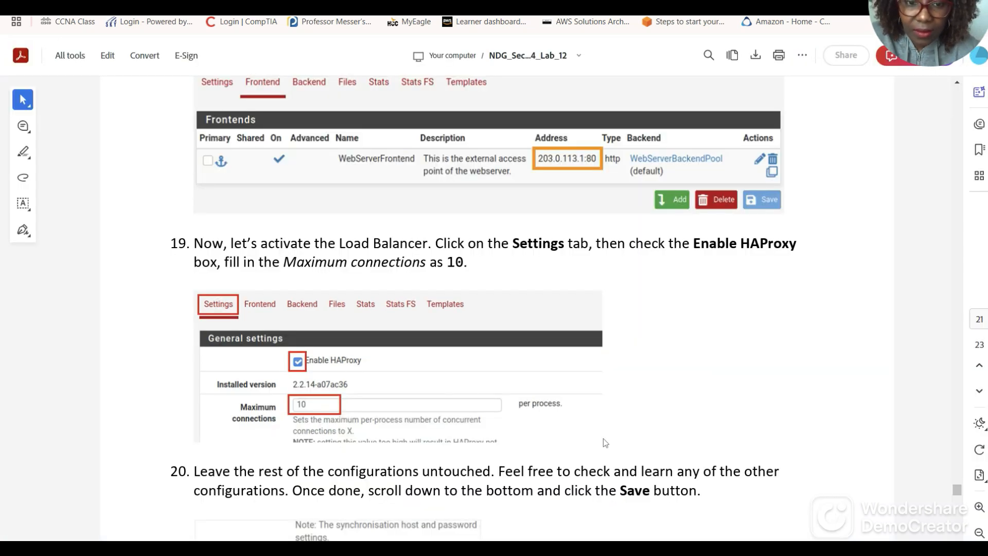
# Read the Lab 12 guide through steps 20–22 and section 2.2, then return to HAProxy Settings.
pyautogui.scroll(-2, 675, 425)
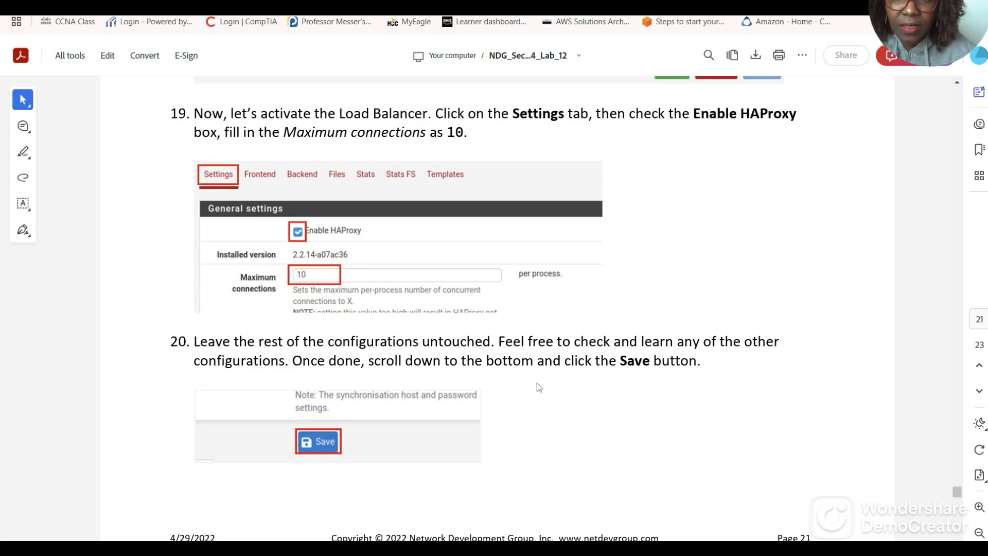
pyautogui.scroll(-7, 533, 393)
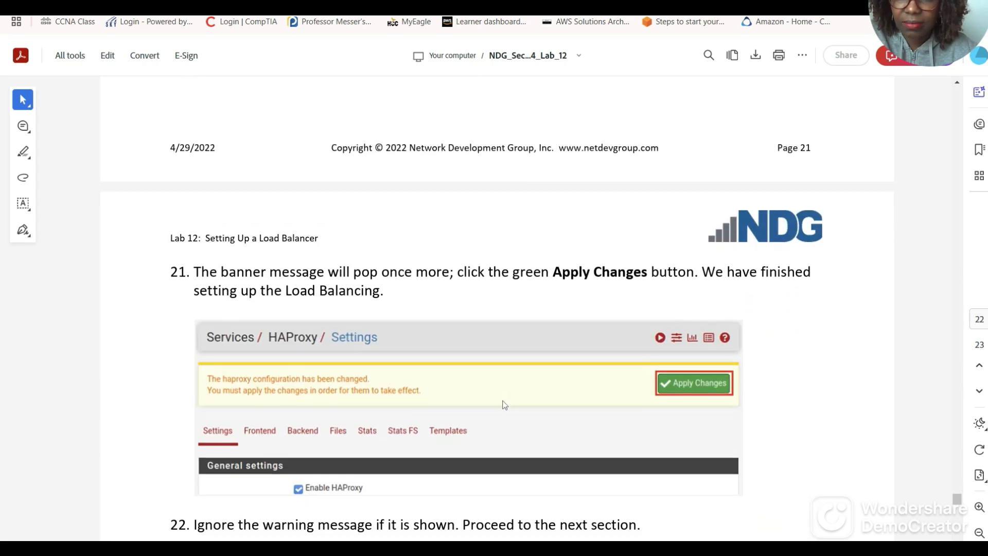
pyautogui.scroll(-4, 502, 406)
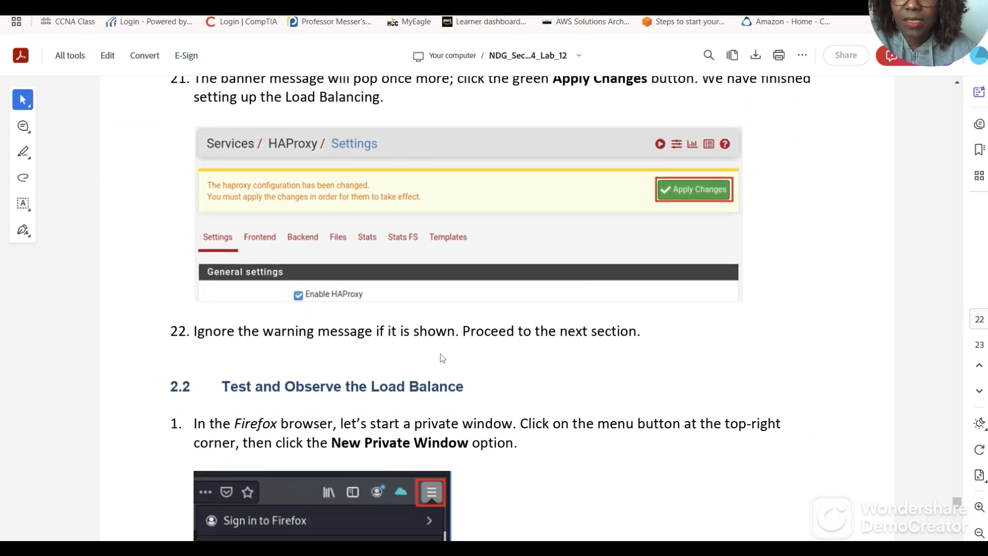
pyautogui.scroll(-4, 441, 358)
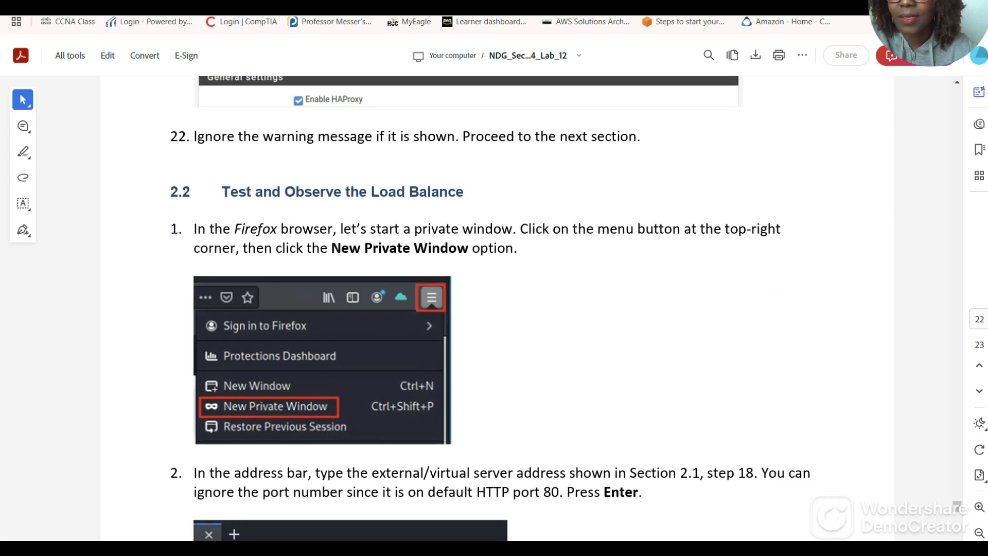
pyautogui.click(154, 5)
pyautogui.scroll(-3, 356, 353)
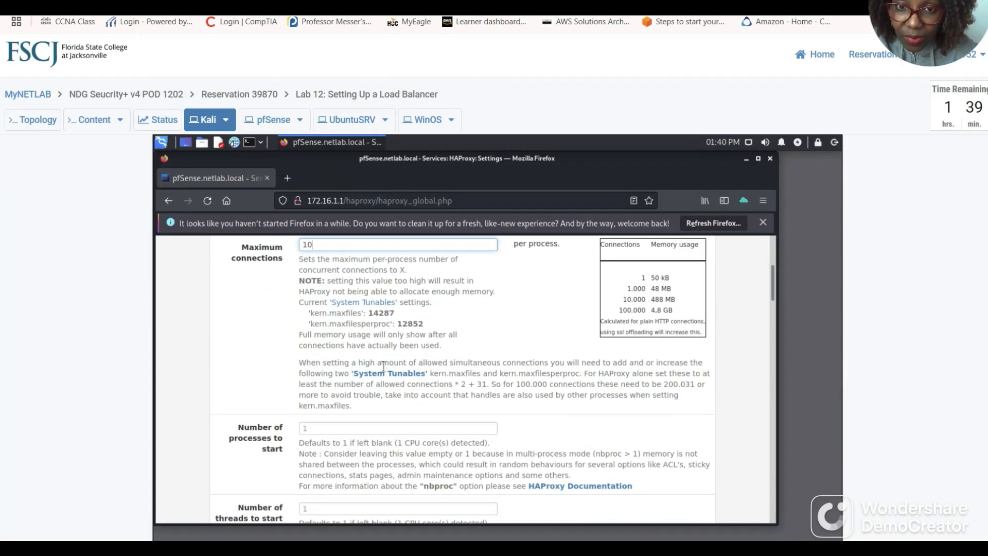
# Save the HAProxy general settings, apply the changes, and switch to the lab guide.
pyautogui.scroll(-10, 412, 368)
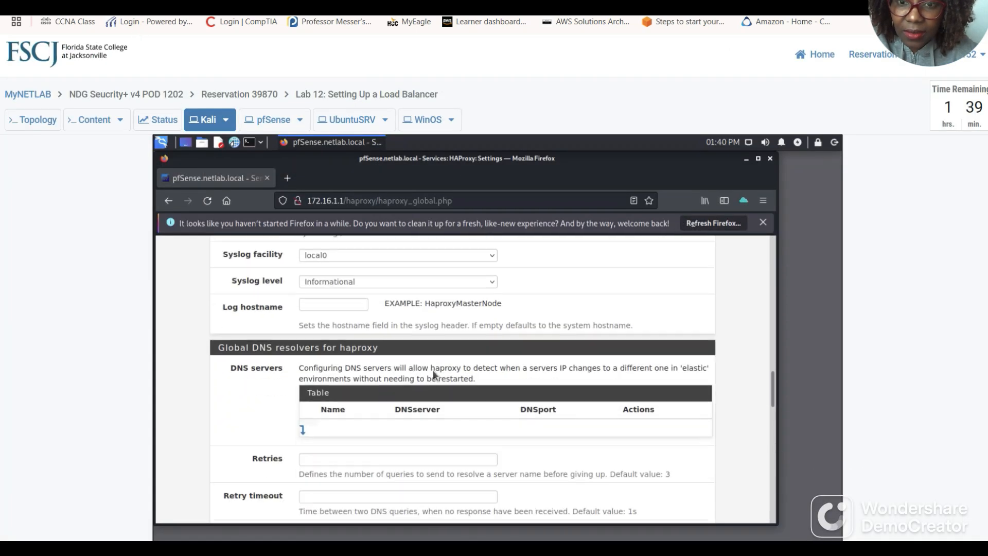
pyautogui.scroll(-15, 434, 369)
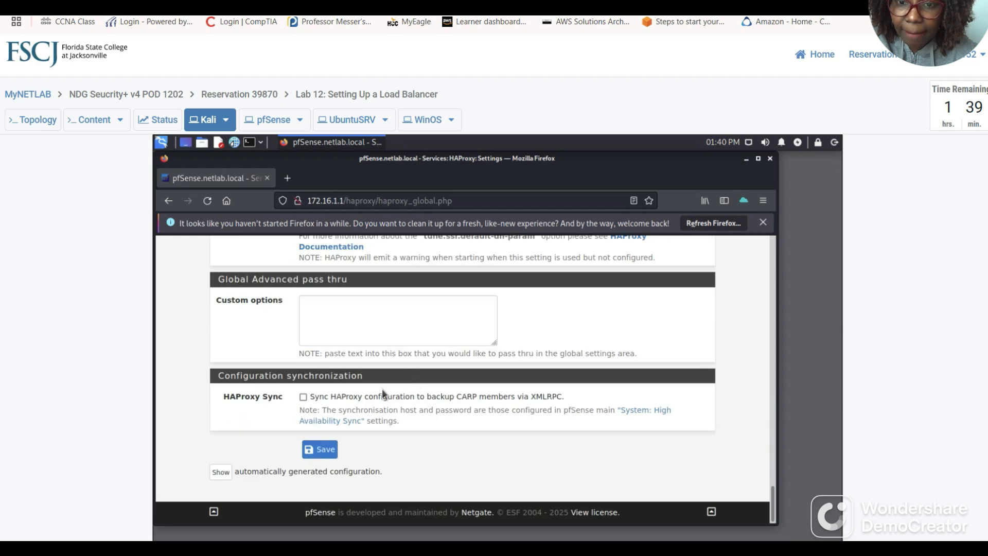
pyautogui.click(319, 449)
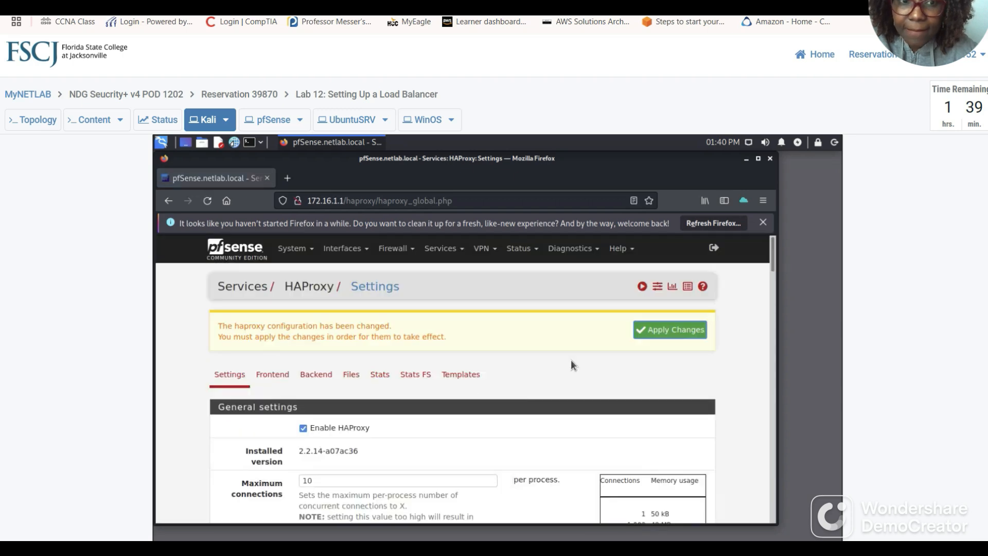
pyautogui.click(671, 330)
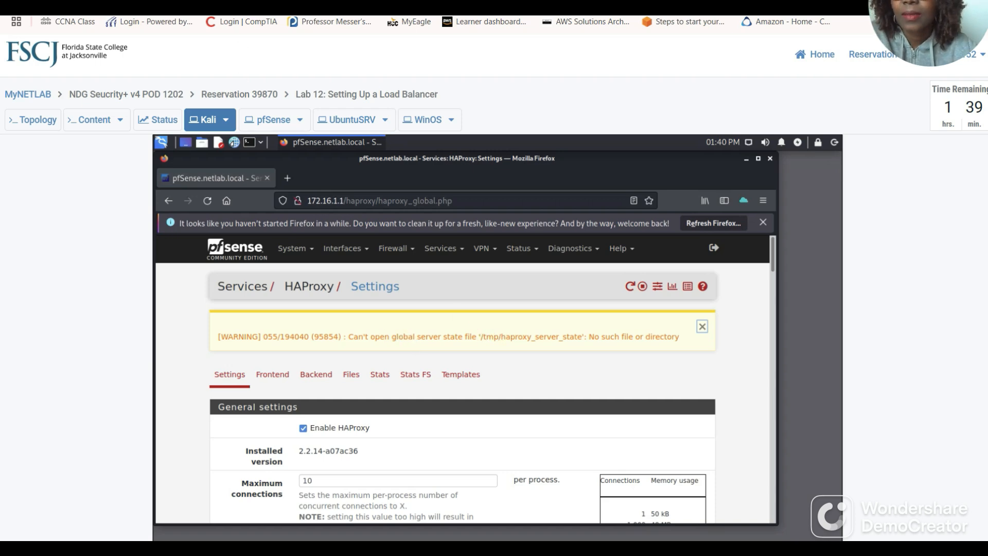
pyautogui.hotkey('ctrl', 'Tab')
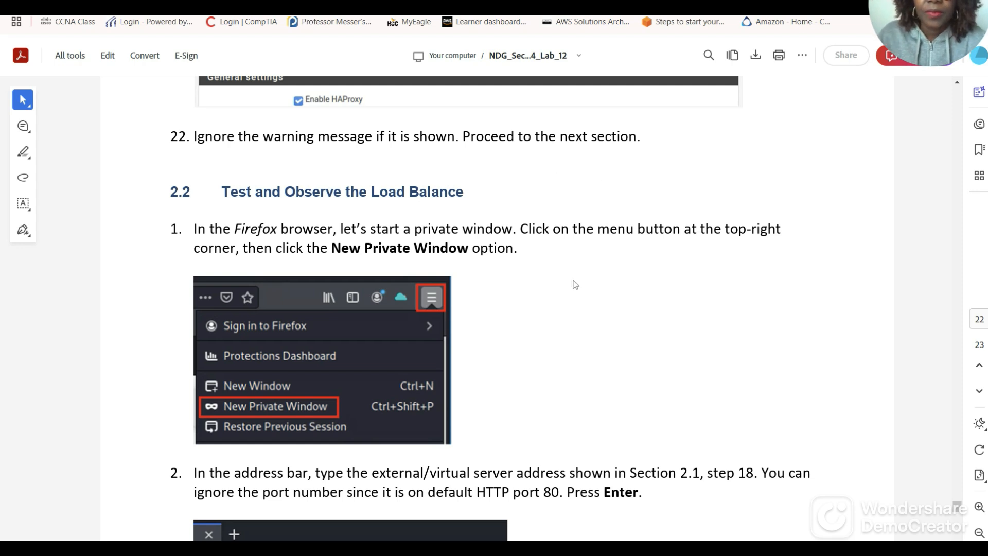
# Scroll the guide to section 2.2's 203.0.113.1 step, then return to the NETLAB console.
pyautogui.scroll(-1, 575, 285)
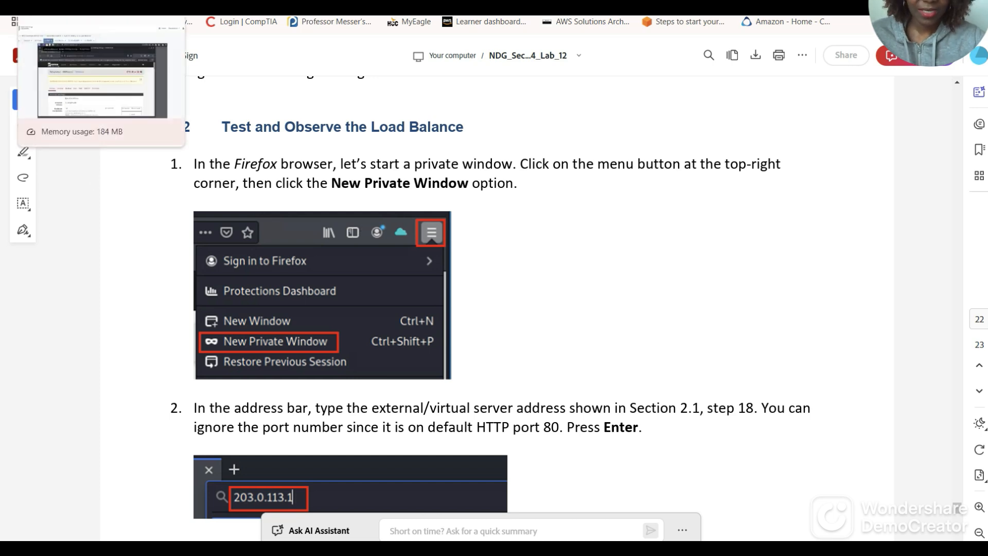
pyautogui.click(111, 6)
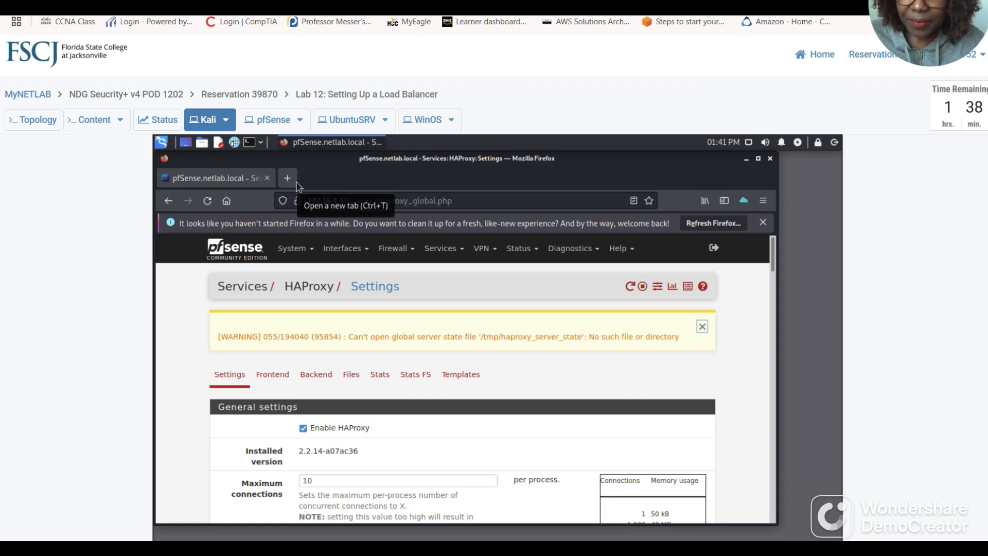
# Open a new private Firefox window on the Kali machine from the Firefox menu.
pyautogui.click(256, 6)
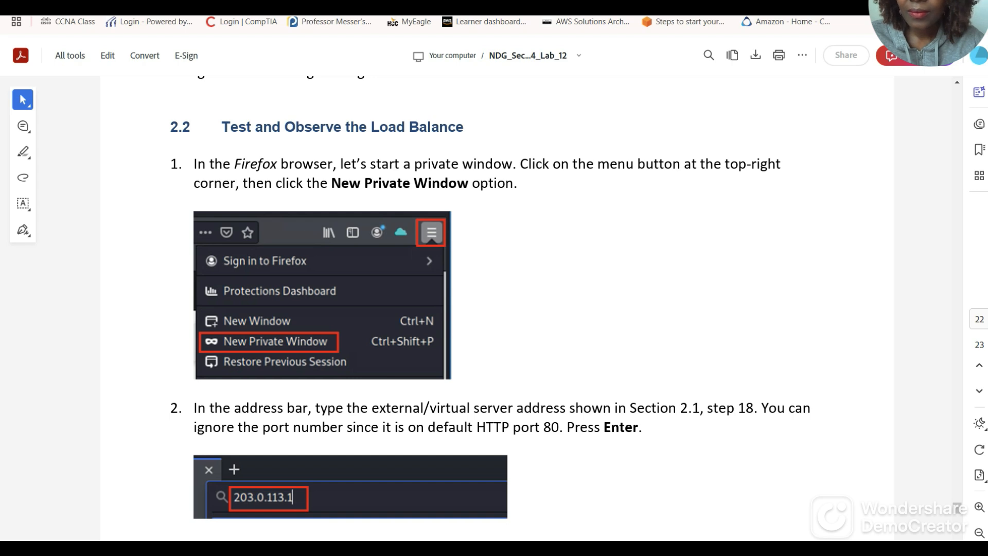
pyautogui.click(170, 6)
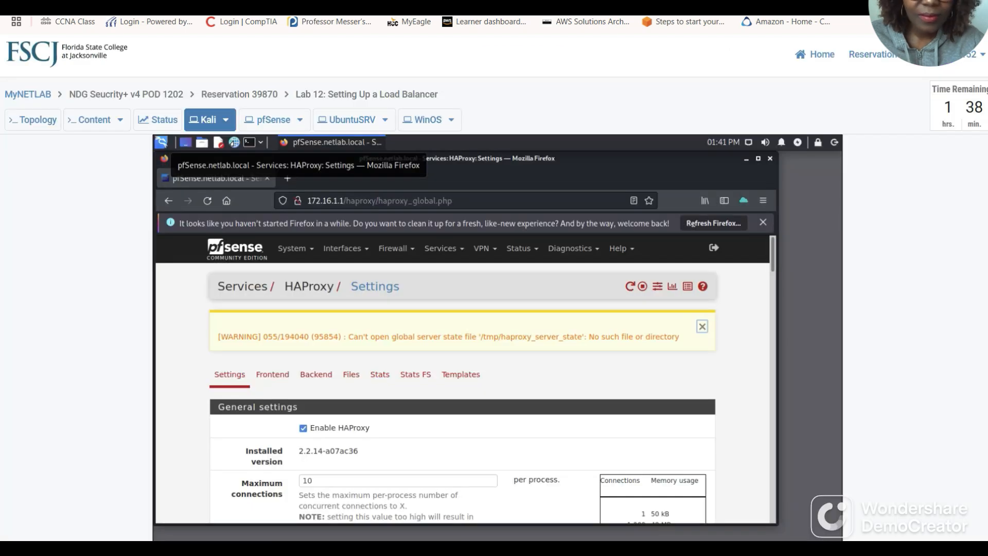
pyautogui.click(764, 203)
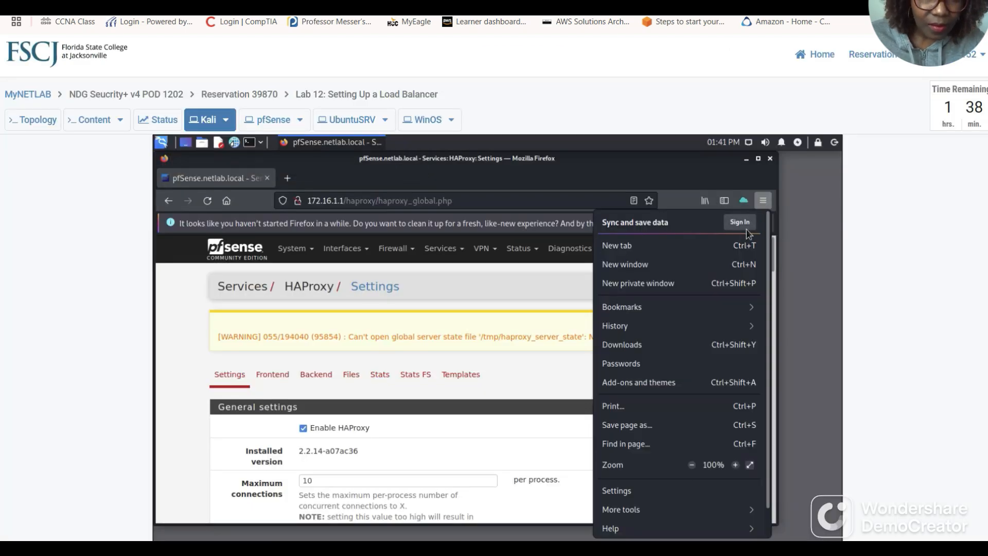
pyautogui.click(646, 285)
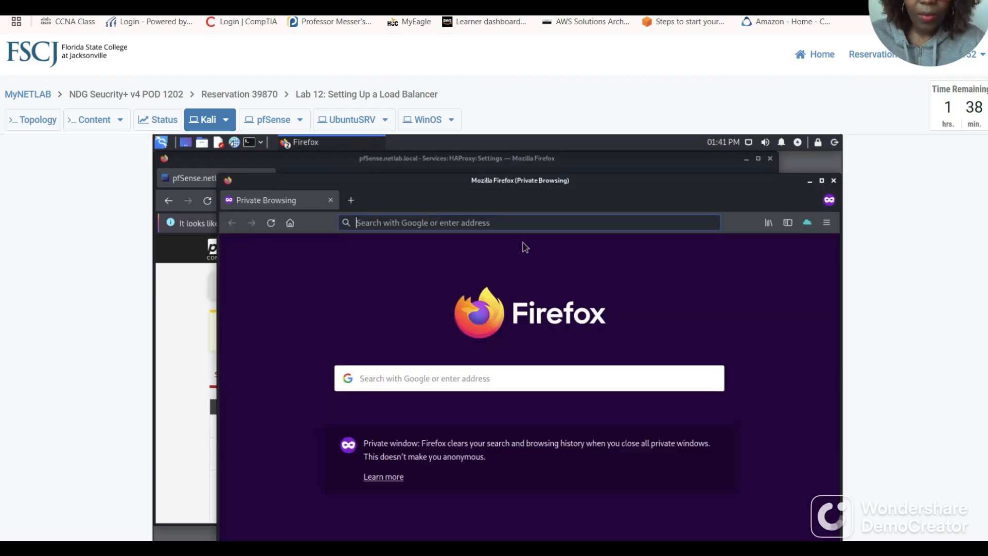
# Review guide step 2 on entering 203.0.113.1, then return to the private Firefox window.
pyautogui.hotkey('ctrl', 'Tab')
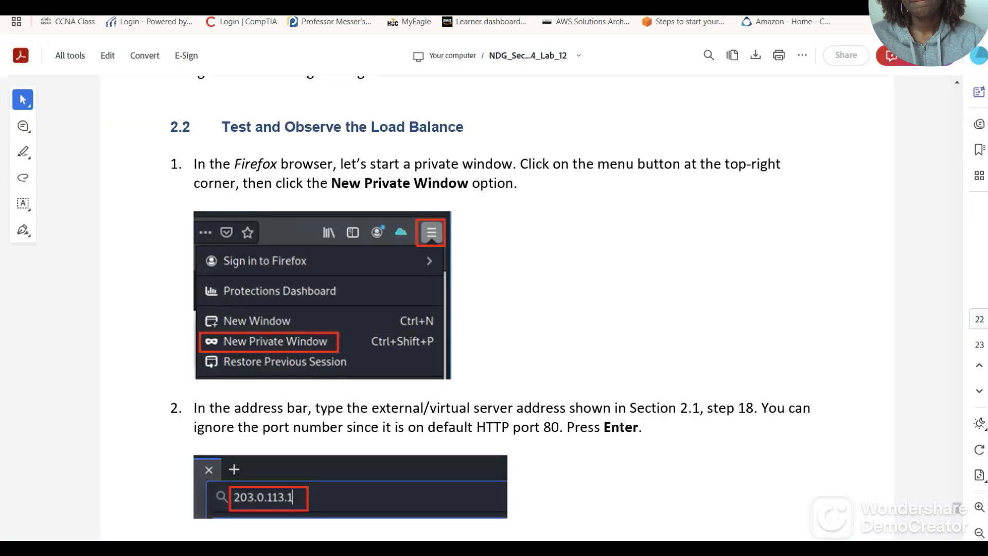
pyautogui.scroll(-2, 334, 376)
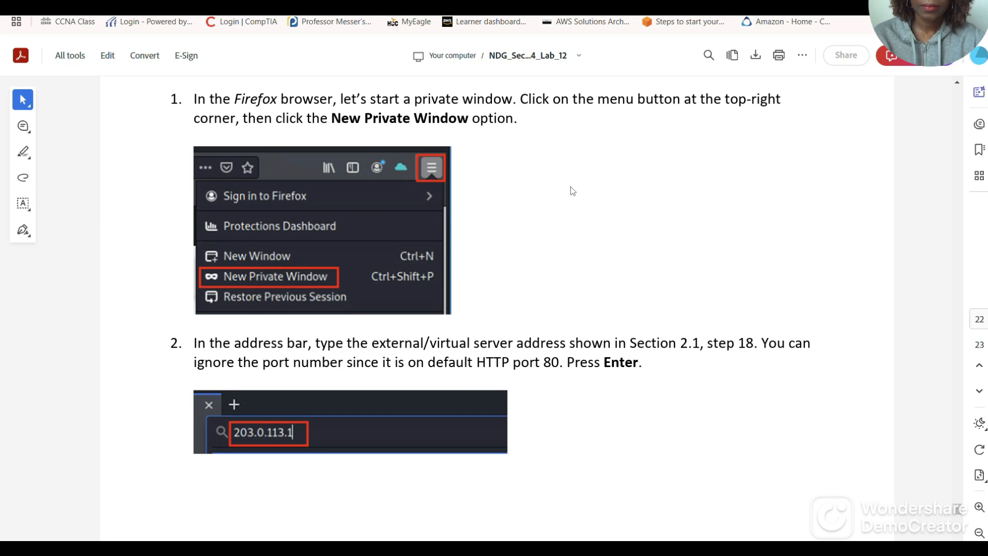
pyautogui.scroll(-1, 577, 199)
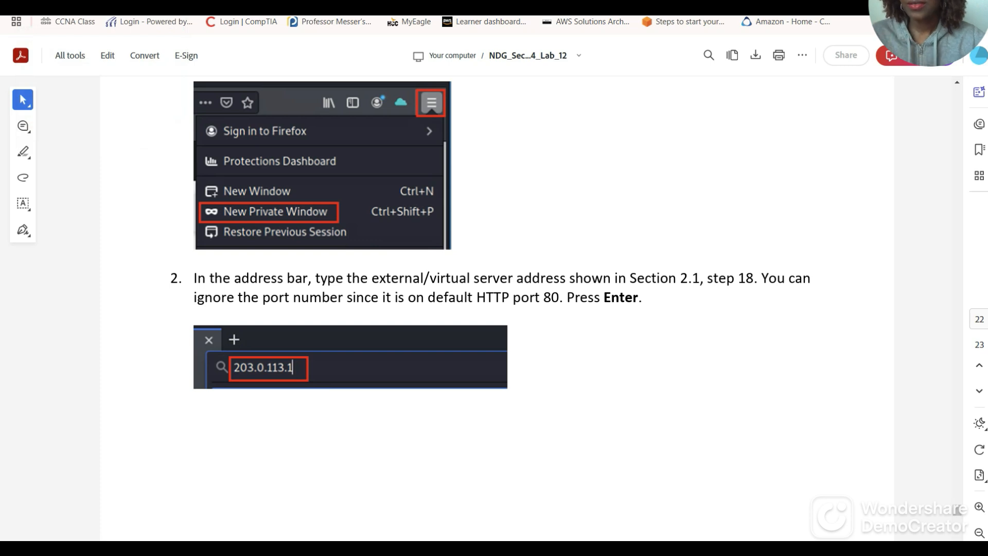
pyautogui.click(93, 3)
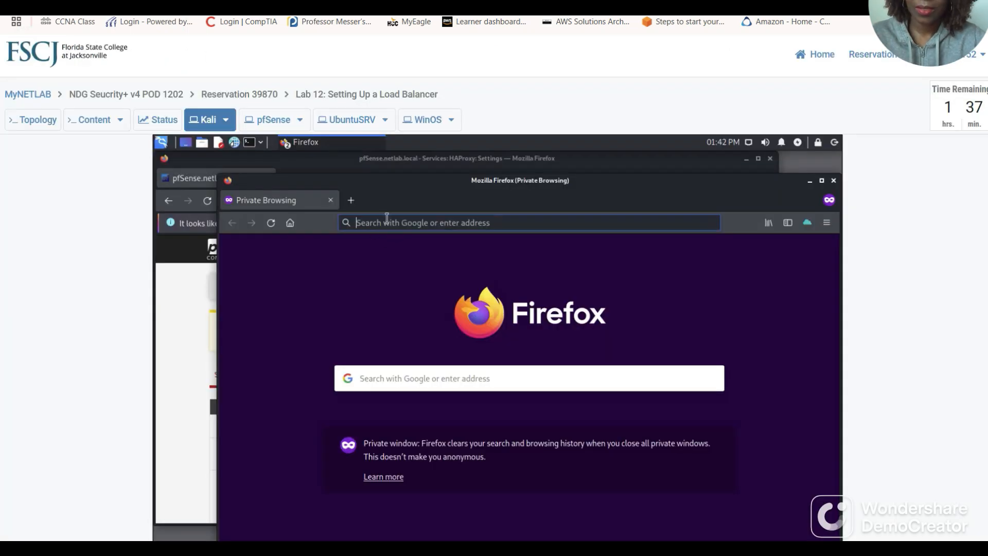
# Load 203.0.113.1 in the private window to get the UbuntuSRV hello page.
pyautogui.write('203.')
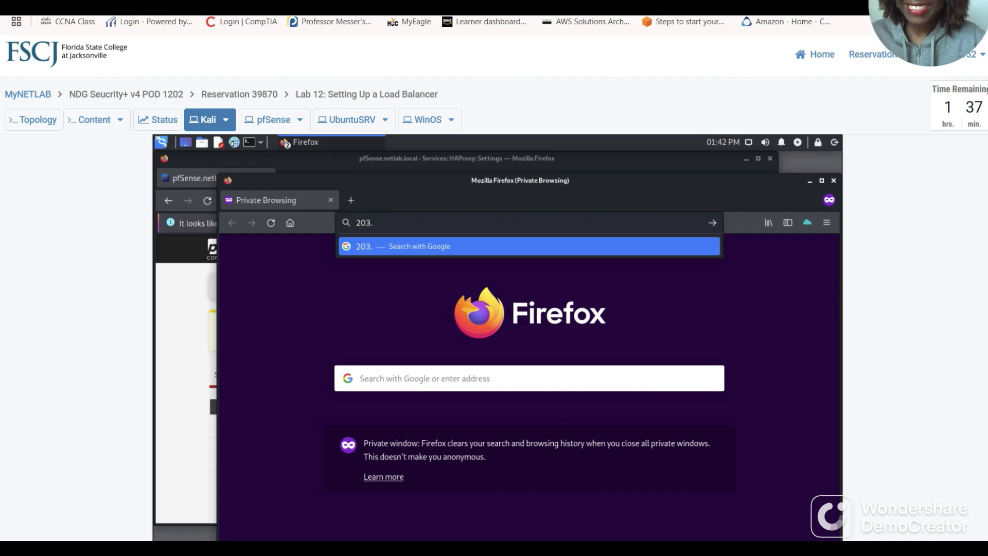
pyautogui.click(206, 3)
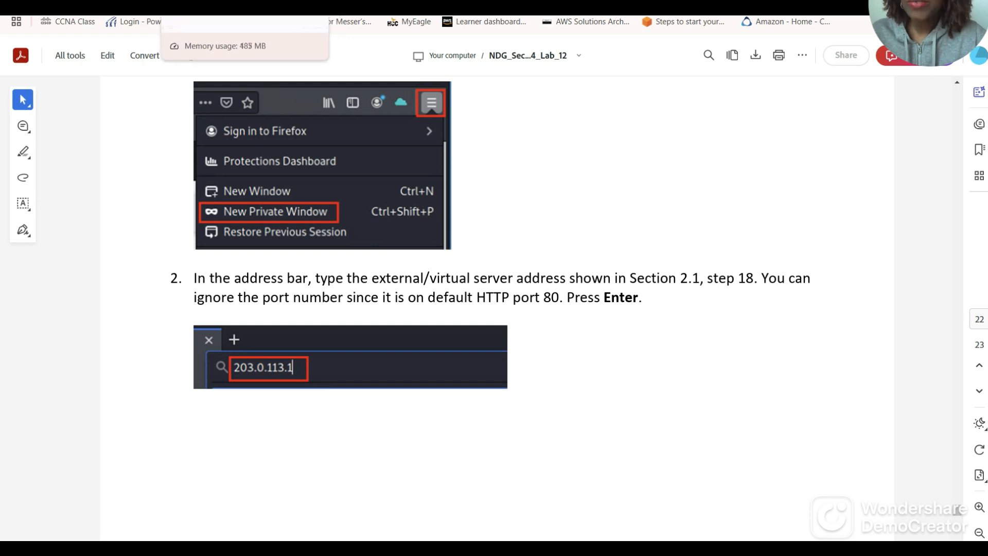
pyautogui.click(77, 4)
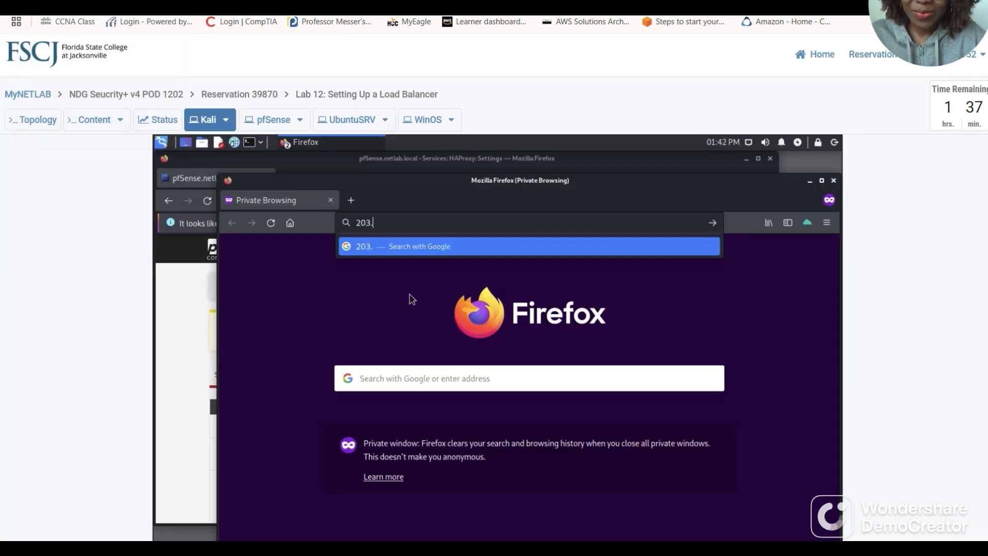
pyautogui.write('0.113.1')
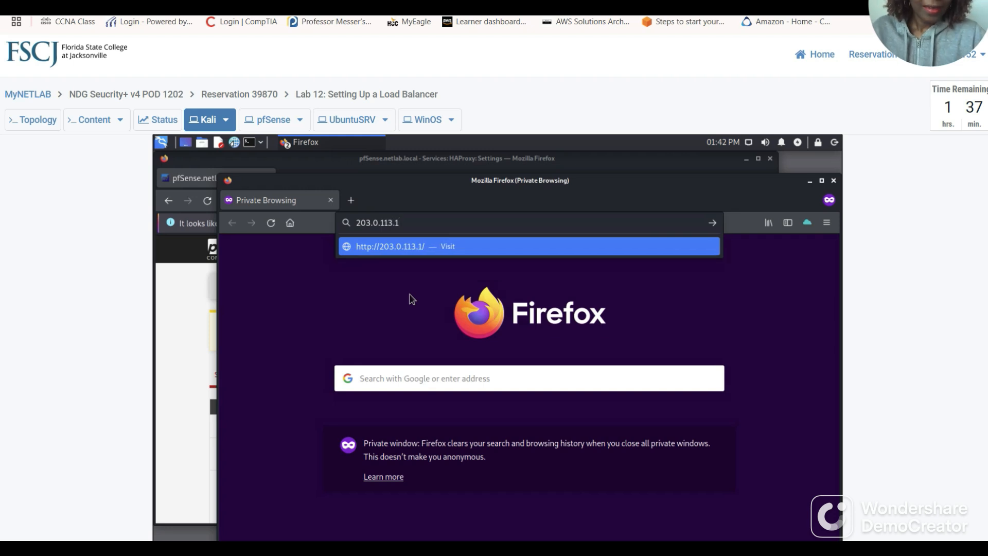
pyautogui.press('Return')
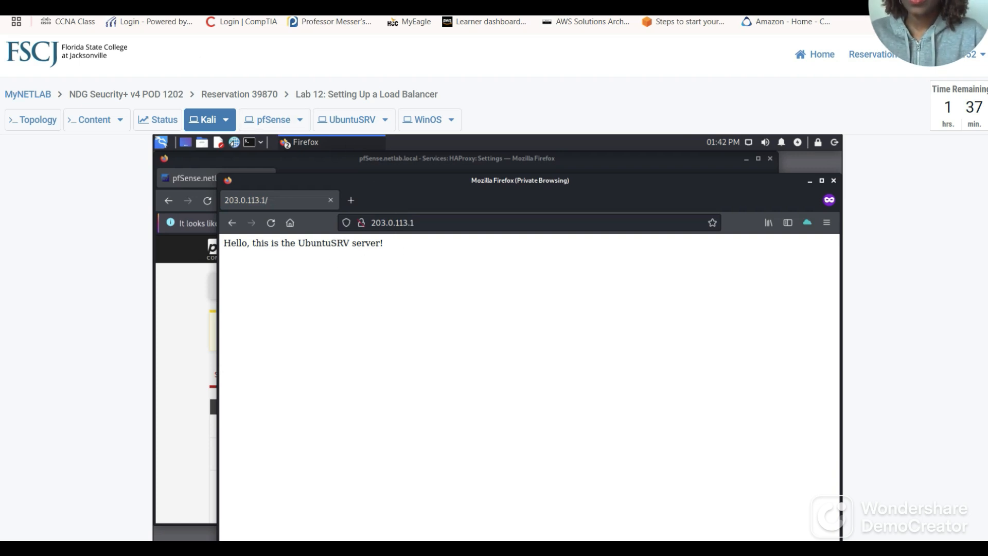
pyautogui.click(438, 5)
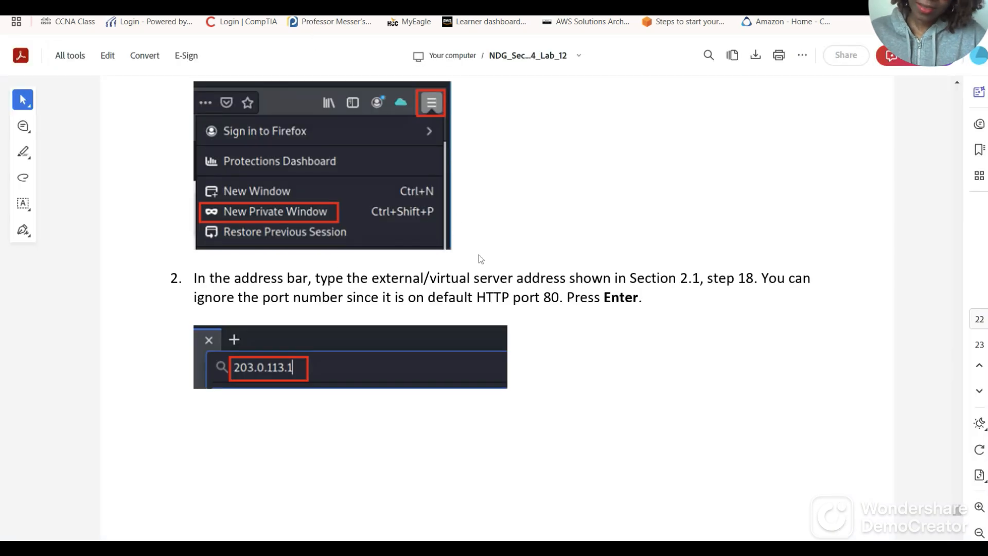
# Check guide steps 3–4 on the hello messages and move the private Firefox window down-right.
pyautogui.scroll(-10, 469, 317)
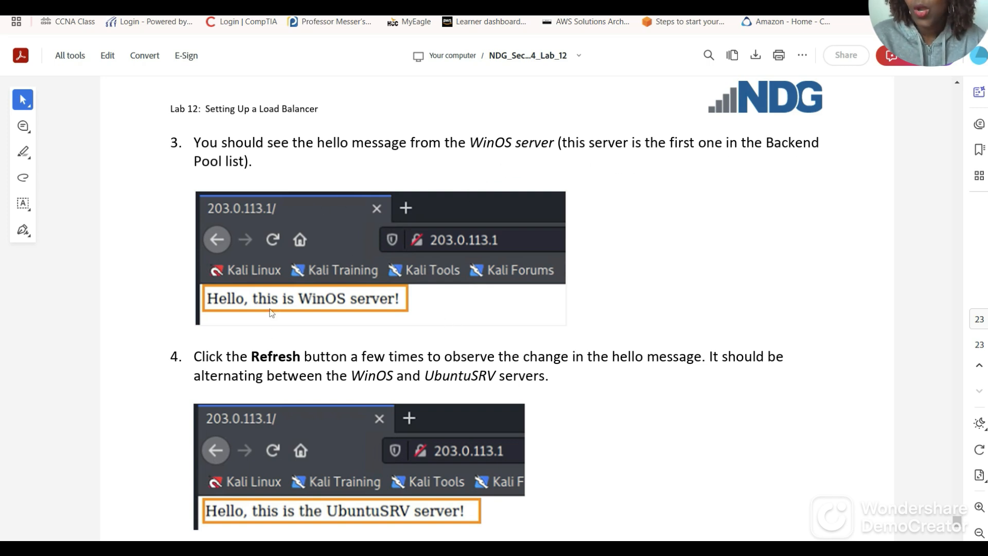
pyautogui.click(268, 6)
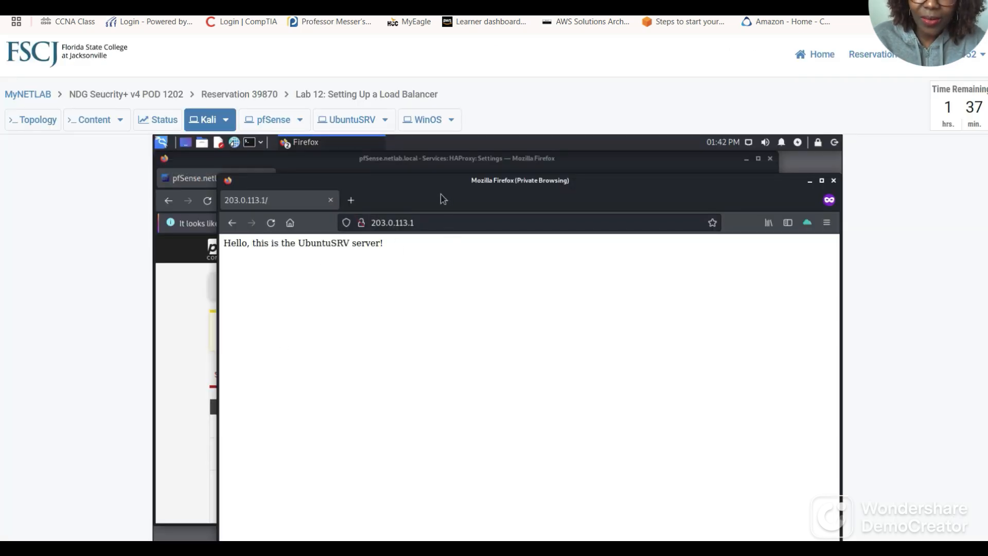
pyautogui.moveTo(436, 193); pyautogui.dragTo(450, 171)
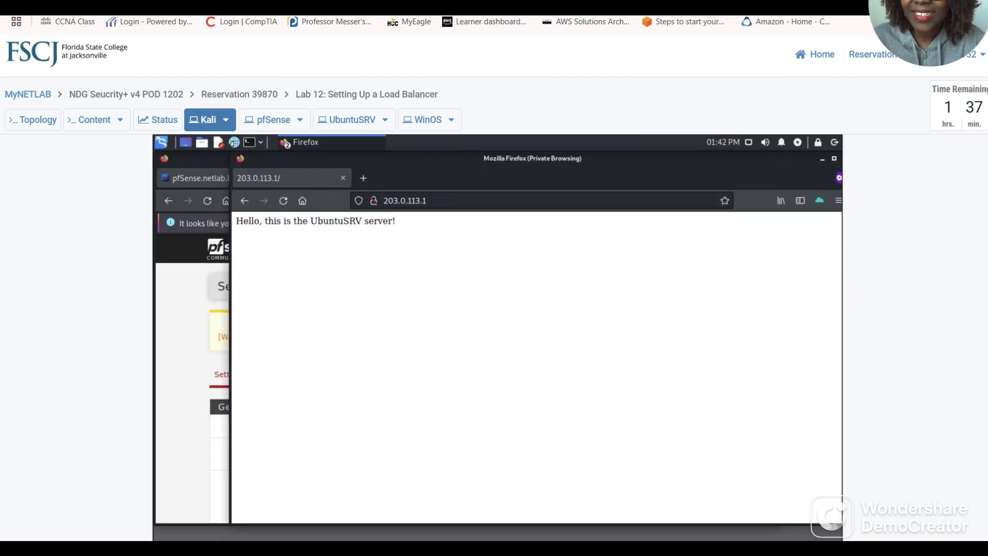
pyautogui.click(281, 3)
pyautogui.scroll(8, 336, 209)
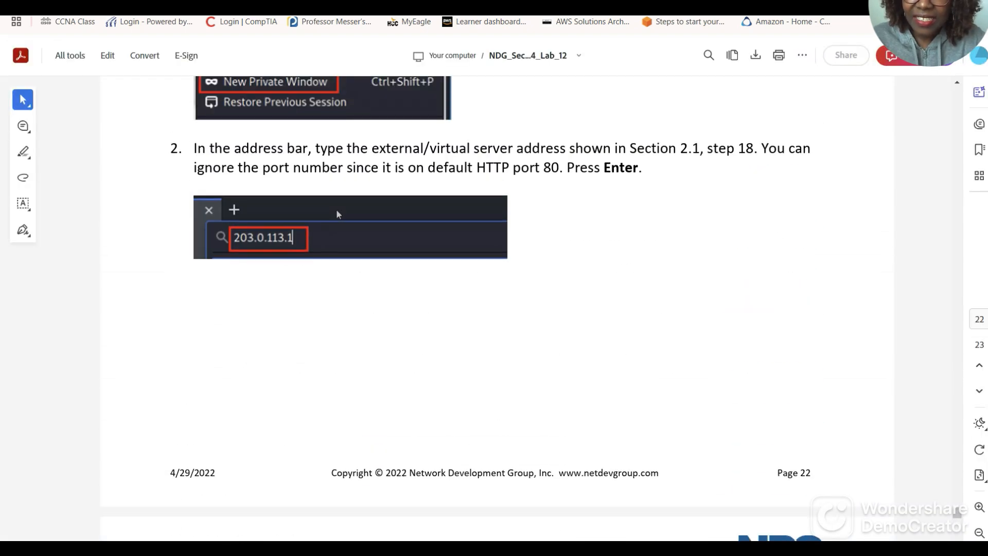
# Read the guide through step 5's lab-complete note, then return to the UbuntuSRV page.
pyautogui.scroll(3, 342, 212)
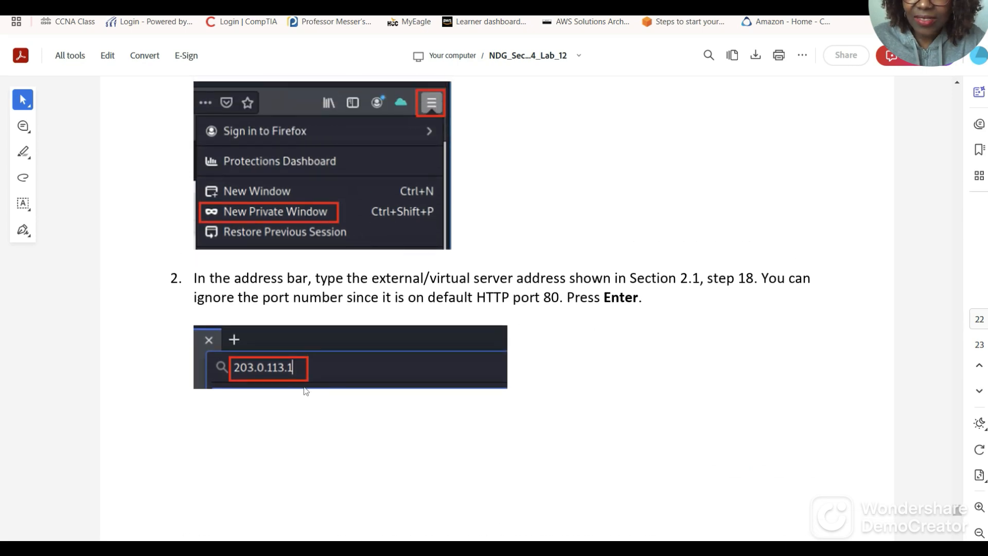
pyautogui.scroll(-10, 338, 391)
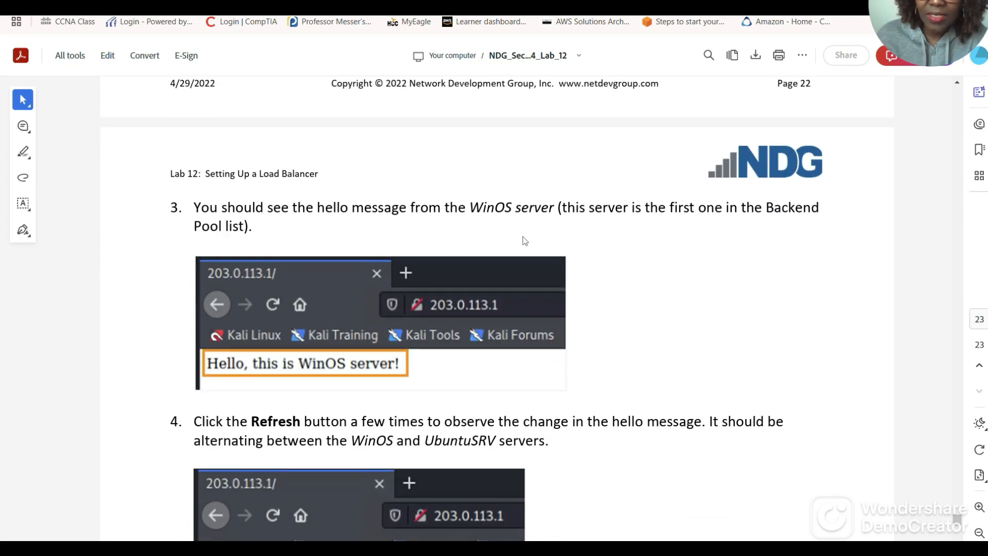
pyautogui.scroll(-1, 738, 276)
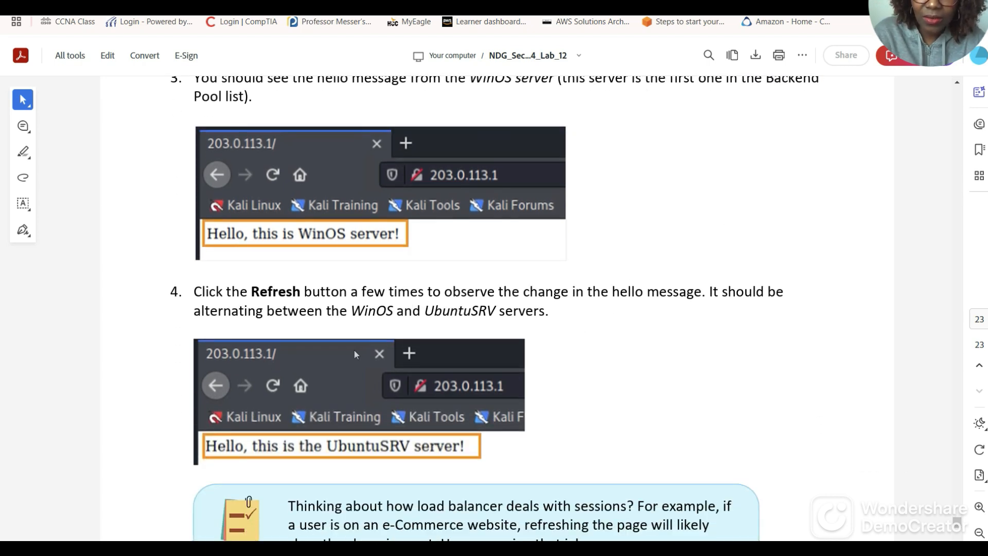
pyautogui.scroll(-2, 573, 352)
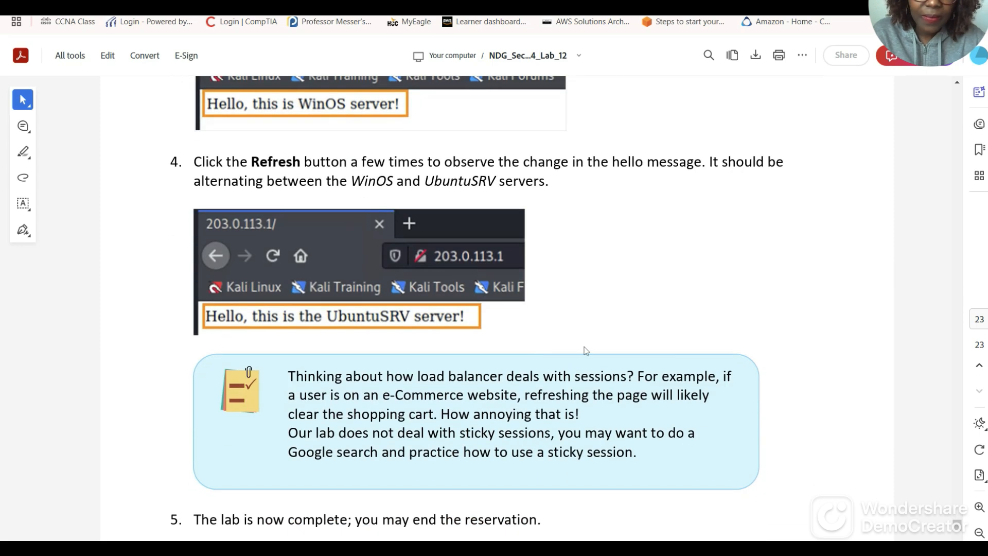
pyautogui.scroll(-2, 583, 352)
pyautogui.scroll(-3, 588, 354)
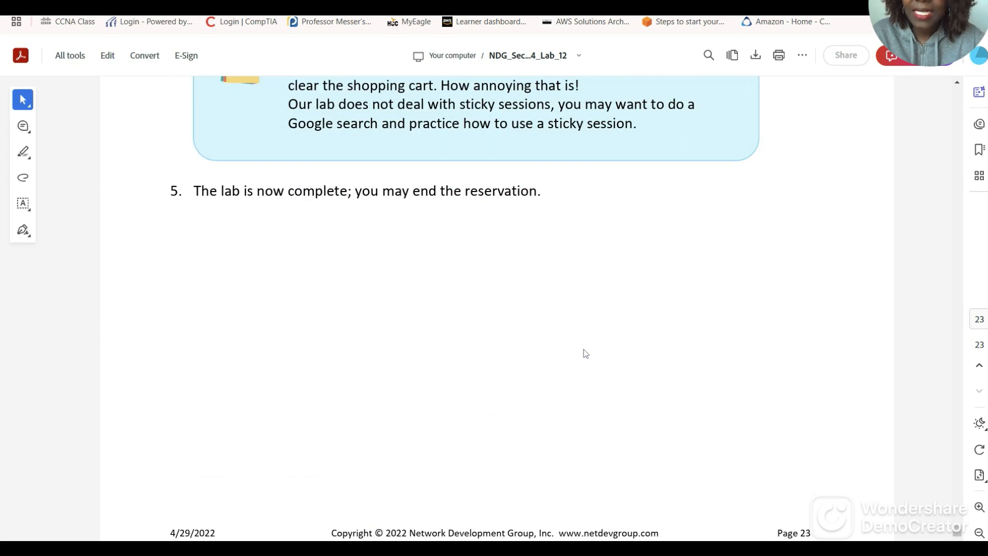
pyautogui.scroll(10, 585, 353)
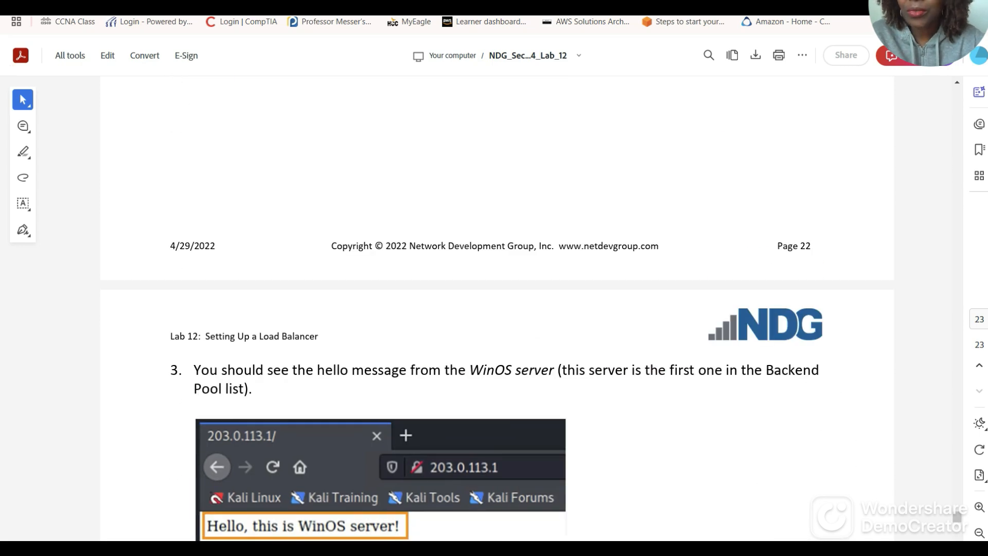
pyautogui.click(221, 6)
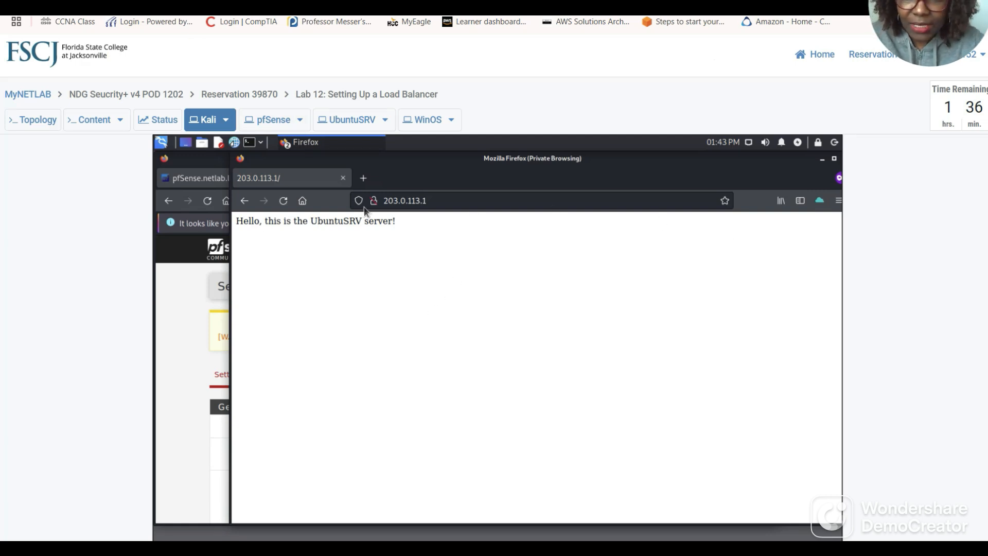
# Reload 203.0.113.1 twice until it shows "Hello, This is a WinOS Server!".
pyautogui.click(284, 201)
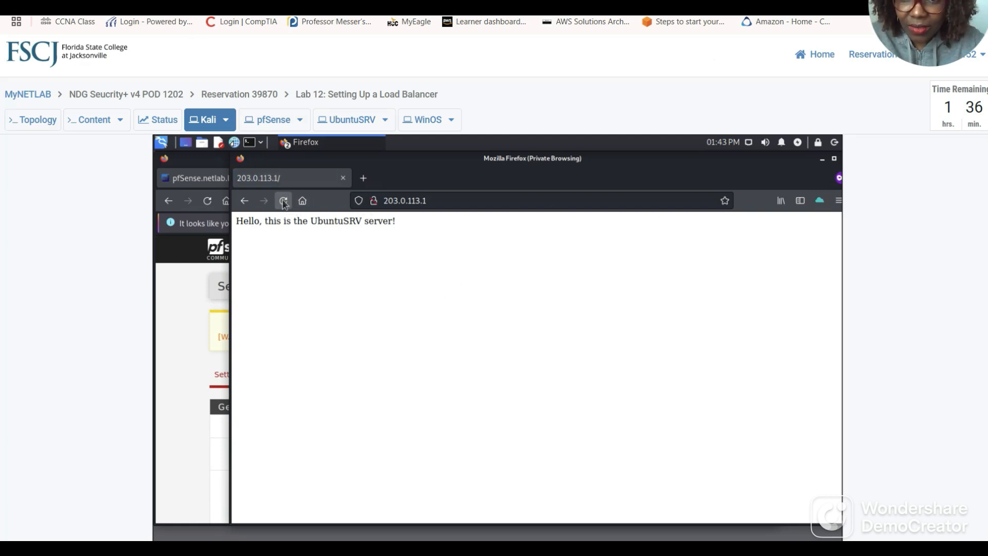
pyautogui.click(284, 200)
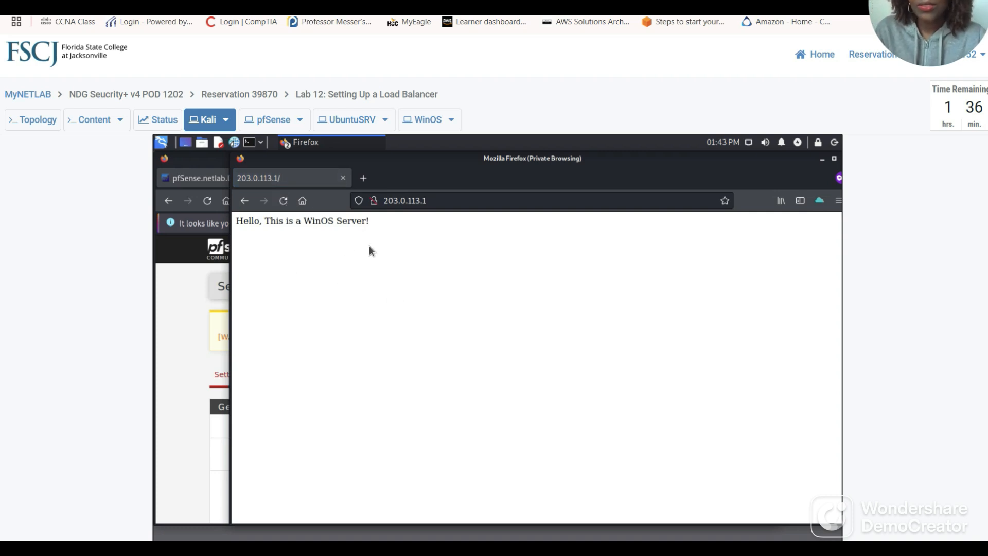